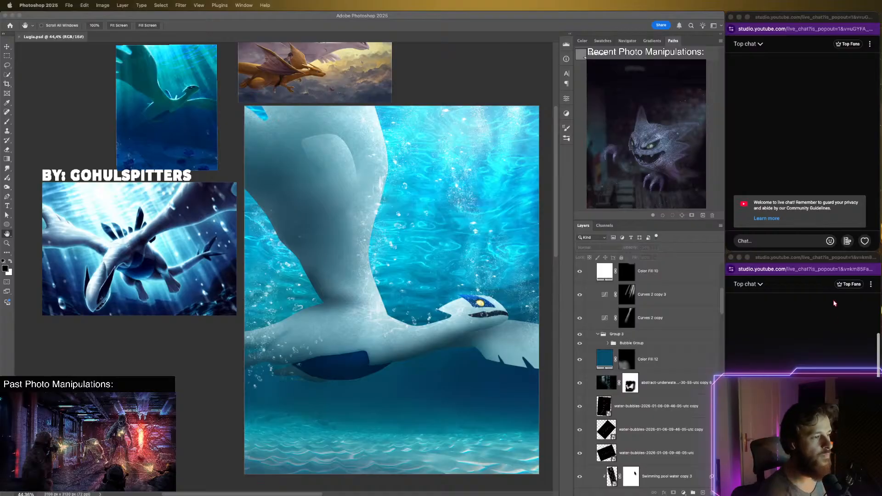
left_click(788, 241)
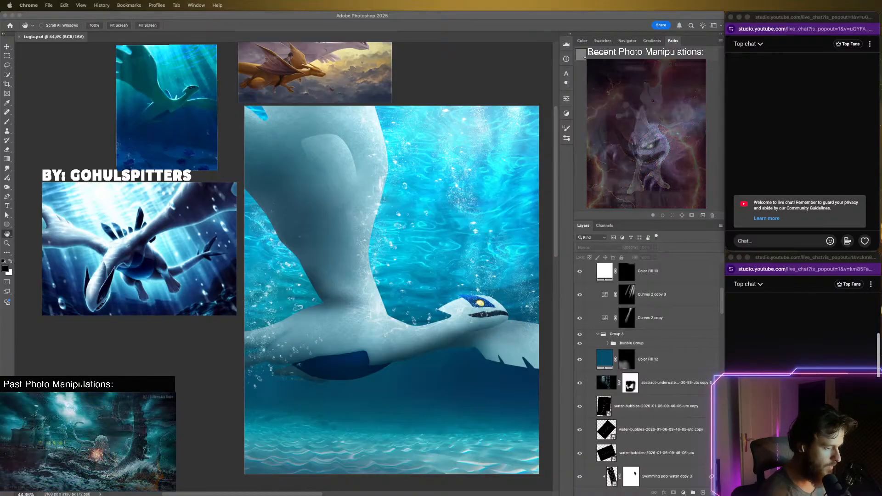
left_click(750, 238)
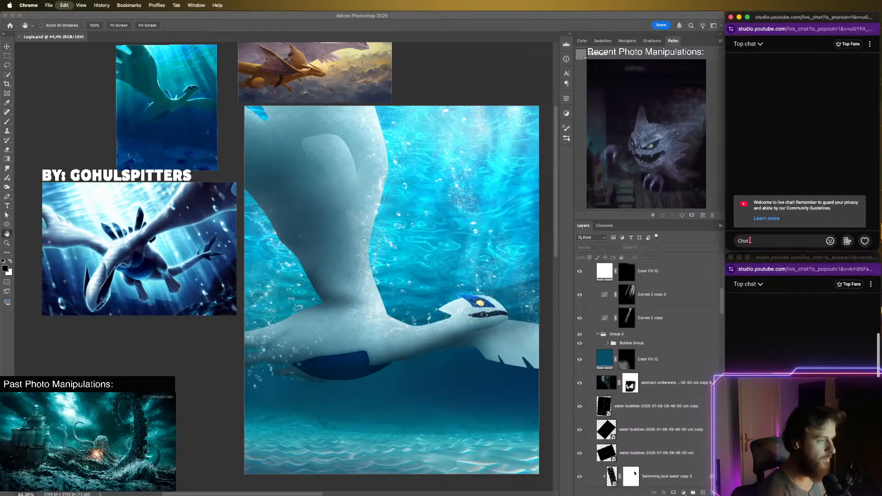
type("https://discord.gg/5Crw93HD")
left_click(860, 243)
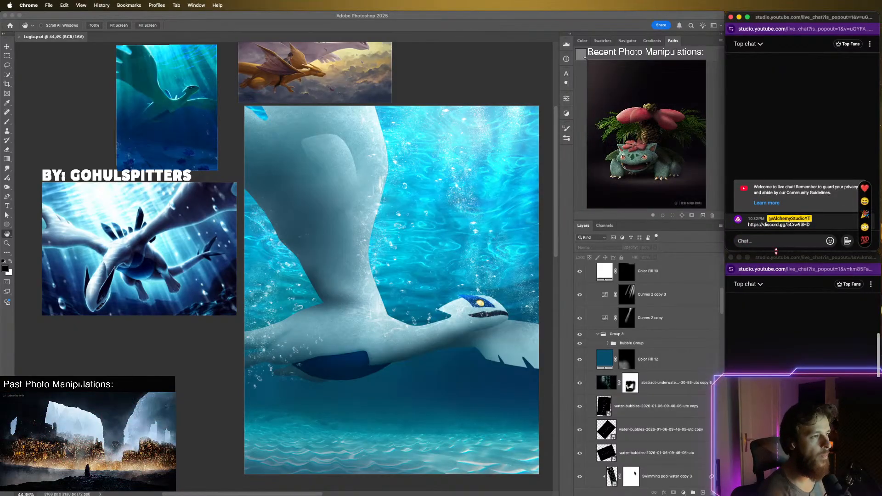
- Pin the posted Discord invite message to the live chat
left_click(869, 43)
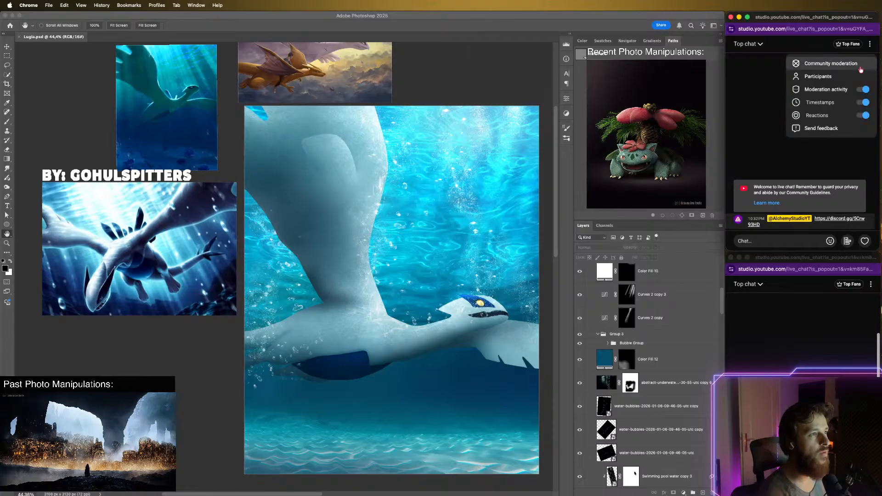
left_click(810, 177)
left_click(869, 219)
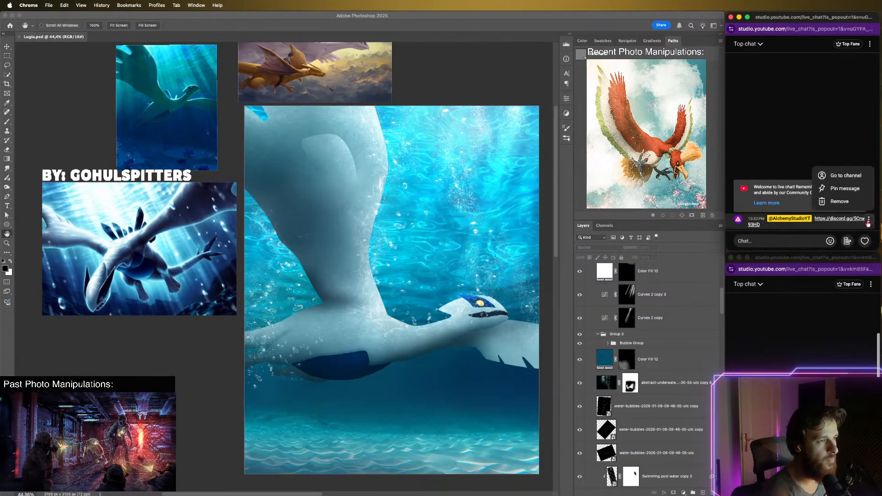
left_click(846, 188)
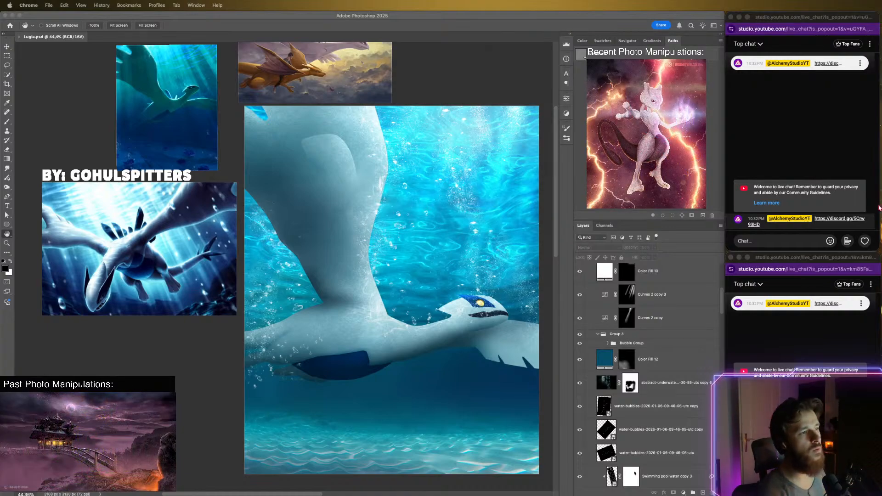
- Widen both live chat windows slightly toward the edge of the screen
left_click(877, 205)
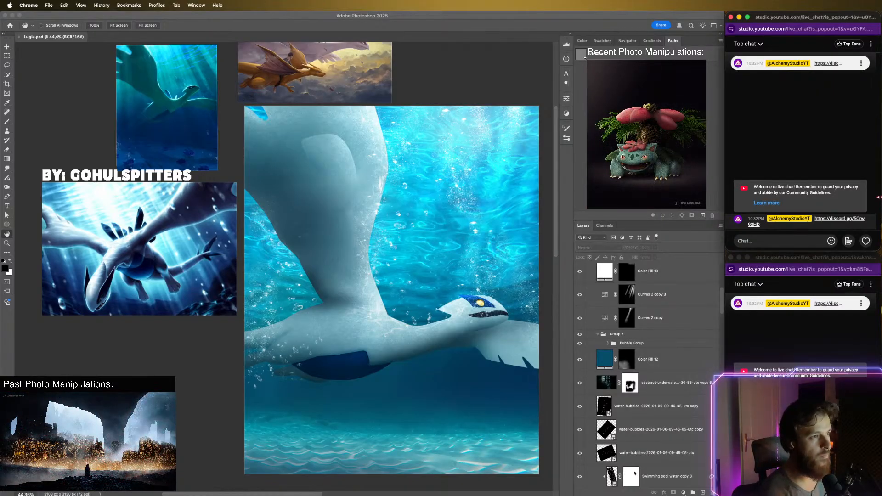
left_click_drag(877, 197, 881, 198)
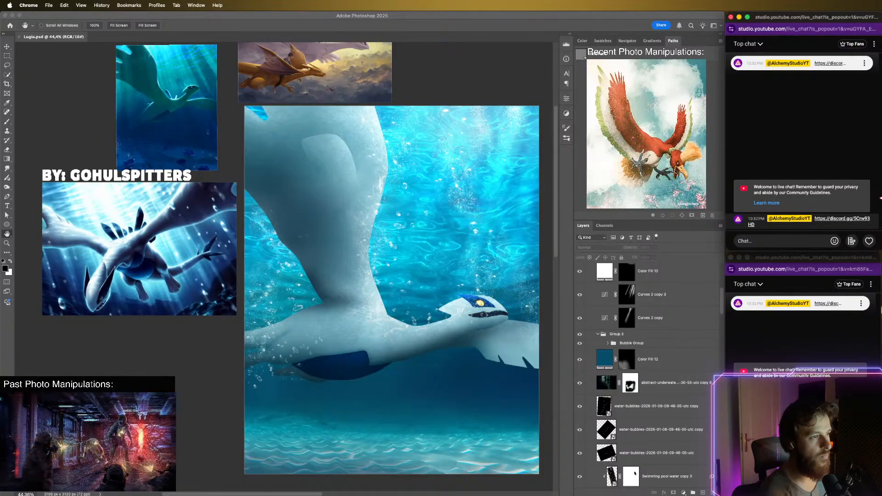
left_click_drag(879, 359, 880, 359)
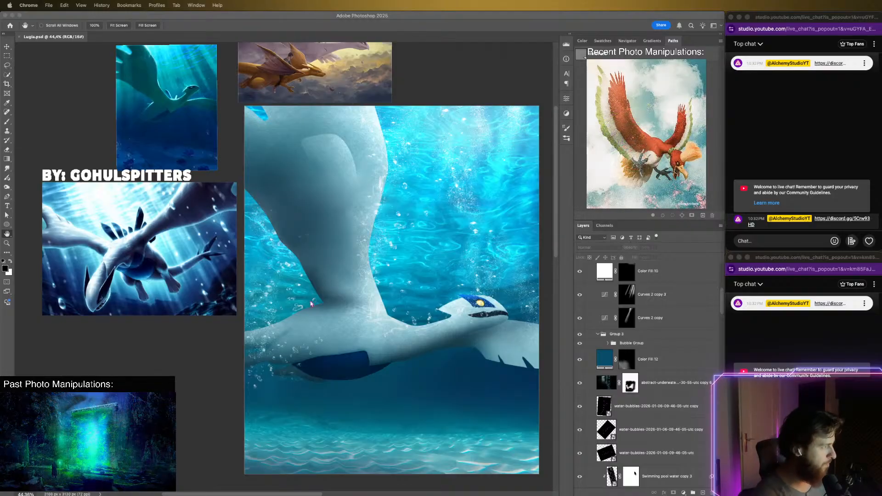
- Switch to Photoshop and examine the Lugia composition up close, checking the bubbles, neck, head and underside of the body
left_click(323, 322)
left_click_drag(405, 341, 389, 285)
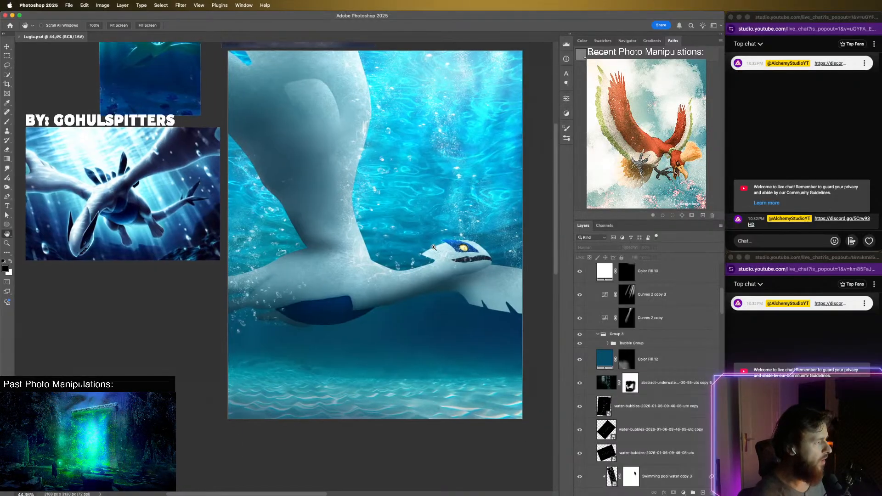
scroll(407, 262, "up", 1)
scroll(408, 261, "up", 2)
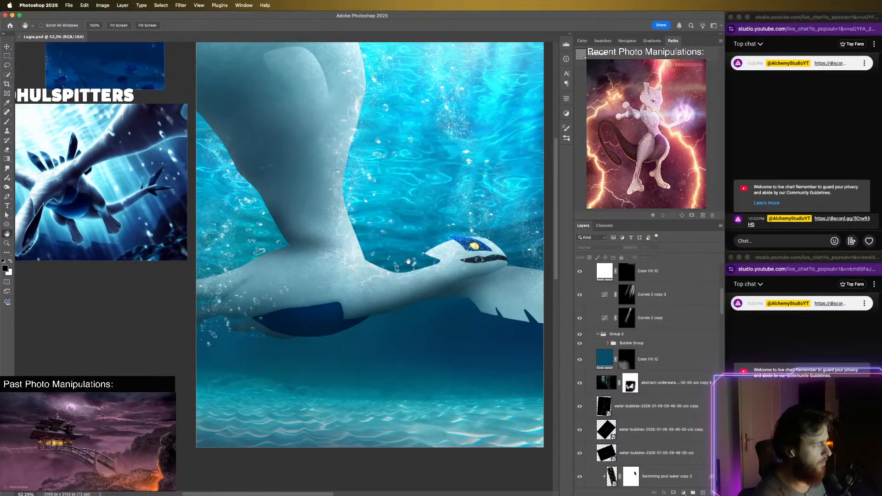
scroll(411, 266, "up", 10)
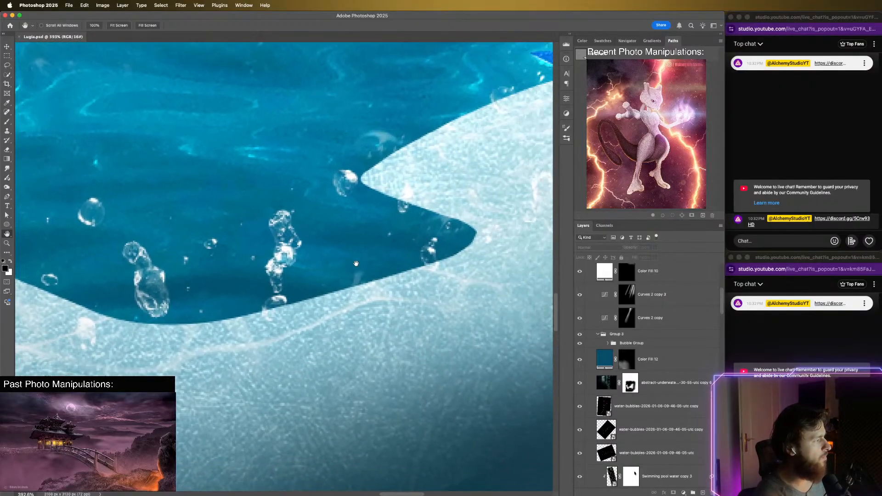
scroll(356, 263, "down", 10)
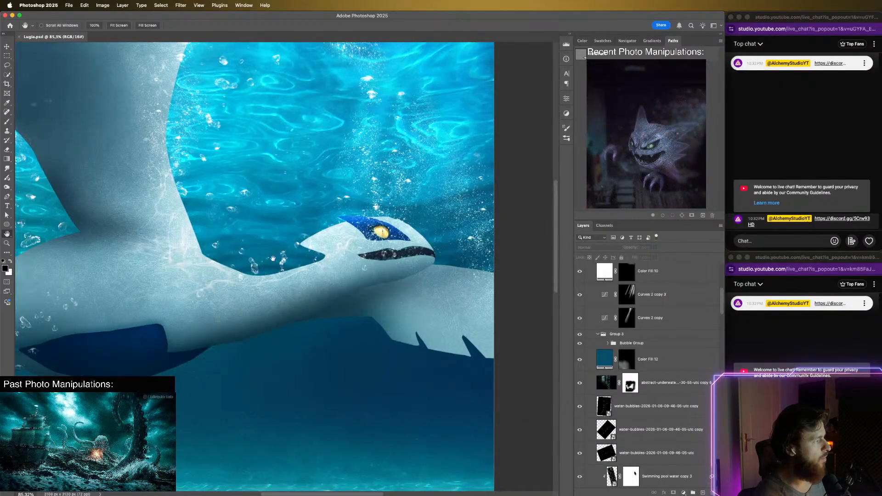
left_click_drag(423, 285, 494, 292)
left_click_drag(184, 226, 440, 256)
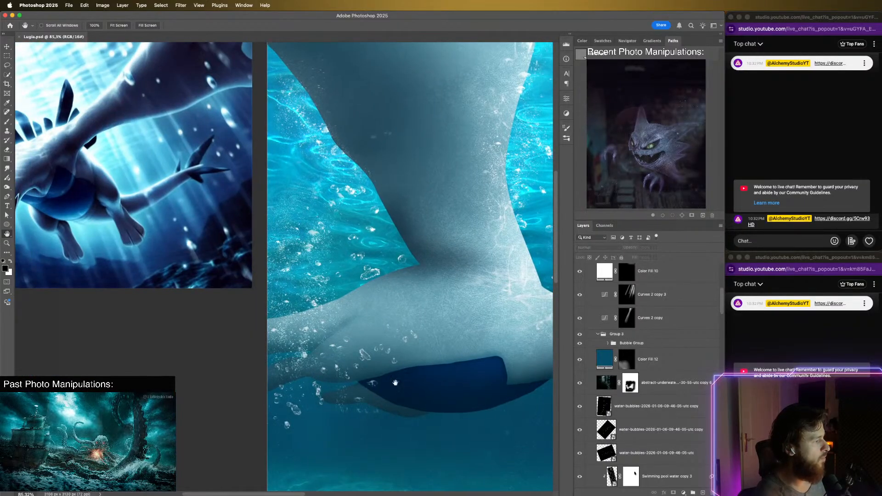
scroll(332, 250, "down", 4)
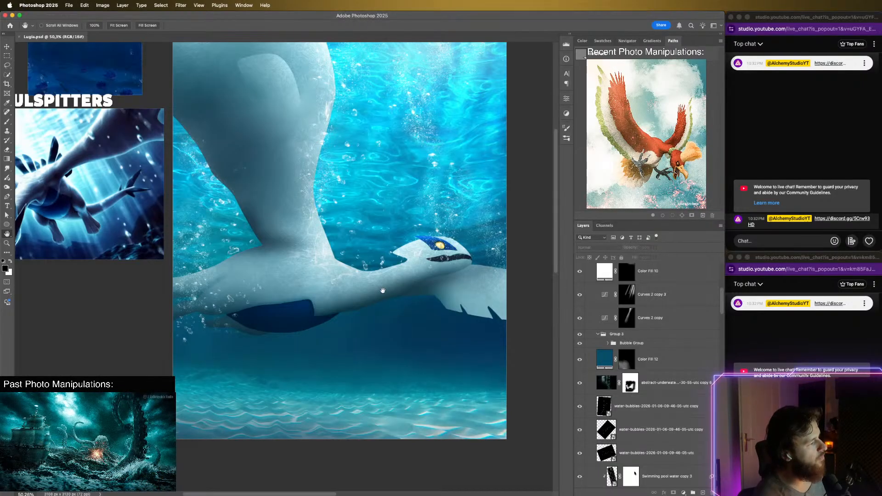
left_click_drag(383, 290, 399, 315)
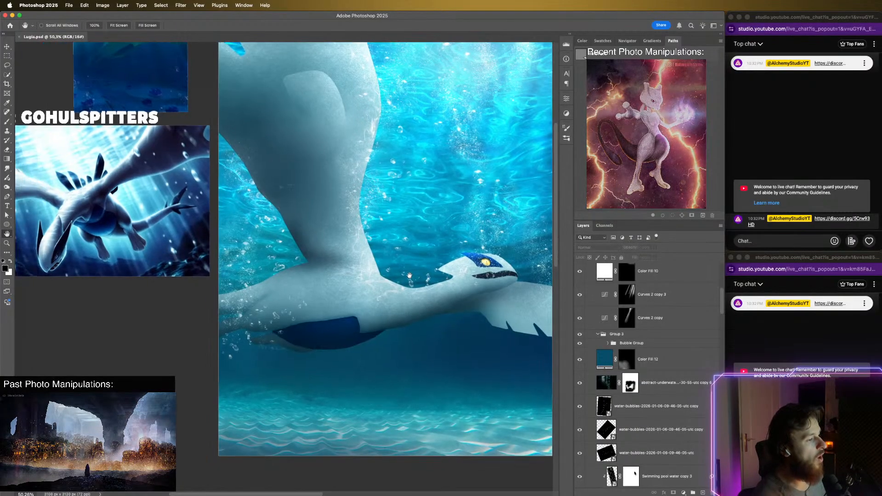
left_click_drag(379, 285, 404, 305)
- Duplicate the background layers from Curves 4 down to the lowest tranquil-underwater layer and group the copies
scroll(652, 388, "down", 10)
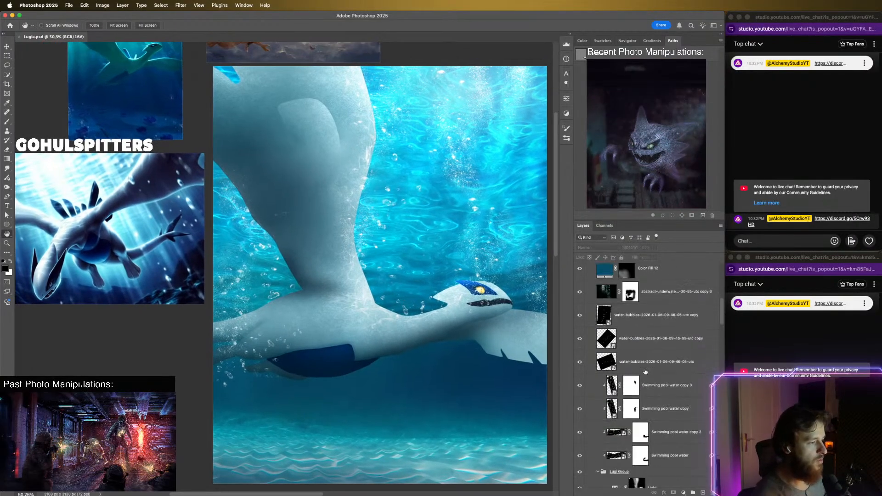
scroll(644, 387, "down", 10)
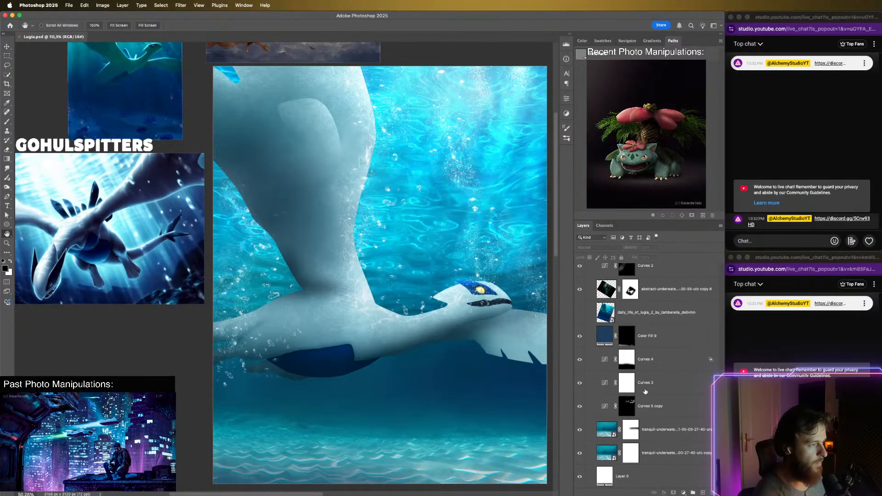
left_click(664, 454)
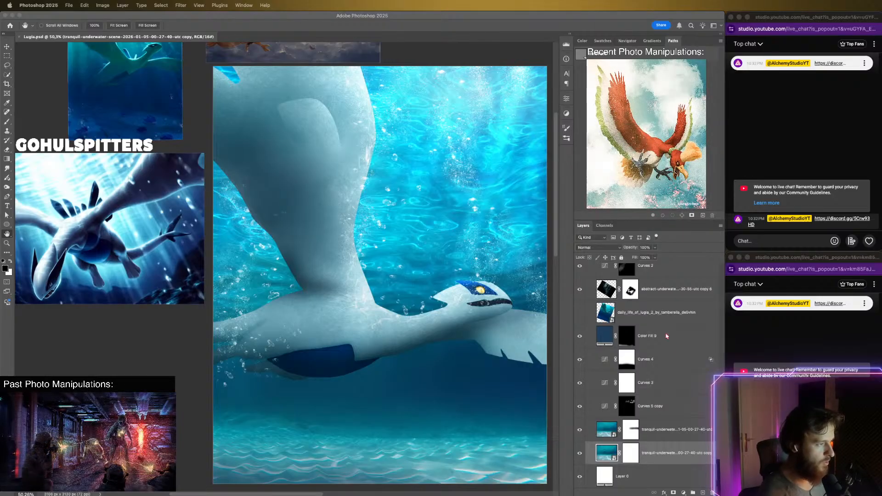
left_click(668, 336)
left_click(671, 337)
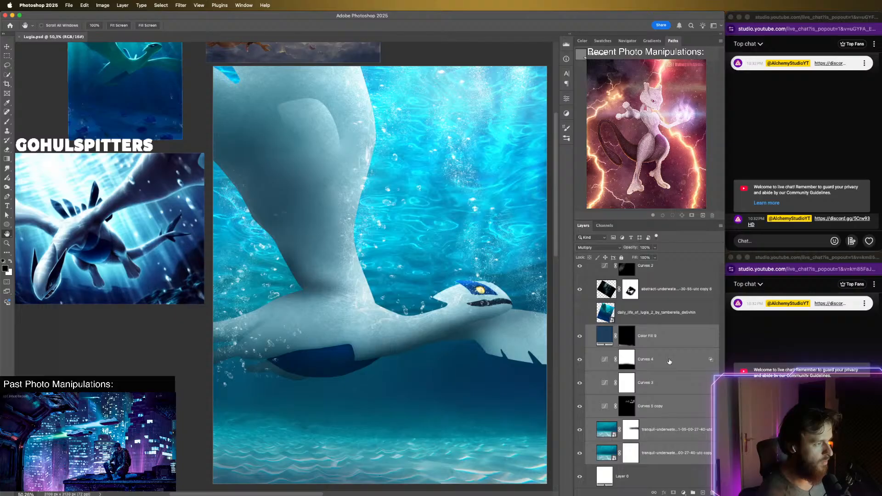
left_click(669, 361)
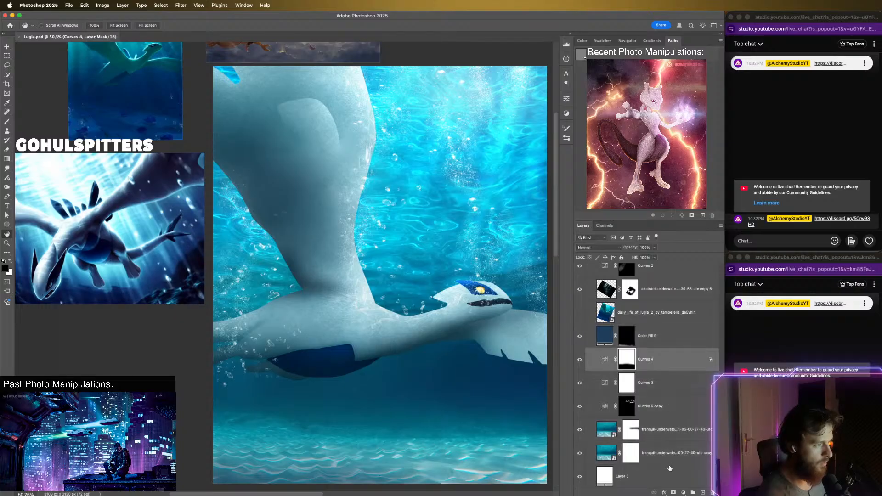
left_click(674, 460, "shift")
key("super+j")
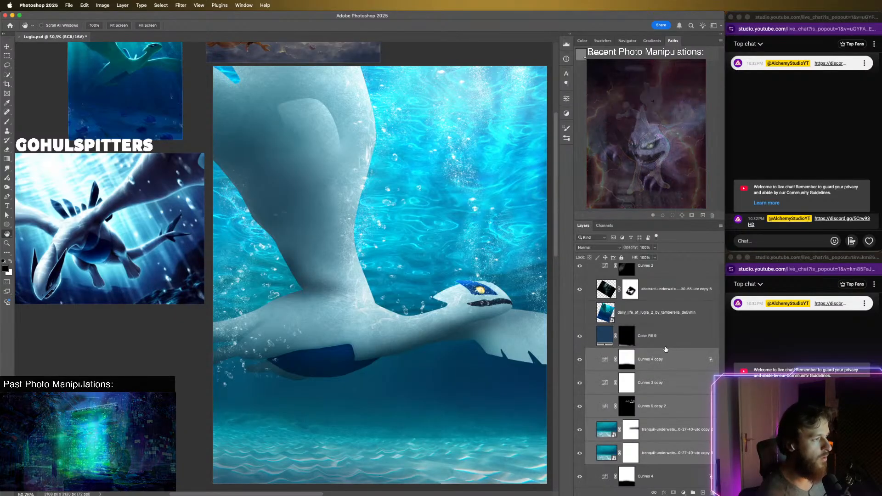
key("super+g")
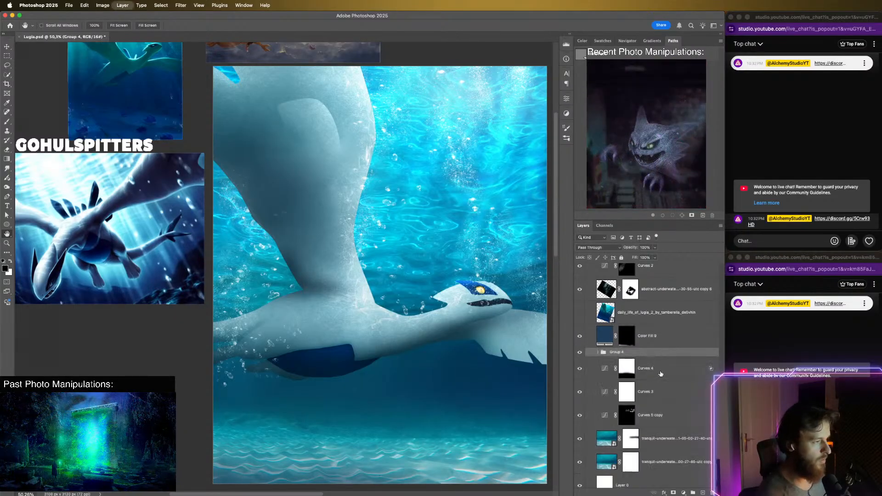
- Combine the group of background copies into a single layer and bring it to the front of the layer stack
right_click(650, 352)
left_click(671, 397)
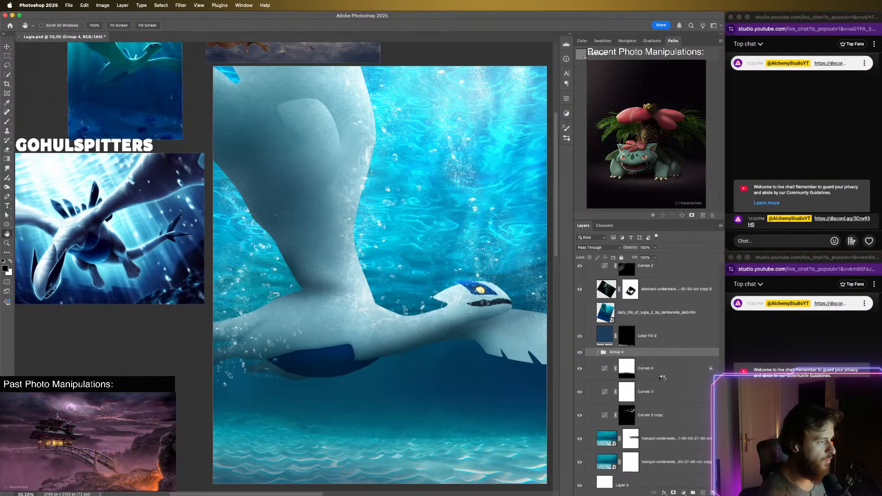
key("super+shift+bracketright")
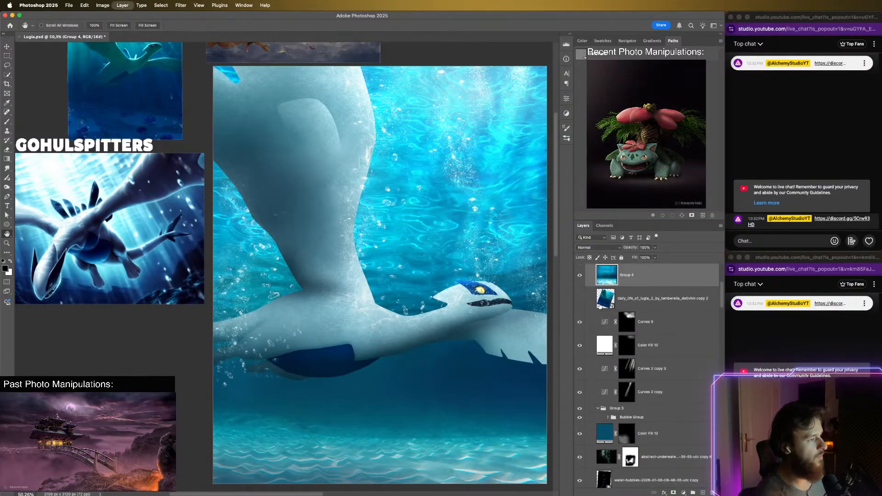
- Open Gaussian Blur for the merged Group 4 background layer and lower its radius to 0.1 pixels
mouse_move(411, 363)
left_mouse_down()
mouse_move(399, 324)
mouse_move(403, 352)
left_mouse_up()
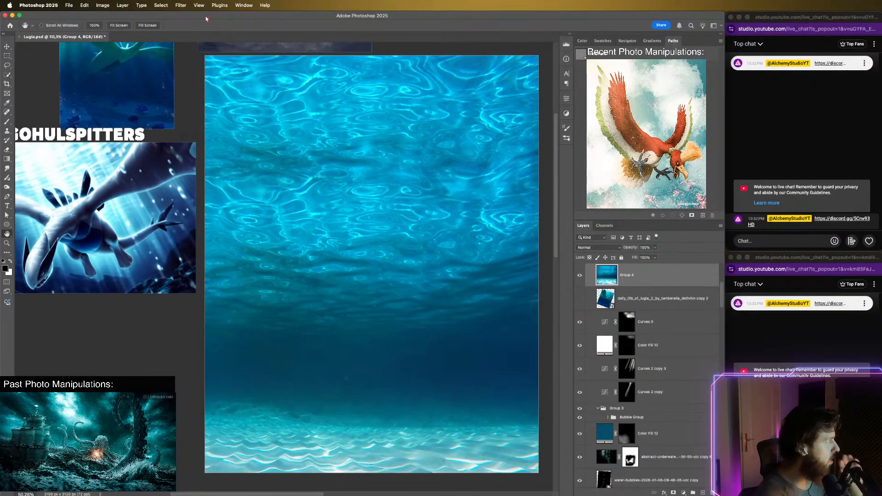
left_click(181, 5)
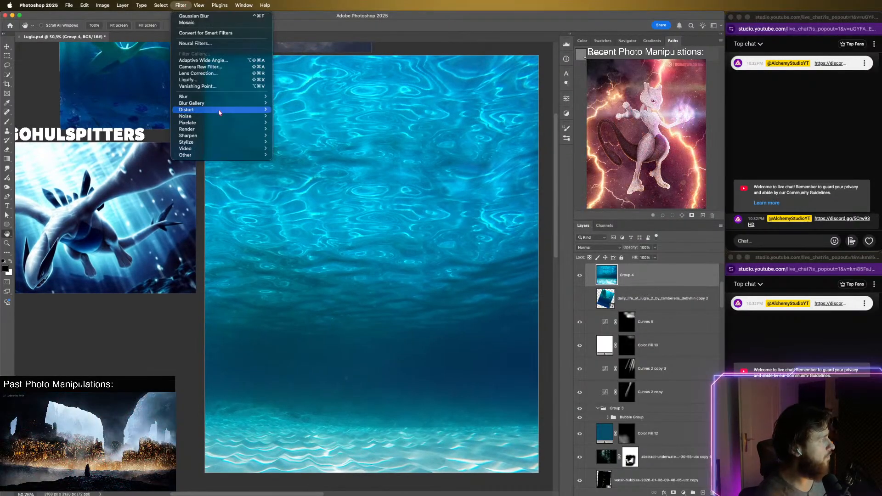
mouse_move(221, 96)
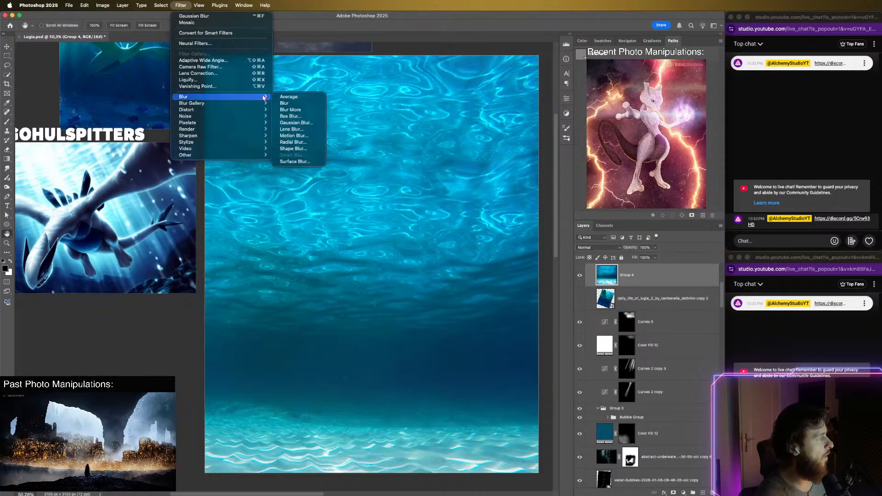
left_click(299, 123)
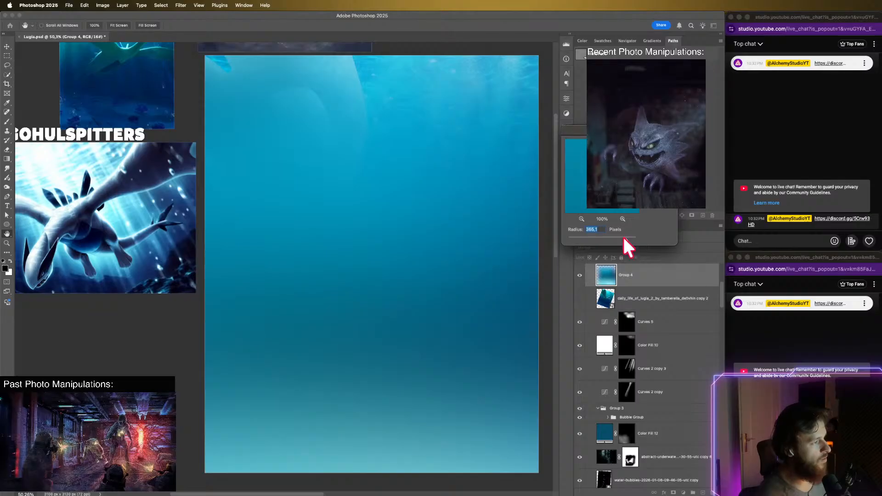
left_click_drag(627, 239, 558, 239)
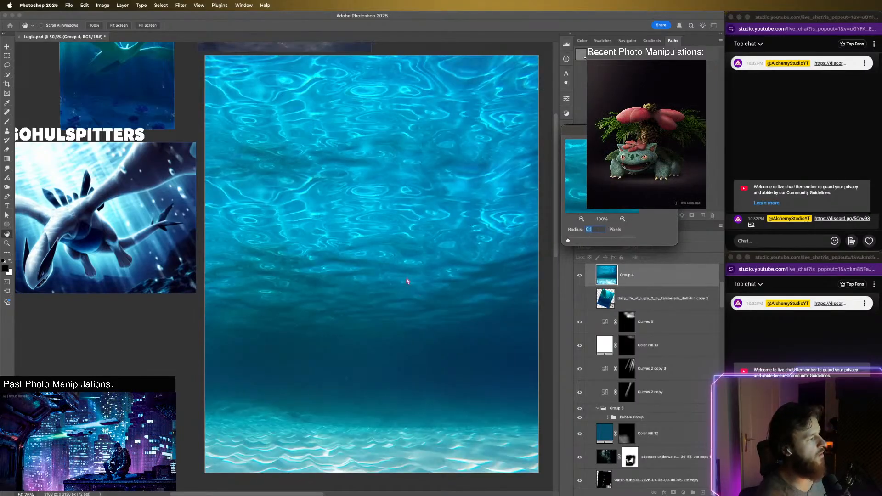
left_click_drag(406, 270, 435, 286)
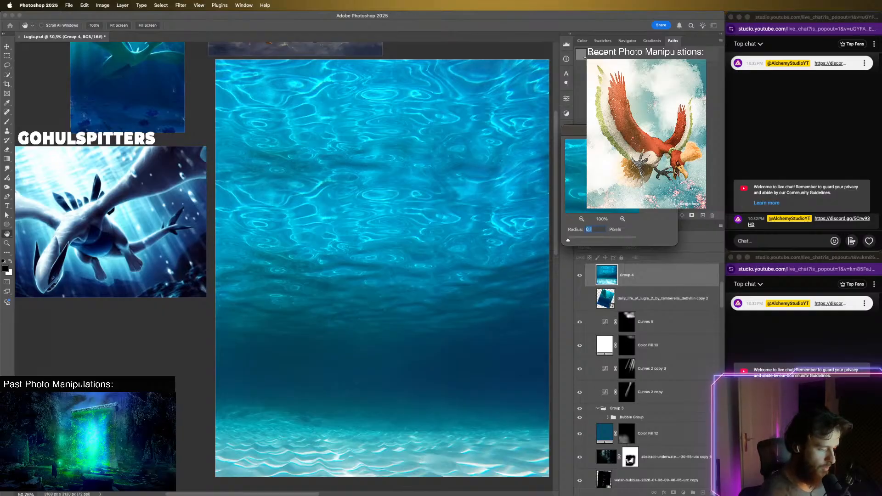
key("Return")
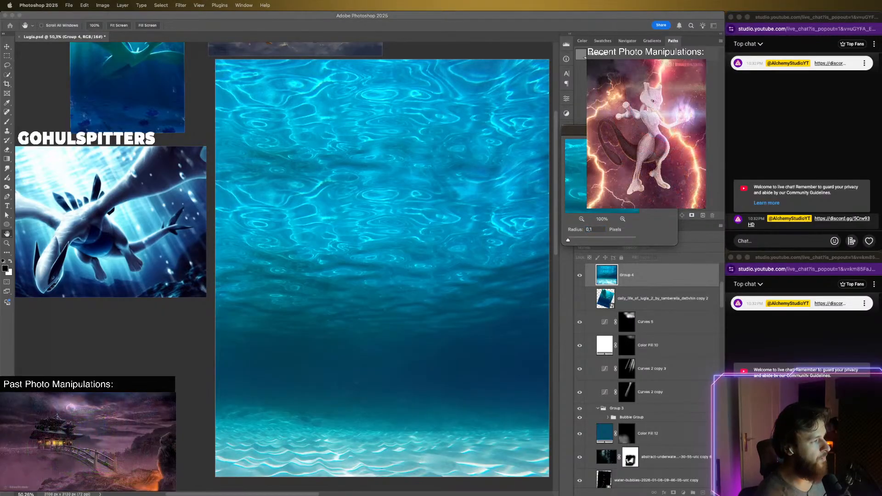
- Raise the Gaussian Blur radius to about 318 pixels and apply it to the Group 4 layer
left_click_drag(592, 240, 621, 242)
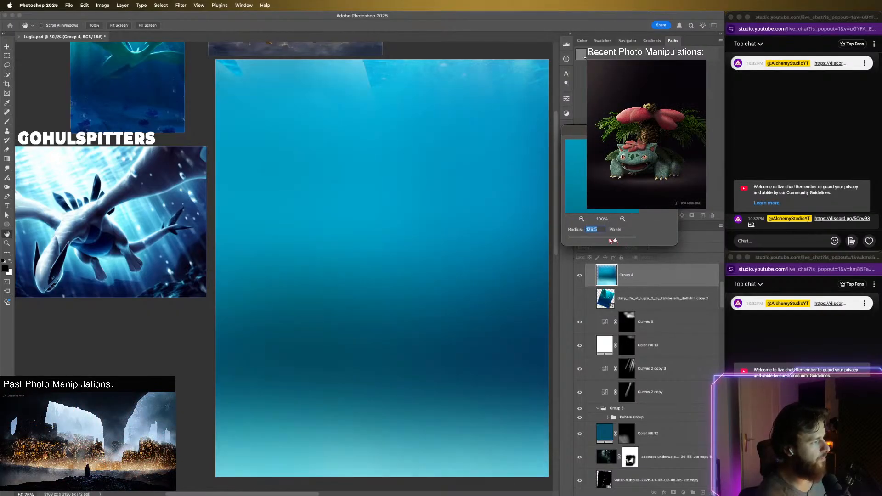
left_click_drag(610, 241, 616, 241)
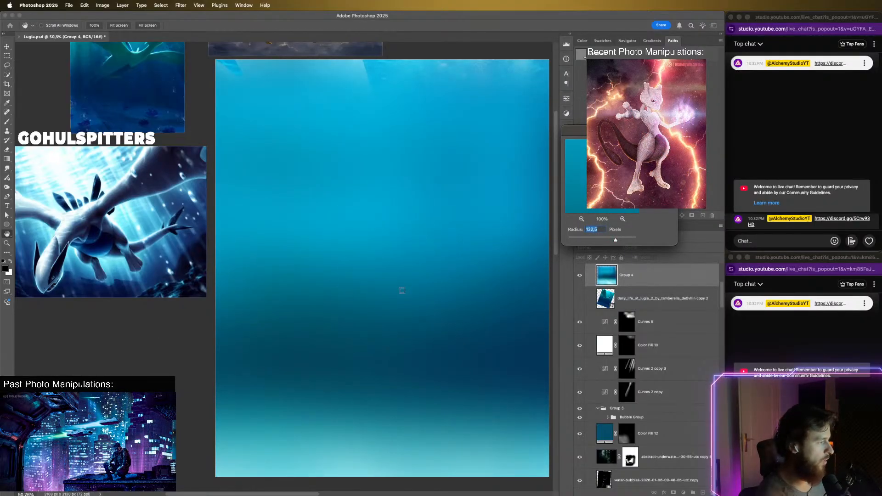
left_click_drag(425, 357, 390, 363)
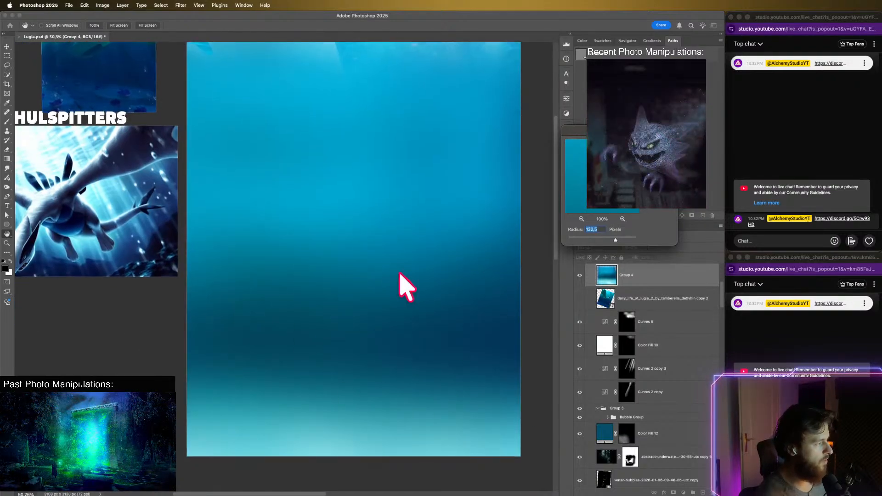
left_click_drag(399, 274, 431, 286)
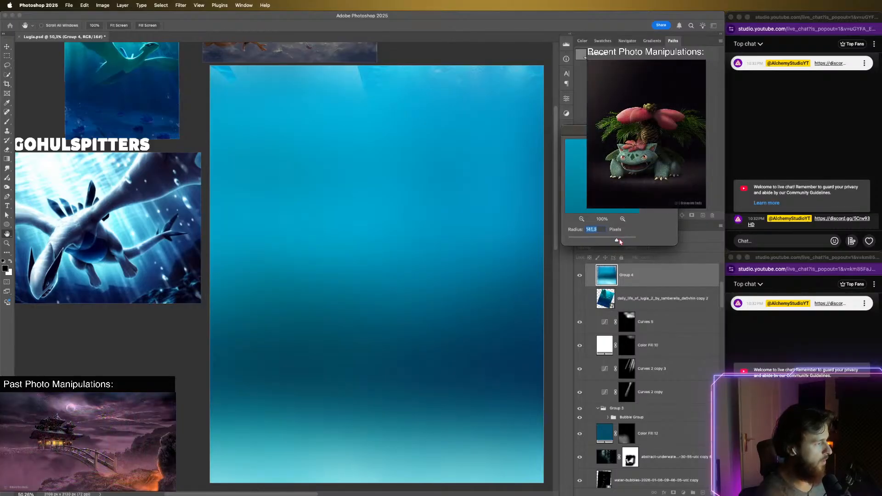
left_click_drag(620, 241, 621, 241)
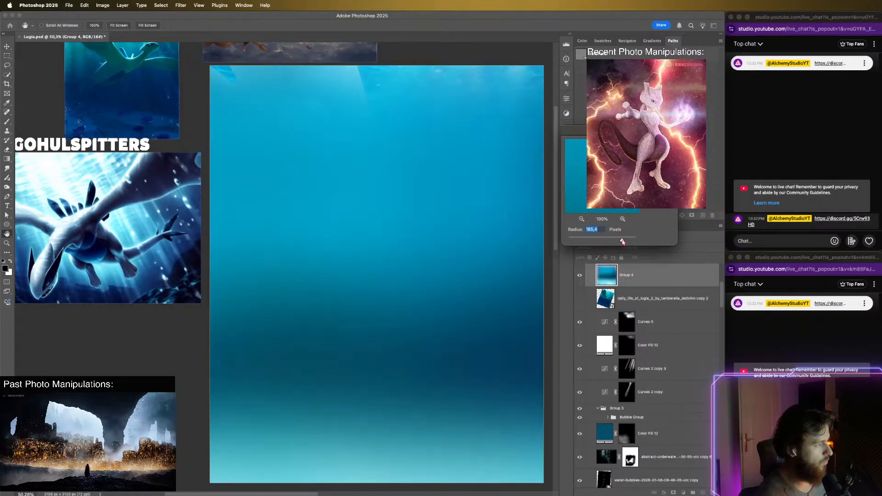
left_click_drag(624, 239, 626, 240)
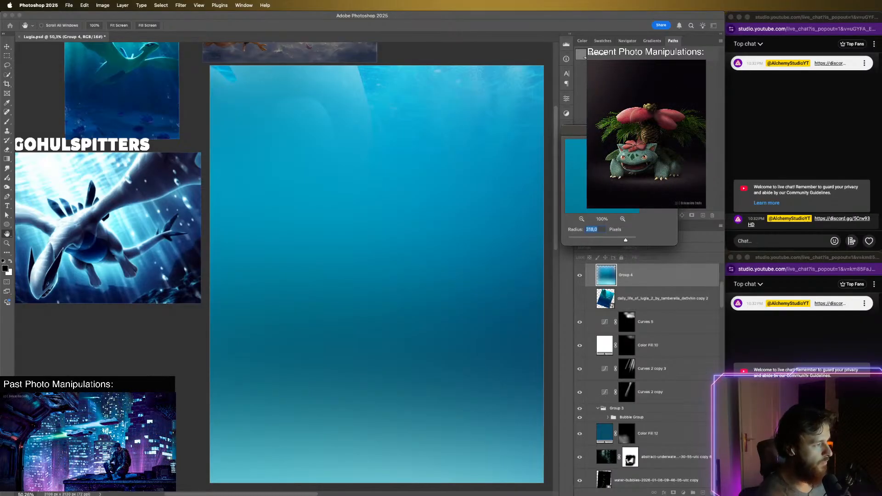
key("Return")
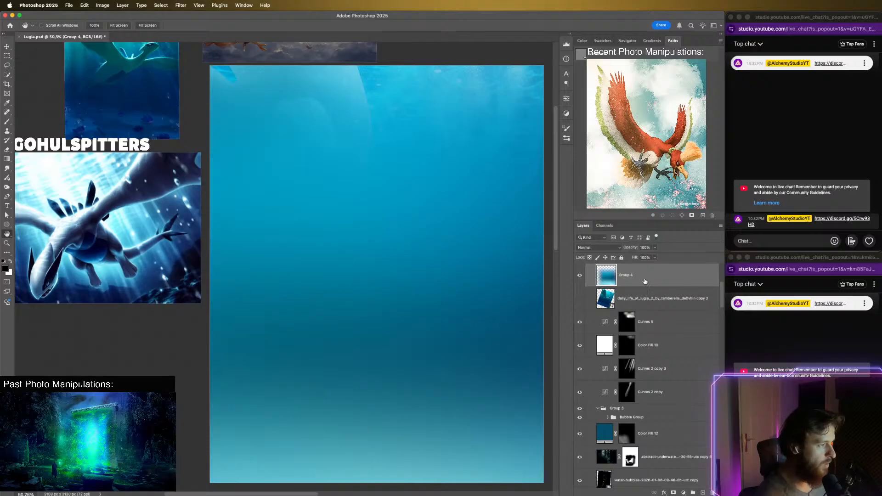
- Clip the blurred Group 4 layer to the Lugi Group and place it between Swimming pool water copy 2 and Swimming pool water
left_click_drag(665, 284, 662, 321)
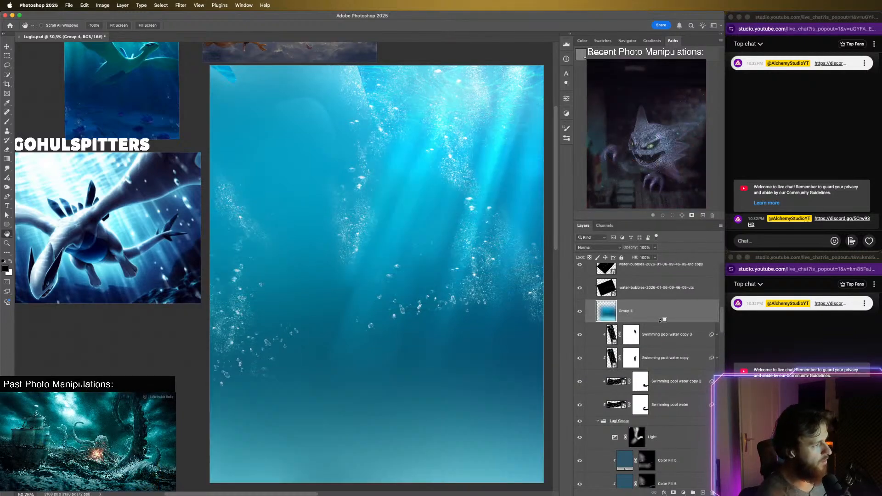
left_click(661, 320, "alt")
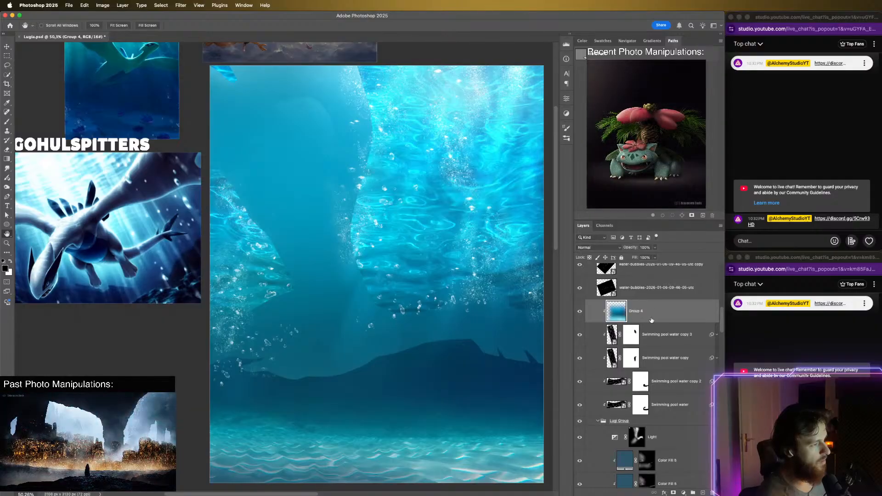
left_click_drag(666, 317, 672, 401)
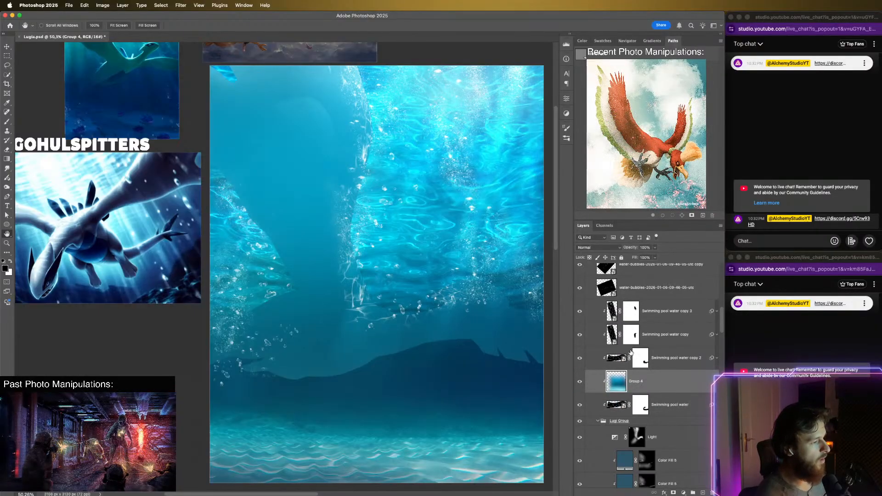
left_click(579, 382)
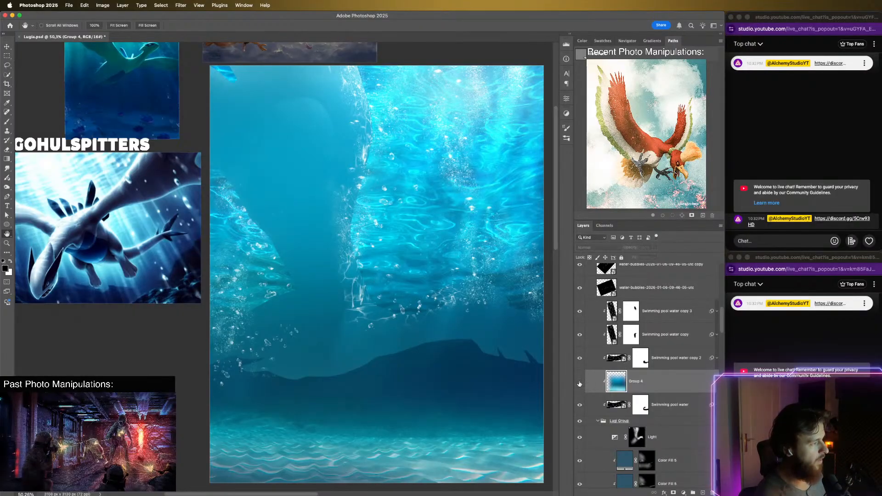
left_click(580, 382)
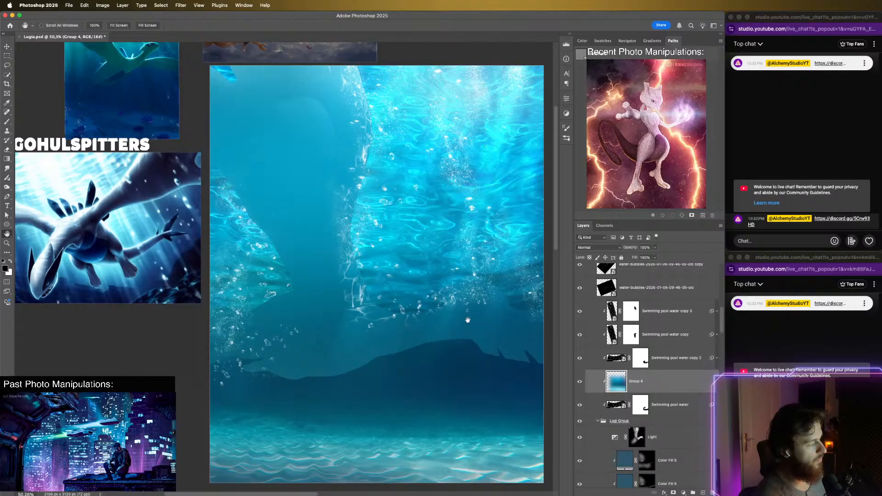
- Set the Group 4 layer's blend mode to Color and move it below Swimming pool water, directly above the Lugi Group
left_click_drag(468, 320, 441, 297)
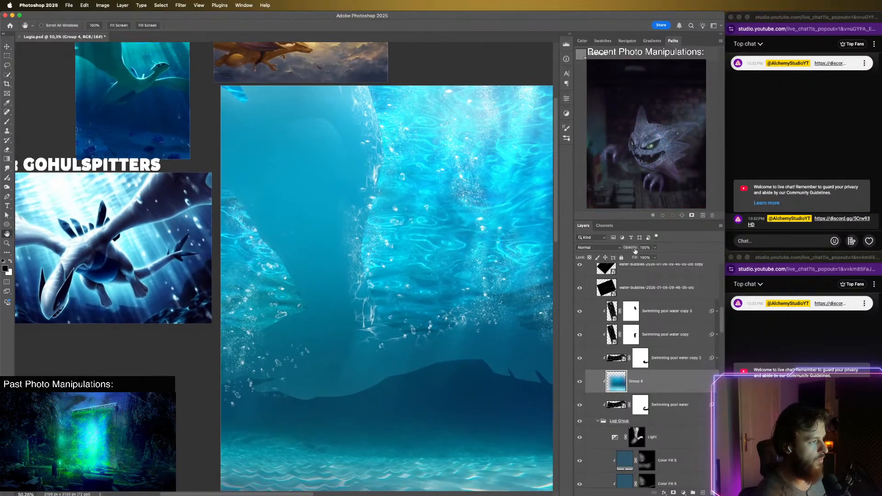
left_click(601, 248)
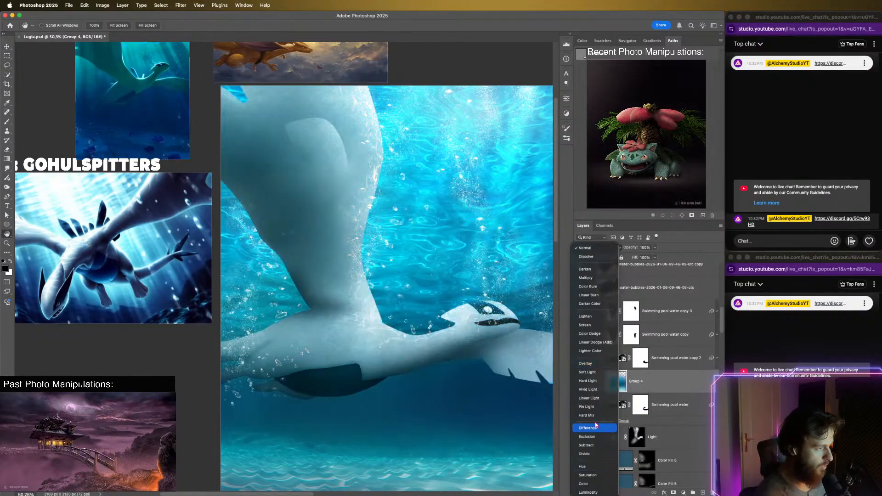
left_click(598, 483)
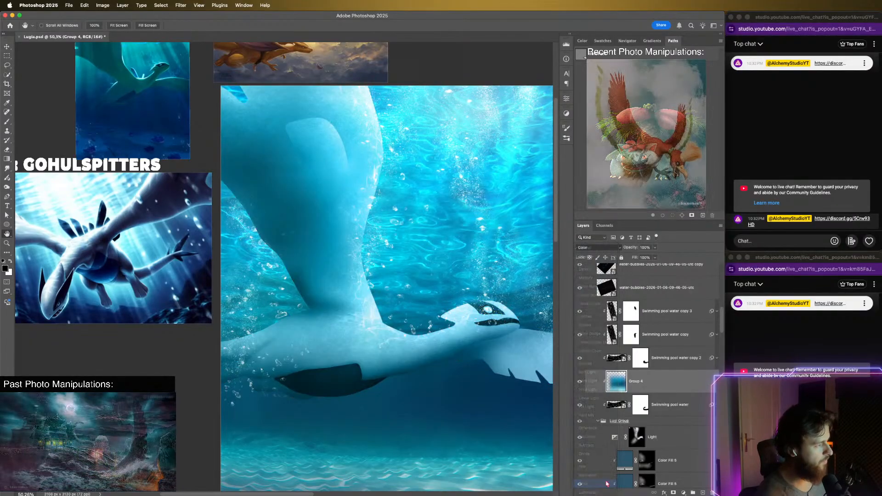
left_click_drag(458, 356, 454, 339)
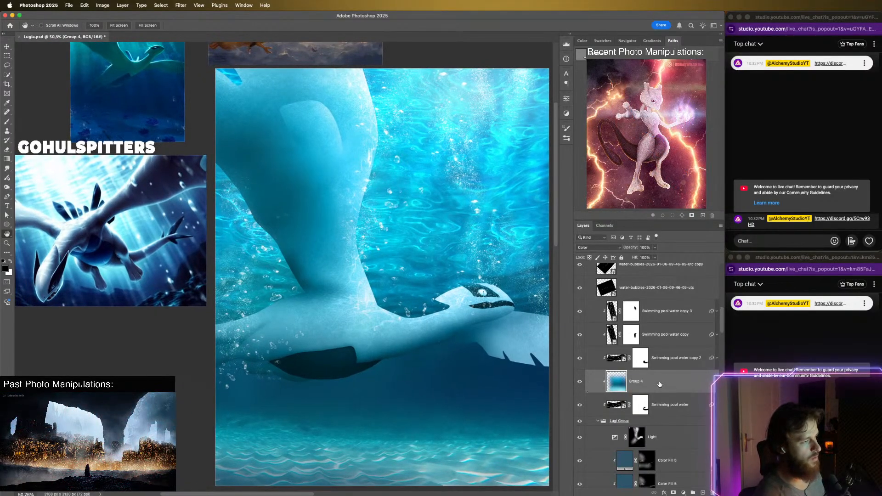
left_click_drag(593, 386, 674, 410)
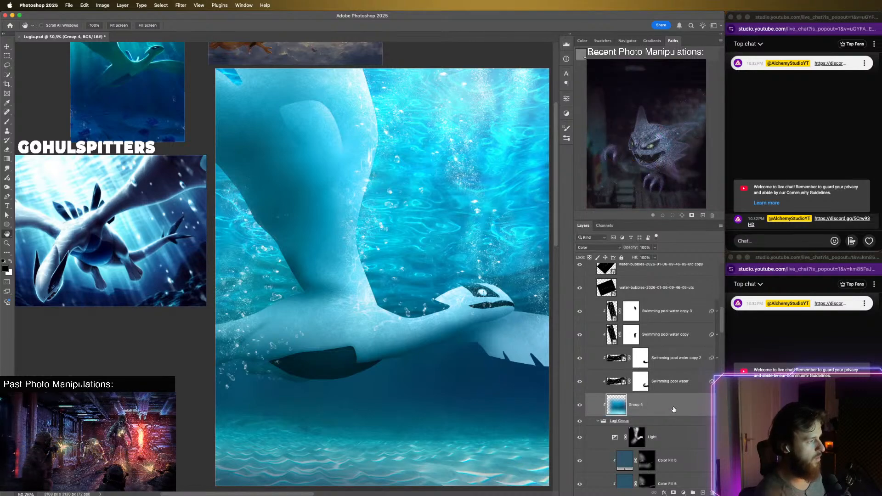
- Compare Lugia with and without the Group 4 color layer and check the neighbouring layers and the Lugi Group
left_click(578, 409)
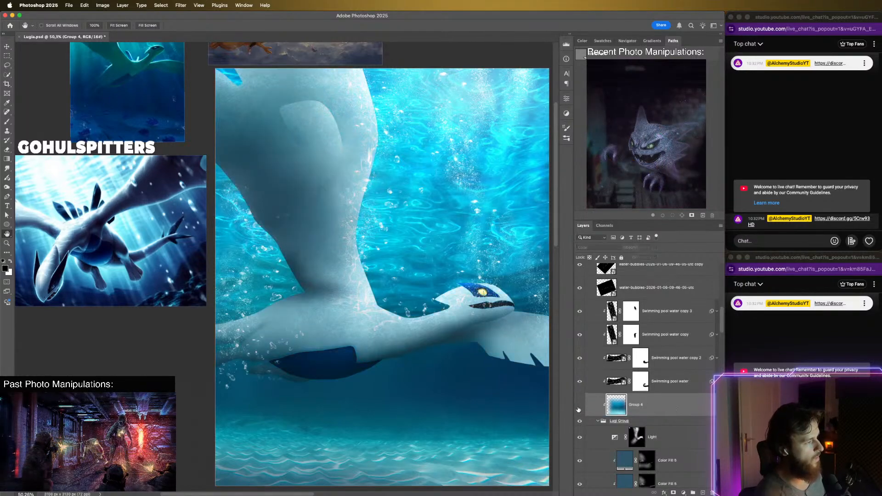
left_click(579, 408)
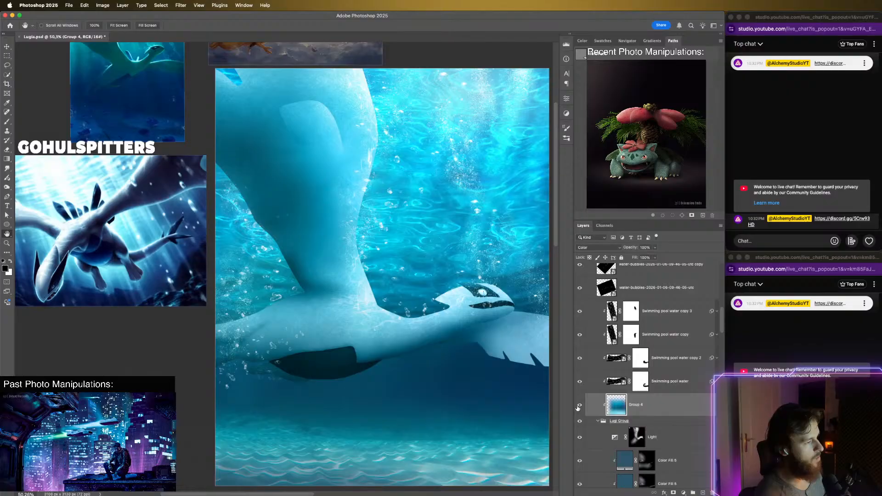
left_click(578, 408)
left_click(578, 408)
scroll(630, 353, "up", 2)
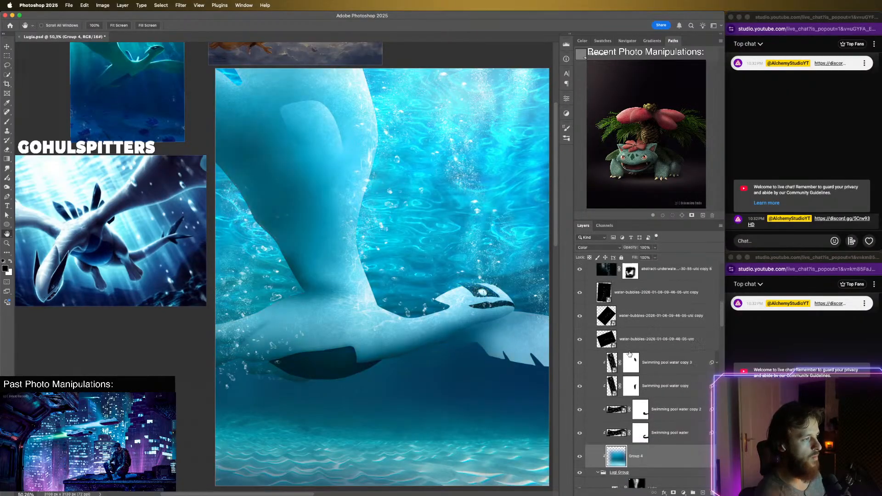
scroll(629, 353, "up", 1)
scroll(629, 354, "up", 2)
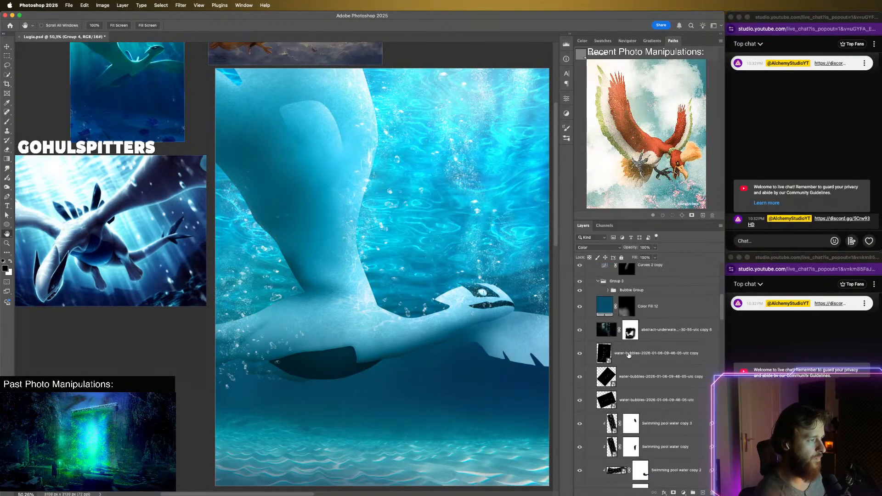
scroll(630, 353, "down", 5)
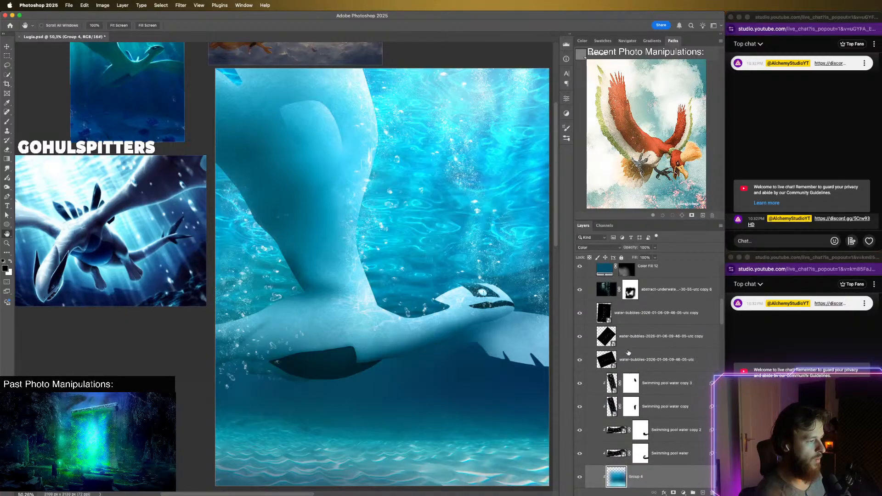
scroll(621, 381, "down", 1)
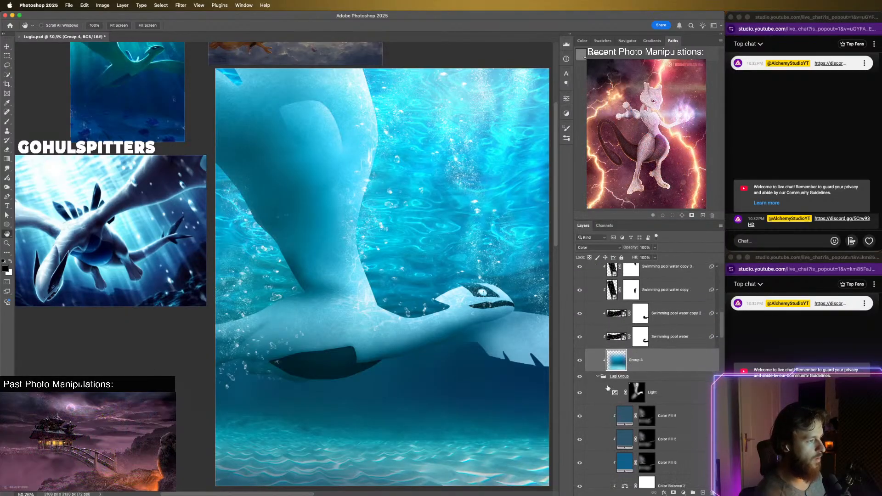
left_click(580, 376)
left_click(580, 376)
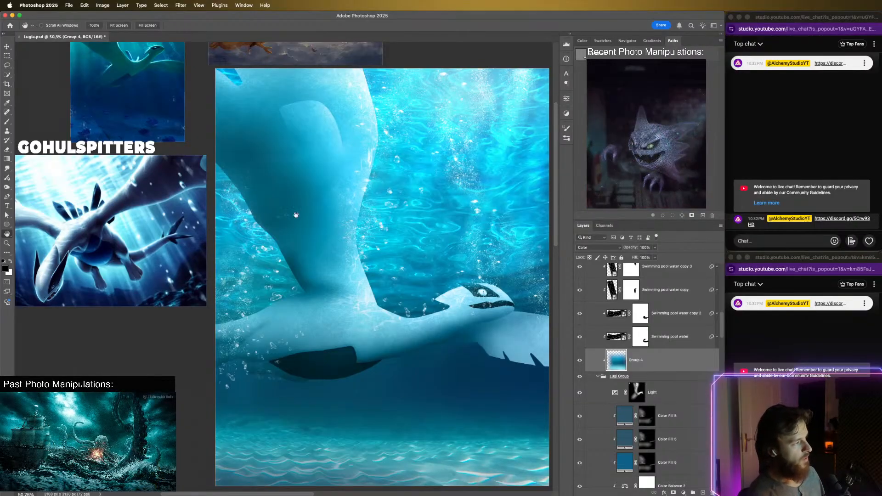
- Lower the Group 4 layer's opacity to about 28% and compare Lugia's coloring with the layer shown and hidden
left_click(655, 248)
left_click_drag(639, 258, 633, 258)
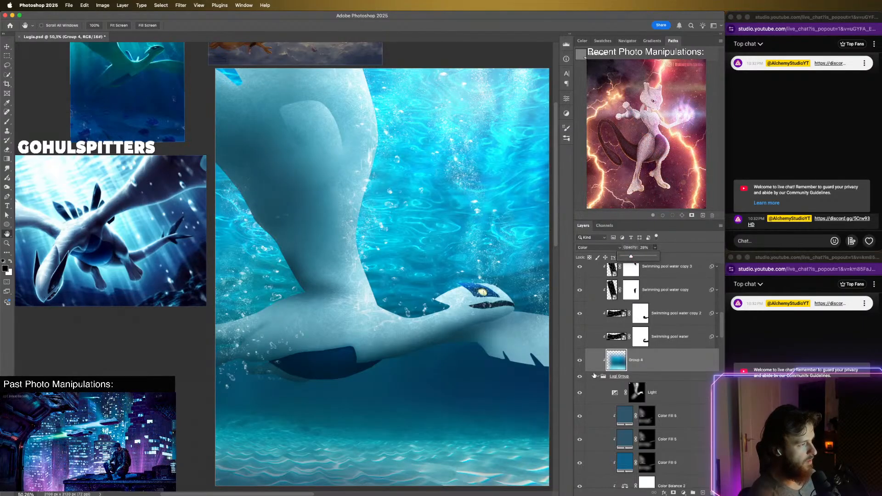
left_click(580, 361)
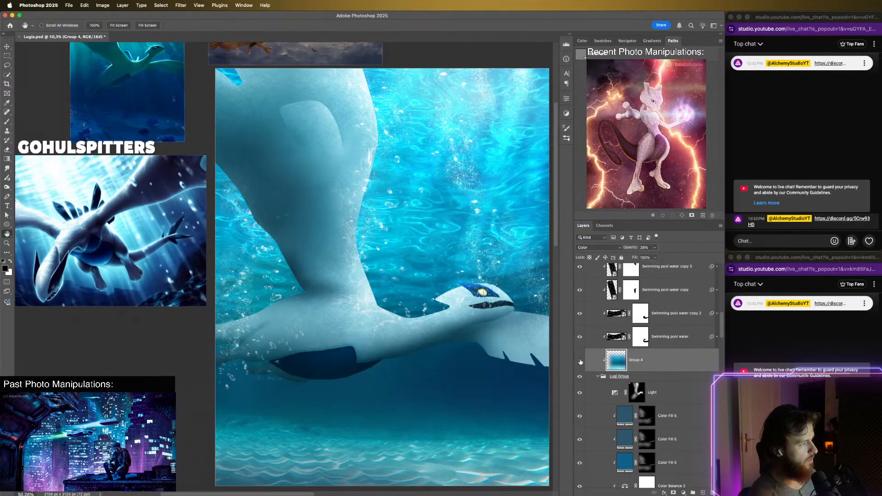
left_click(580, 362)
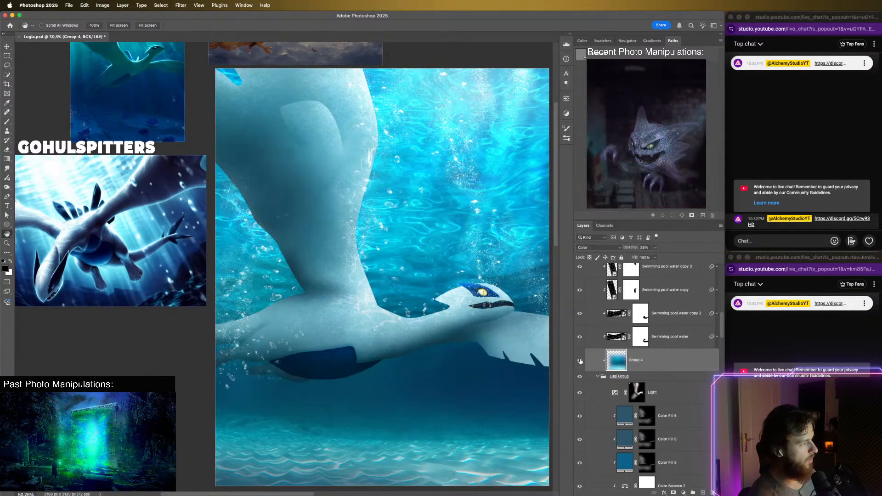
left_click(580, 361)
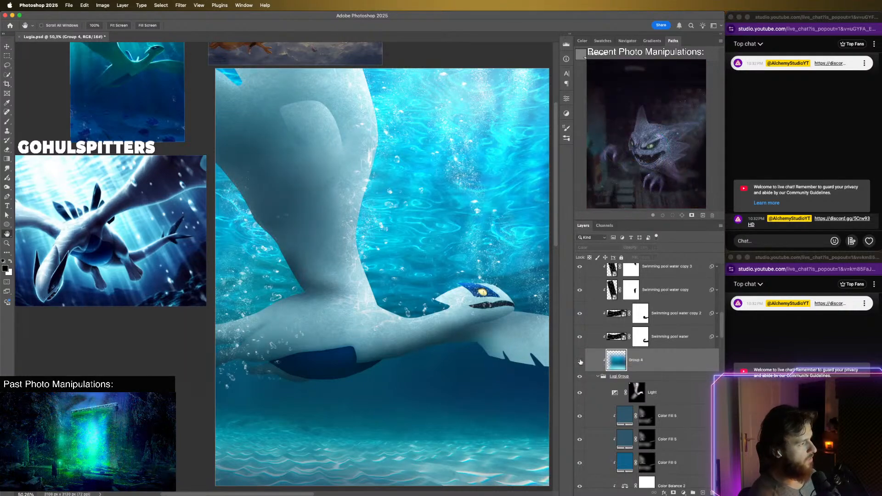
- Compare Lugia's overall coloring against the water with the Group 4 color layer shown and hidden
left_click(580, 361)
left_click_drag(468, 389, 471, 376)
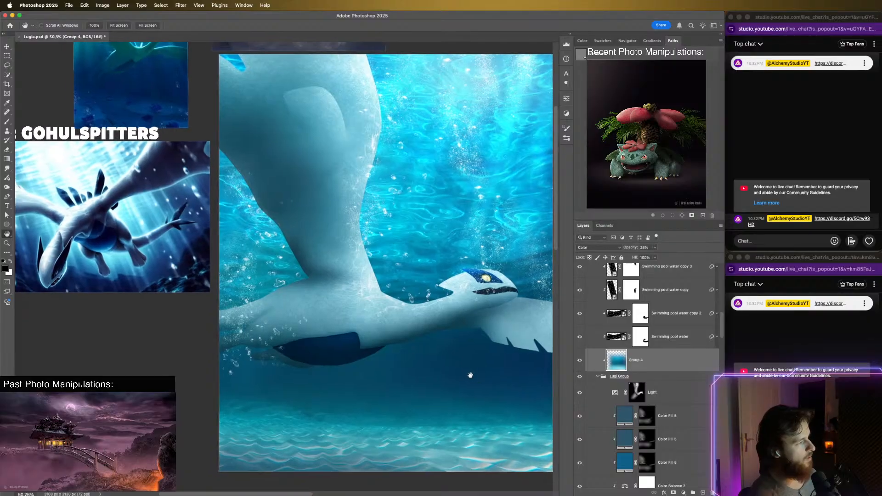
left_click(581, 362)
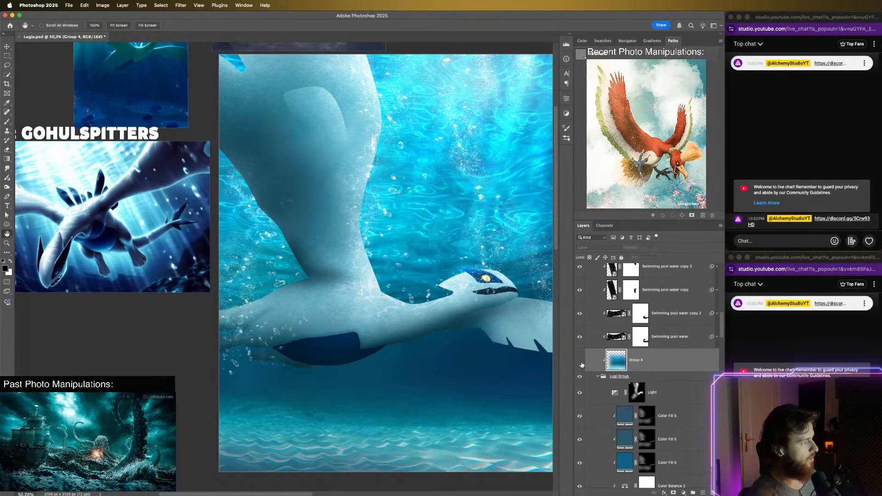
left_click(580, 361)
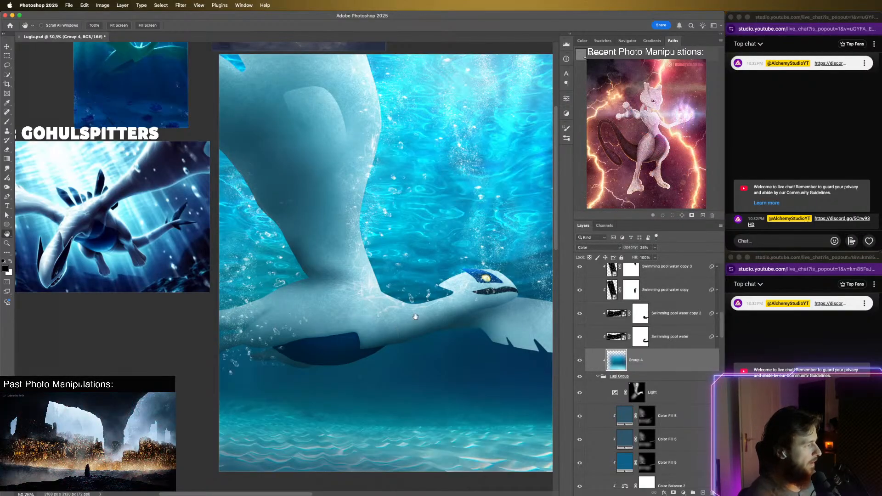
scroll(376, 281, "down", 2)
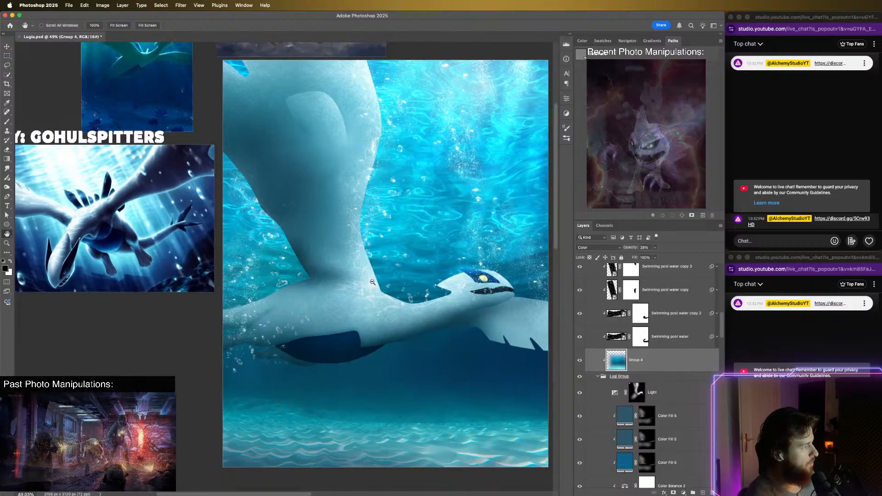
scroll(376, 280, "up", 3)
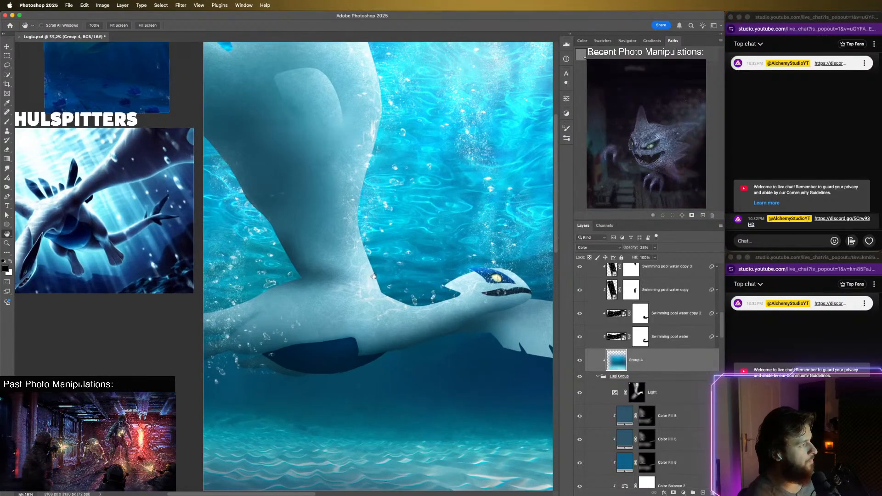
left_click_drag(374, 276, 342, 263)
scroll(430, 280, "up", 1)
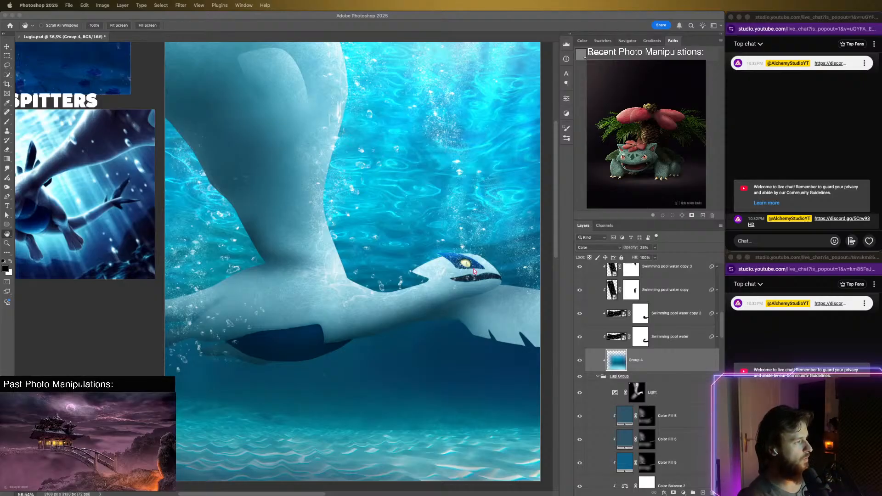
- Examine Lugia's head and neck up close and look through the layer stack from the reference images to the Lugi Group
left_click(427, 266)
scroll(428, 267, "up", 8)
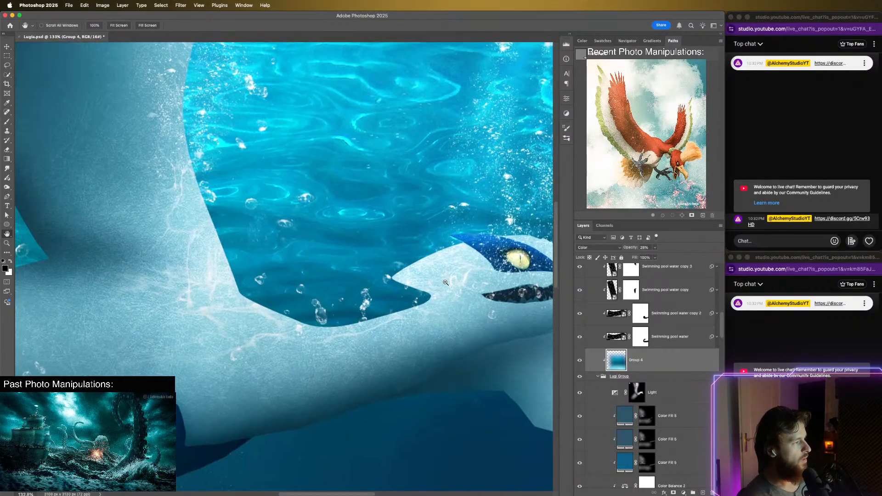
left_click_drag(450, 315, 405, 294)
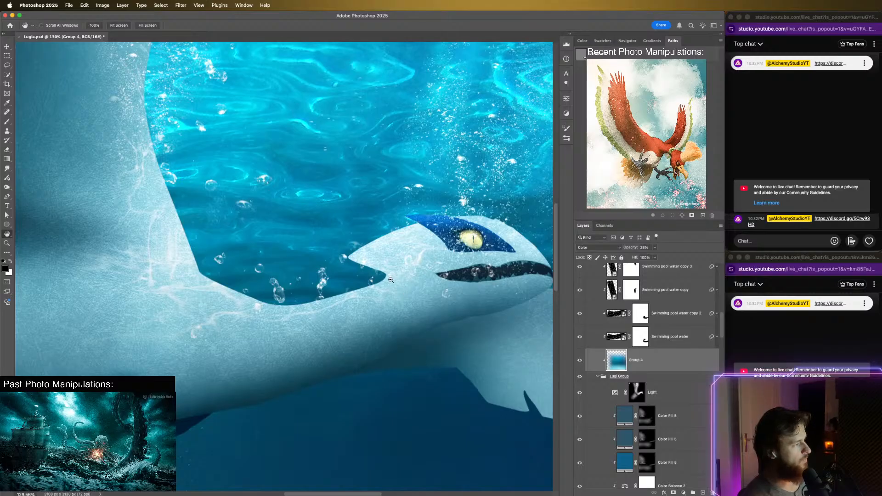
scroll(391, 280, "up", 3)
left_click_drag(389, 278, 359, 267)
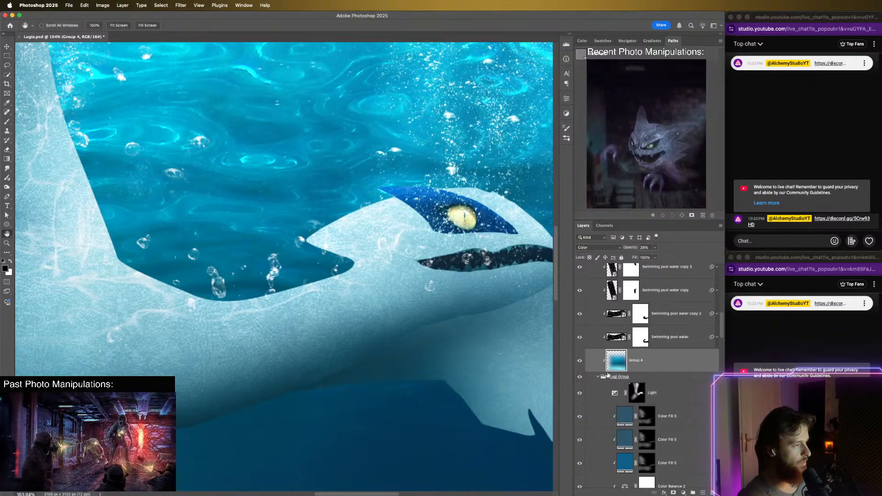
scroll(681, 362, "up", 10)
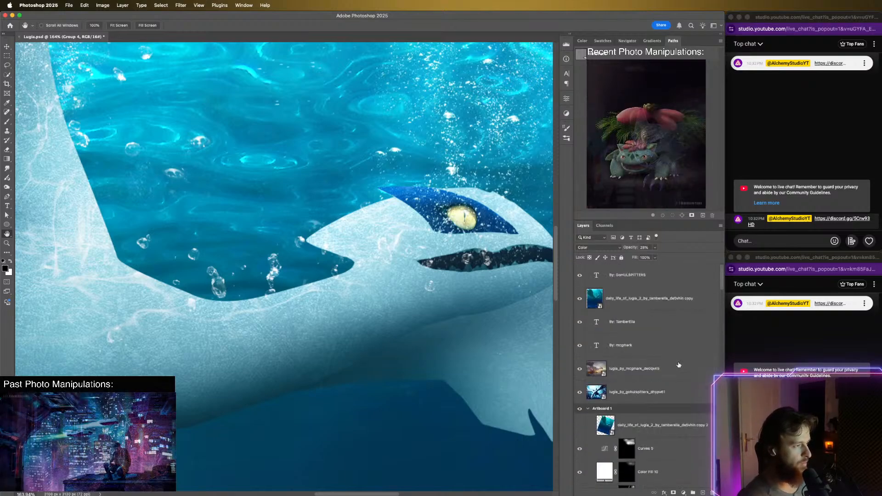
scroll(662, 389, "up", 3)
scroll(621, 441, "down", 1)
left_click_drag(453, 472, 505, 269)
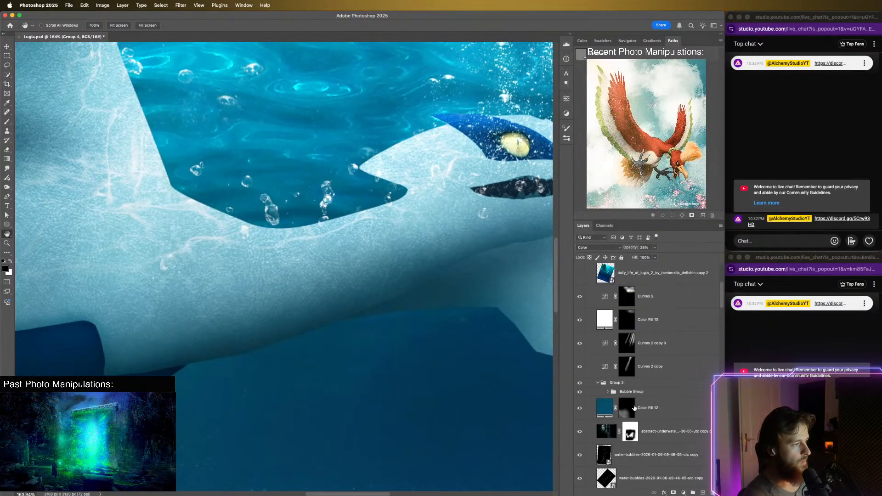
scroll(632, 395, "down", 5)
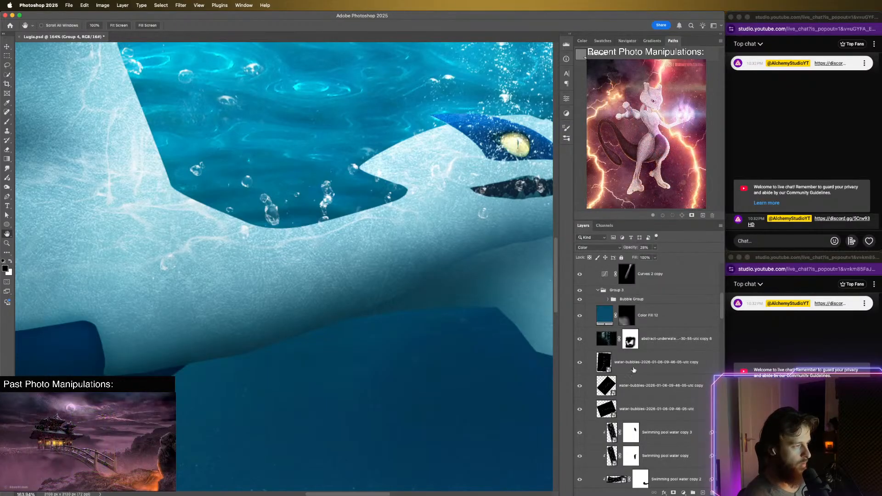
scroll(652, 413, "down", 4)
scroll(654, 430, "down", 2)
- Compare Lugia's neck and head with Group 4 hidden and shown, and try moving that layer below Light inside the Lugi Group
left_click(656, 408)
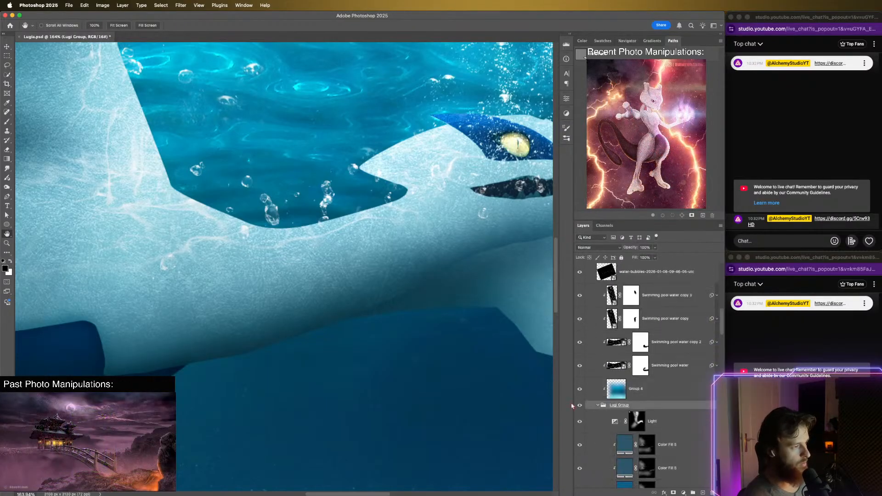
scroll(643, 364, "up", 1)
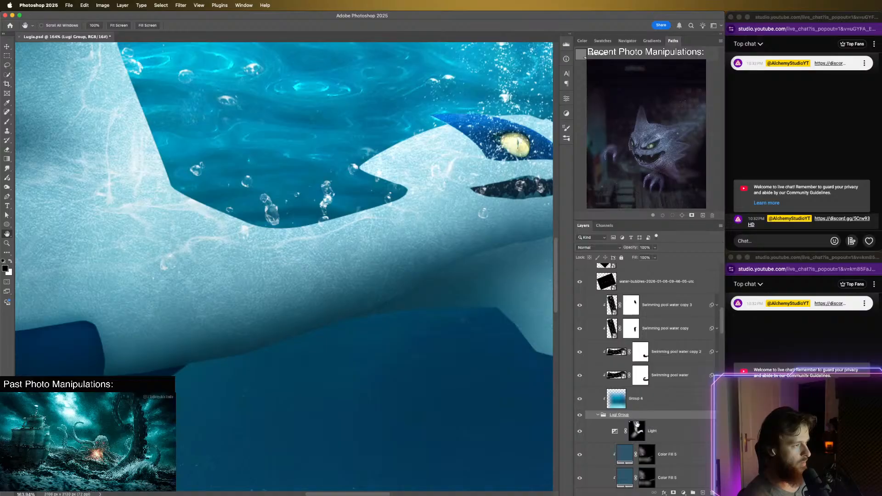
left_click(655, 406)
left_click(581, 400)
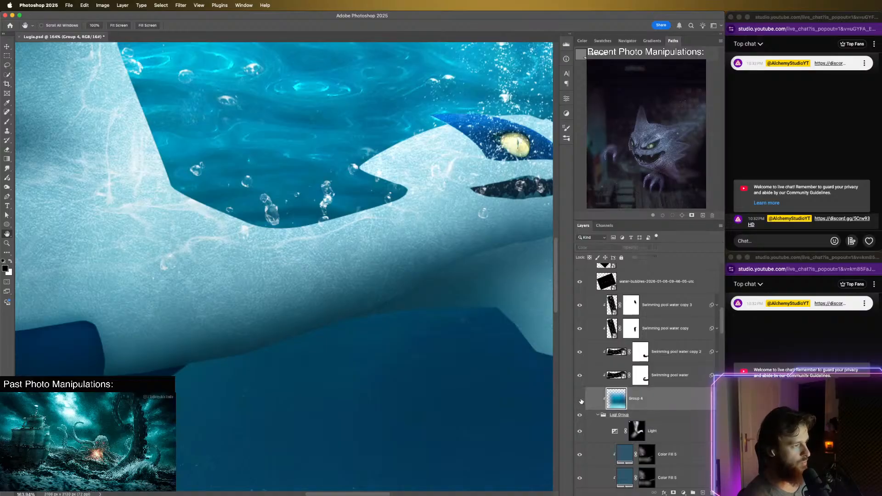
left_click(580, 400)
left_click(581, 399)
left_click(580, 400)
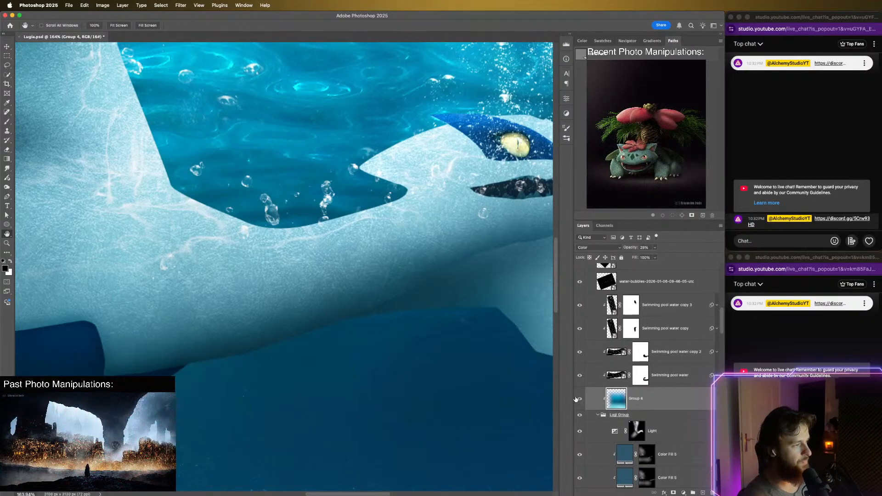
left_click_drag(667, 404, 667, 410)
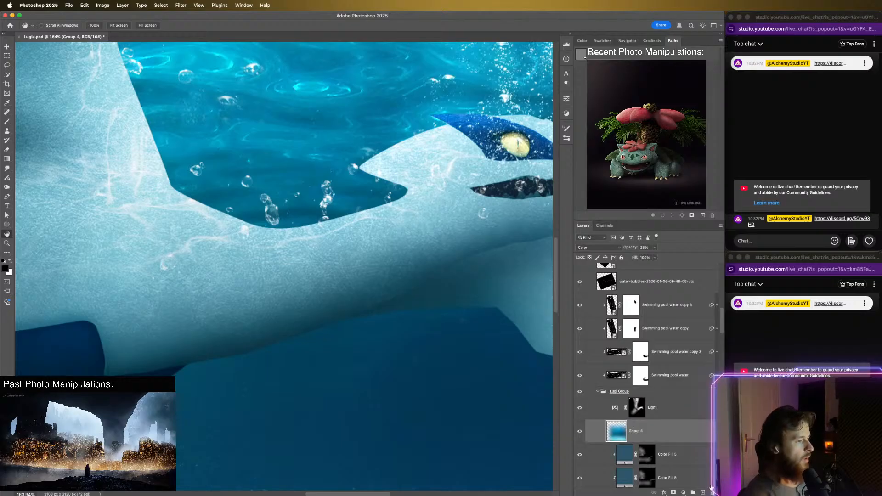
- Add a Solid Color fill clipped above Group 4, sampling teal from the image and darkening it to #053b4c
left_click(684, 492)
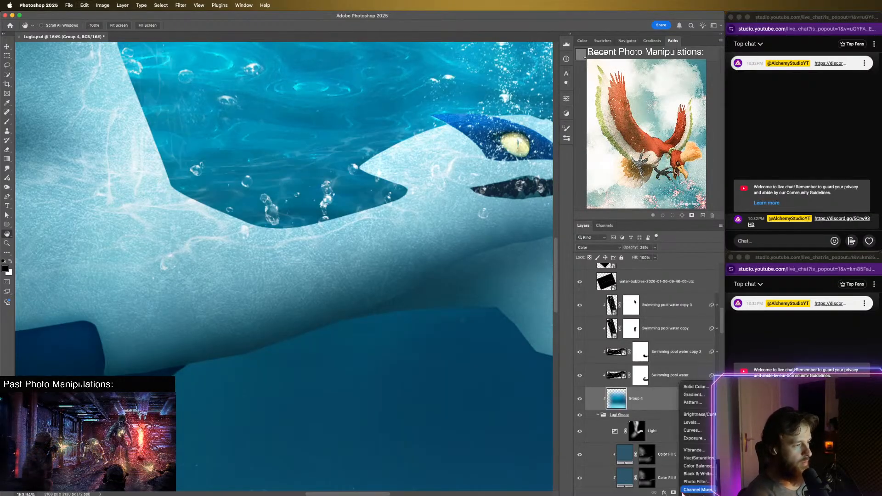
left_click(704, 388)
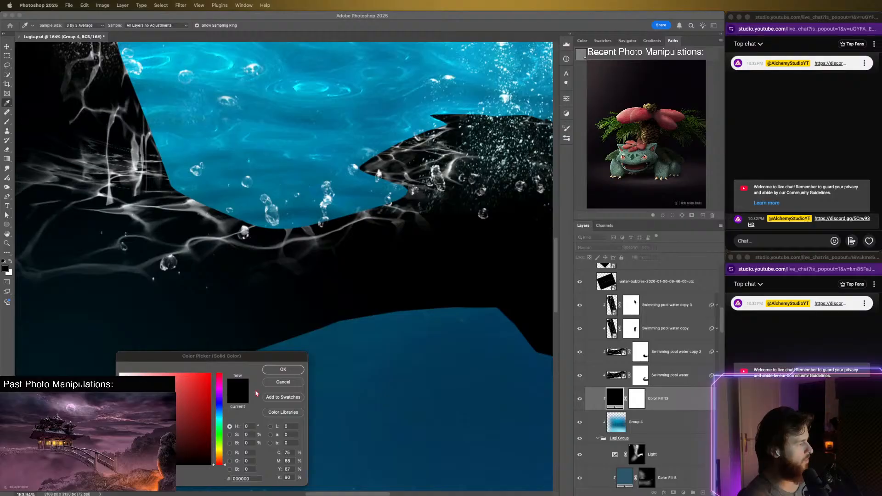
left_click(223, 364)
left_click(407, 326)
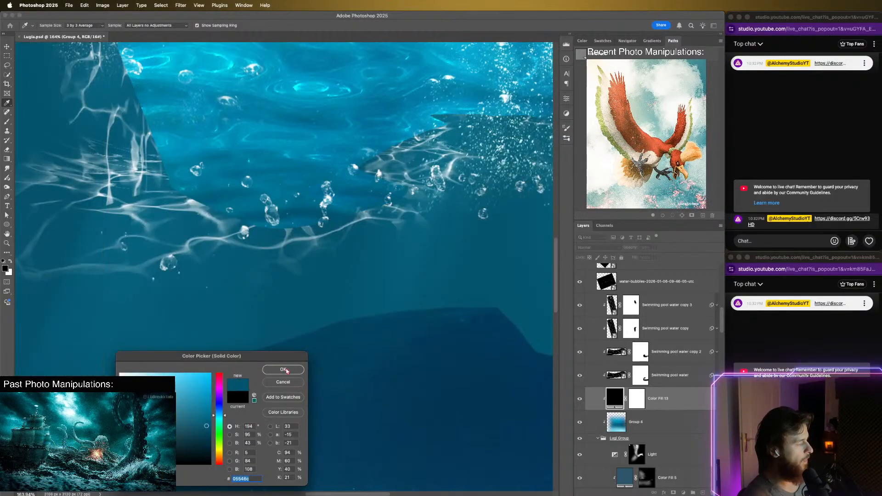
key("Return")
key("h")
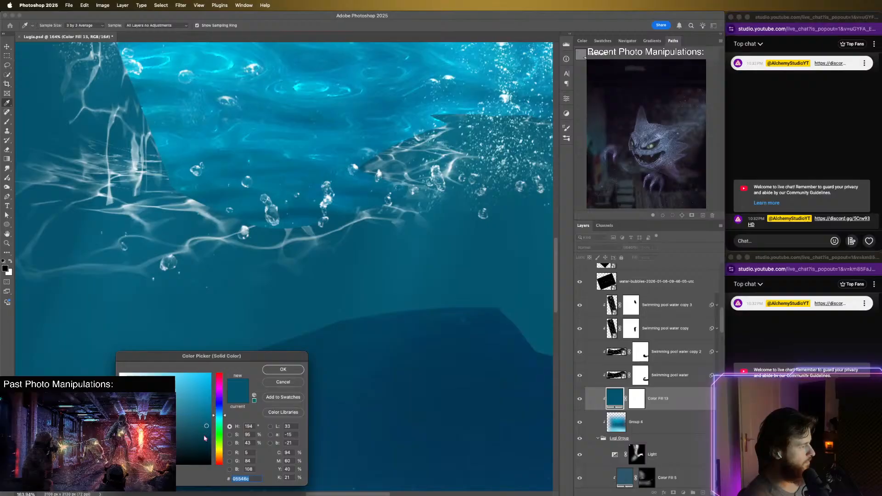
left_click(206, 436)
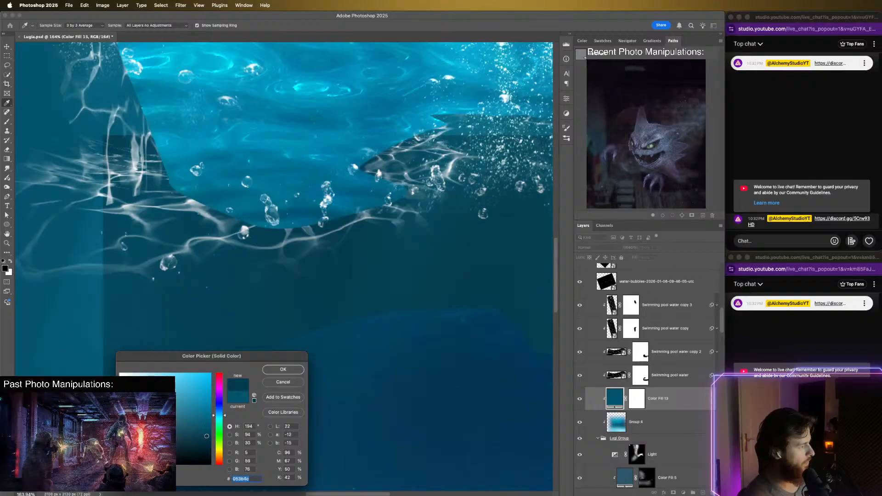
left_click(283, 370)
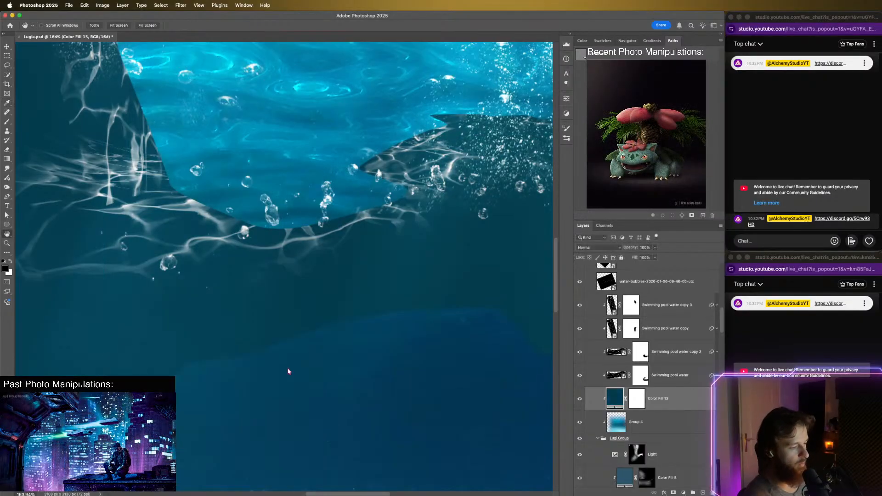
- Invert the new teal fill layer's mask to black and set the layer's blend mode to Multiply
left_click(638, 400)
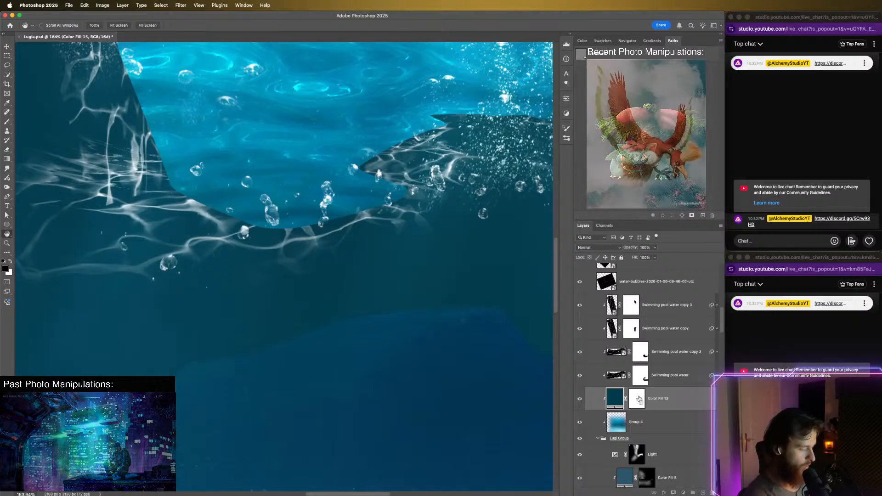
key("super+i")
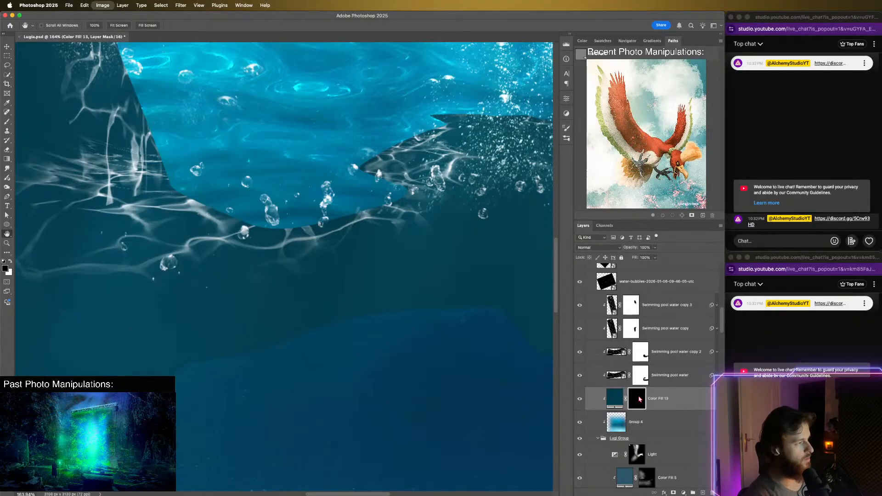
left_click(616, 398)
left_click(598, 247)
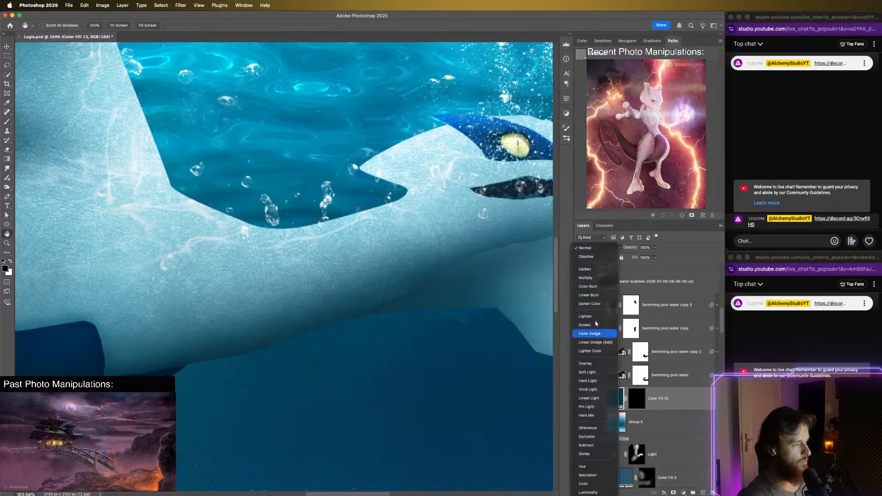
left_click(586, 278)
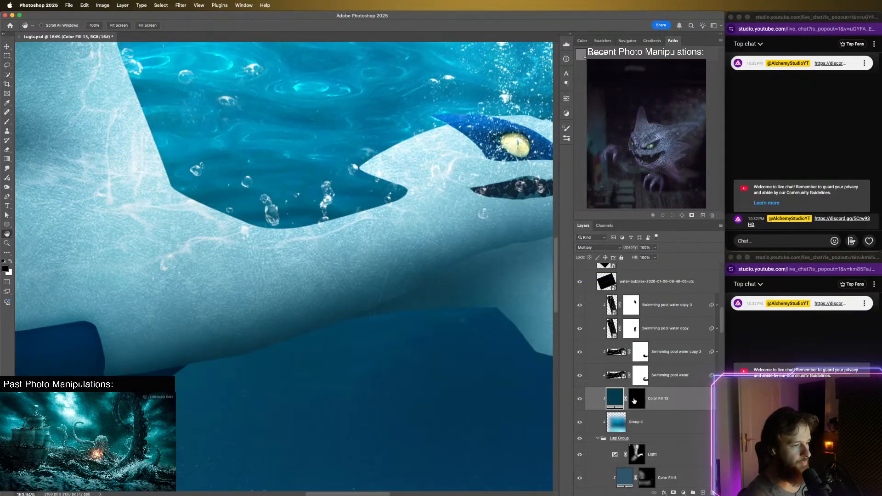
- Activate the Brush tool with the Soft Round brush from the General Brushes
left_click(794, 150)
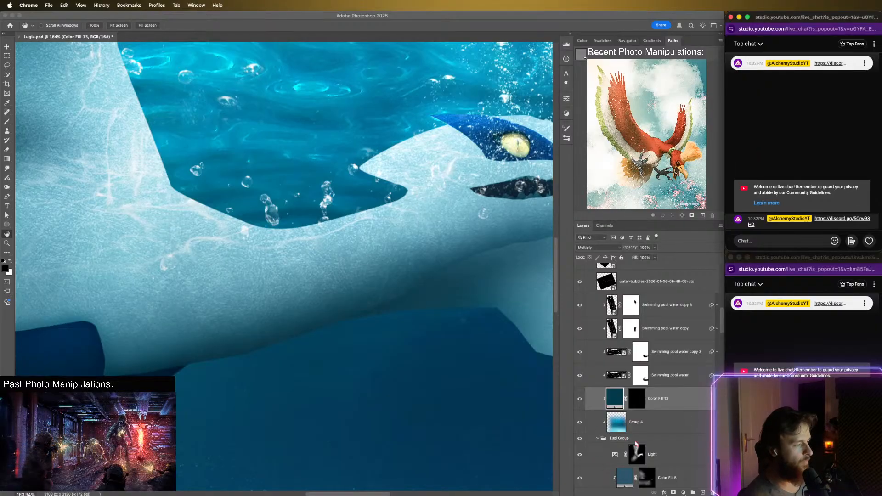
left_click(521, 396)
key("b")
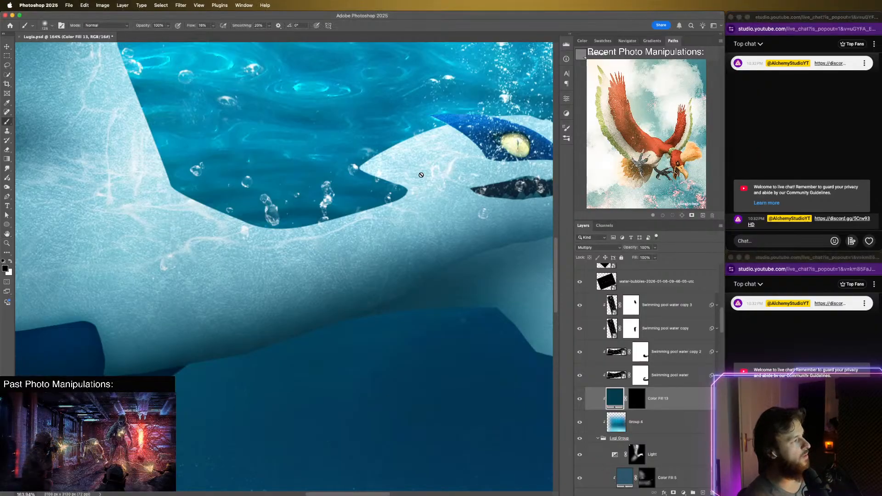
left_click(566, 138)
left_click(141, 198)
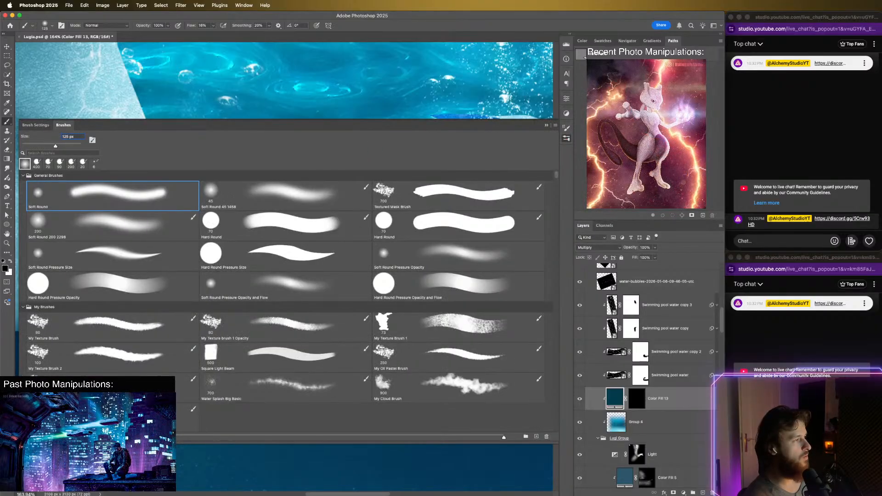
left_click(567, 138)
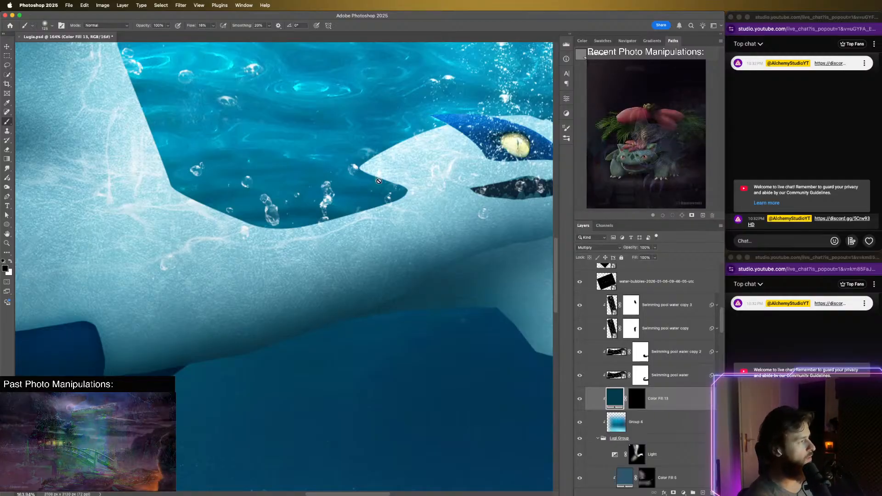
- Paint white on the teal fill's mask to shade the rear tip of Lugia's head crest, reducing the soft brush's size for control
left_click(642, 401)
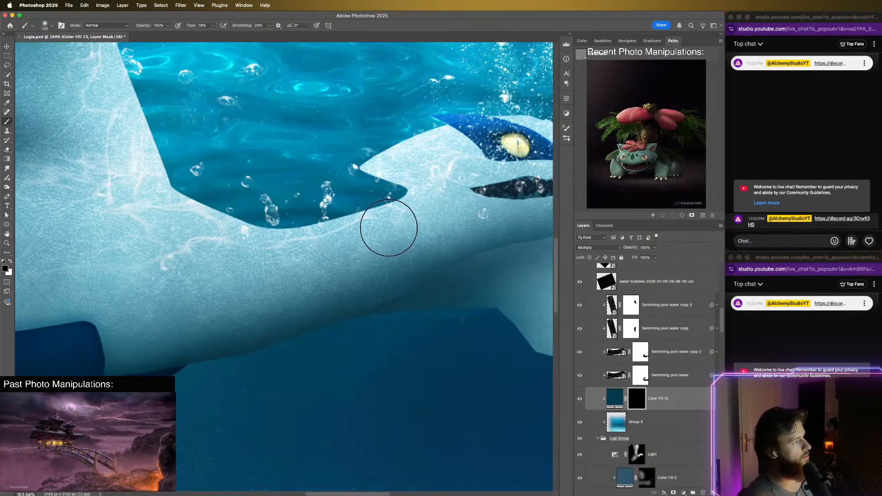
key("x")
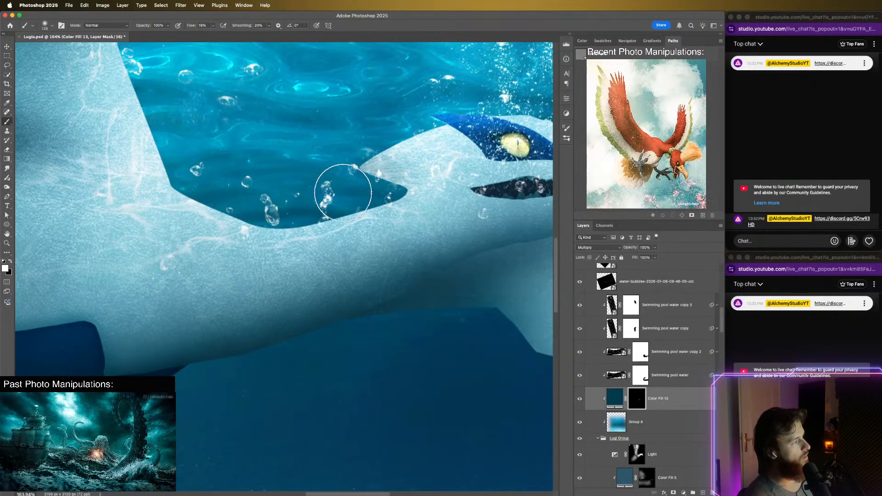
key("super+z")
key("bracketleft")
key("bracketleft")
key("bracketleft")
key("bracketleft")
key("bracketleft")
key("bracketleft")
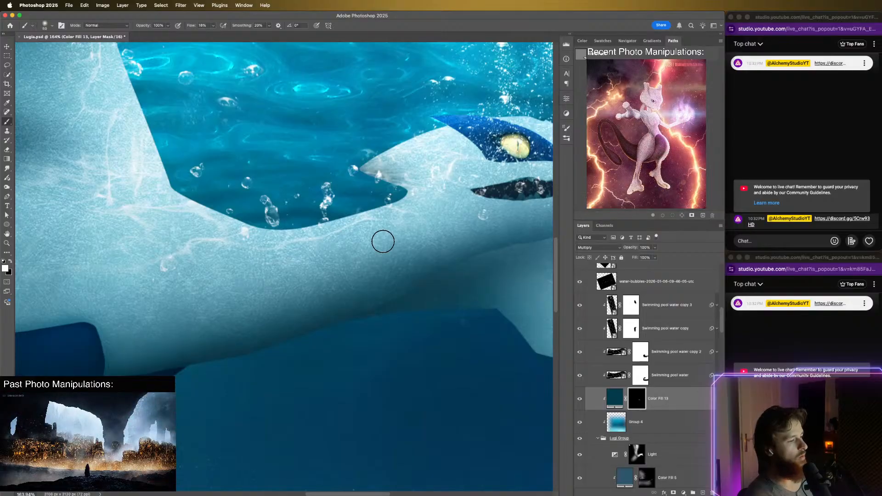
scroll(324, 202, "right", 3)
scroll(324, 202, "up", 1)
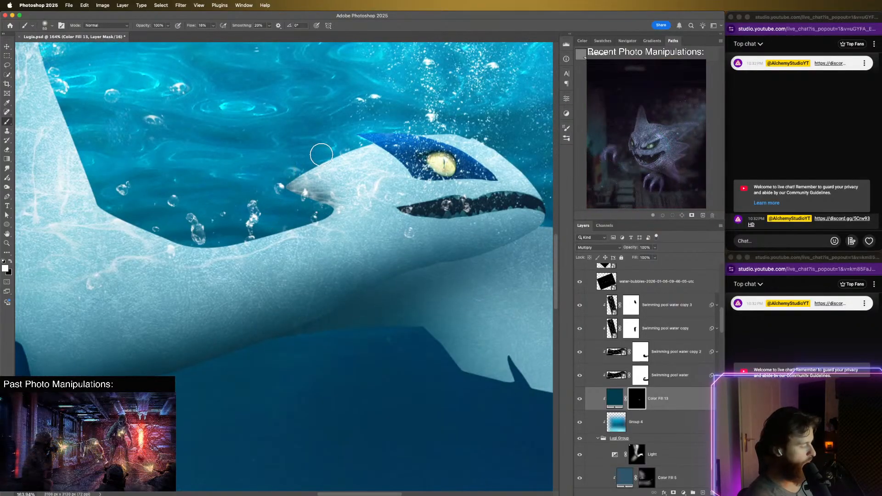
- Refine the crest shadow on the teal fill's mask, alternating black and white along the edge behind the eye
key("x")
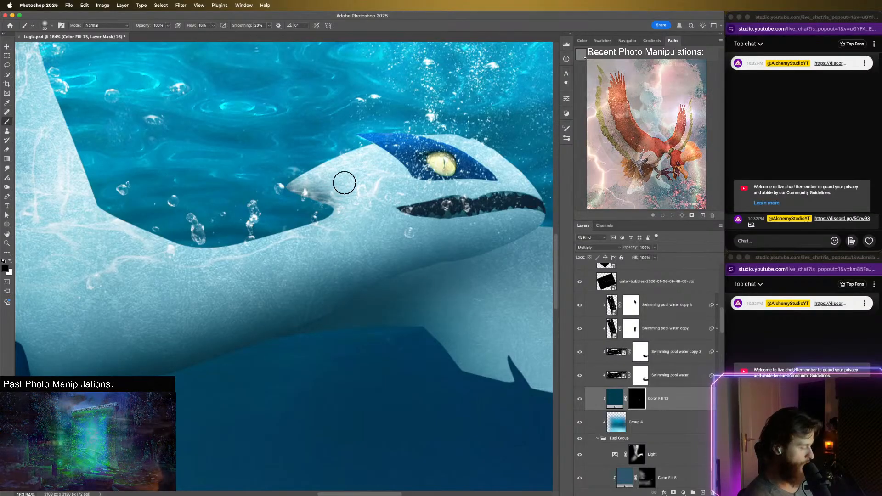
key("x")
mouse_move(323, 180)
left_mouse_down()
mouse_move(290, 172)
mouse_move(302, 178)
mouse_move(309, 162)
mouse_move(340, 188)
mouse_move(300, 170)
mouse_move(347, 187)
mouse_move(276, 176)
mouse_move(354, 178)
left_mouse_up()
key("x")
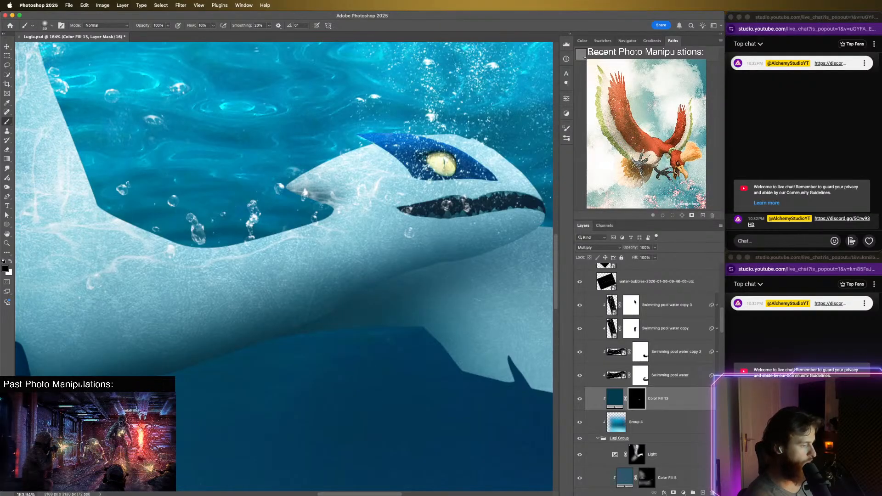
key("s")
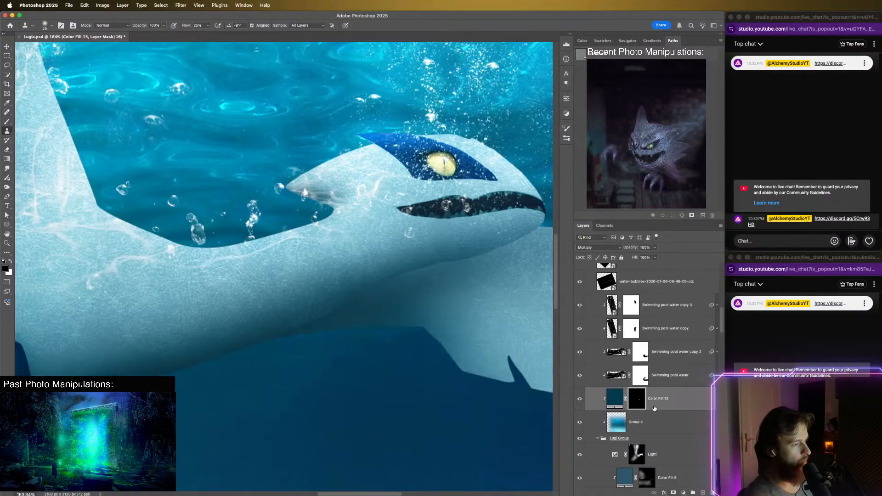
- Collapse the Eye group and rename the dark red Color Fill 11 layer as Mouth
scroll(676, 400, "down", 3)
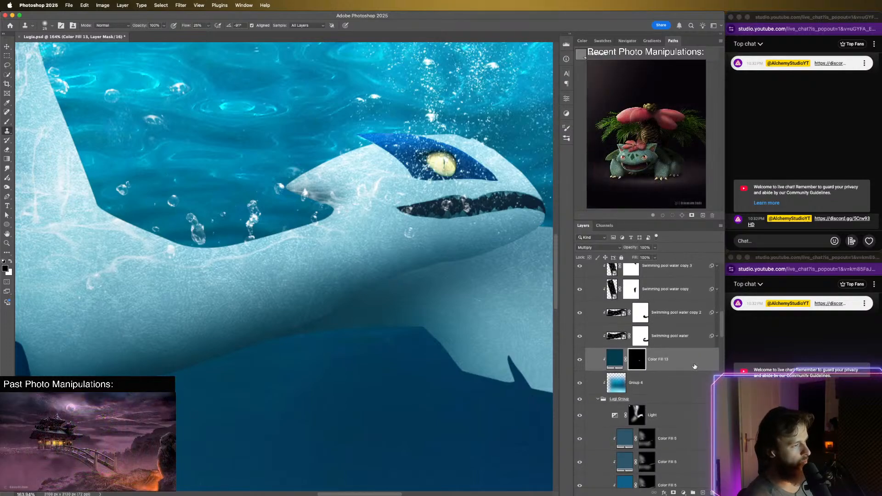
scroll(688, 398, "down", 5)
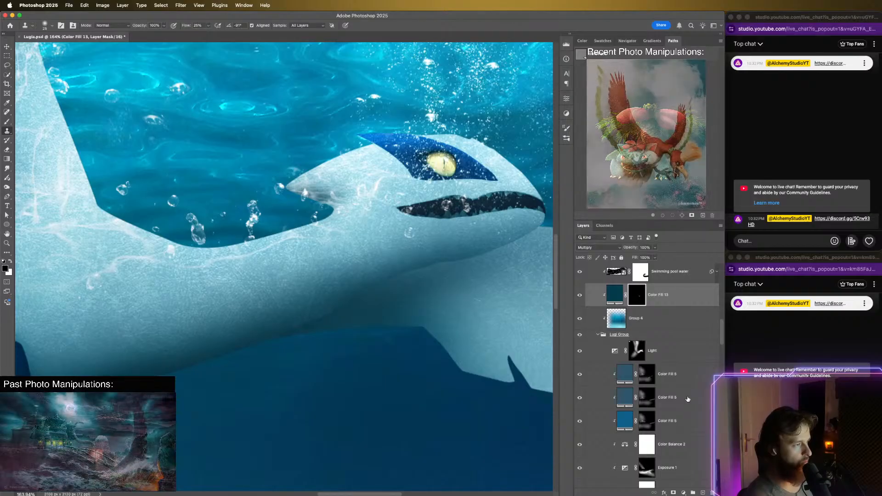
scroll(688, 399, "down", 8)
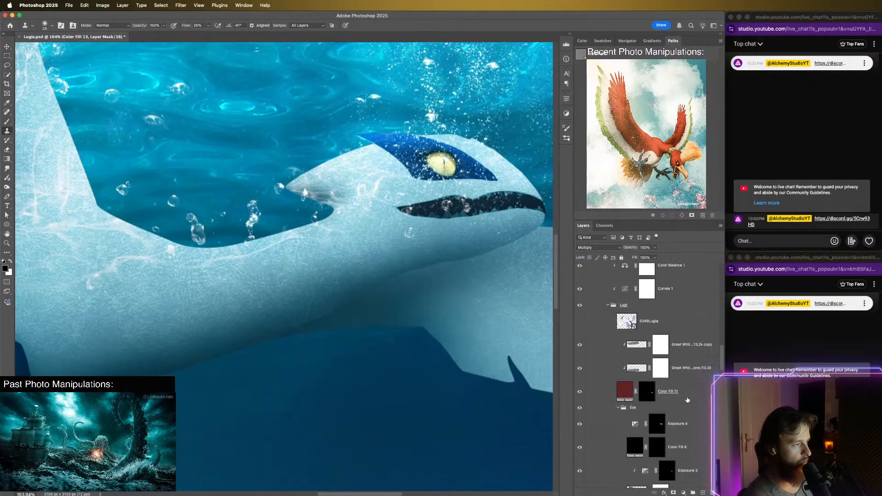
scroll(688, 399, "down", 5)
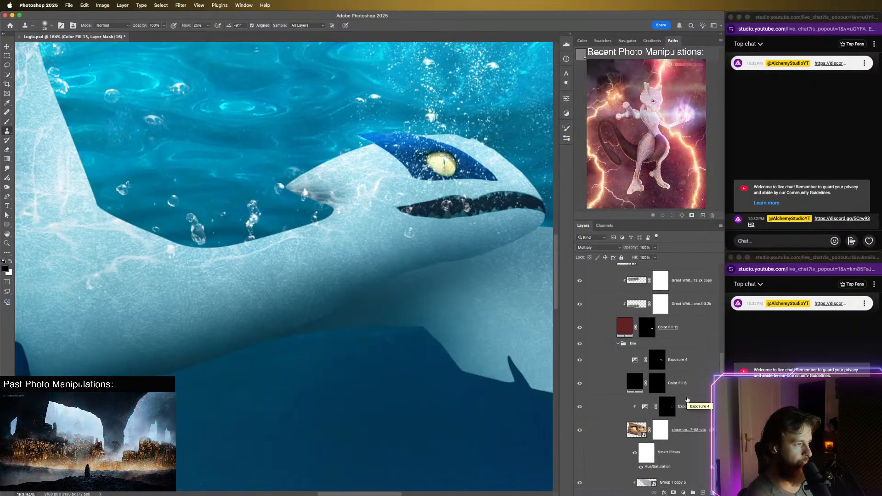
left_click(617, 344)
scroll(657, 372, "up", 7)
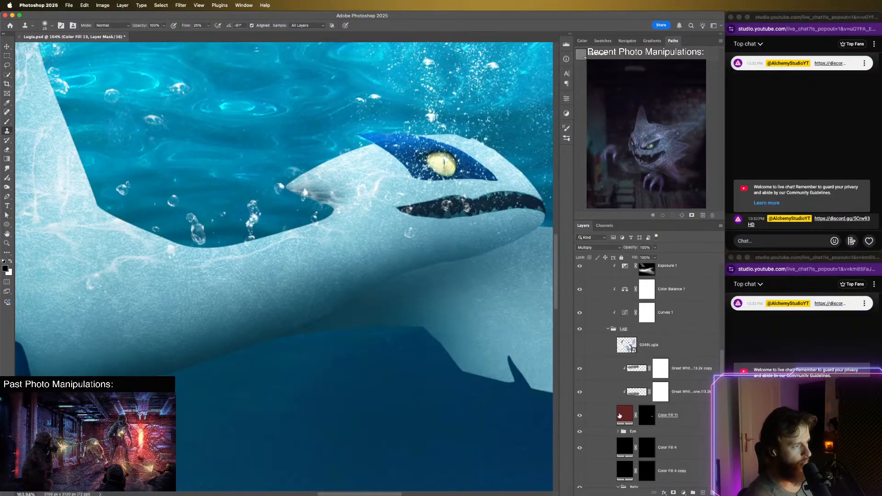
double_click(677, 415)
type("Mouth")
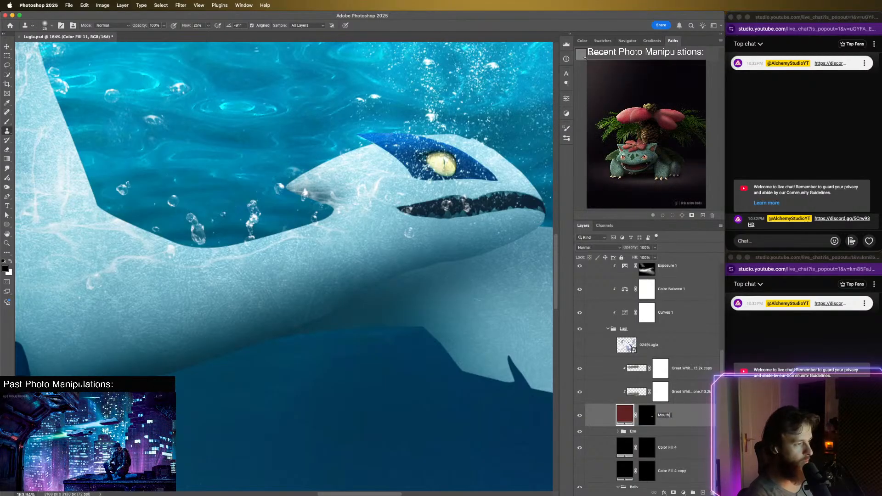
key("Return")
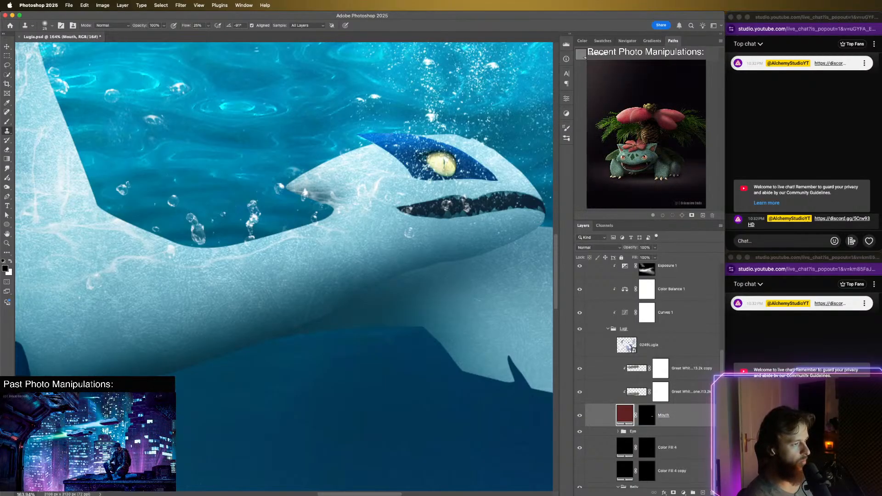
left_click(692, 369)
left_click(693, 393, "shift")
key("super+g")
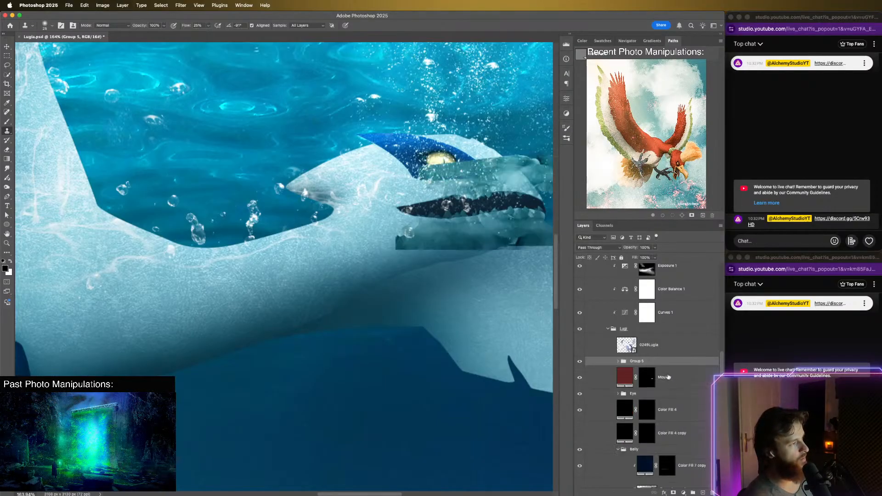
key("super+z")
- Group the Mouth layer with the two clipped Great White shark jaw layers and name the group Mouth Group
left_click(688, 416)
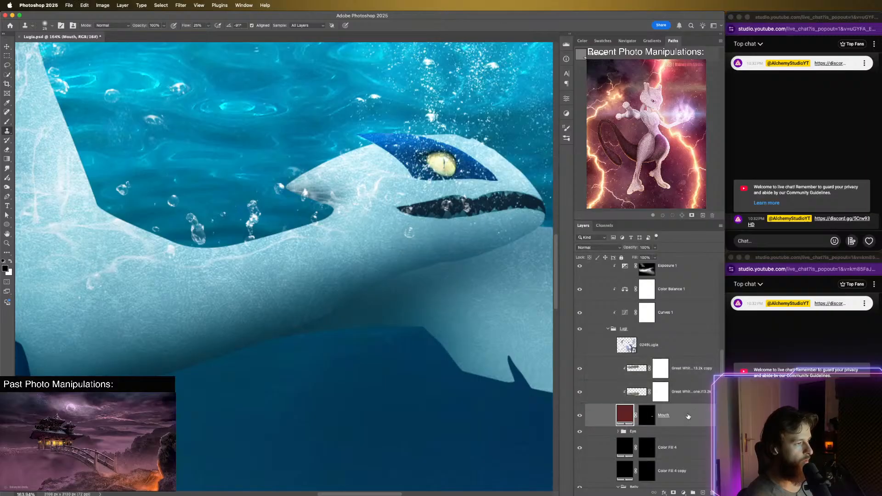
left_click(697, 370, "shift")
key("super+g")
double_click(641, 362)
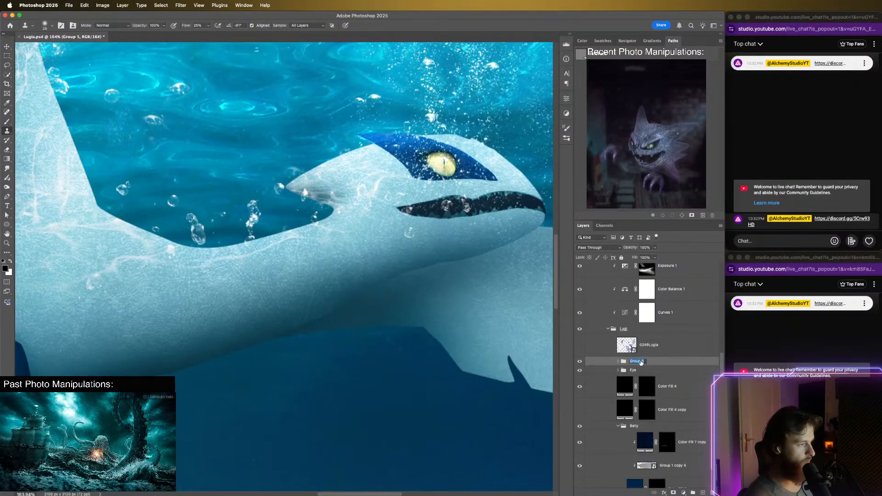
type("Mouth Gr")
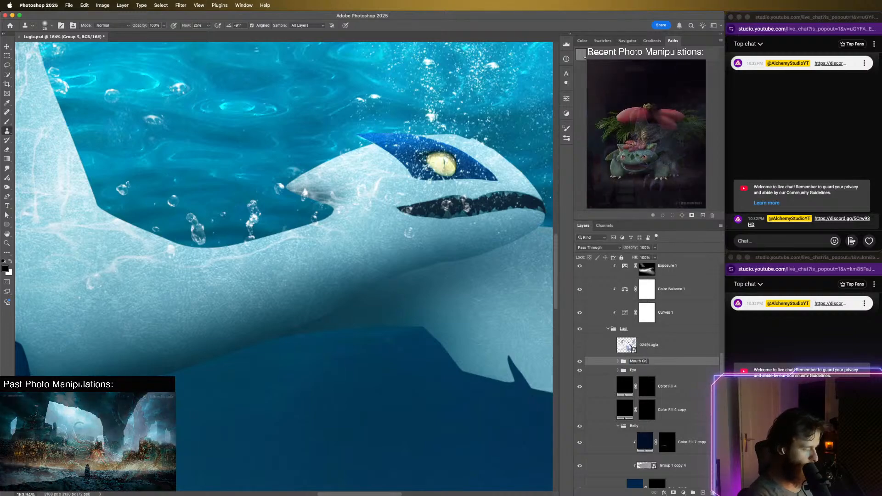
type("oup")
key("Return")
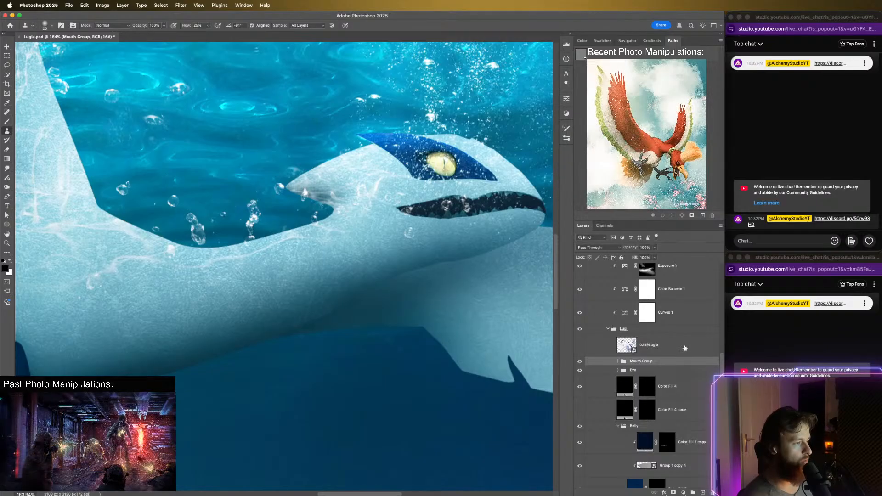
- Assign a purple color label to Mouth Group and a yellow one to the Eye group
right_click(698, 362)
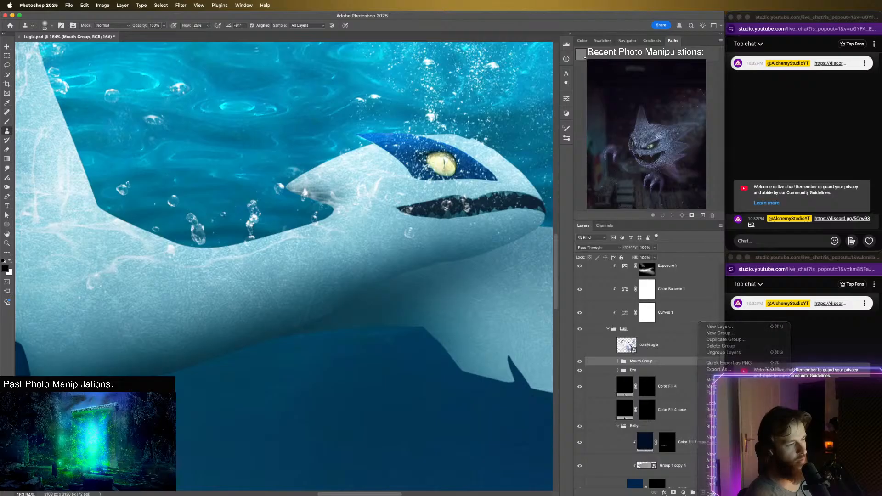
left_click(717, 483)
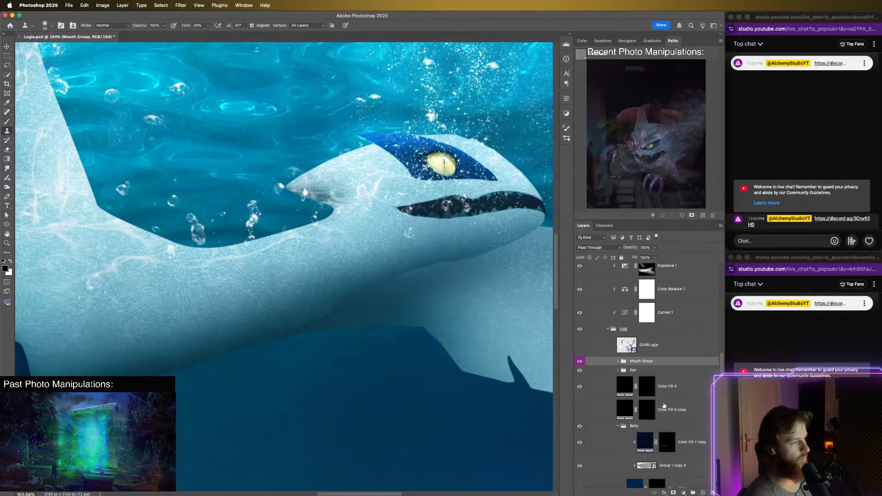
right_click(676, 371)
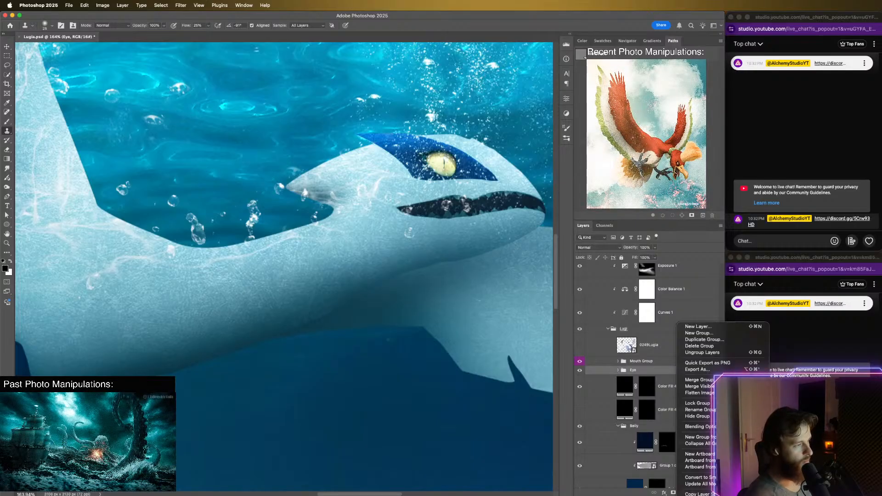
left_click(703, 492)
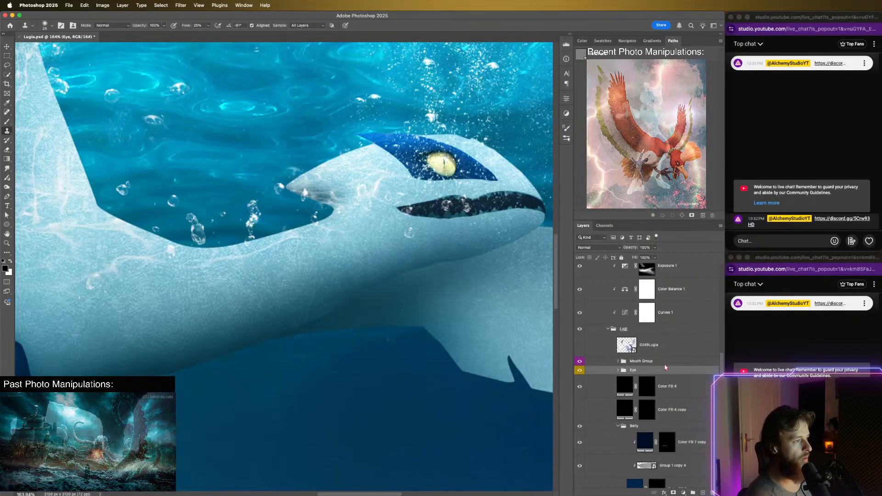
double_click(596, 362)
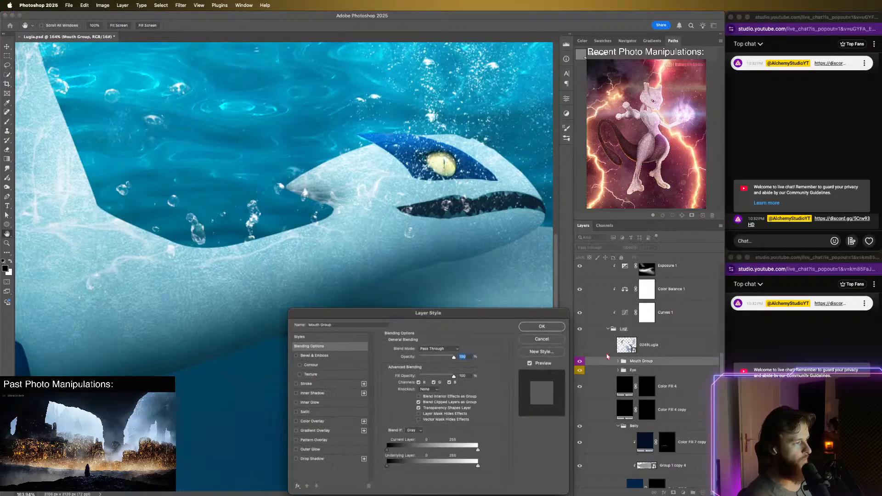
left_click(542, 339)
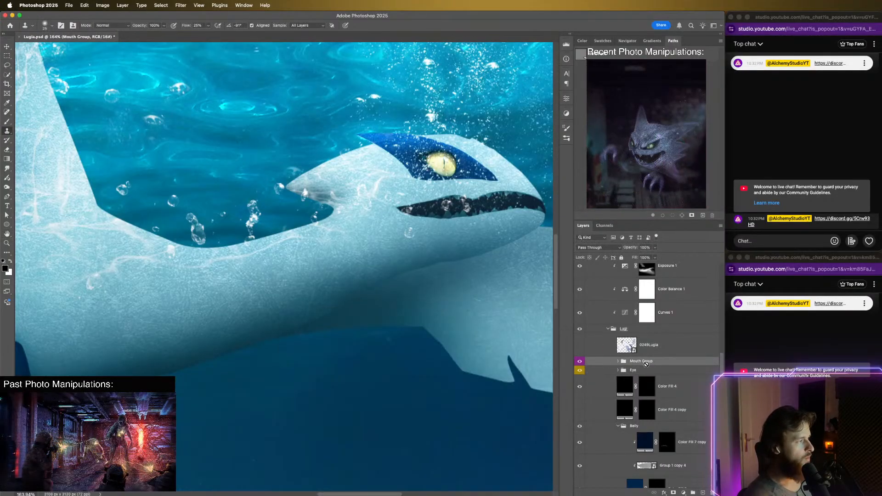
- Add a dark navy Solid Color fill layer above the shark jaw layers inside Mouth Group
left_click(618, 361)
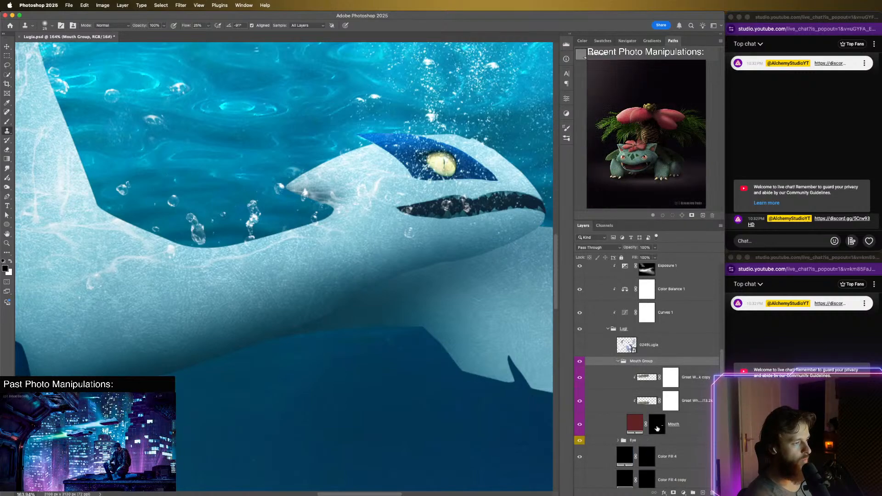
left_click(651, 427)
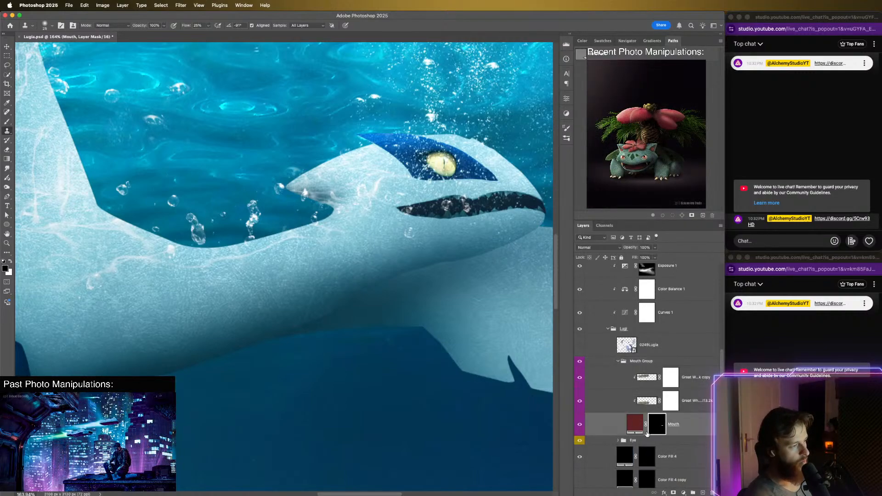
left_click(678, 387)
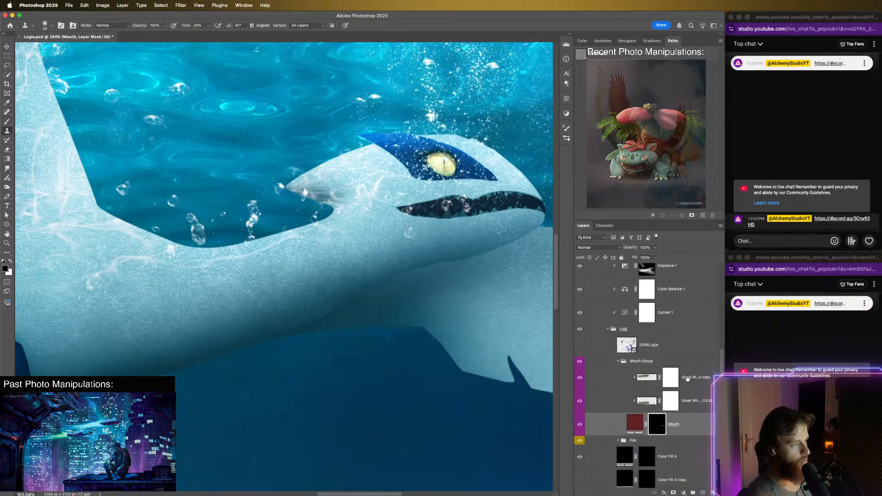
left_click(683, 493)
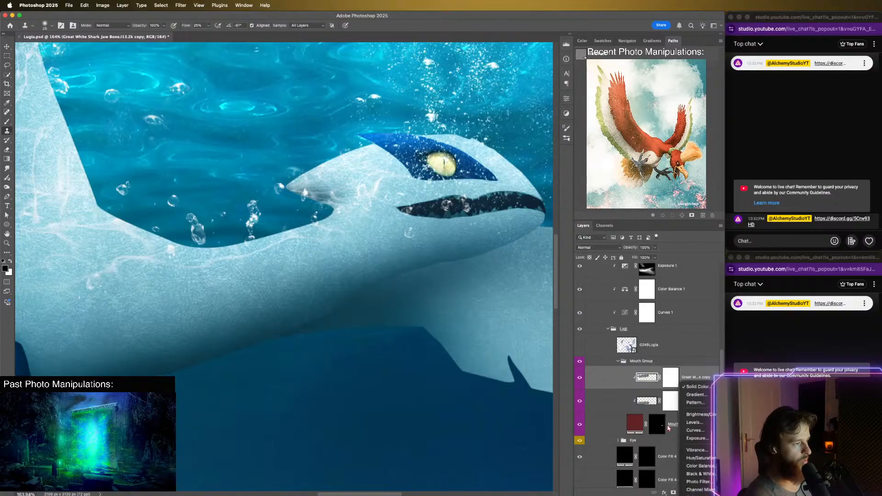
left_click(692, 387)
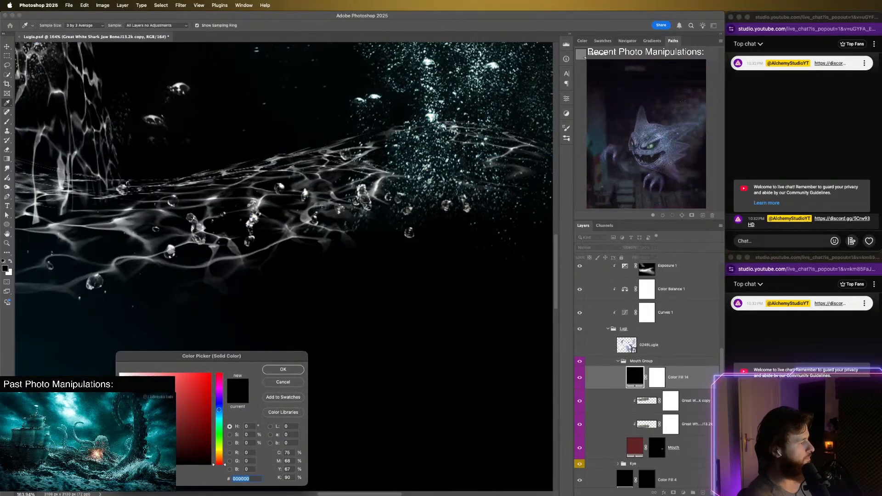
left_click(189, 446)
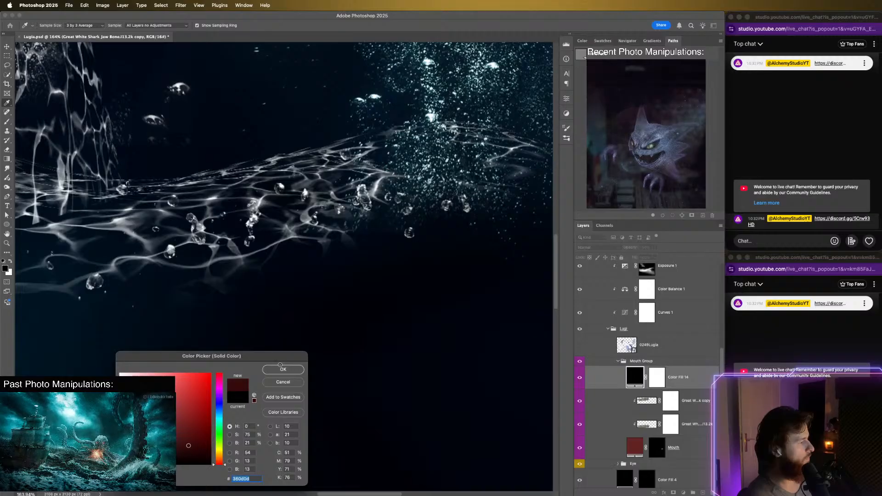
left_click(283, 371)
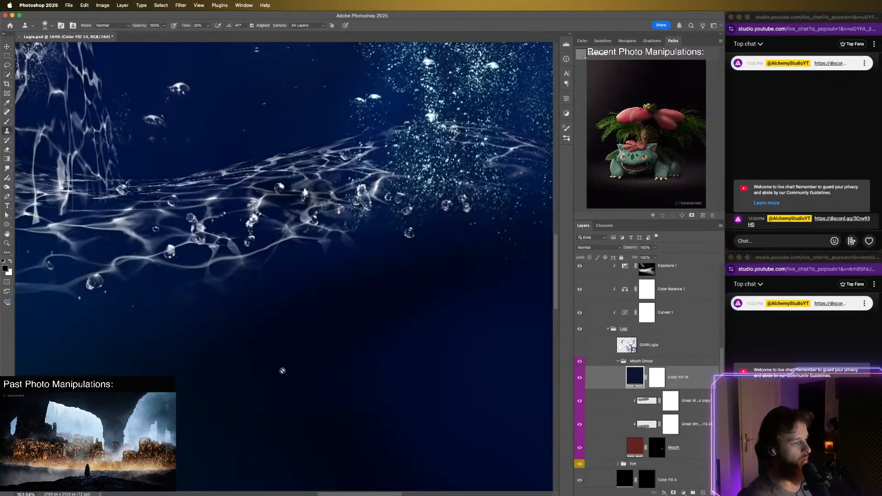
- Set the navy Color Fill 14 layer to Multiply and invert its mask to black
left_click(621, 247)
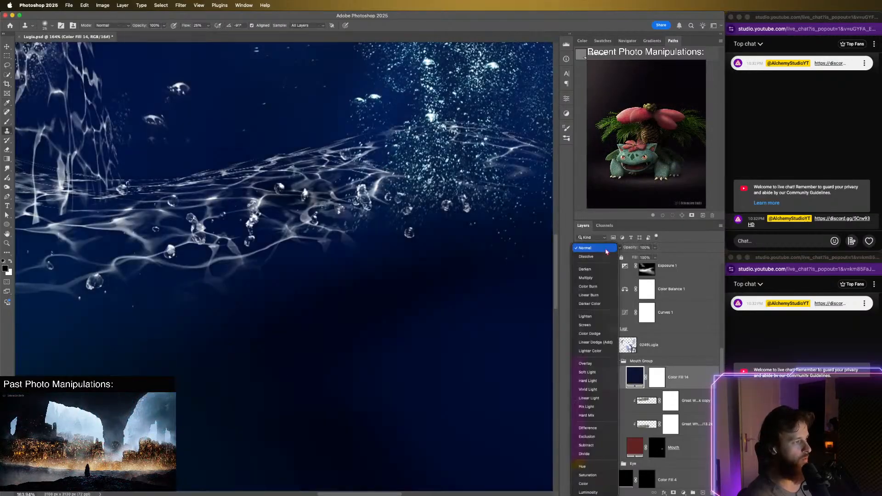
left_click(590, 279)
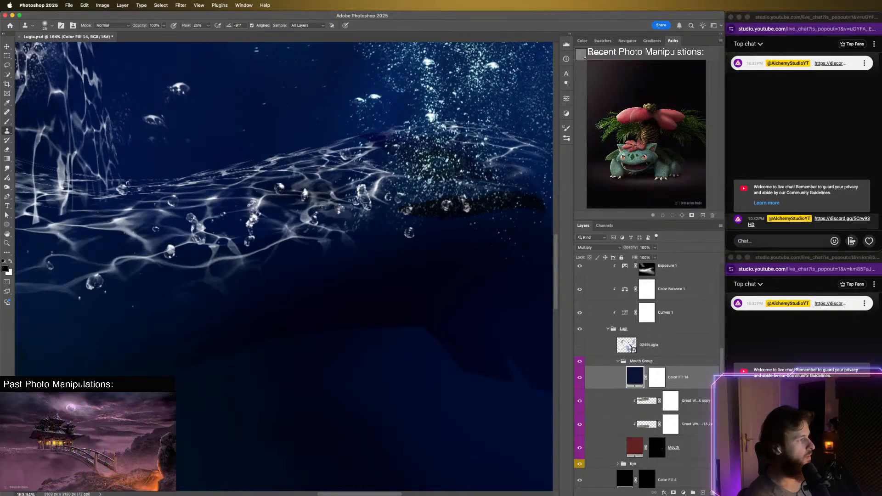
left_click(654, 381)
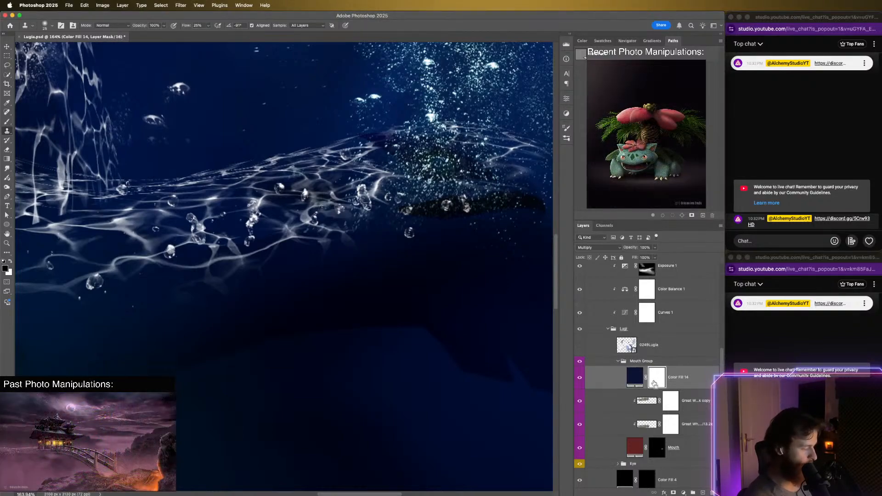
key("super+i")
key("b")
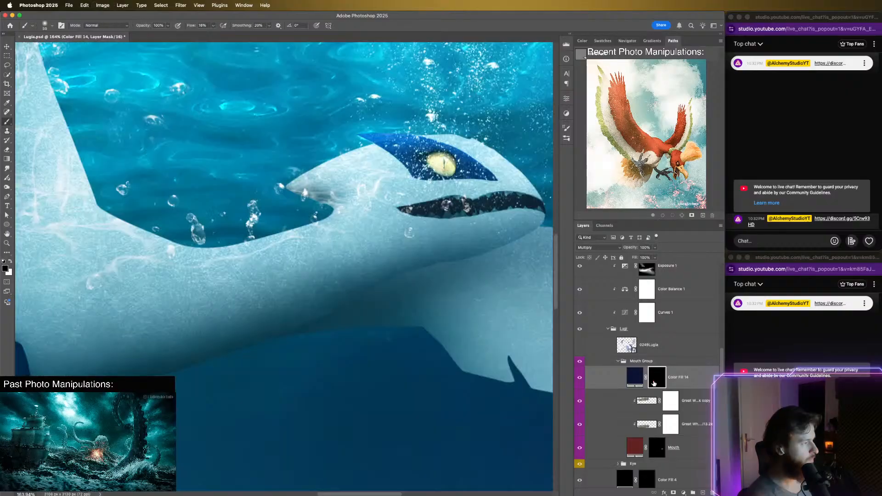
- Paint white on the Color Fill 14 mask with a small soft brush to shade inside the mouth
key("bracketleft")
key("bracketleft")
key("bracketleft")
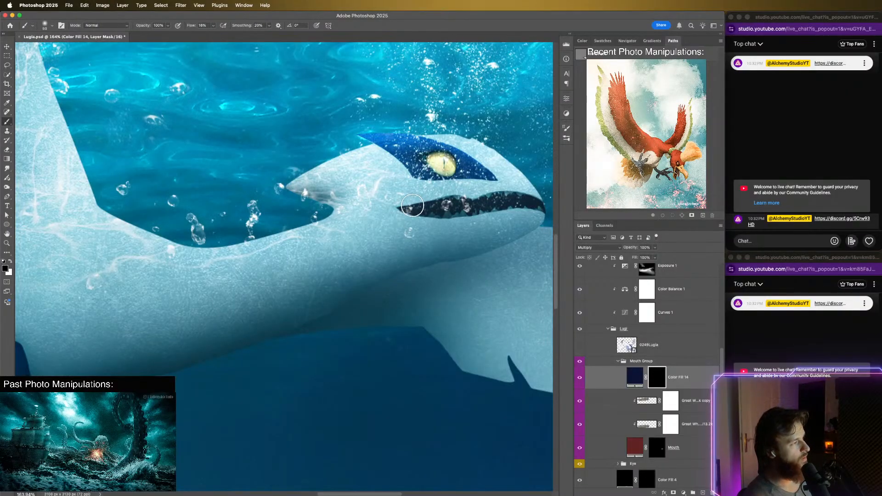
scroll(415, 207, "up", 4)
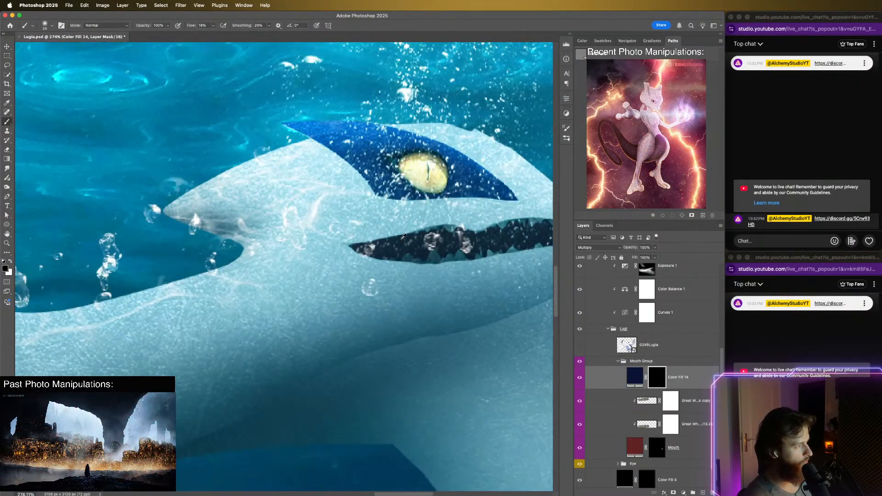
scroll(405, 244, "right", 5)
key("bracketleft")
key("bracketleft")
key("bracketleft")
key("bracketleft")
key("bracketleft")
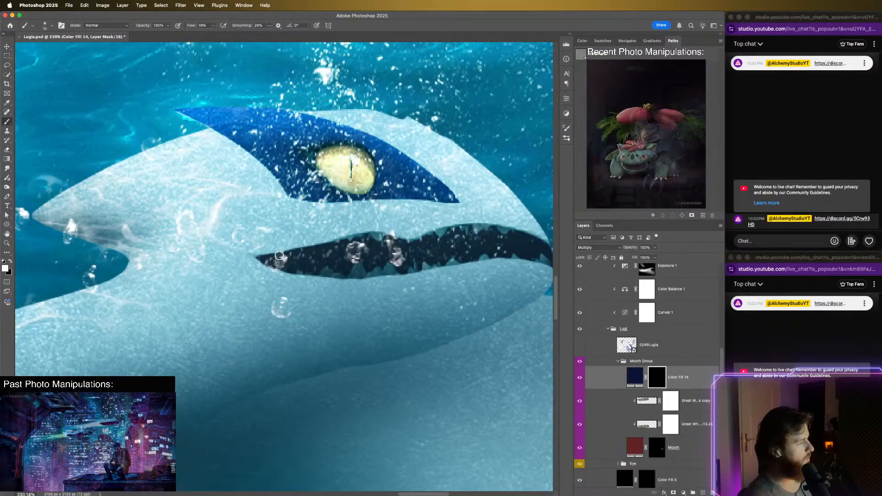
key("x")
- Undo the last navy shading strokes near the front end of the mouth
key("super+z")
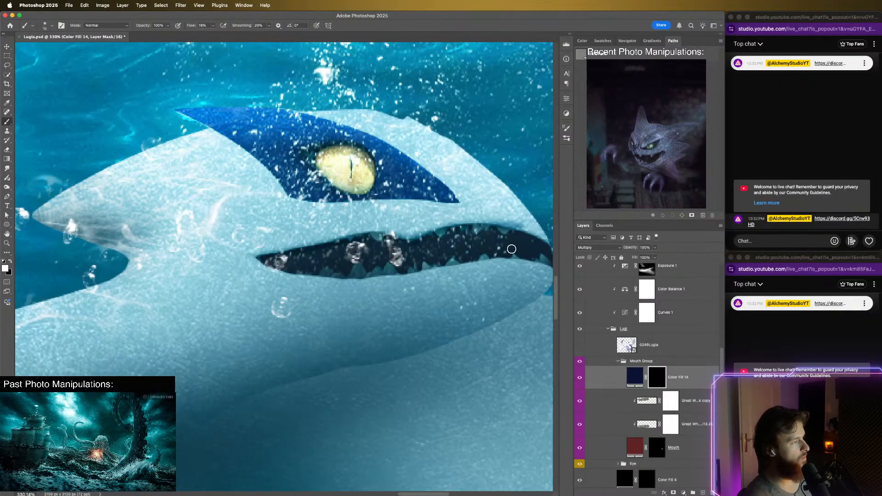
key("super+z")
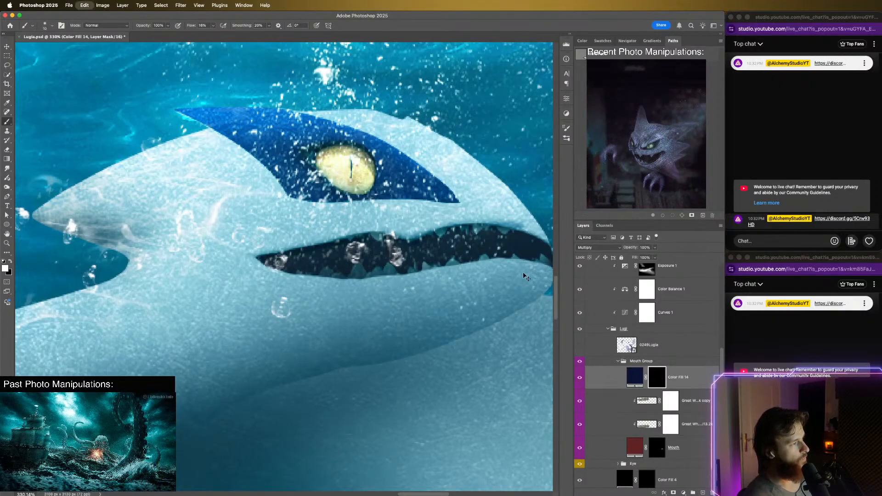
left_click_drag(494, 314, 407, 285)
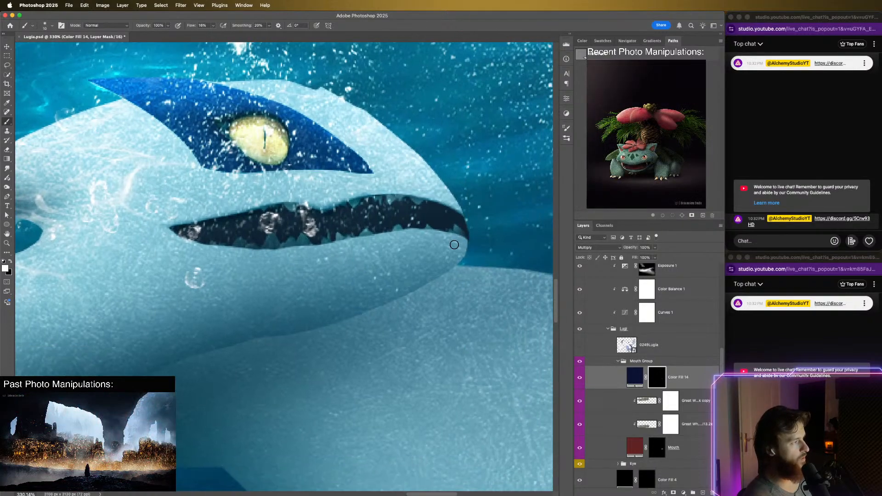
key("super+z")
key("super+z")
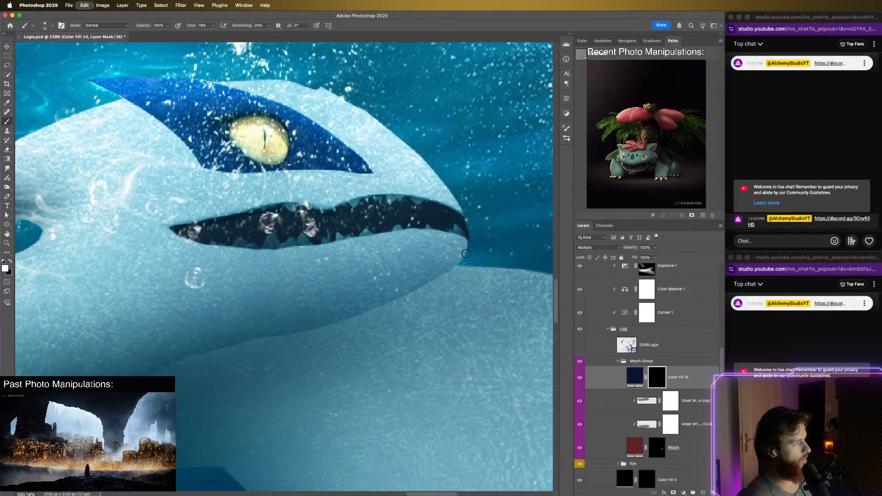
key("super+shift+z")
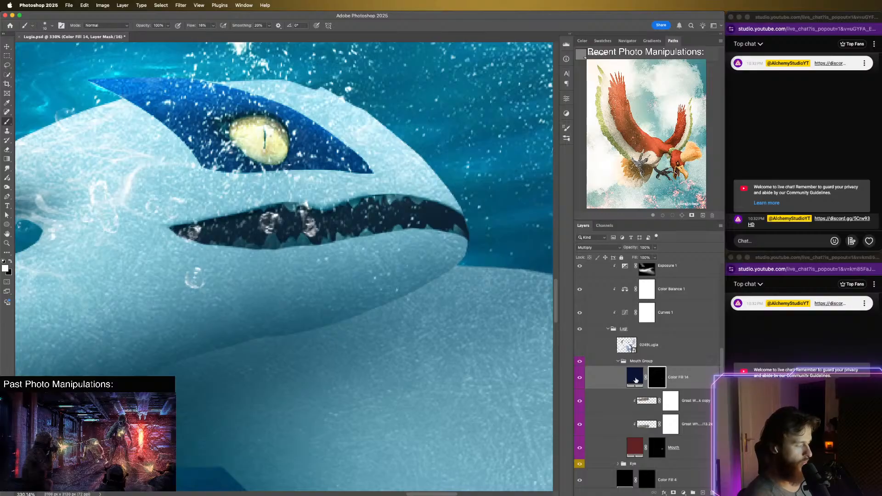
- Move the Color Fill 14 layer below Mouth and paint soft navy shading on its mask along the mouth's edges
left_click_drag(635, 379, 646, 457)
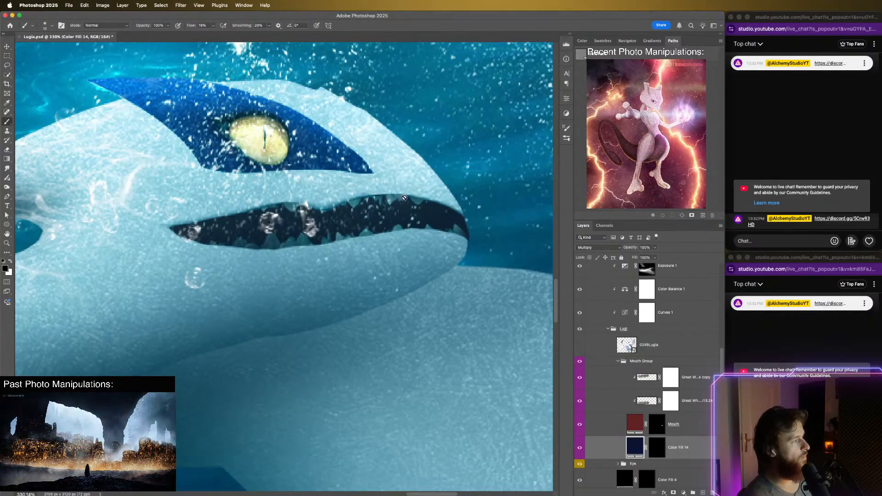
left_click(662, 442)
key("x")
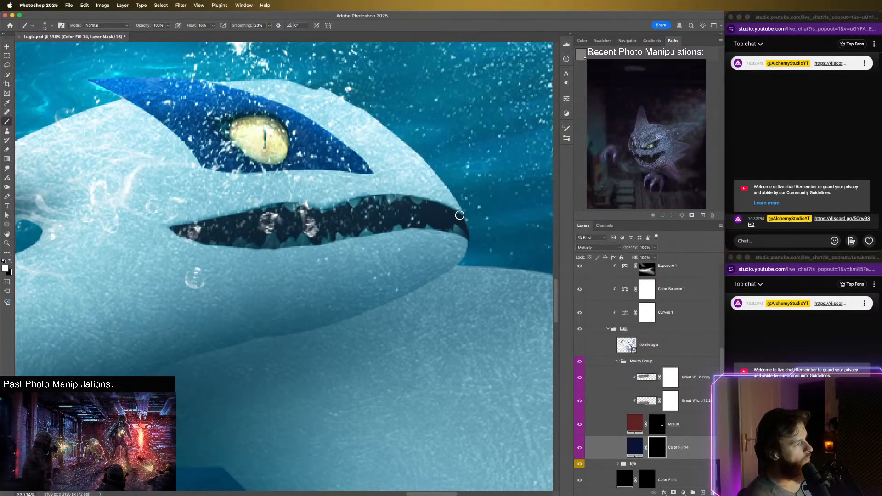
left_click_drag(430, 201, 460, 213)
key("super+z")
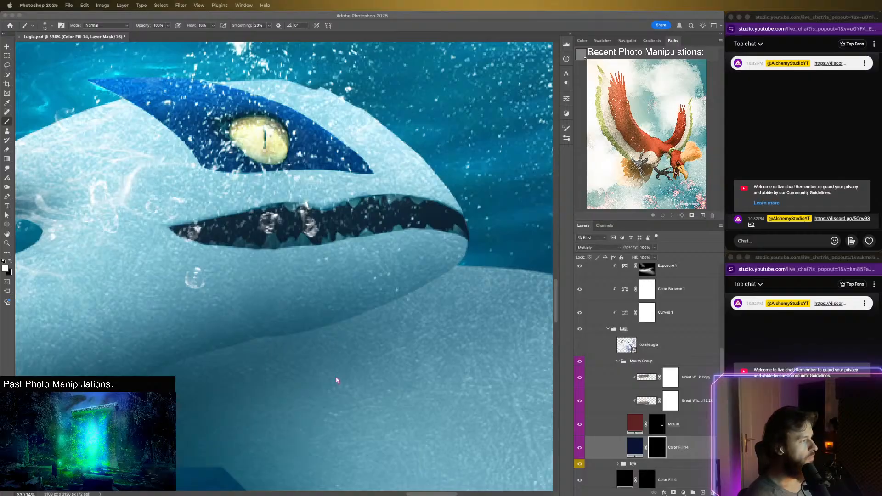
left_click(551, 205)
left_click_drag(465, 241, 423, 234)
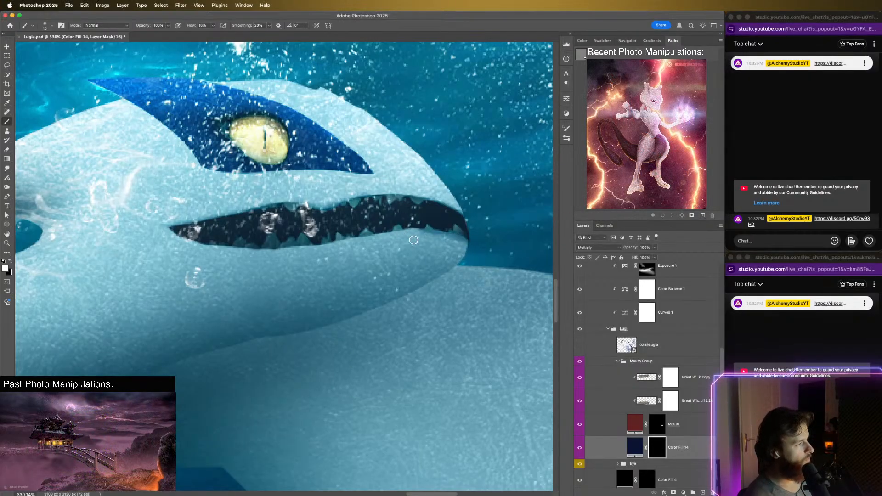
key("super+z")
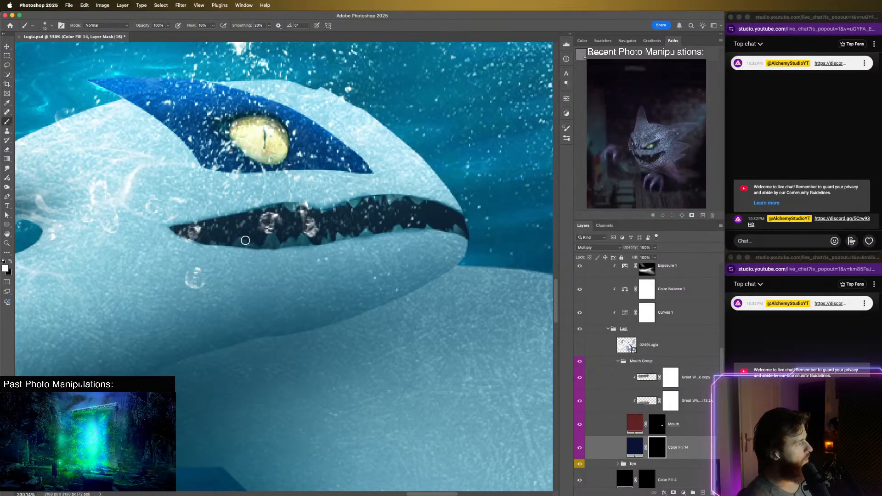
key("x")
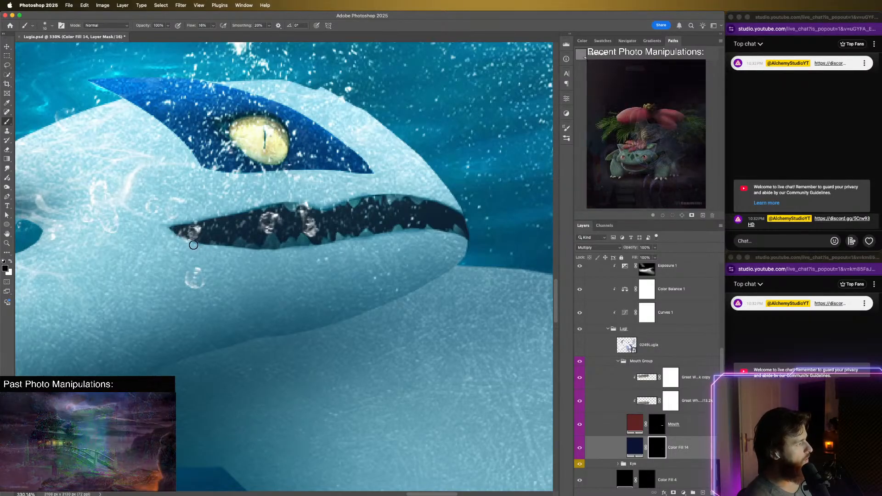
- Select the Mouth layer's mask and choose the Hard Round brush for painting on it
scroll(221, 268, "down", 5)
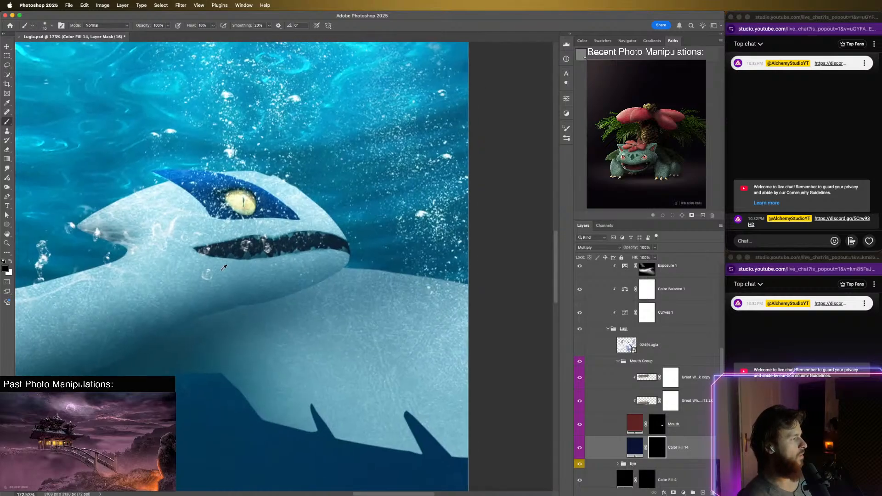
scroll(219, 256, "up", 2)
scroll(221, 256, "down", 3)
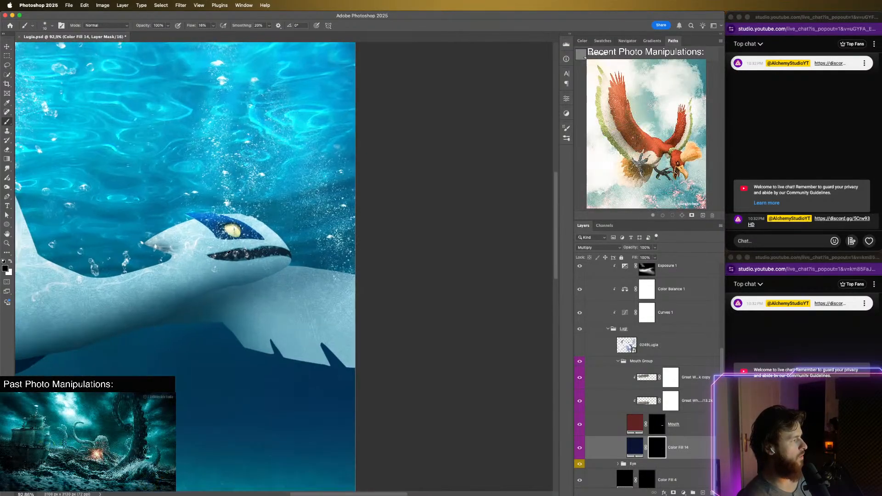
scroll(225, 255, "up", 3)
scroll(227, 254, "up", 4)
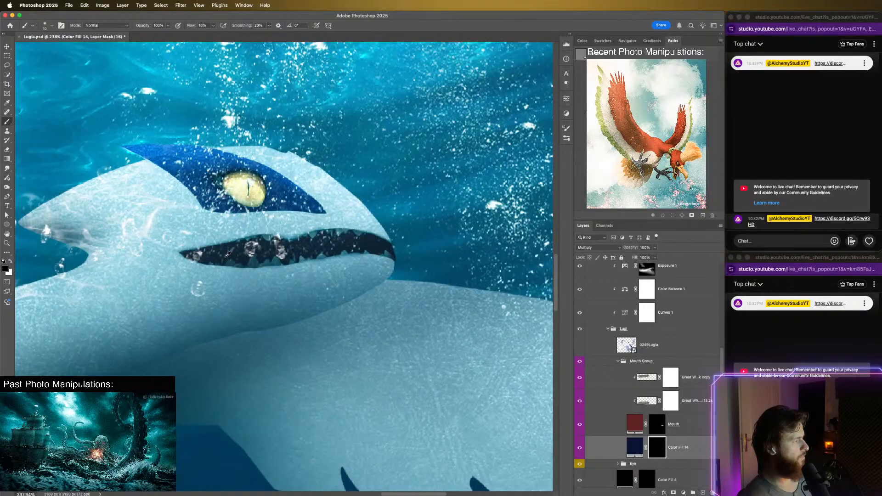
scroll(227, 254, "up", 2)
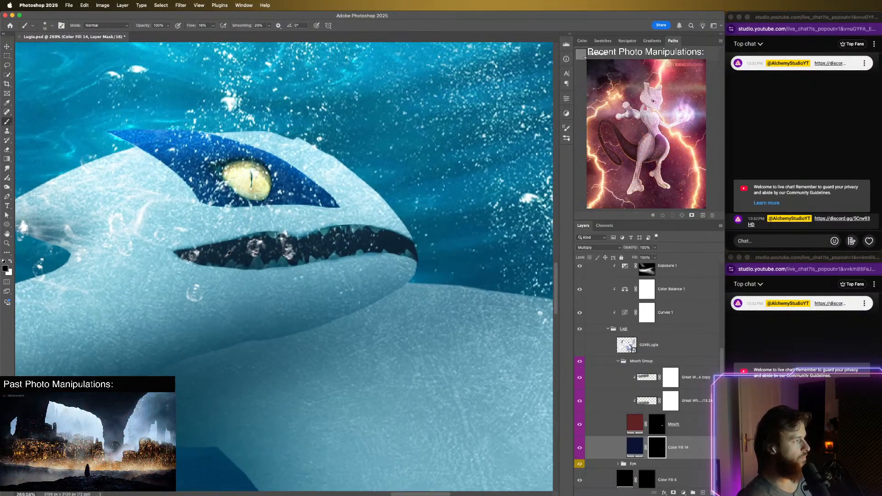
left_click_drag(287, 304, 325, 283)
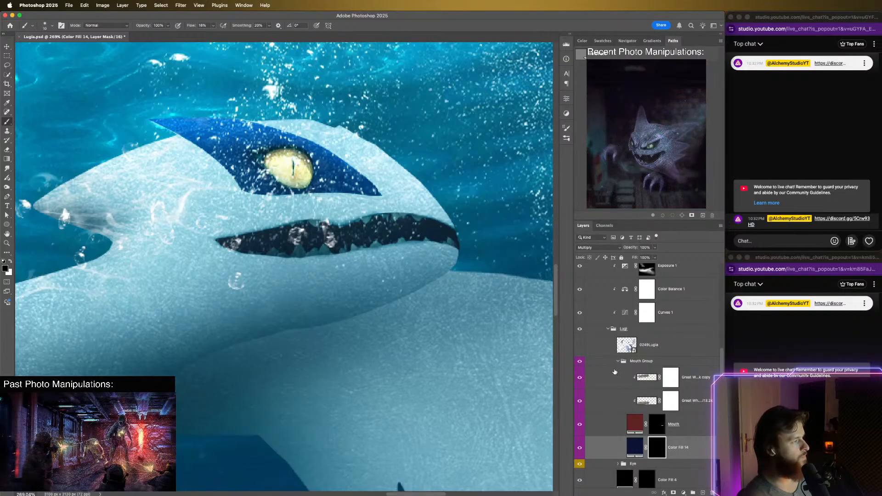
left_click(656, 425)
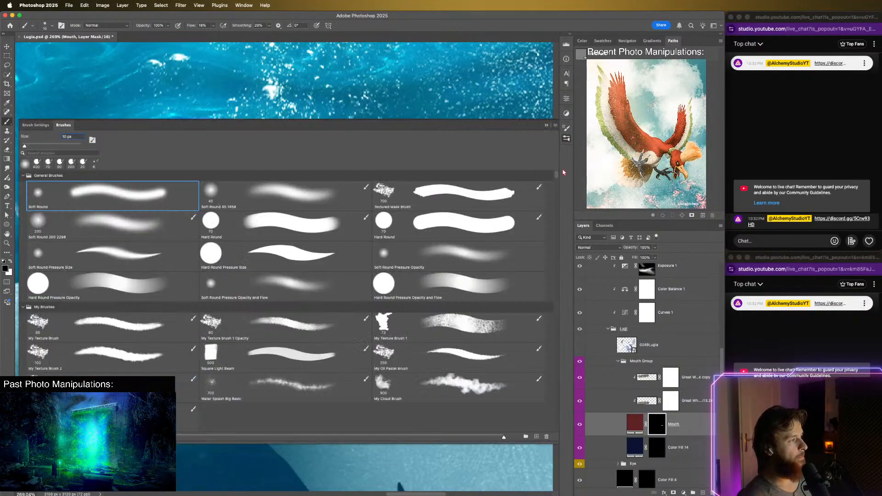
left_click(566, 128)
left_click(440, 226)
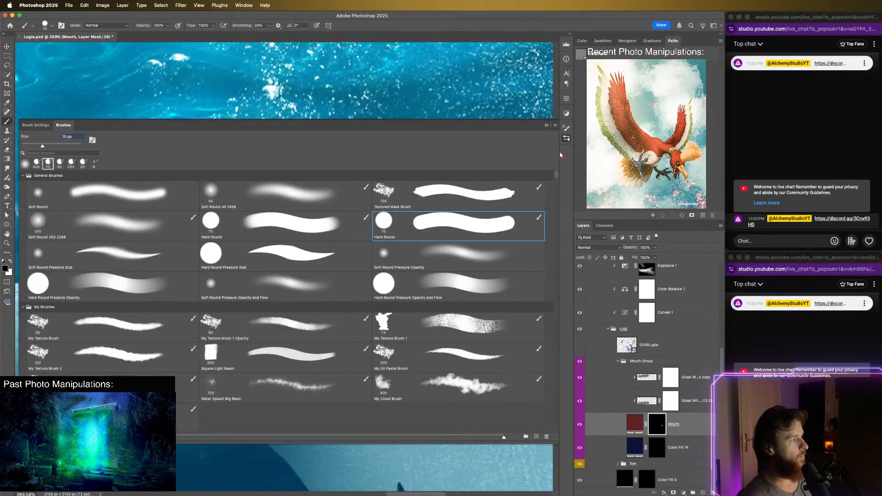
left_click(566, 141)
- Reshape the rear corner of the mouth by painting black on the Mouth mask with a much smaller hard brush
key("bracketleft")
key("bracketleft")
key("bracketleft")
key("bracketleft")
key("bracketleft")
key("bracketleft")
key("bracketleft")
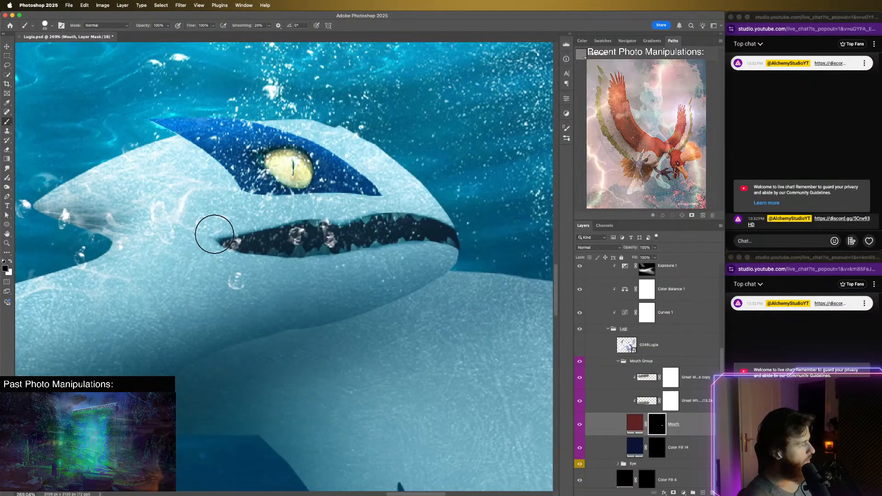
key("bracketleft")
key("bracketleft")
key("bracketleft")
key("bracketleft")
key("bracketleft")
key("bracketleft")
key("bracketleft")
key("bracketleft")
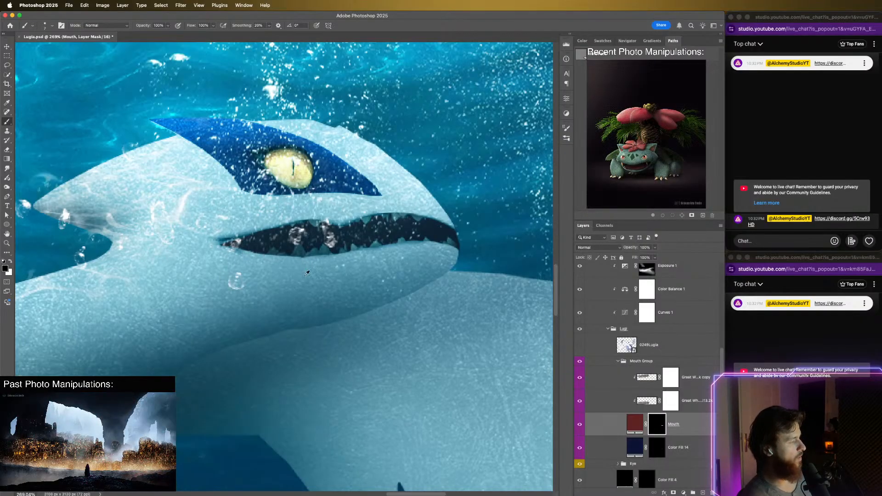
scroll(307, 273, "down", 5)
scroll(311, 274, "up", 1)
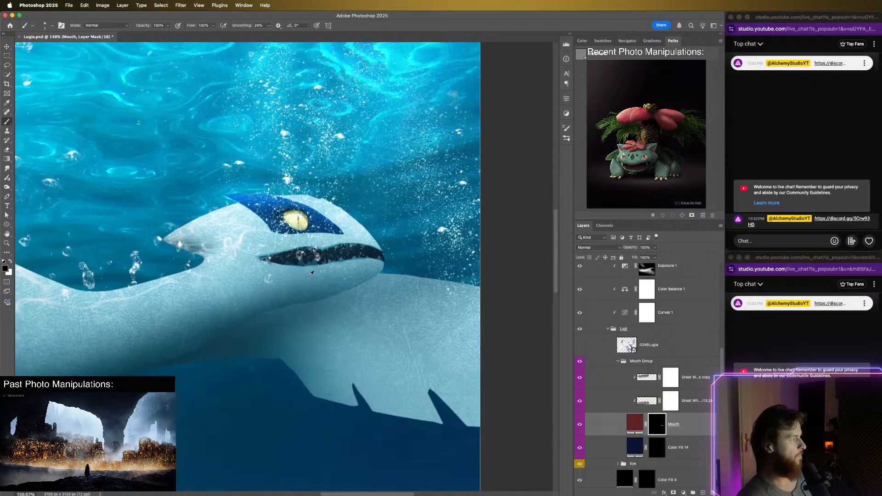
scroll(312, 274, "up", 1)
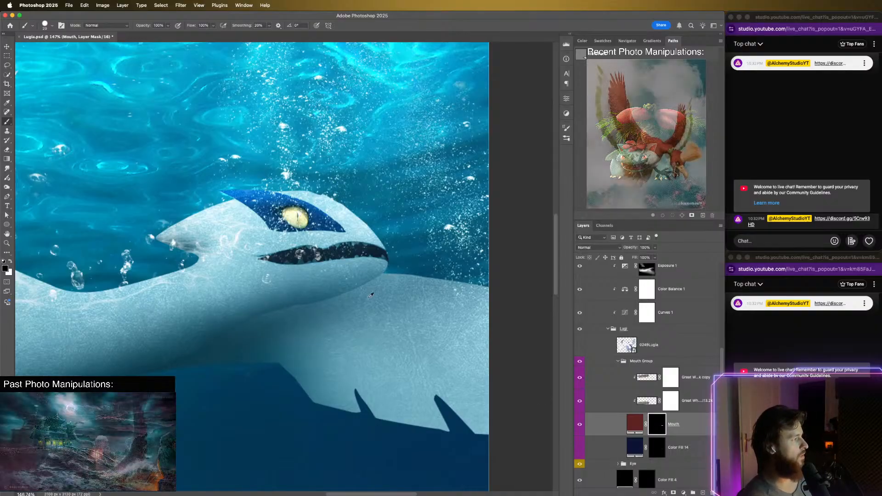
- Hide the mouth layers and delete the black Color Fill 4 layer that holds the old mouth line
scroll(371, 294, "down", 5)
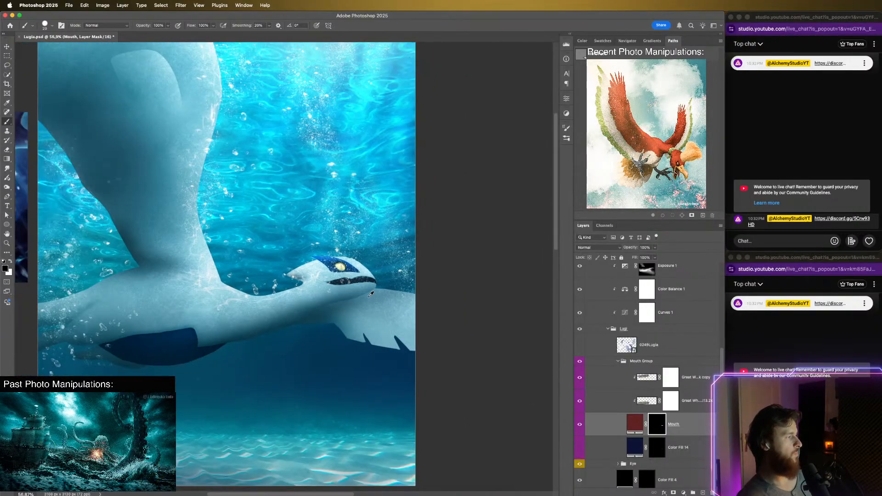
scroll(372, 295, "up", 5)
scroll(368, 290, "up", 1)
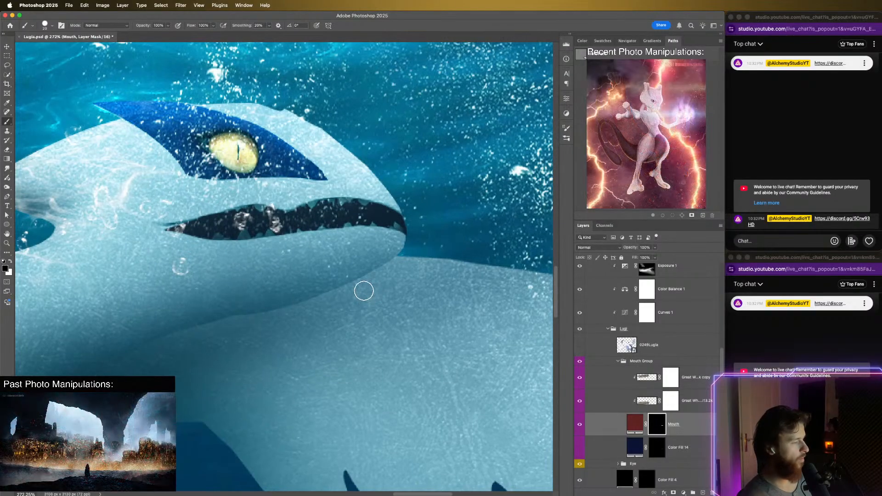
left_click(581, 425)
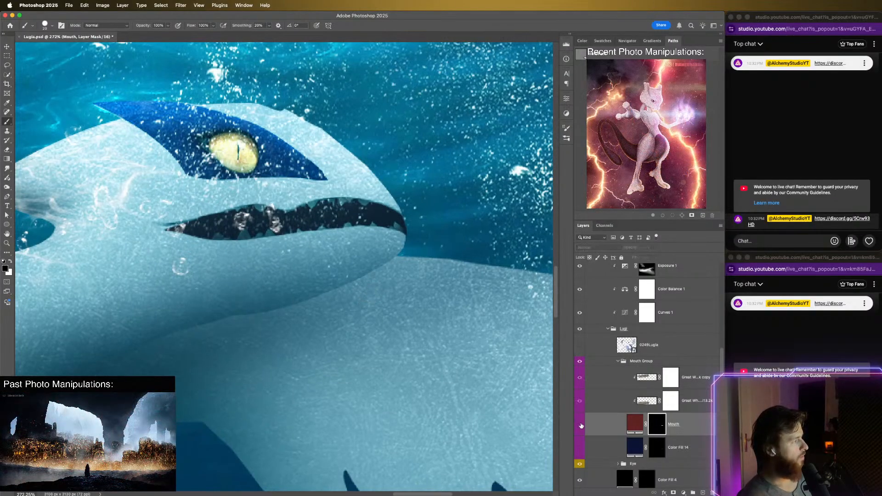
left_click(580, 426)
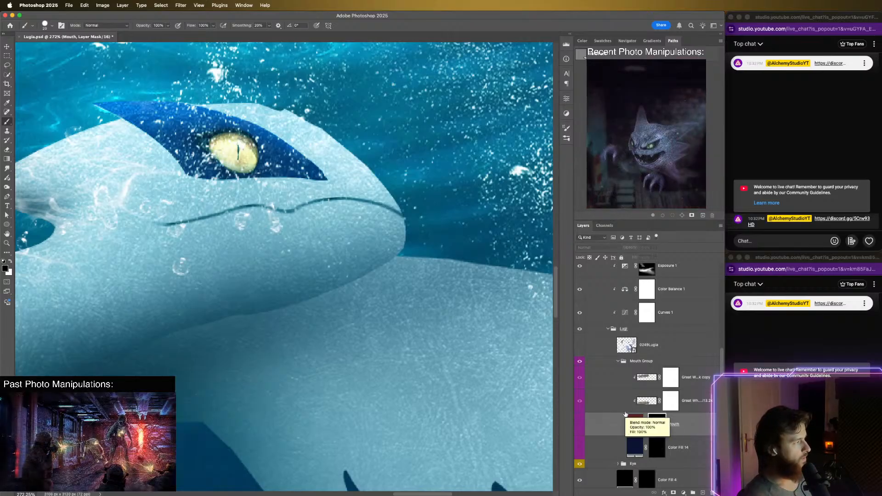
scroll(634, 420, "down", 2)
scroll(636, 415, "down", 1)
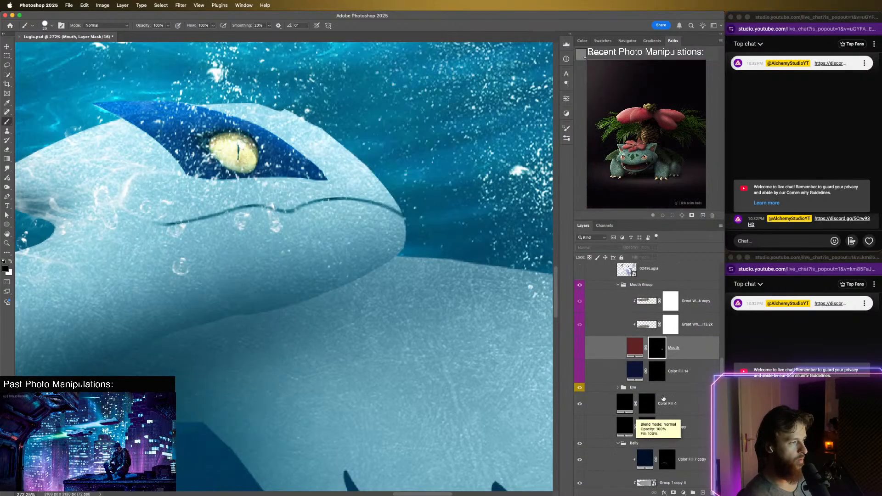
left_click(629, 405)
key("Delete")
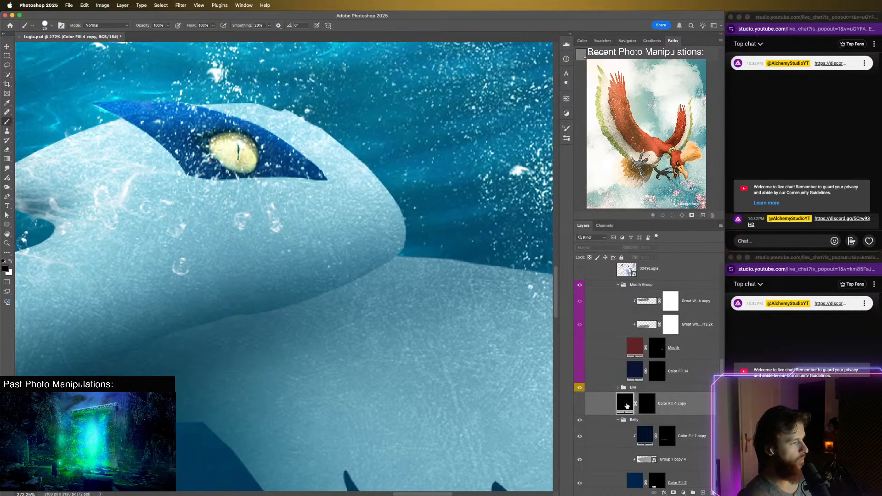
- Delete the Color Fill 4 copy layer with the thin mouth line, and show the Mouth layer with its mask selected
left_click(580, 405)
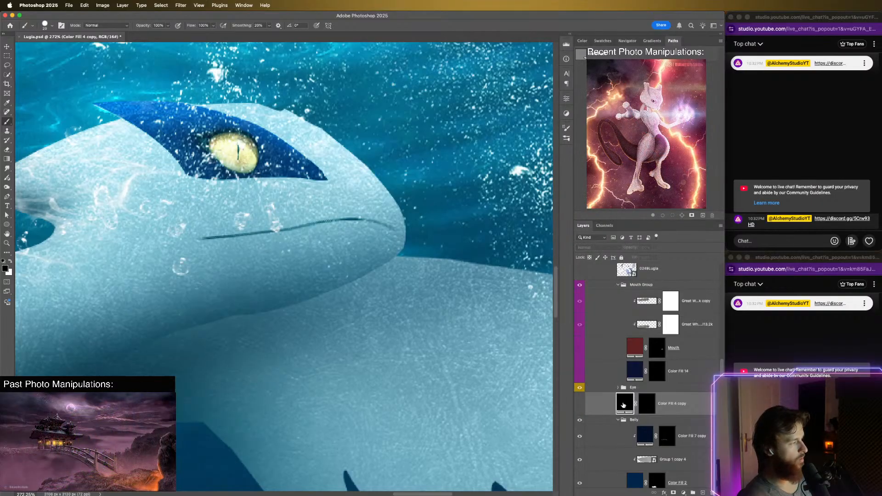
key("Delete")
scroll(647, 347, "up", 1)
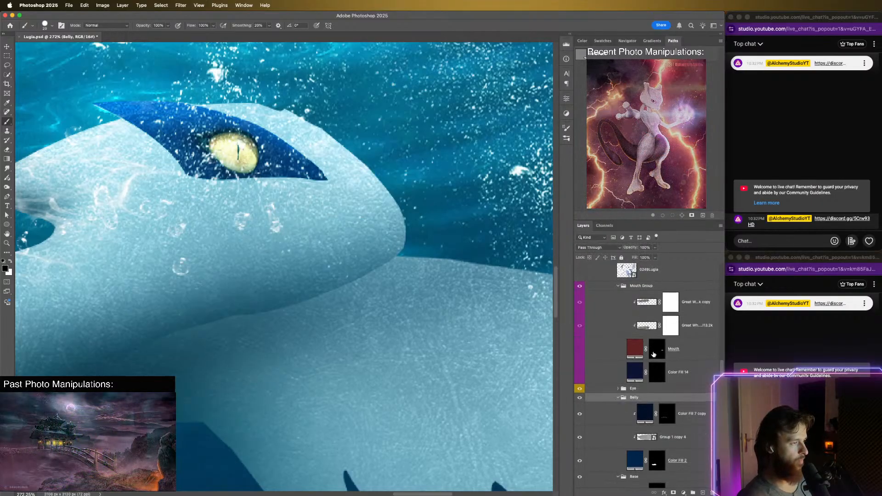
left_click(658, 348)
left_click(580, 350)
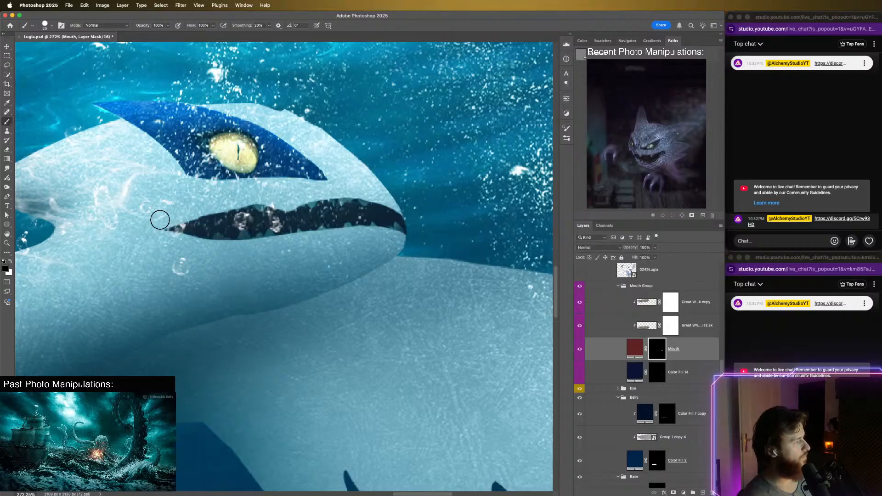
- Examine the open mouth's shape up close and in relation to the whole creature
scroll(286, 292, "down", 4)
scroll(285, 292, "down", 5)
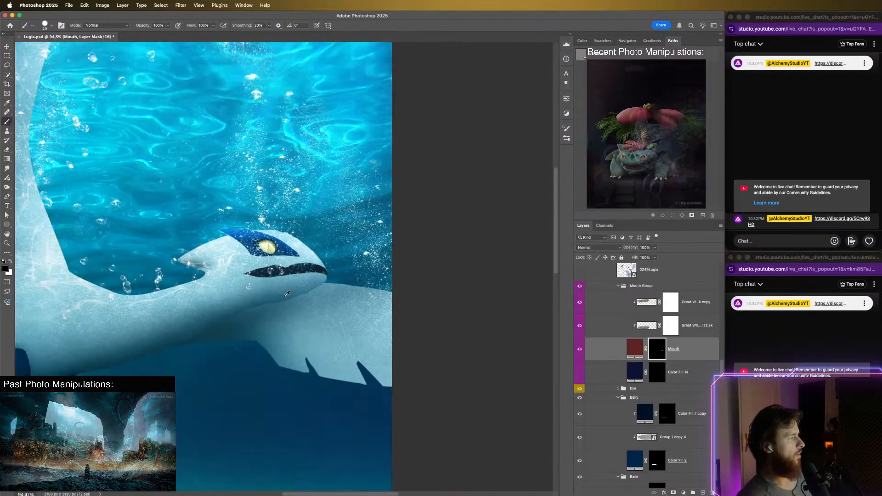
scroll(289, 293, "up", 8)
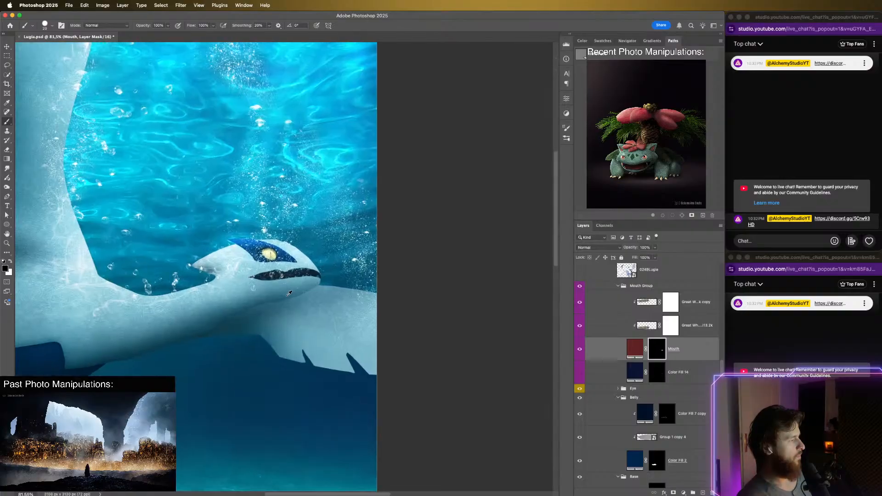
scroll(289, 293, "down", 2)
scroll(288, 292, "up", 2)
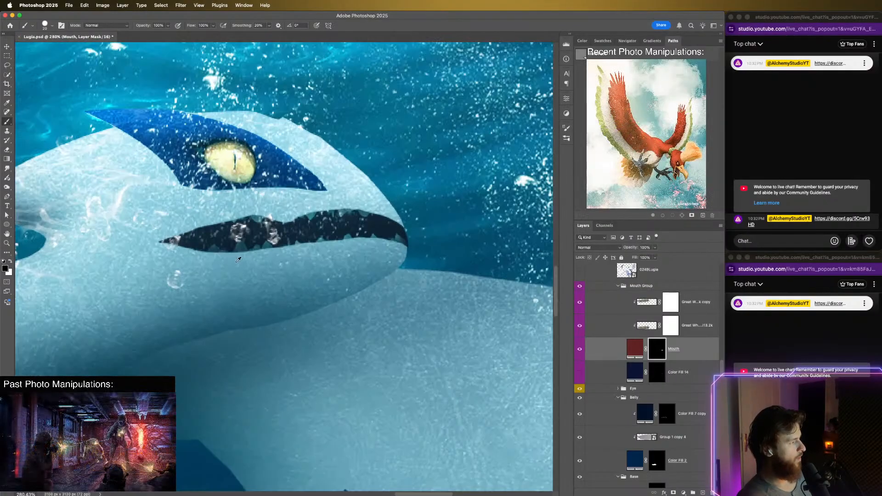
scroll(221, 253, "up", 1)
scroll(218, 250, "up", 1)
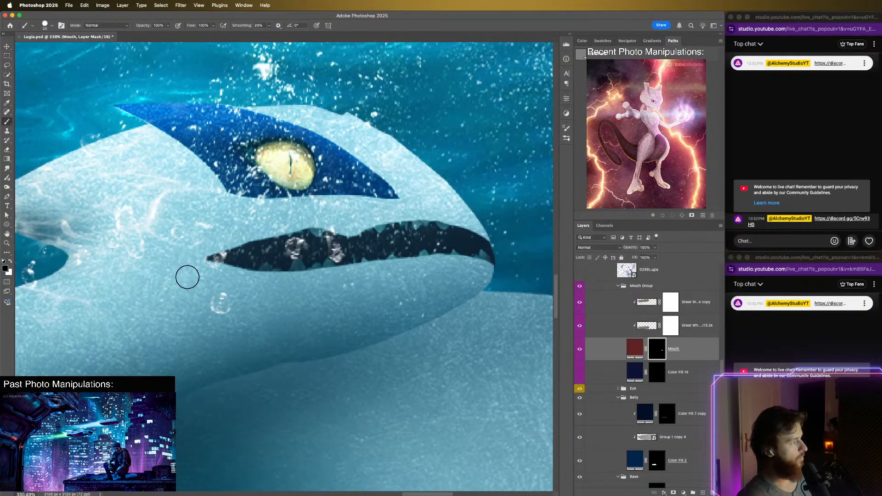
scroll(320, 266, "down", 1)
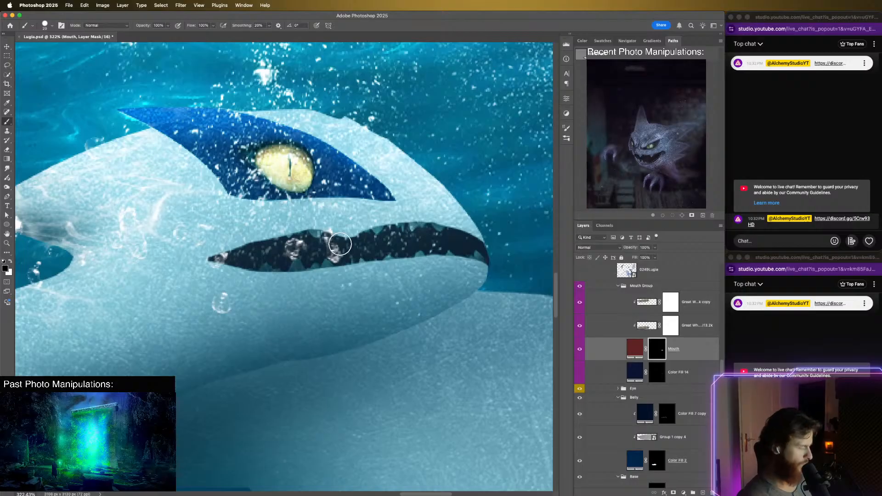
- Refine the mouth's edges on the Mouth mask with a much smaller hard brush and check the shape from a distance
key("bracketleft")
key("bracketleft")
key("bracketleft")
key("bracketleft")
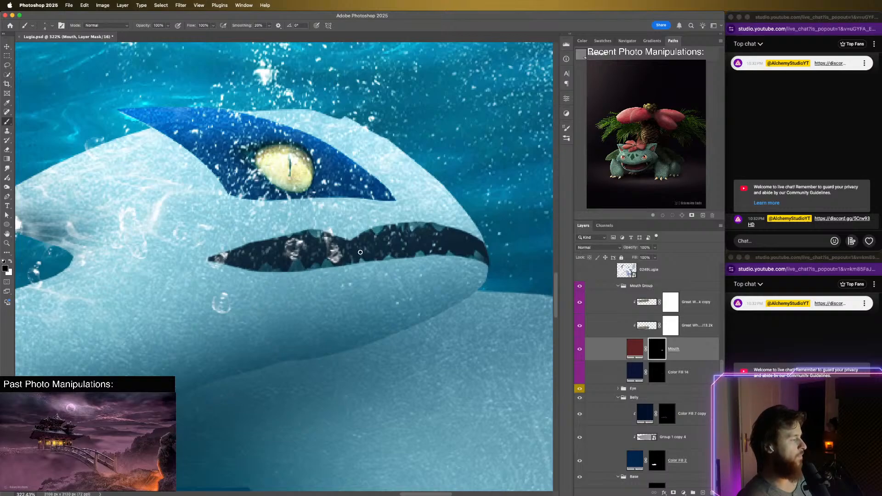
scroll(361, 252, "down", 4)
scroll(350, 252, "up", 3)
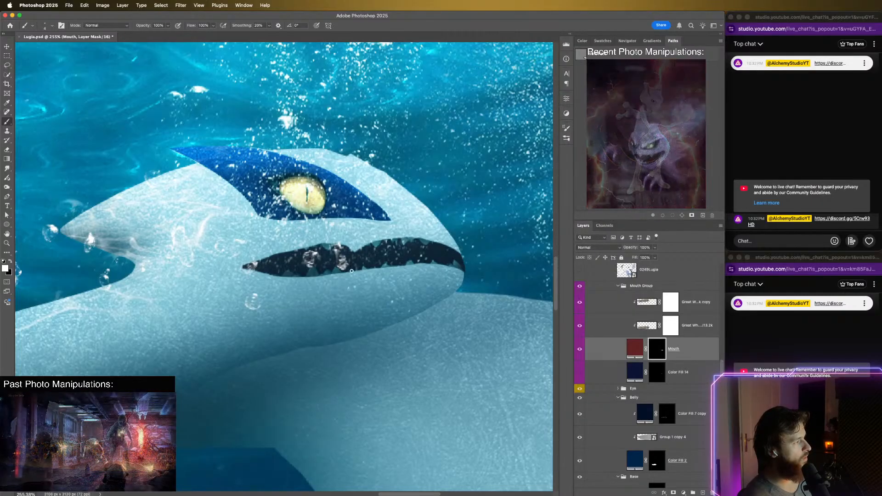
scroll(352, 274, "down", 5)
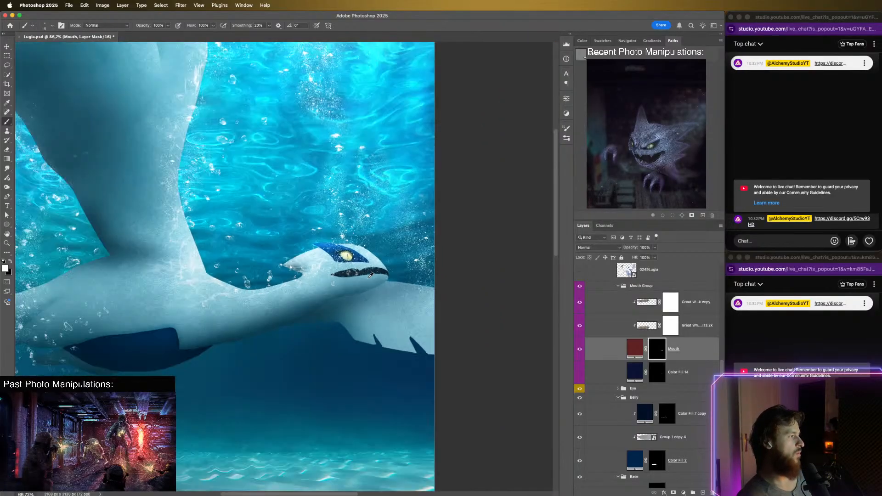
scroll(366, 265, "up", 8)
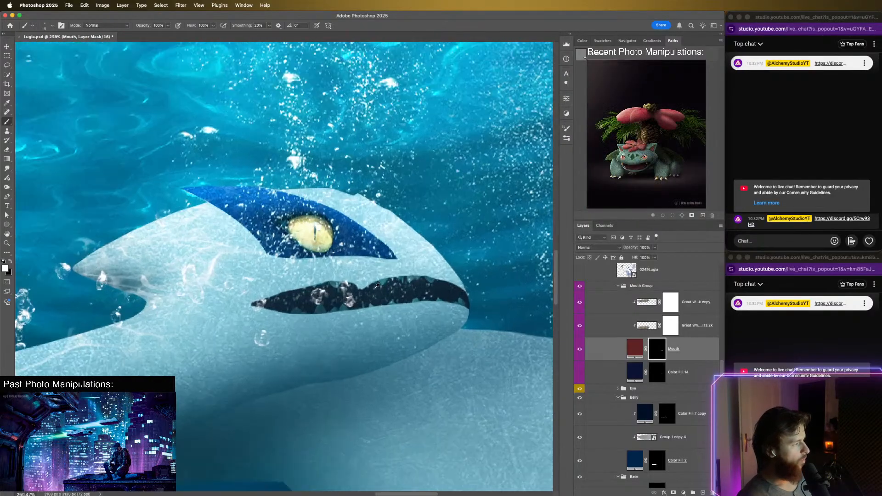
scroll(368, 285, "down", 1)
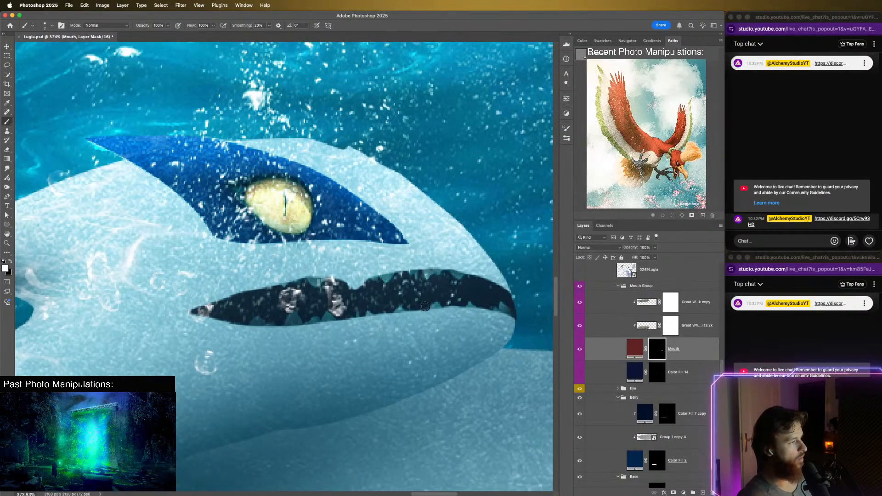
scroll(479, 333, "down", 5)
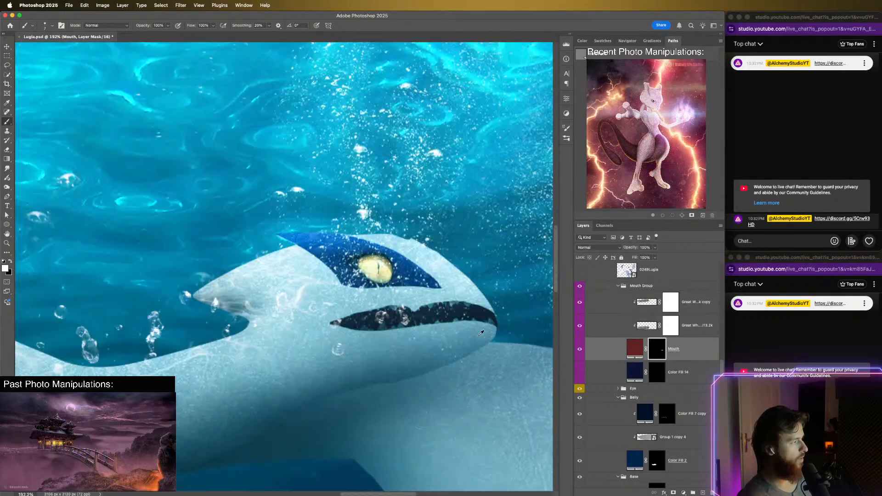
scroll(481, 332, "up", 2)
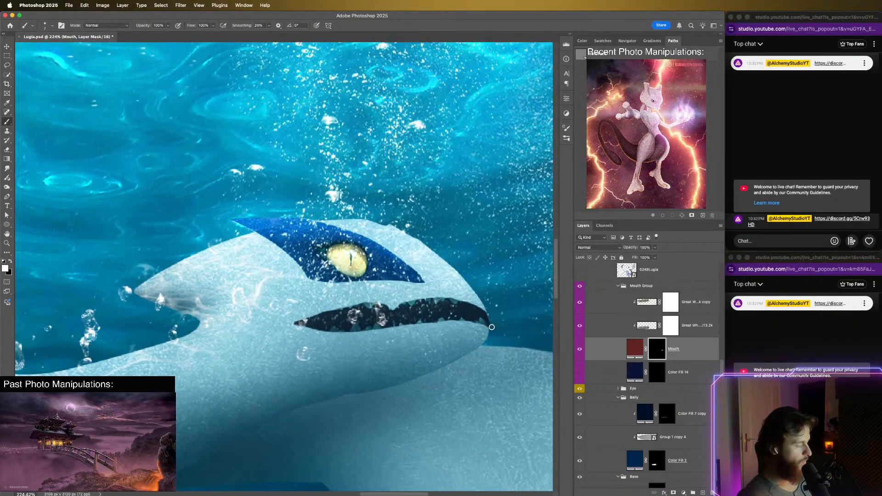
- Set black as the painting color and enlarge the hard brush for the front of the Mouth mask
key("x")
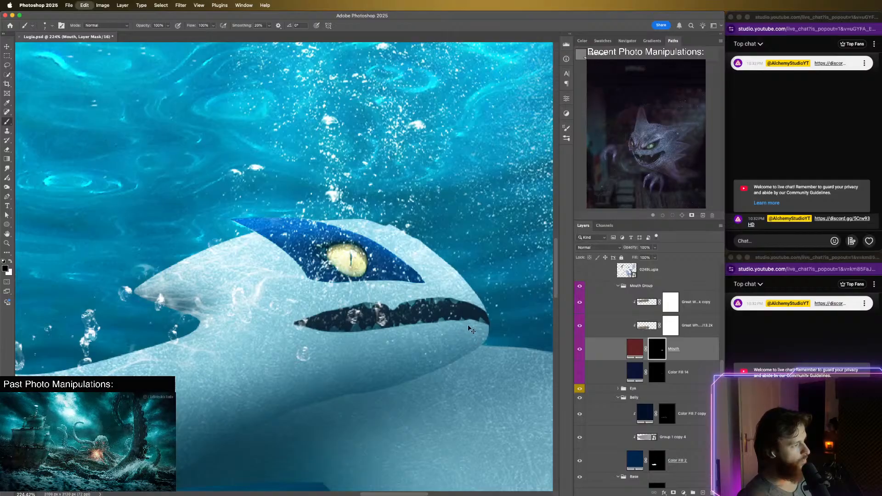
key("bracketright")
key("bracketright")
key("bracketright")
key("bracketright")
key("bracketright")
key("bracketright")
key("bracketright")
key("bracketright")
key("bracketright")
key("bracketright")
key("bracketright")
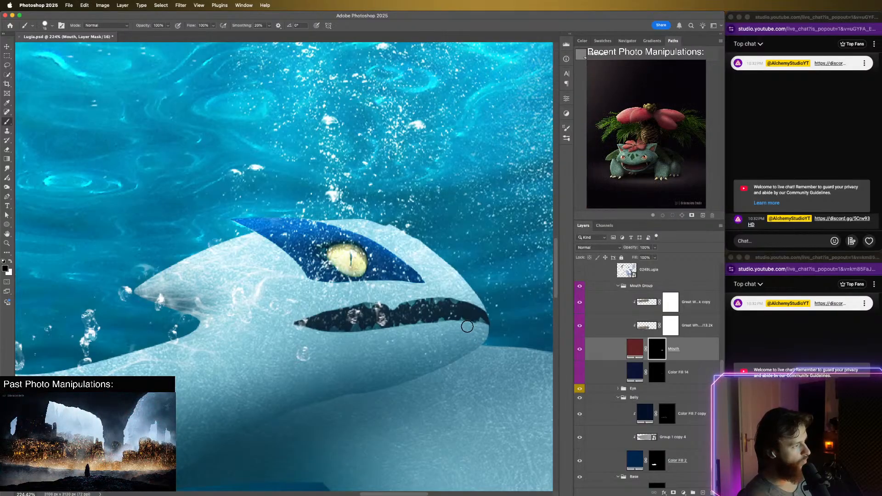
- Try painting white on the Mouth mask at the mouth's front tip, and undo the stroke
key("x")
left_click(495, 323)
key("super+z")
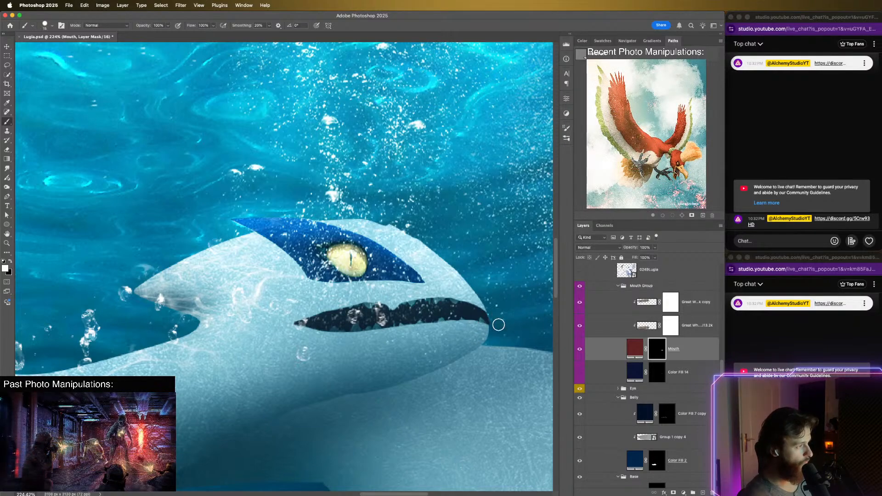
- Trim the front corner of the mouth by painting black on the Mouth mask
key("x")
scroll(497, 325, "up", 3)
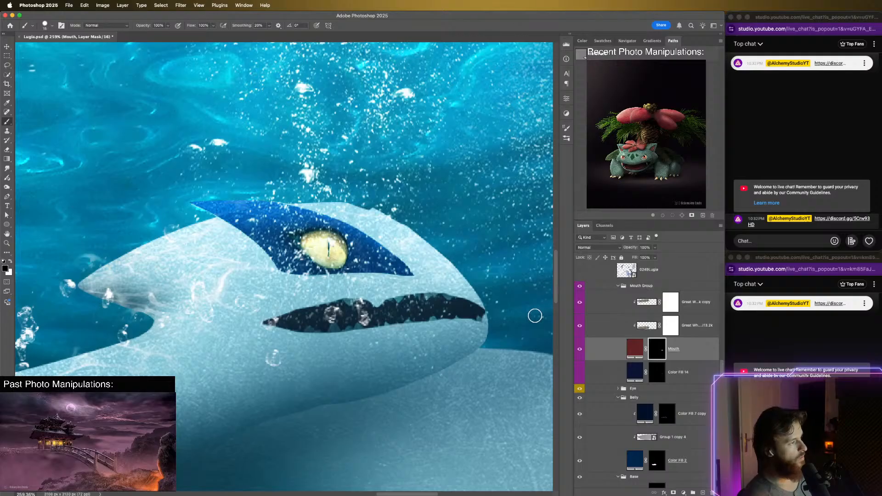
scroll(529, 316, "down", 5)
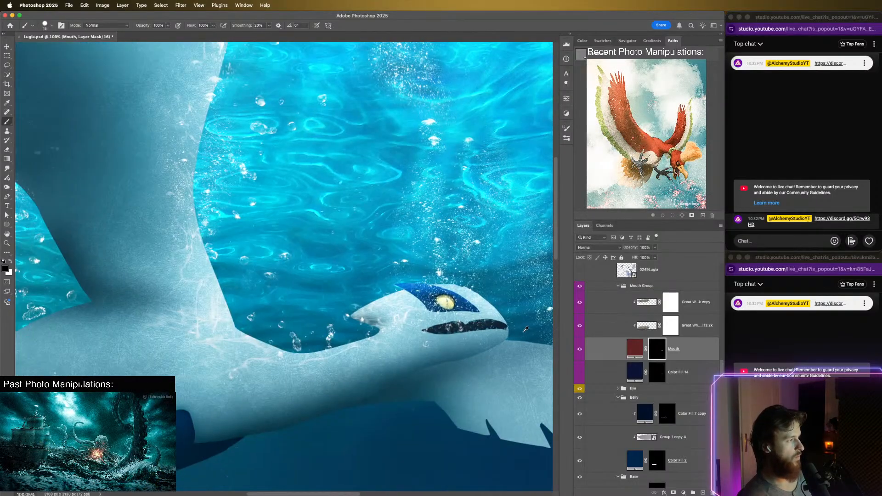
scroll(528, 328, "up", 6)
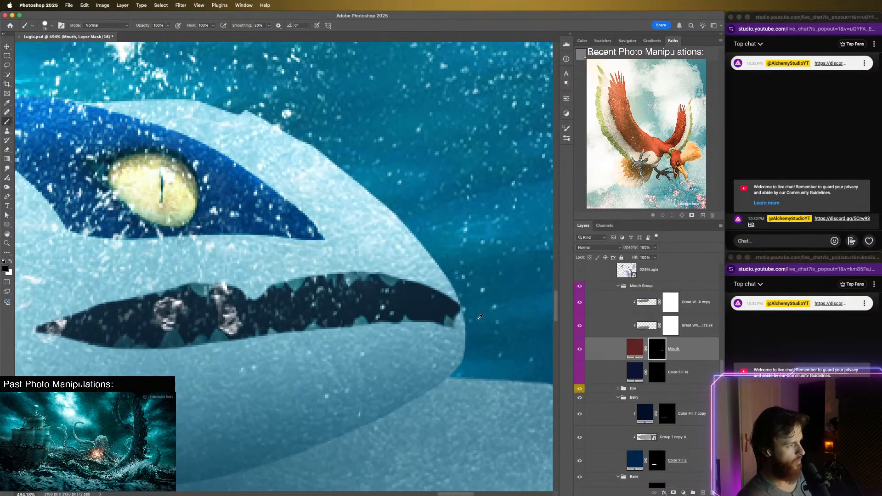
scroll(478, 319, "down", 2)
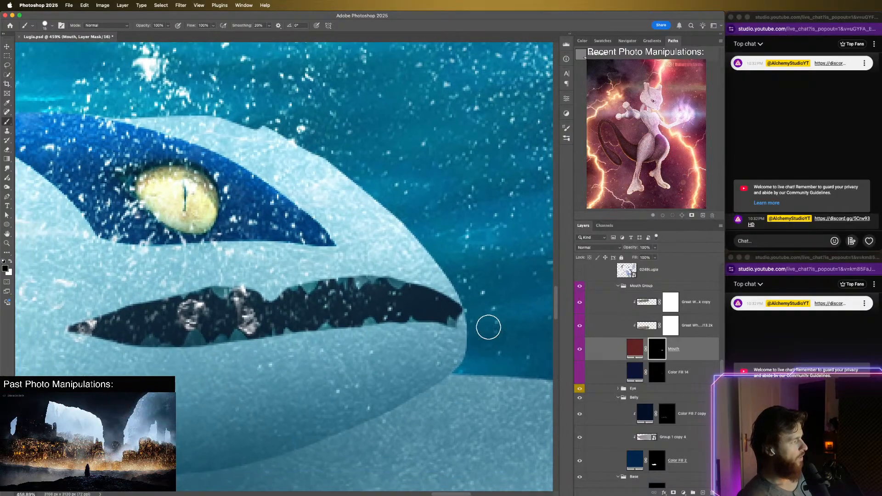
- Show the Color Fill 14 layer and clear the old shading from its mask so it is solid black
left_click(657, 367)
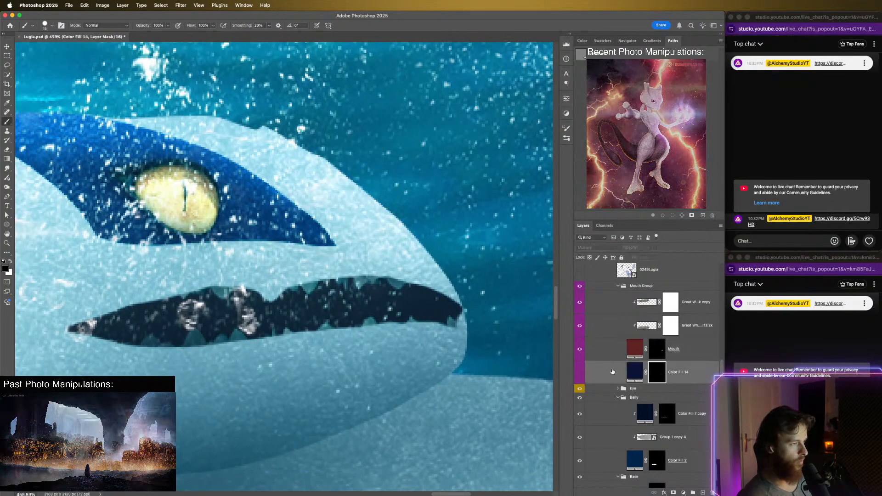
left_click(578, 367)
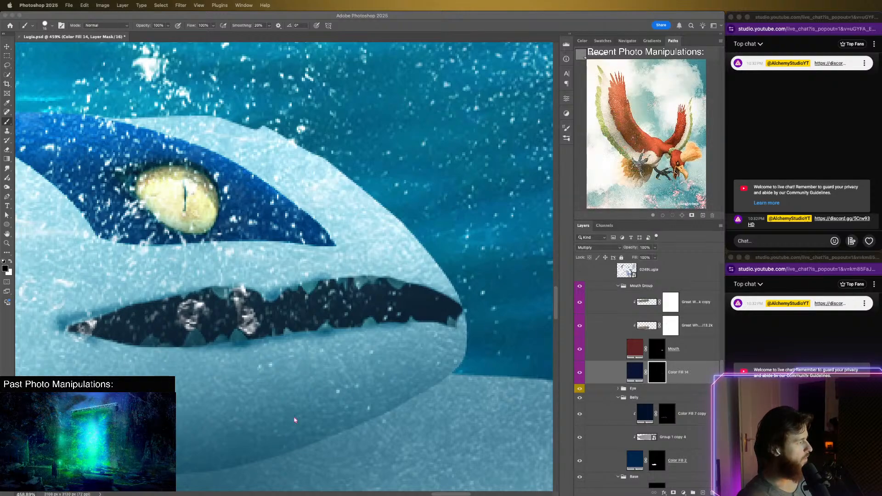
left_click(657, 376)
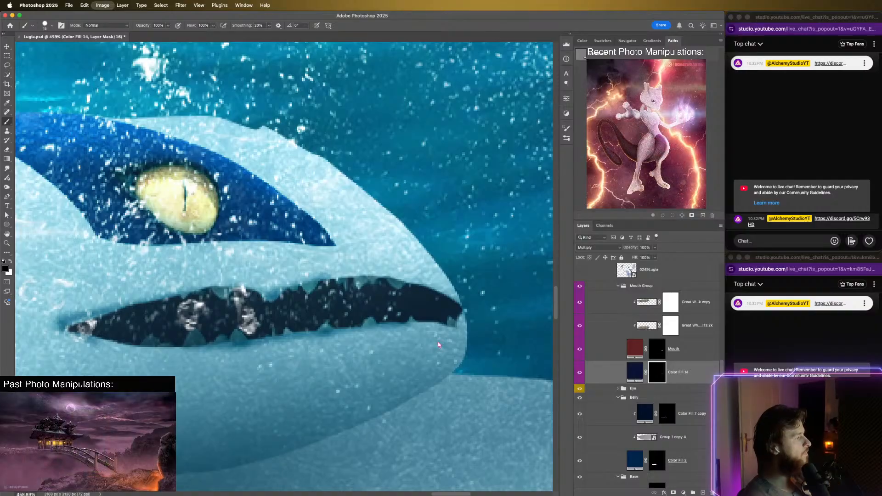
key("super+i")
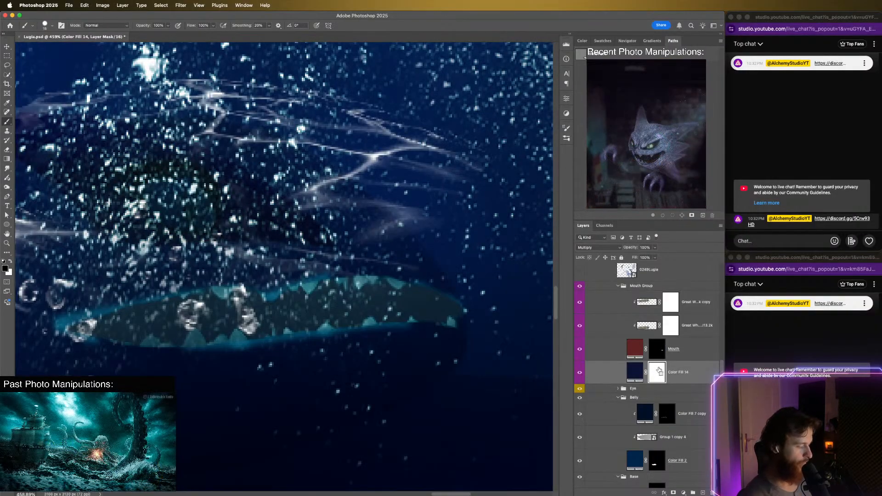
key("super+i")
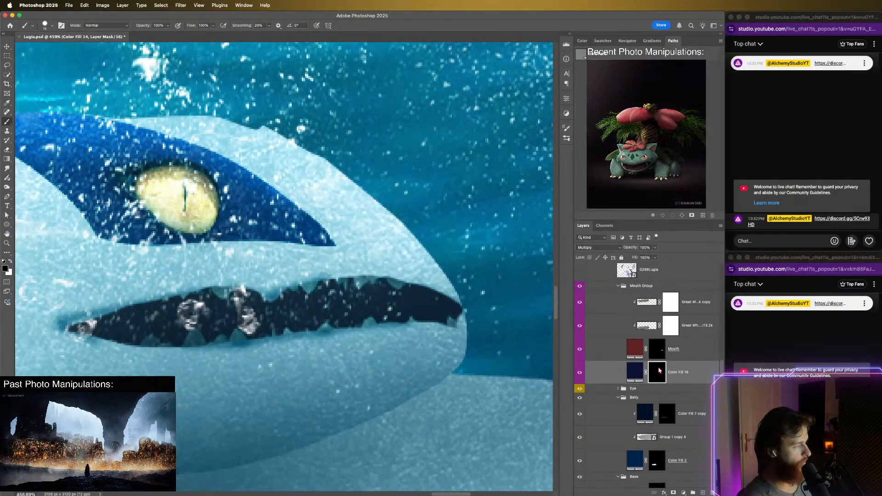
left_click_drag(453, 371, 519, 370)
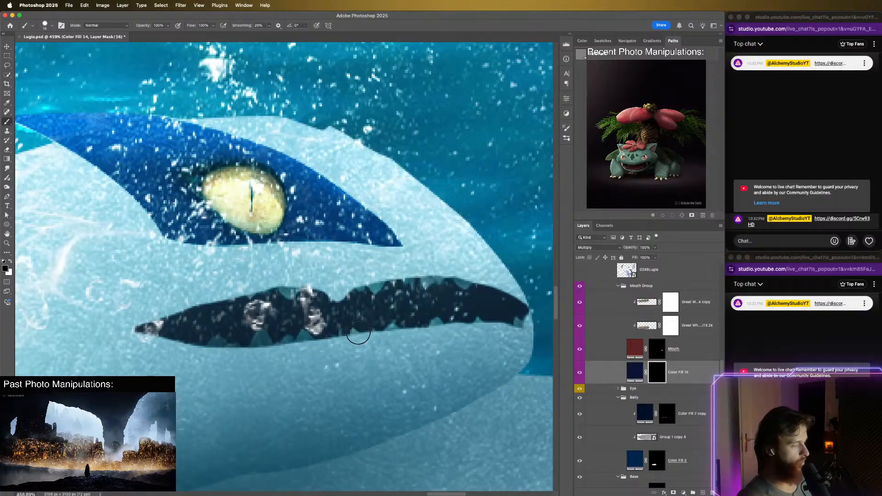
- Try a straight white stroke along the mouth's upper rear edge on the Color Fill 14 mask with a smaller hard brush
key("bracketleft")
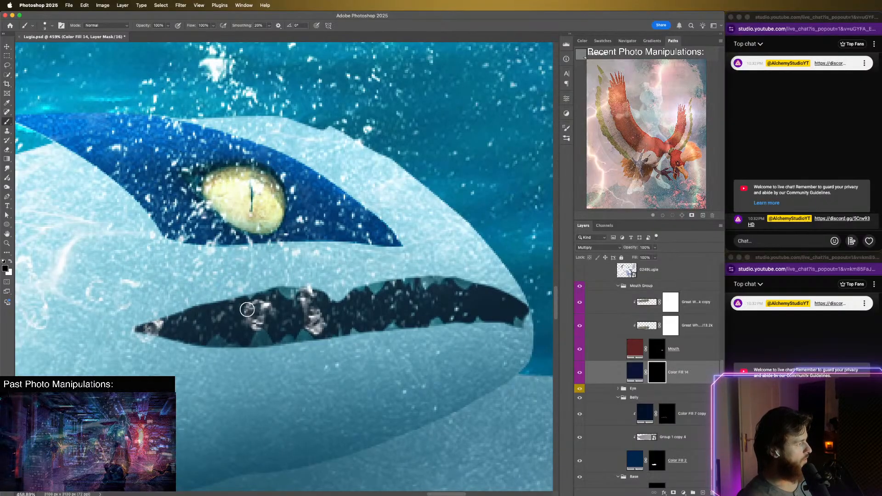
key("x")
left_click(256, 298, "shift")
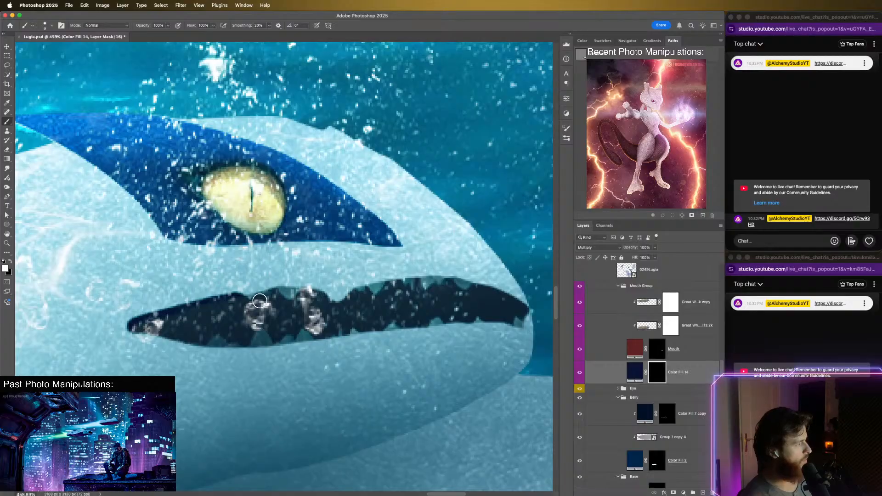
- Switch from the Hard Round brush to a soft round brush for the shading
left_click(565, 139)
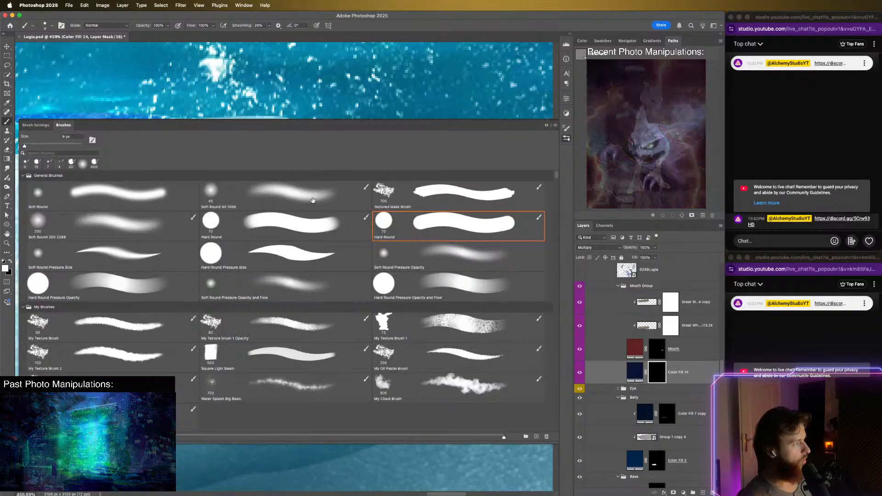
left_click(567, 139)
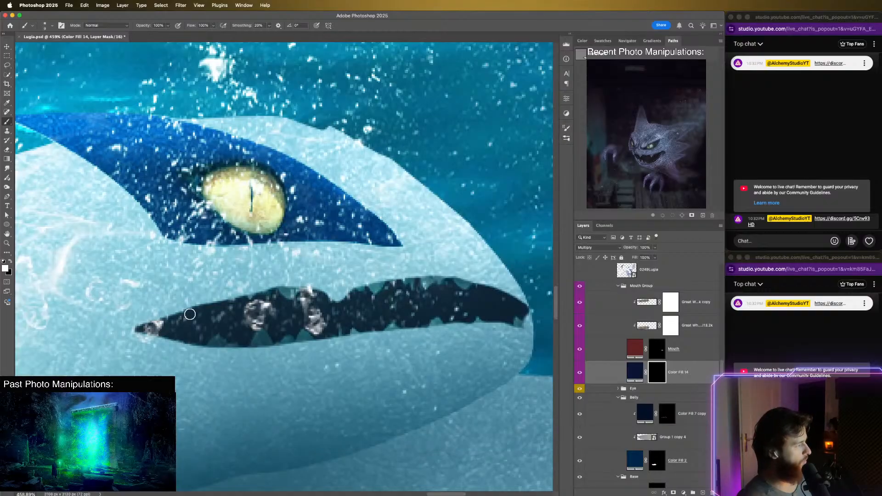
- Try soft navy shading along the mouth's upper rear edge on the Color Fill 14 mask, and undo the strokes
left_click(278, 298, "shift")
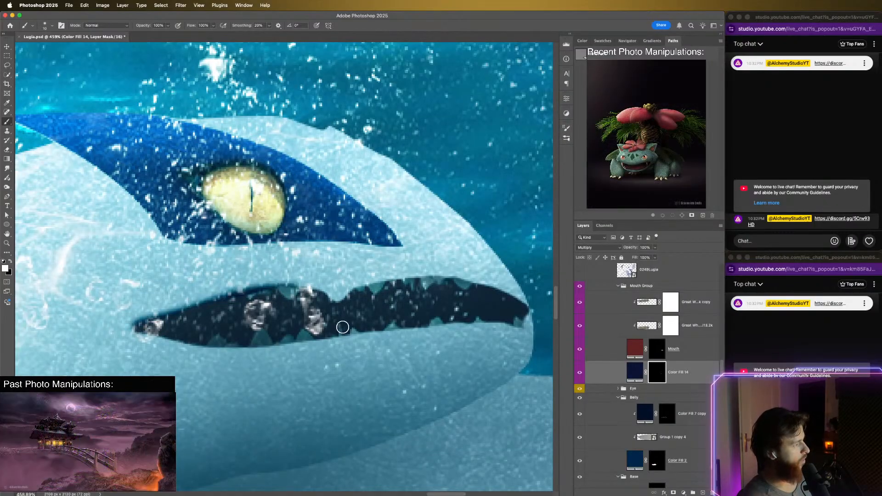
key("super+z")
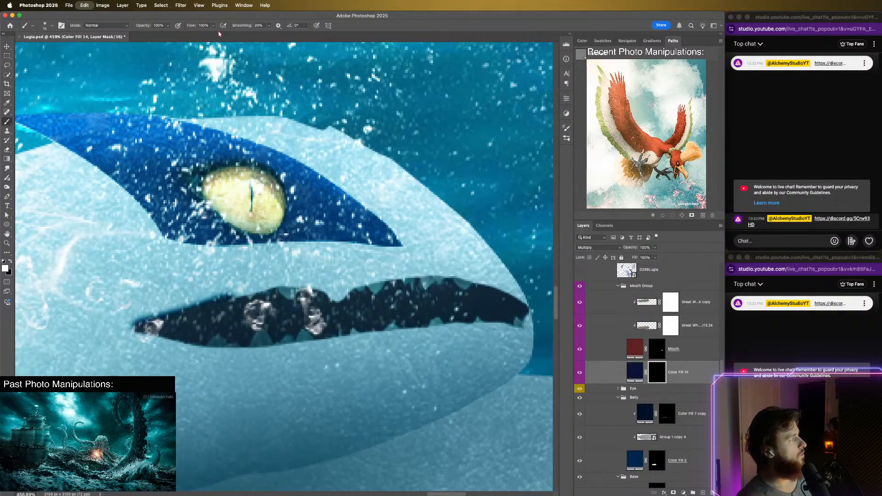
key("super+z")
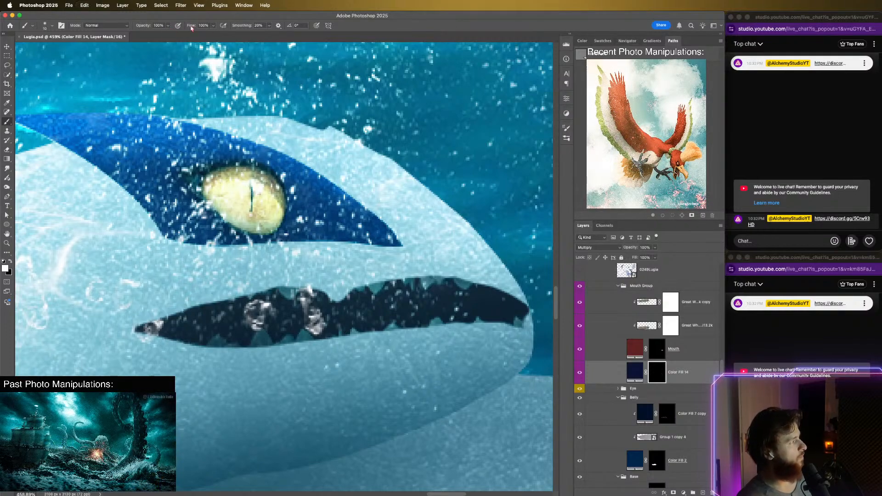
- Lower the brush flow to 17% and paint soft navy shading along the mouth's lower rear edge on the Color Fill 14 mask
left_click_drag(192, 28, 182, 28)
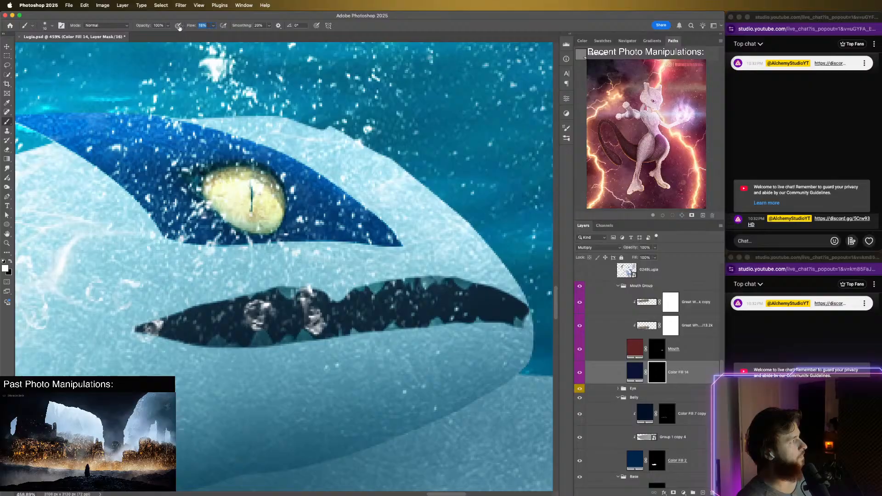
key("bracketright")
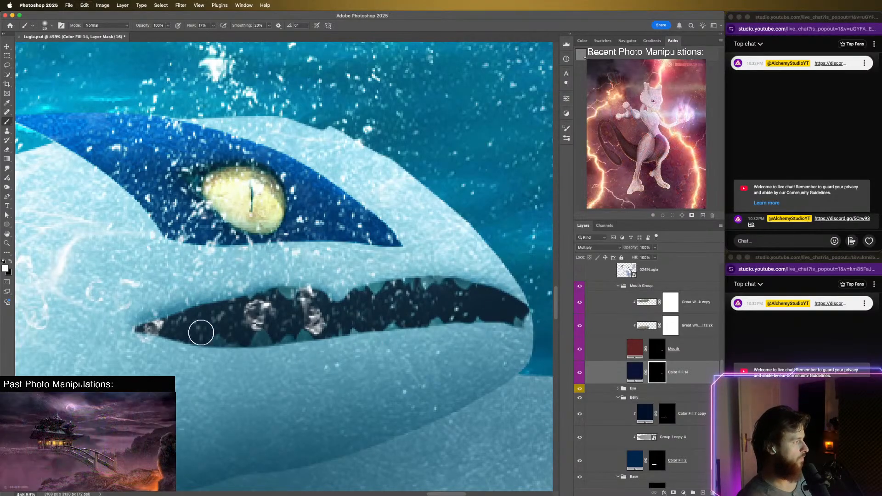
key("[")
left_click(142, 334)
left_click(210, 343, "shift")
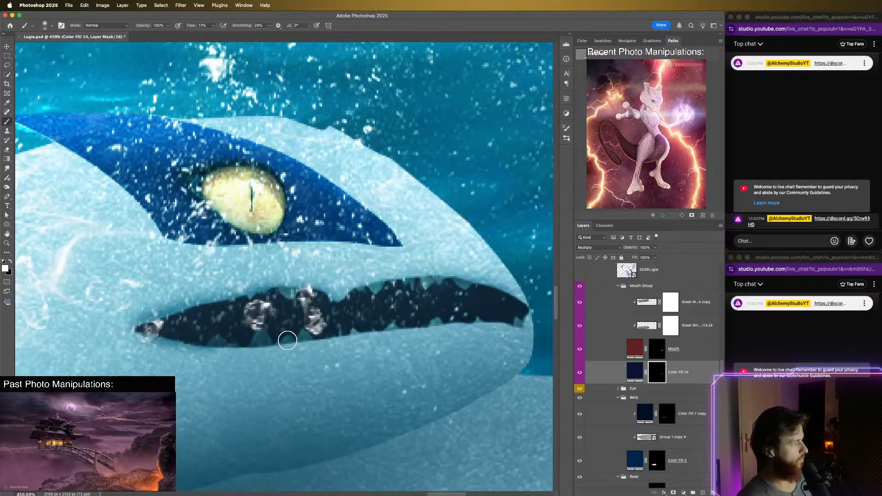
key("]")
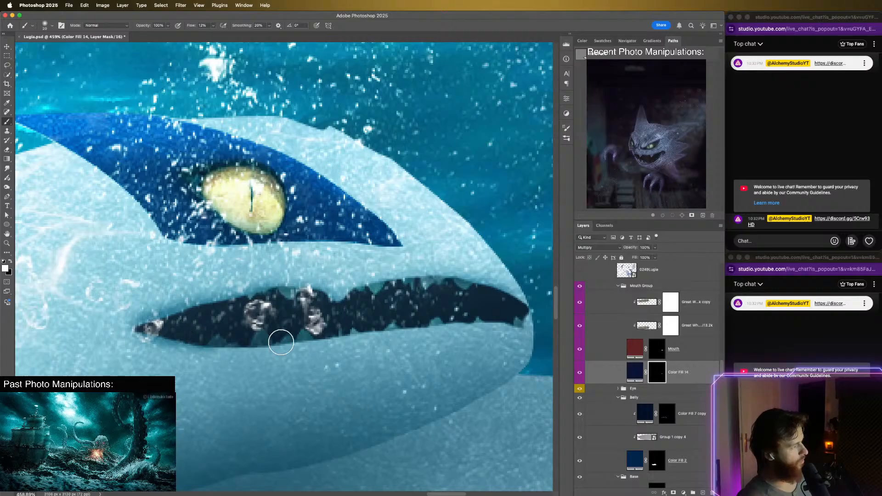
- Shade along the lower lip toward the snout tip with the soft brush at 12% flow, and undo the last stroke
left_click(375, 329, "shift")
left_click(507, 329, "shift")
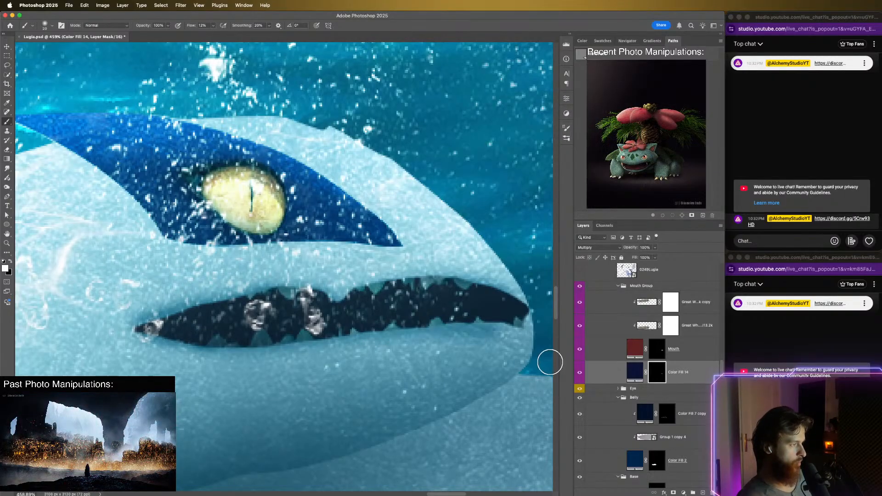
key("super+z")
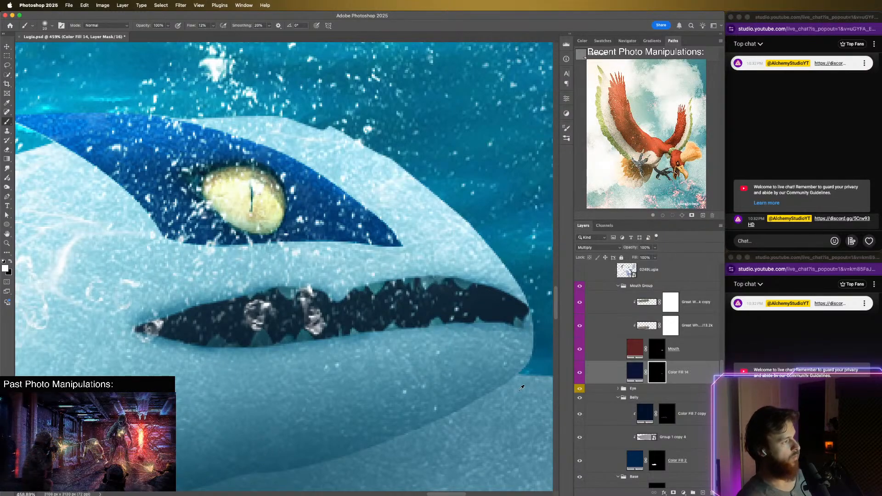
scroll(521, 388, "down", 10)
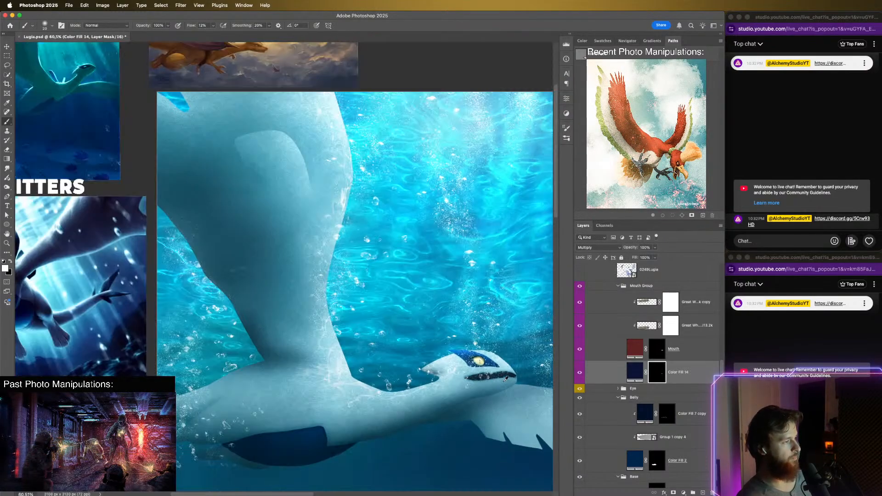
scroll(521, 376, "up", 8)
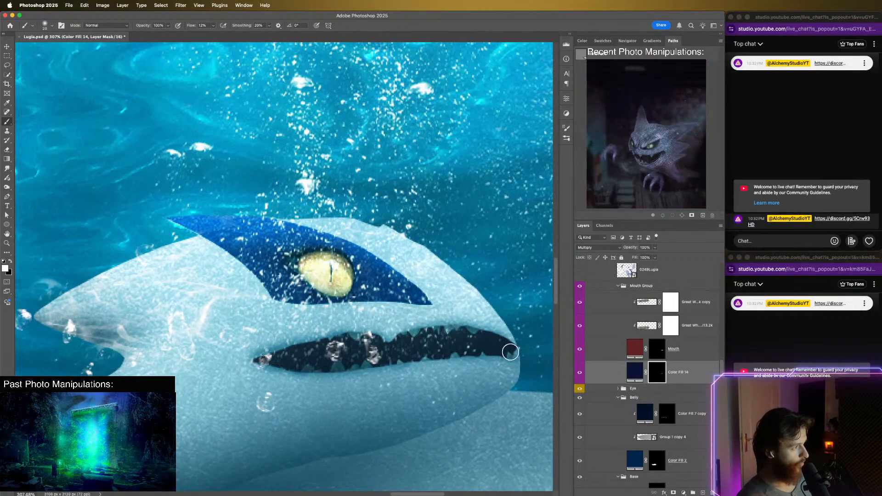
- Select the Mouth layer's mask and switch to a much smaller Hard Round brush at 100% flow
left_click(657, 349)
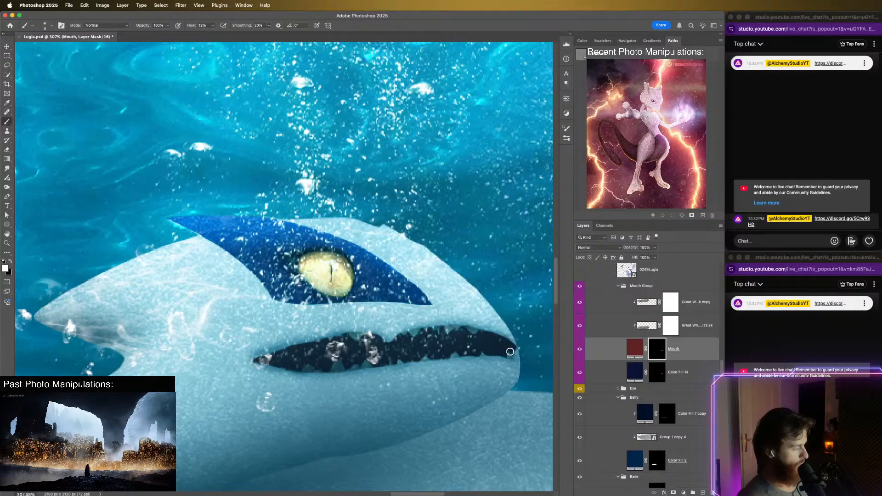
key("x")
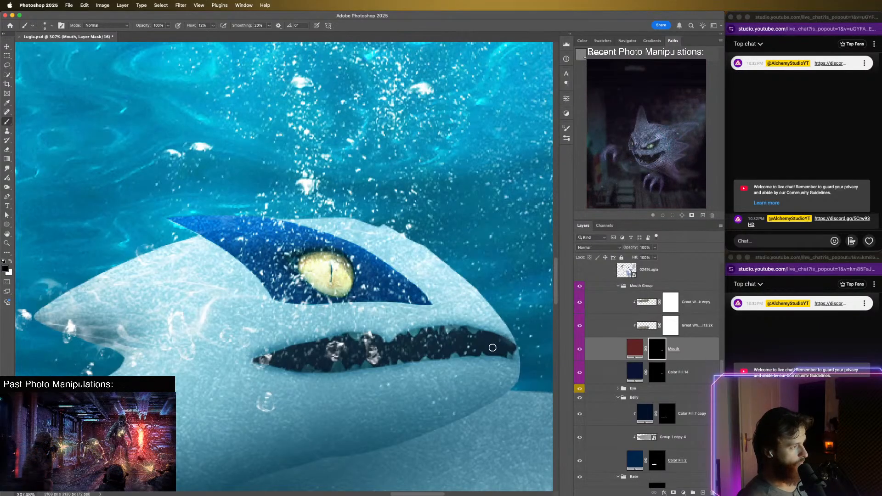
left_click(567, 138)
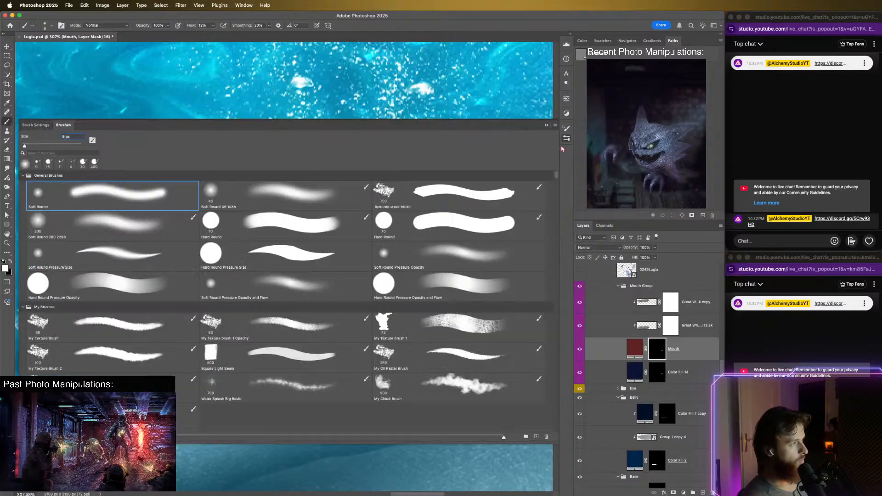
left_click(482, 223)
left_click(566, 138)
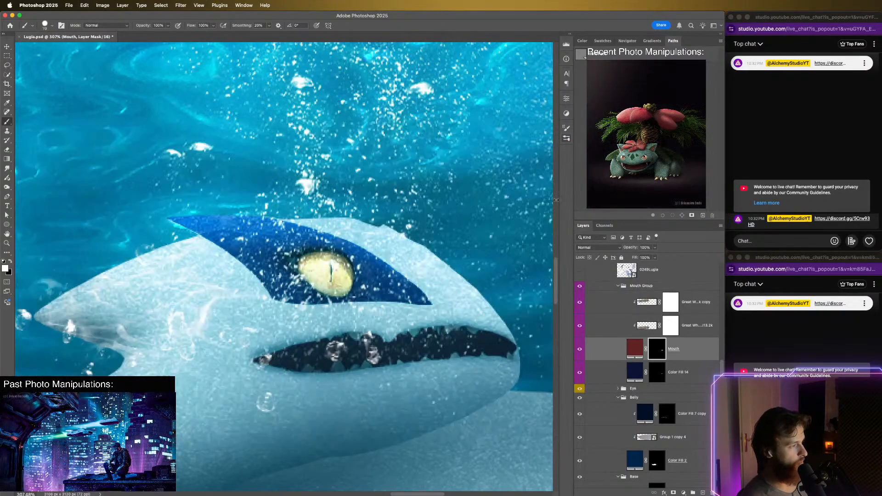
key("[")
key("[")
key("[")
key("[")
key("[")
key("[")
key("[")
key("[")
key("[")
key("[")
key("[")
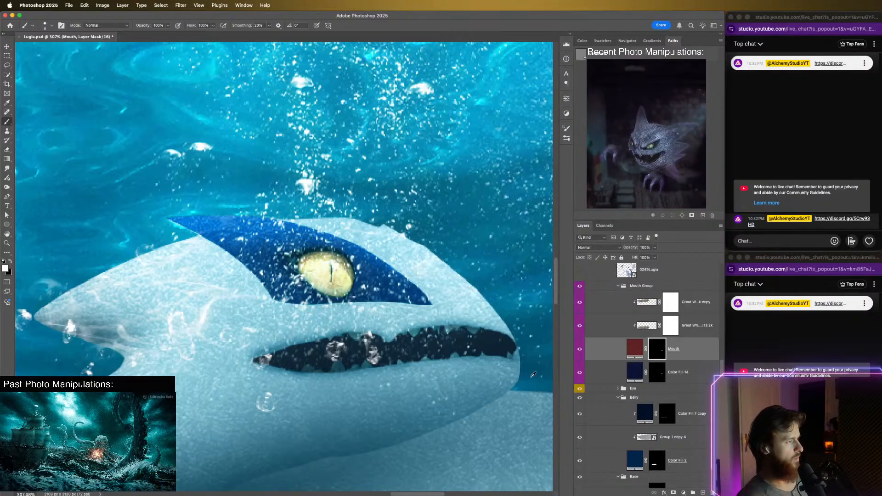
- Return to the Color Fill 14 layer's mask for more shading at the front of the mouth
scroll(533, 375, "down", 6)
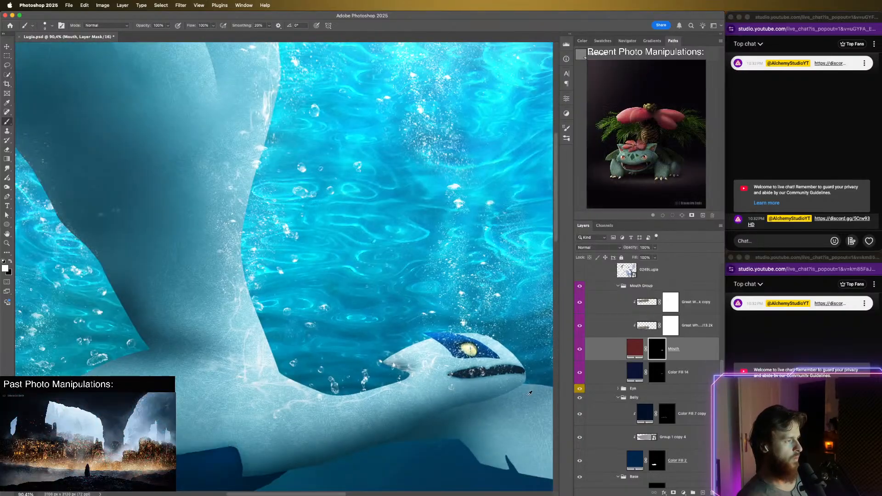
scroll(530, 393, "down", 3)
scroll(528, 393, "up", 10)
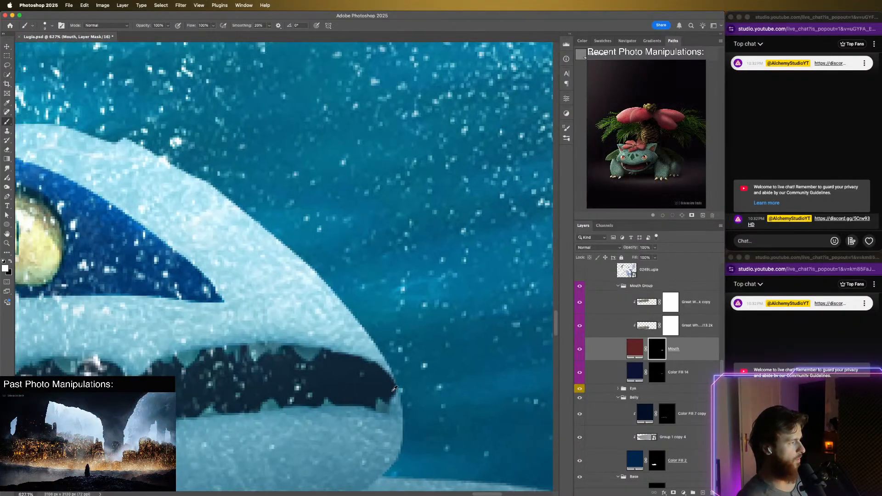
scroll(394, 388, "down", 3)
left_click_drag(359, 393, 423, 371)
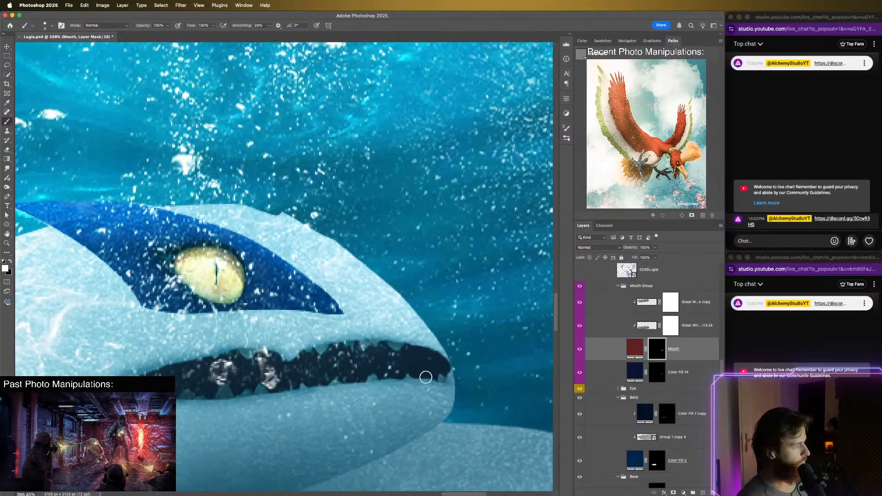
left_click(667, 369)
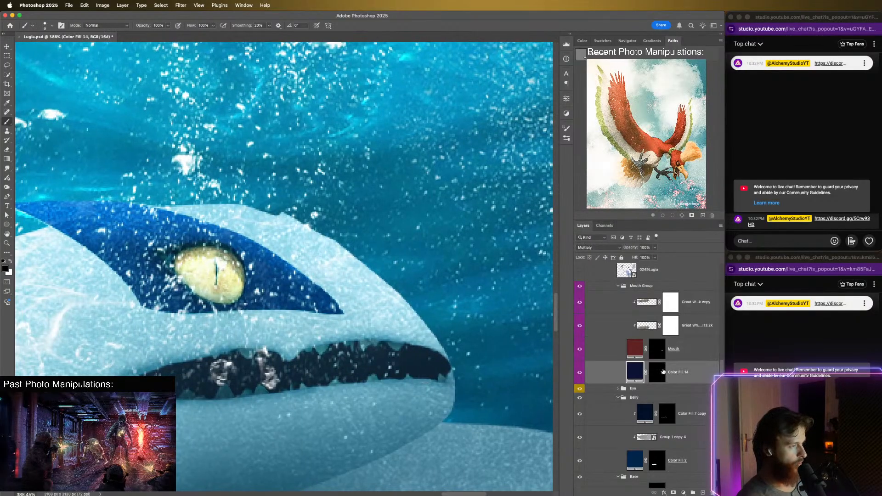
left_click(663, 372)
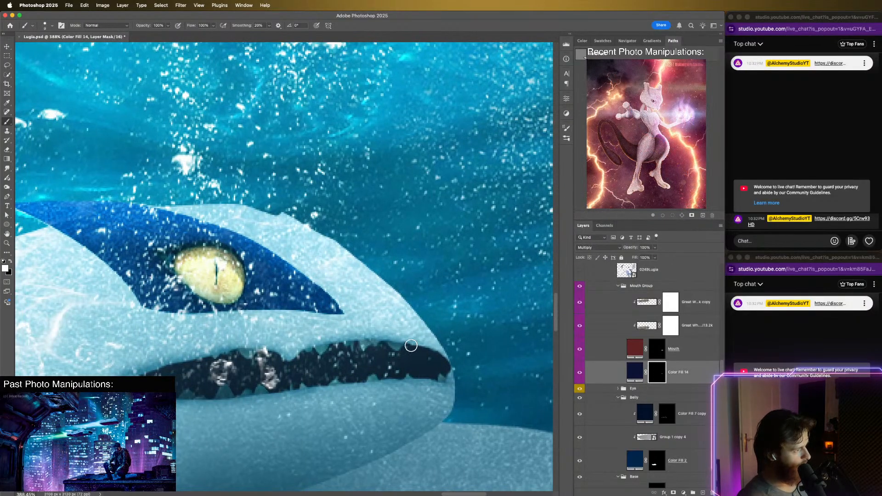
- Undo a test stroke around the mouth's front corner and switch to the Soft Round Pressure Opacity brush at 10% flow
left_click_drag(411, 345, 458, 371)
key("super+z")
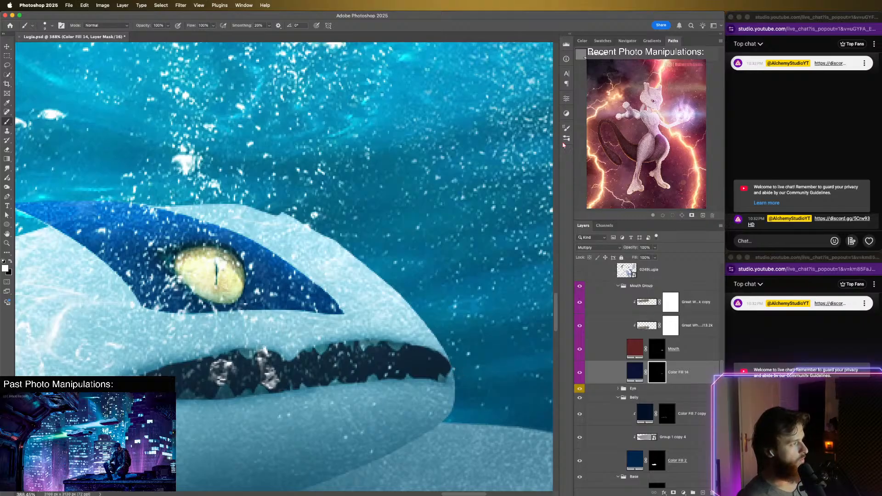
left_click(567, 138)
left_click(566, 138)
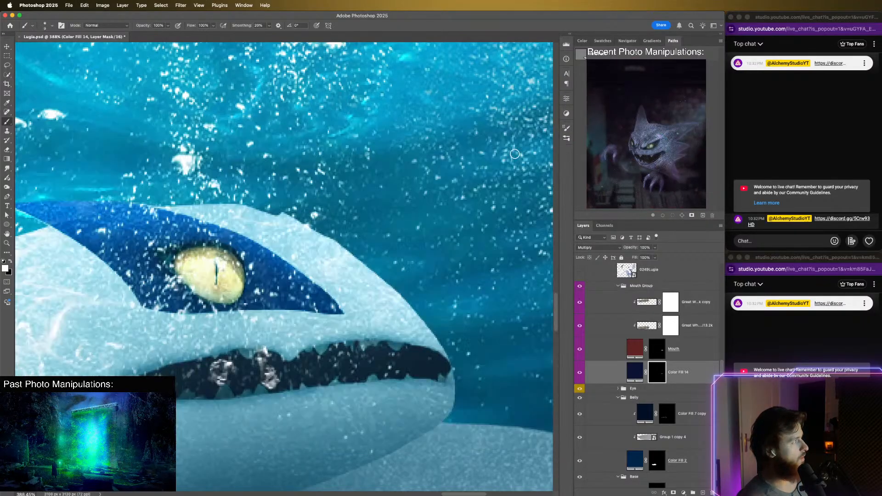
left_click_drag(187, 28, 179, 28)
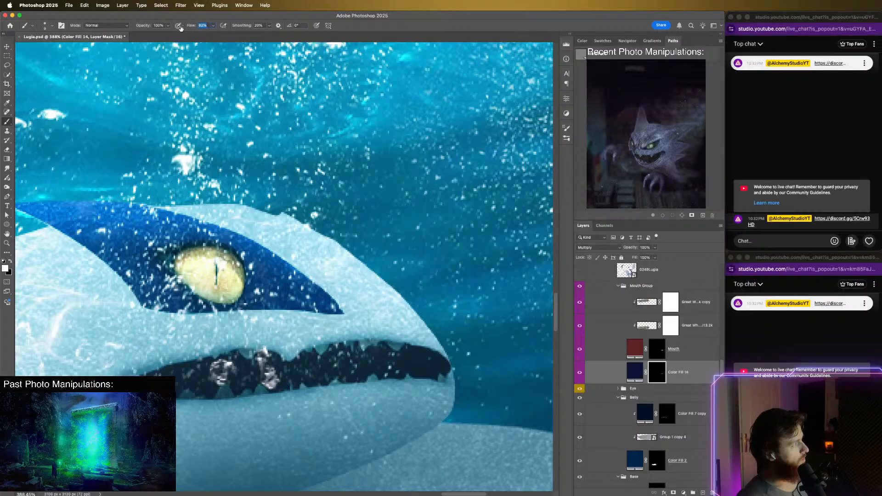
left_click(567, 138)
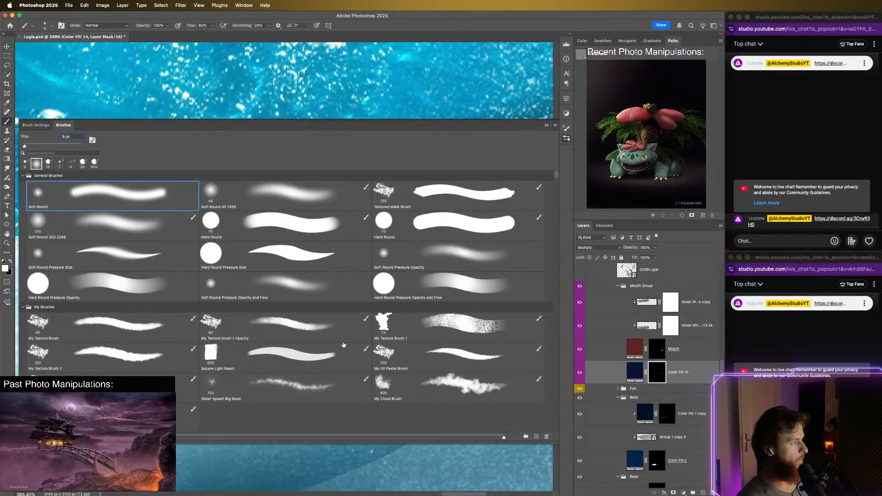
left_click(433, 263)
left_click(567, 138)
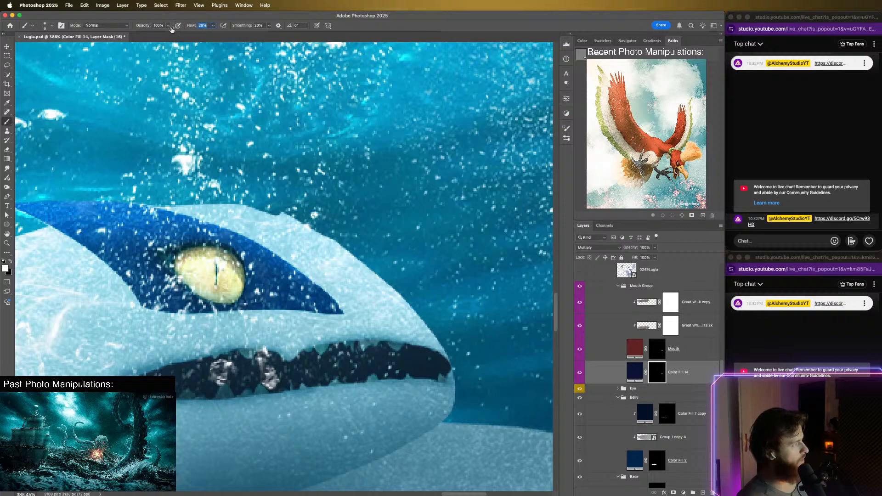
type("10")
key("Return")
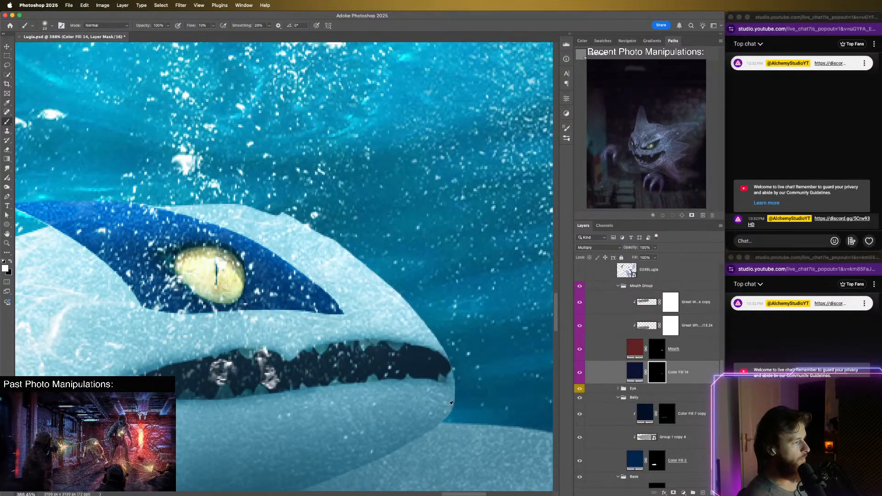
- Examine how the mouth shading reads against the whole creature and its underwater surroundings
scroll(441, 395, "down", 2)
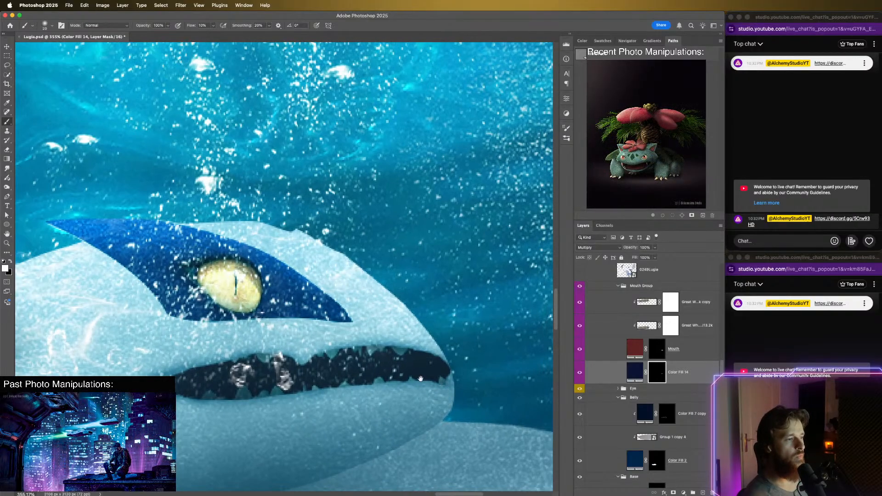
mouse_move(421, 379)
left_mouse_down()
mouse_move(437, 306)
mouse_move(445, 319)
left_mouse_up()
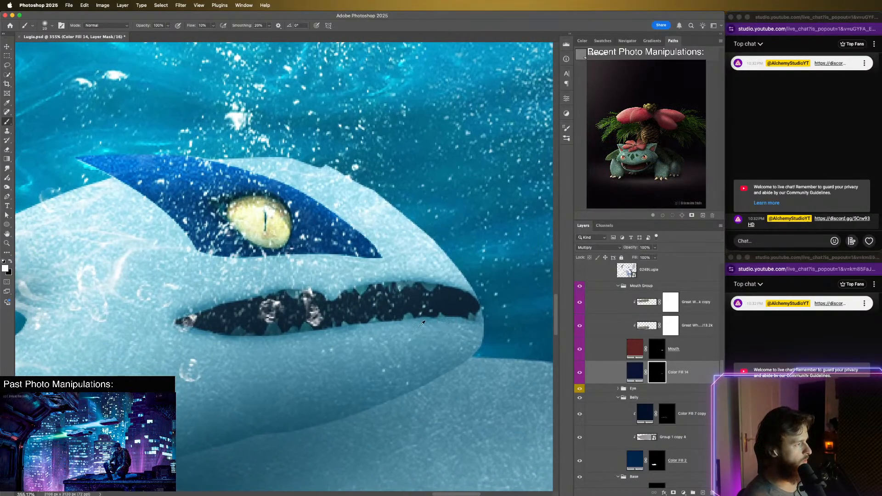
scroll(423, 323, "down", 10)
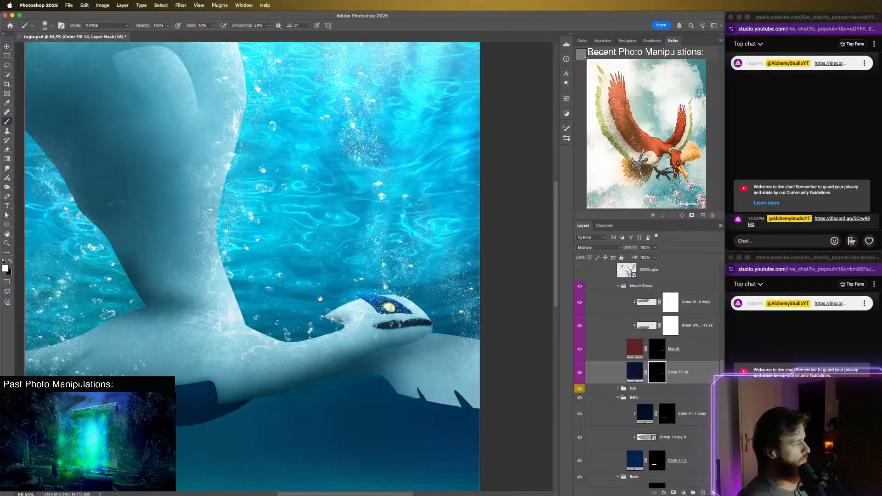
mouse_move(320, 299)
left_mouse_down()
mouse_move(419, 249)
mouse_move(414, 258)
mouse_move(371, 253)
left_mouse_up()
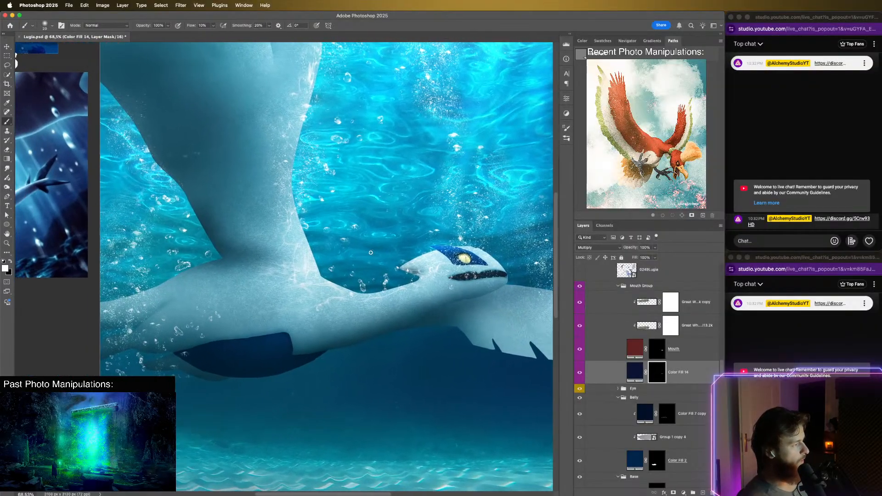
scroll(371, 253, "down", 1)
scroll(370, 263, "down", 4)
scroll(370, 262, "up", 4)
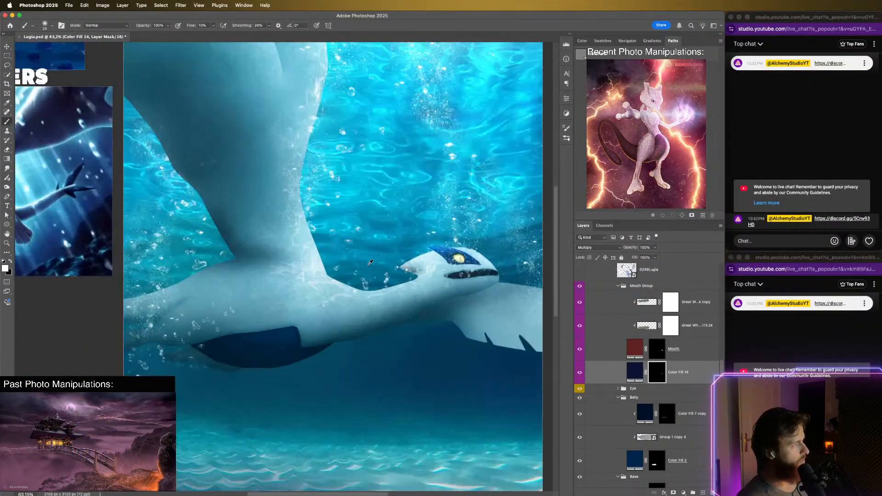
scroll(371, 262, "up", 3)
scroll(370, 262, "down", 3)
scroll(368, 263, "up", 1)
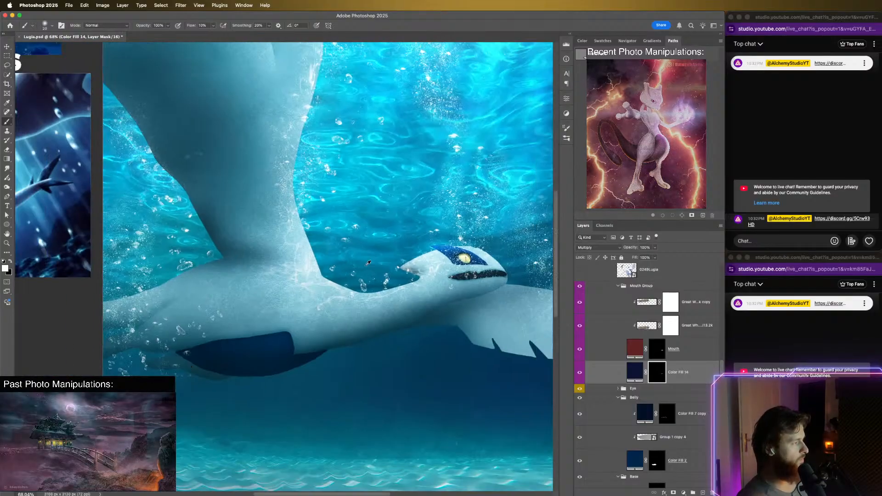
left_click_drag(372, 245, 331, 247)
scroll(331, 241, "down", 1)
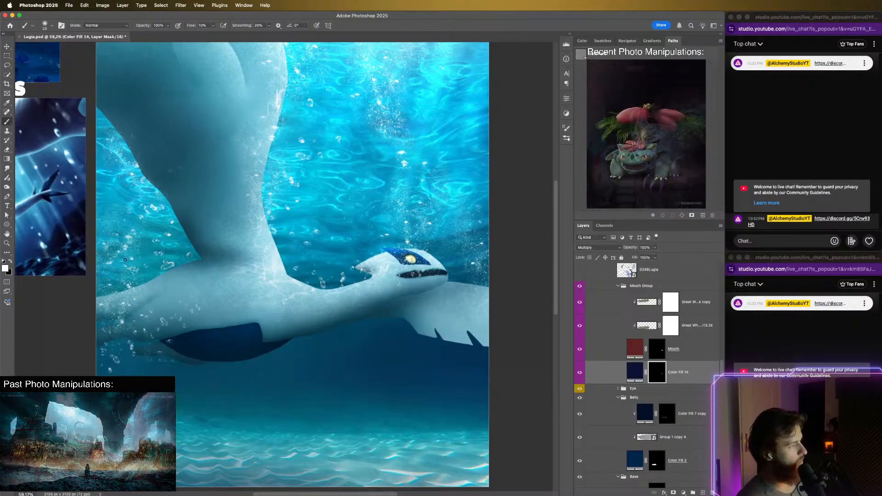
- Refine the soft navy shading around the mouth on the Color Fill 14 mask, alternating black and white paint with a smaller brush
scroll(477, 302, "up", 5)
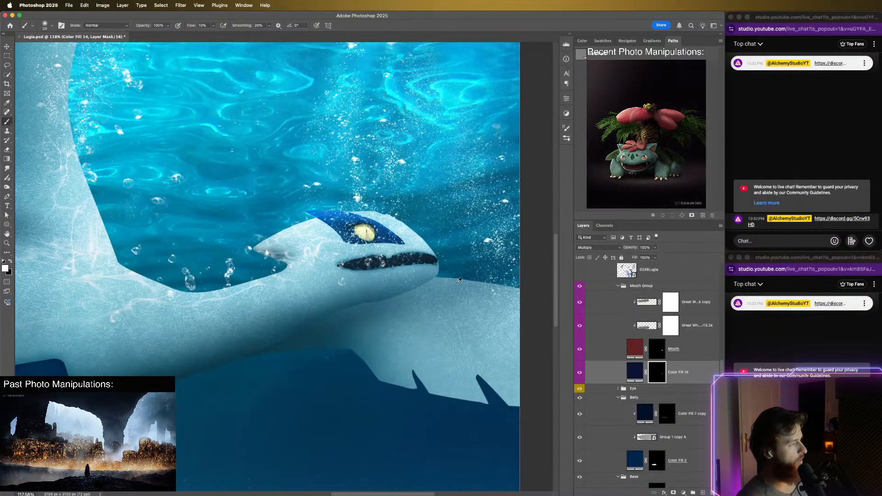
scroll(432, 296, "up", 1)
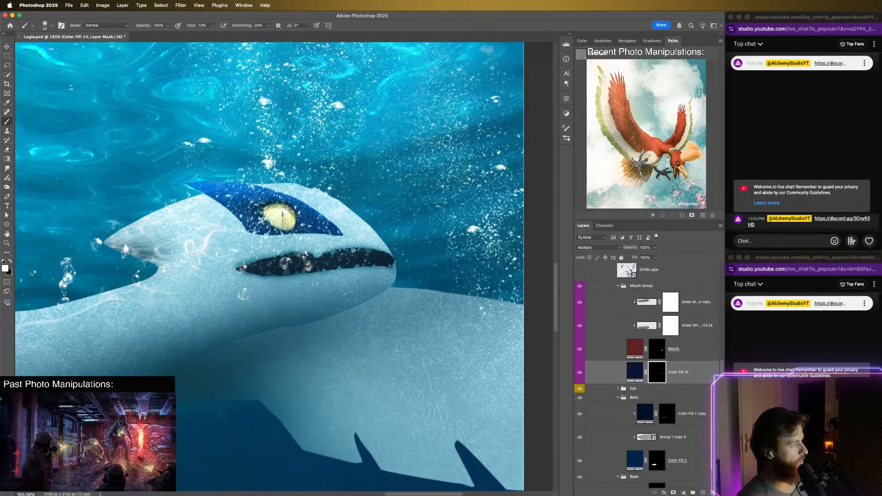
scroll(404, 271, "up", 6)
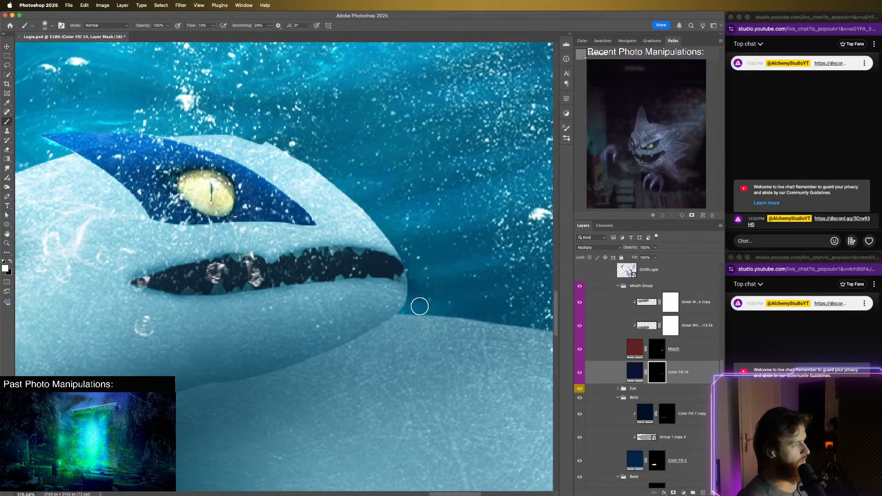
key("x")
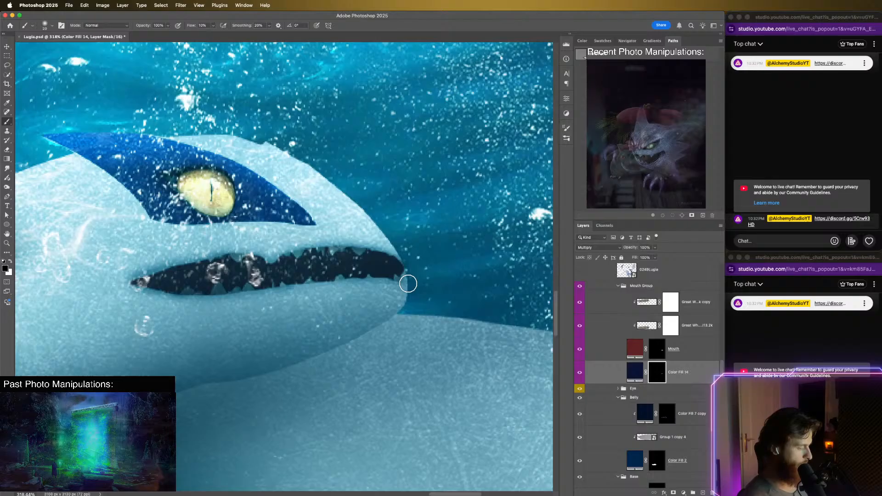
key("bracketleft")
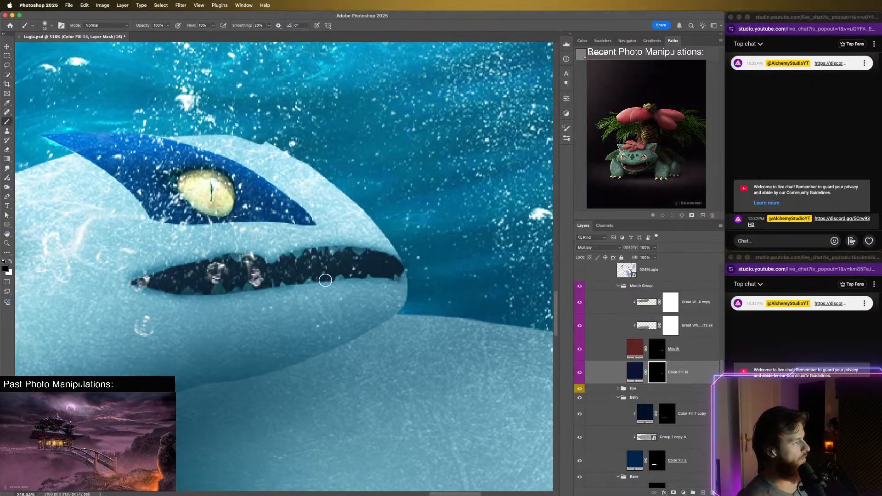
key("x")
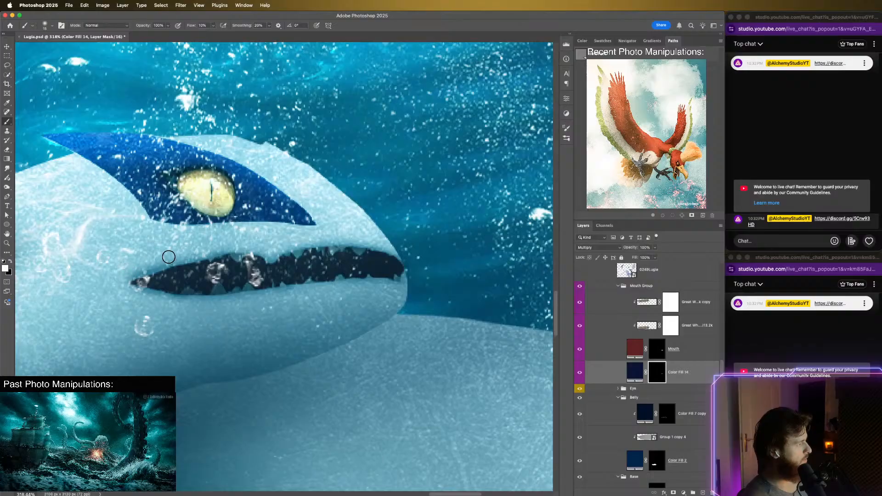
key("x")
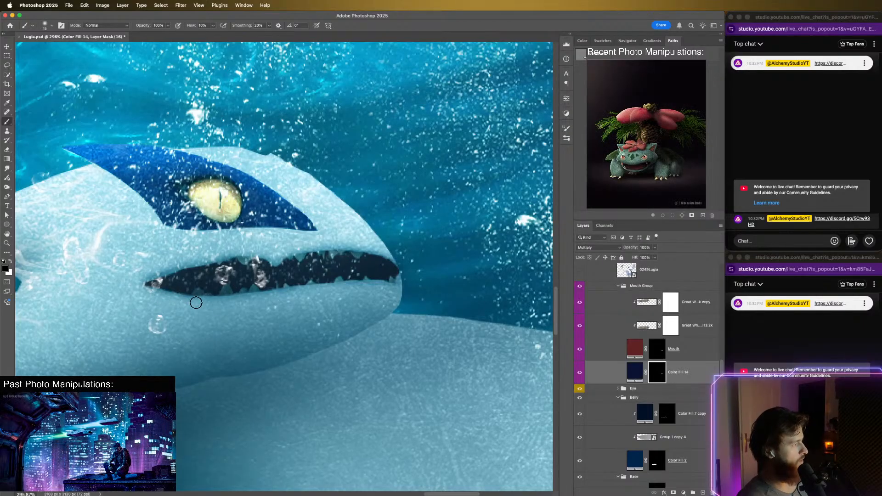
- Undo the last stroke at the mouth's rear corner and paint white shading from there along the upper lip with a larger brush
scroll(354, 303, "down", 5)
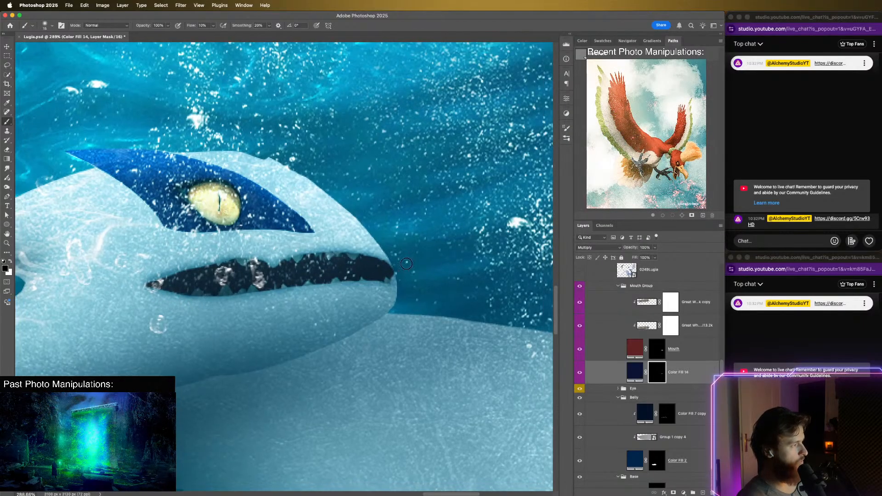
scroll(355, 302, "down", 8)
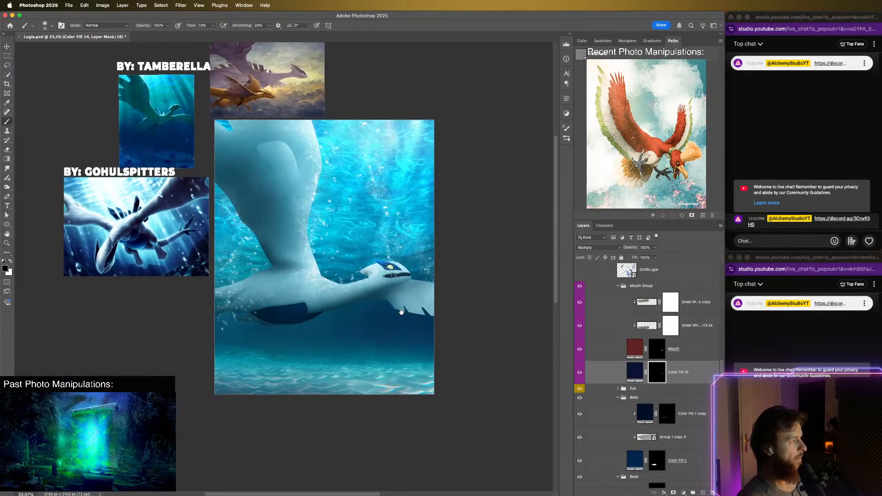
scroll(398, 299, "up", 8)
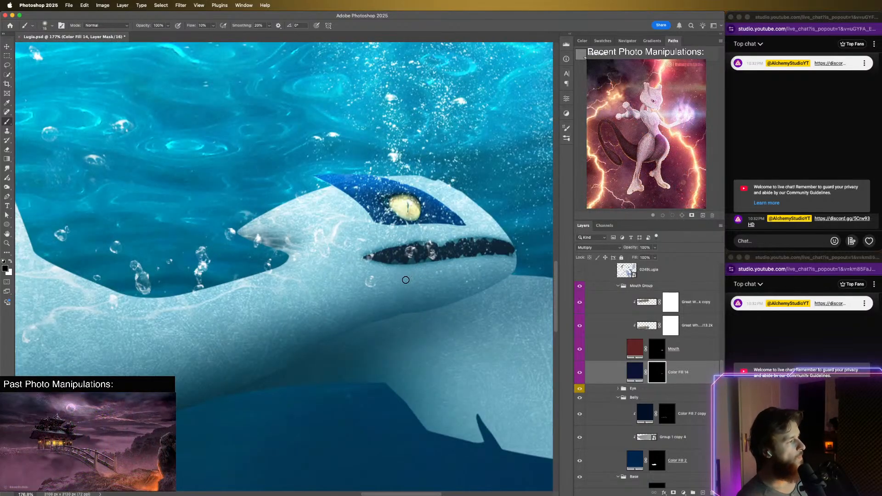
scroll(406, 280, "up", 2)
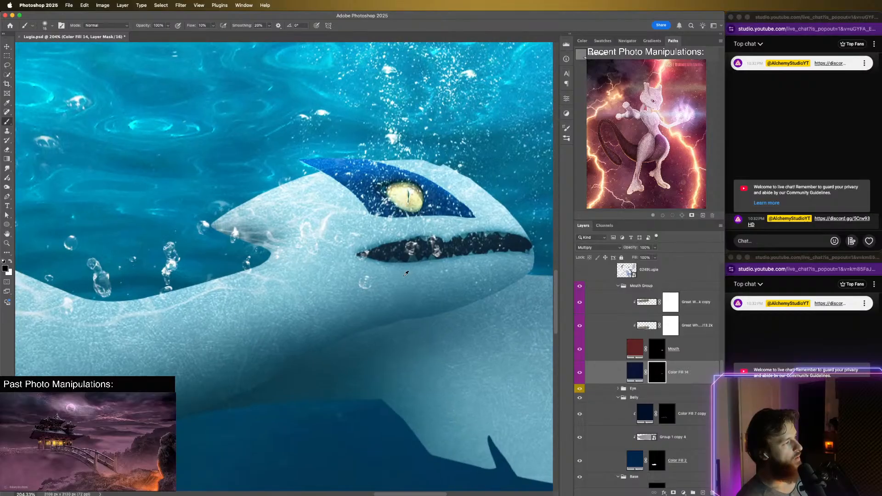
scroll(366, 254, "up", 4)
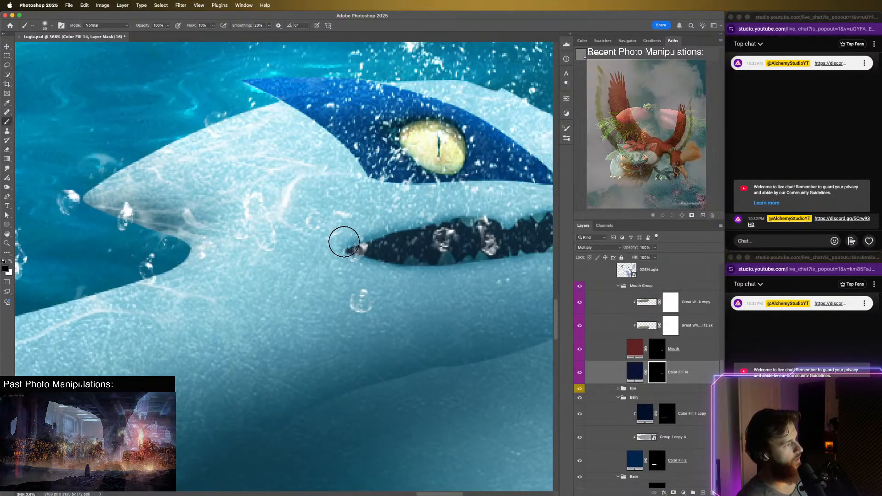
key("bracketright")
key("super+z")
key("x")
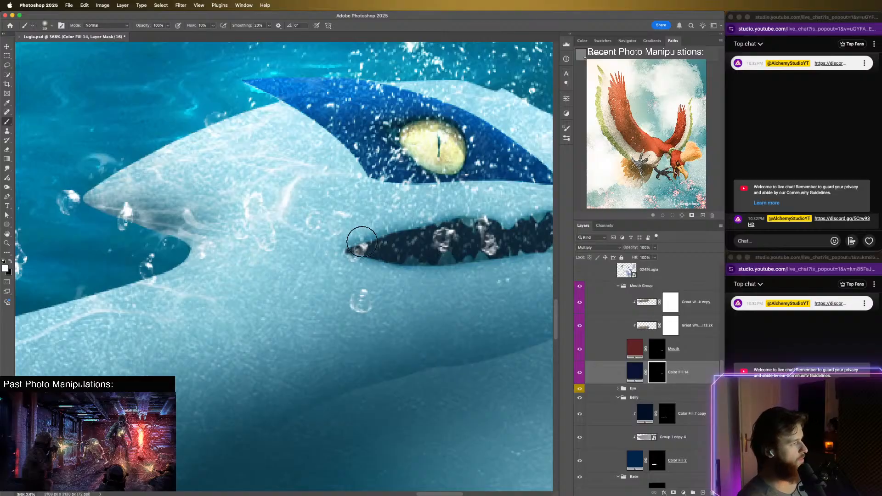
left_click_drag(361, 240, 479, 213)
- Lower the brush flow to 8% and build up more shading around the mouth on the Color Fill 14 mask
scroll(495, 240, "down", 1)
scroll(495, 240, "down", 5)
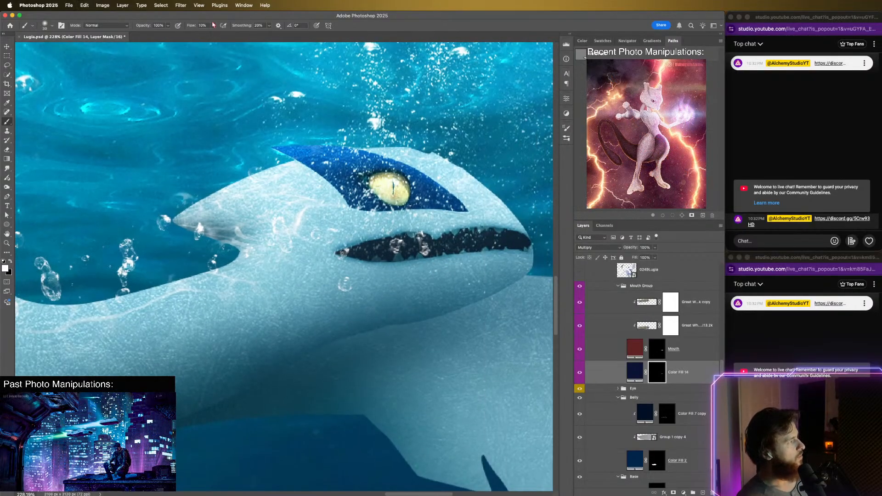
scroll(414, 272, "up", 2)
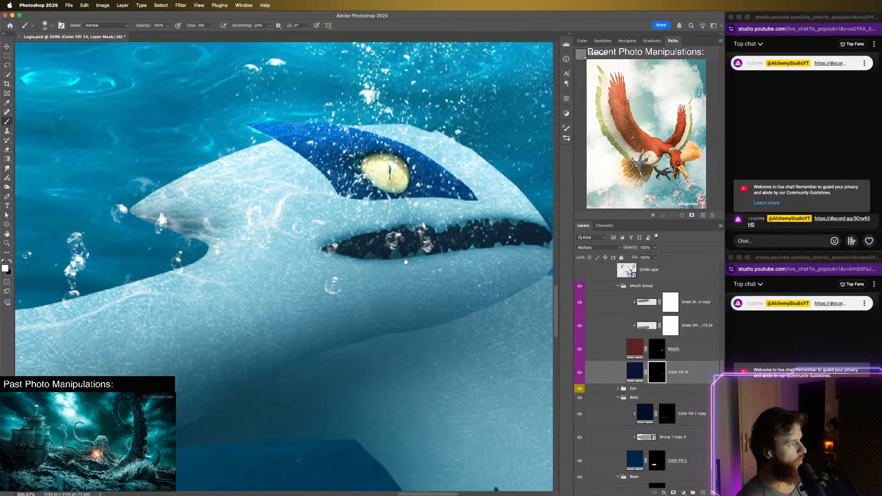
left_click_drag(406, 261, 306, 248)
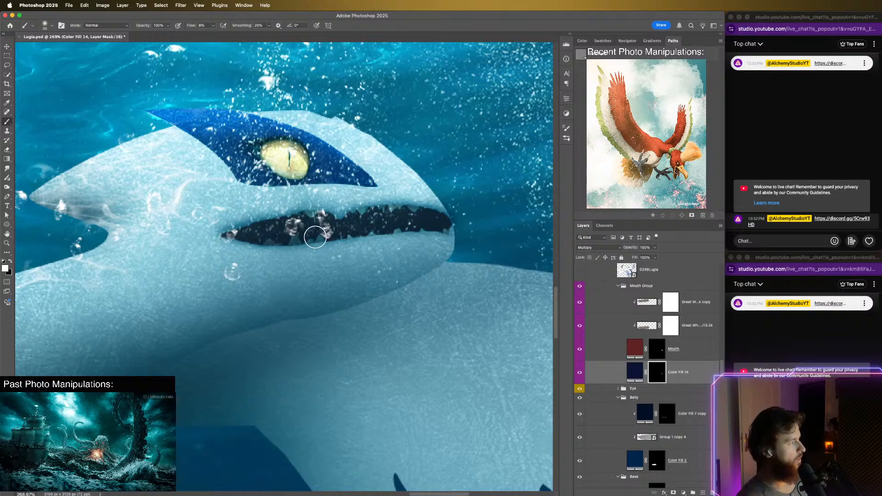
key("bracketleft")
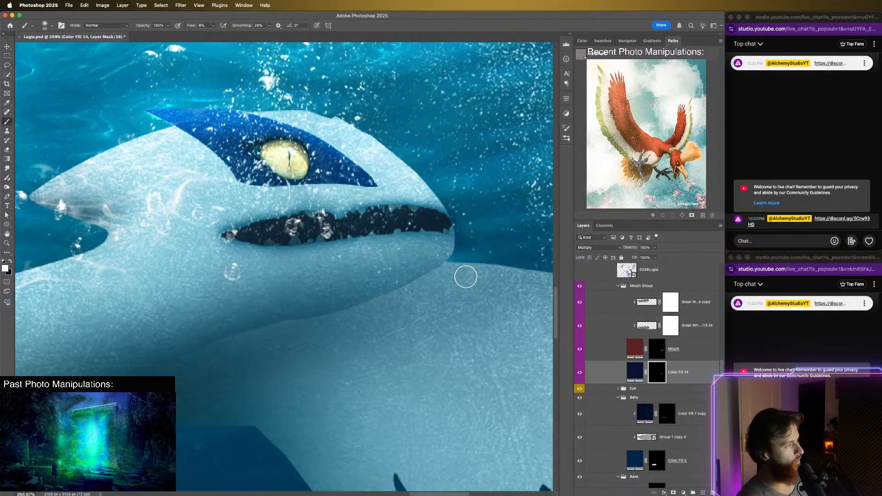
- Mask out the shading spilling past the mouth's front edge using black and a much smaller brush
key("x")
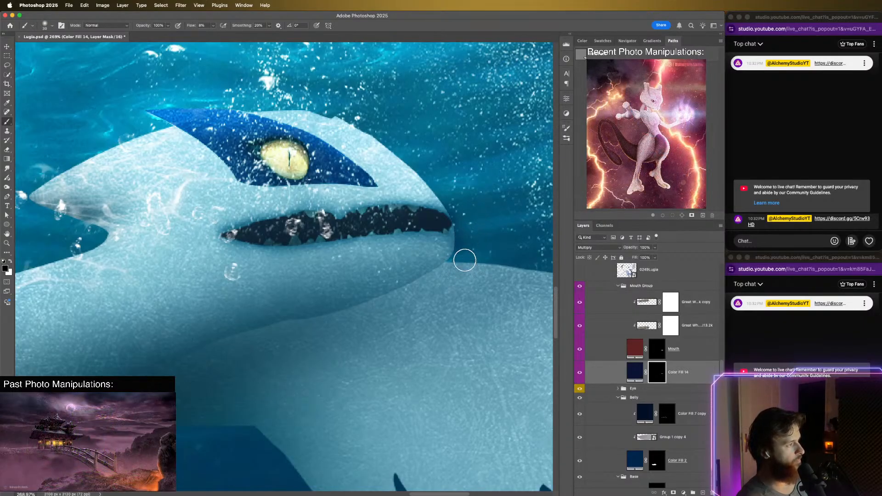
key("bracketleft")
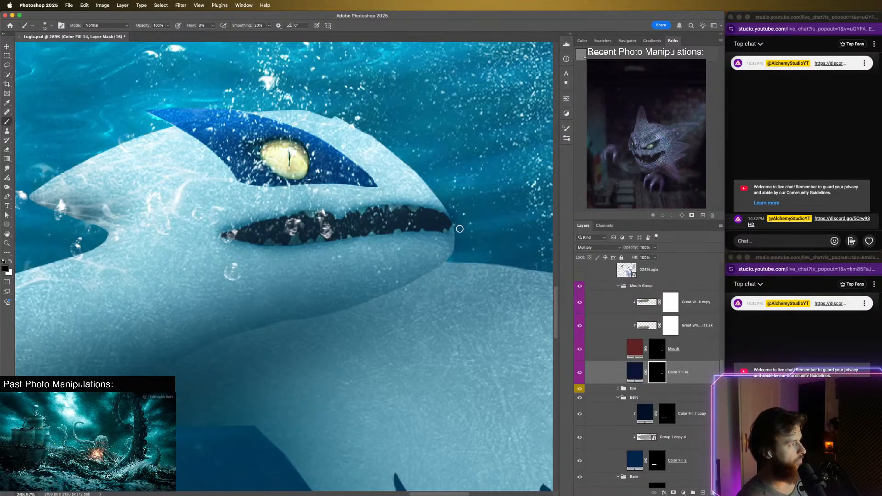
scroll(305, 301, "down", 5)
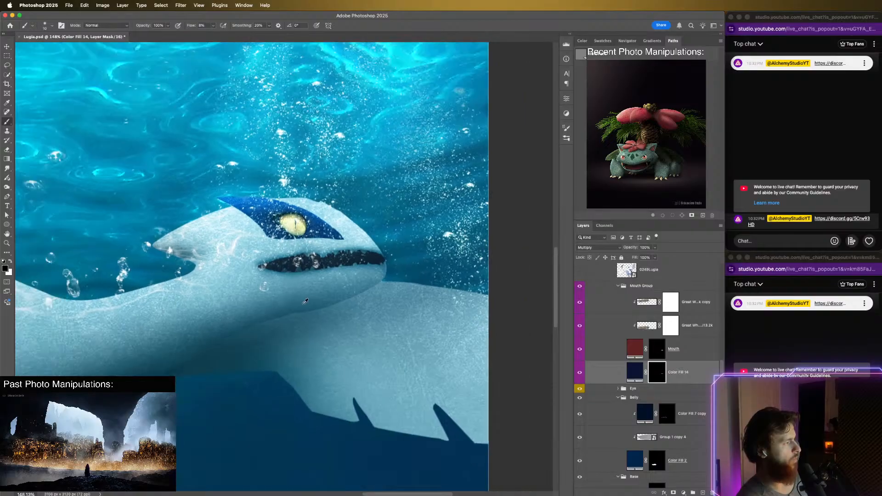
scroll(305, 301, "down", 4)
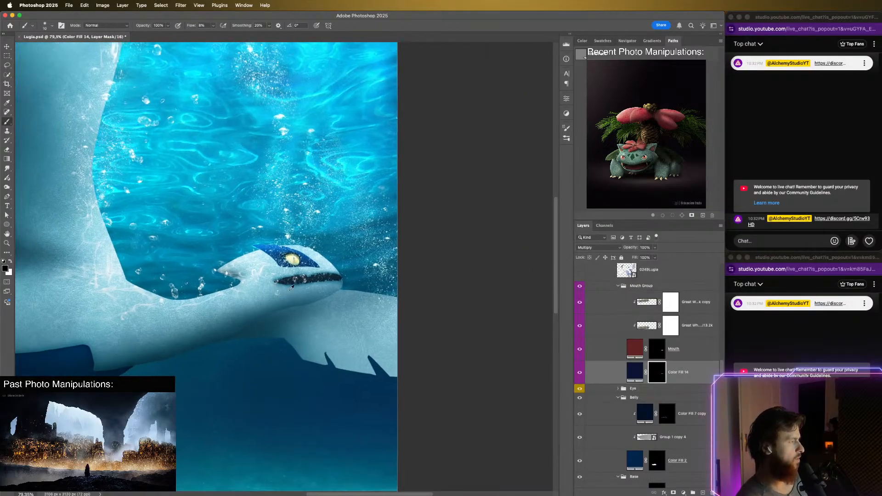
scroll(291, 287, "up", 8)
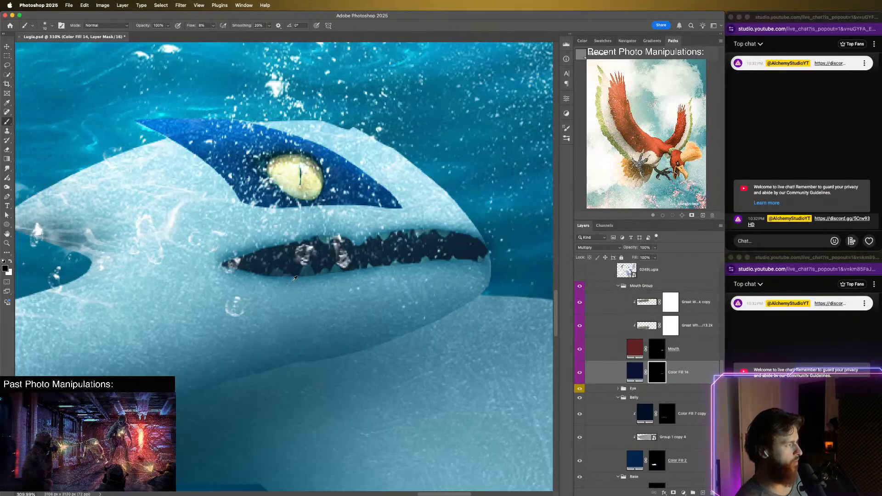
scroll(295, 278, "down", 1)
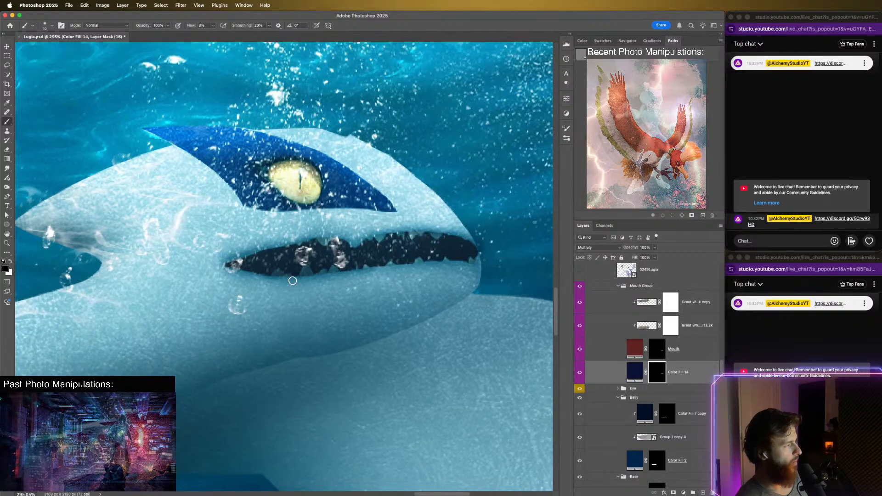
- Feather the Color Fill 14 mask by about 2 px in Select and Mask, with the output kept as a layer mask
left_click_drag(302, 305, 278, 301)
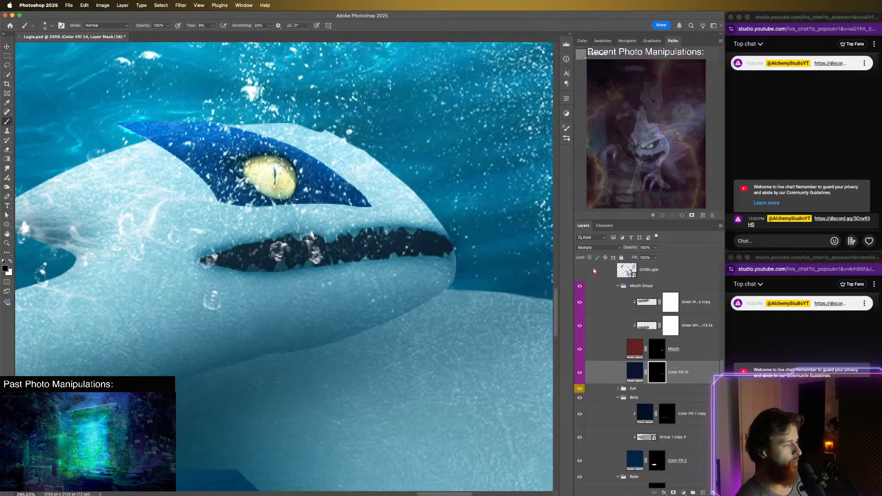
key("super+alt+r")
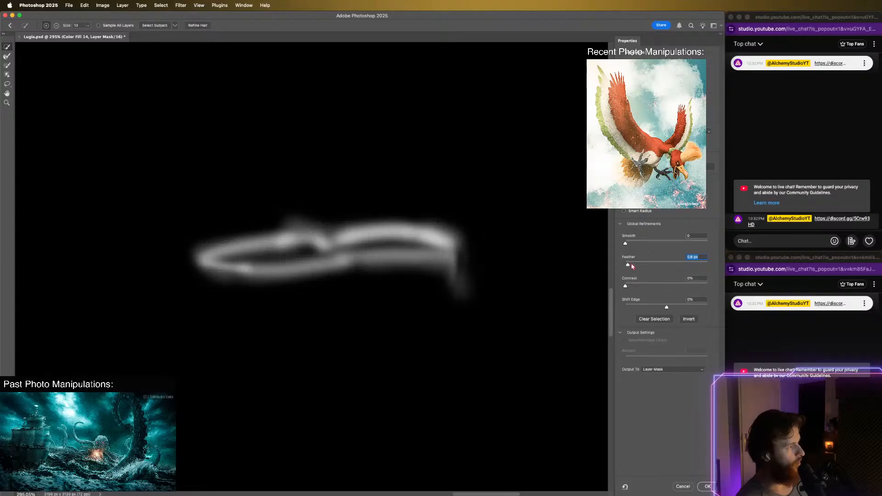
left_click_drag(633, 267, 636, 267)
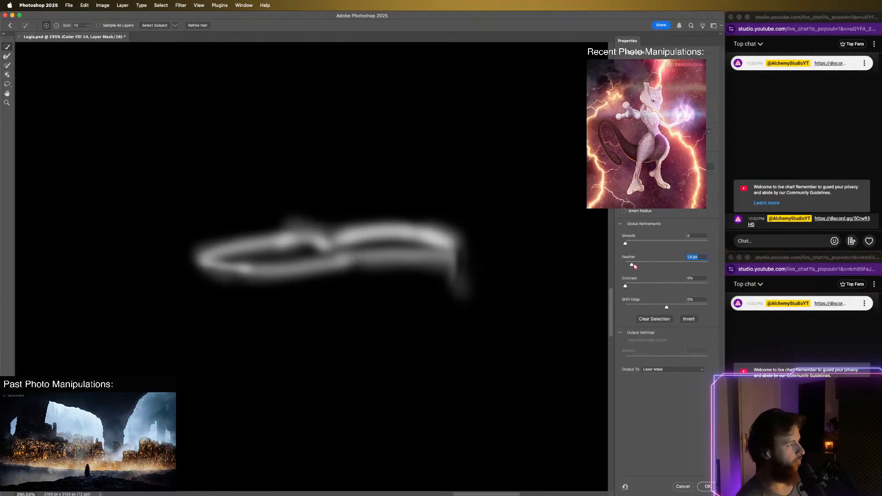
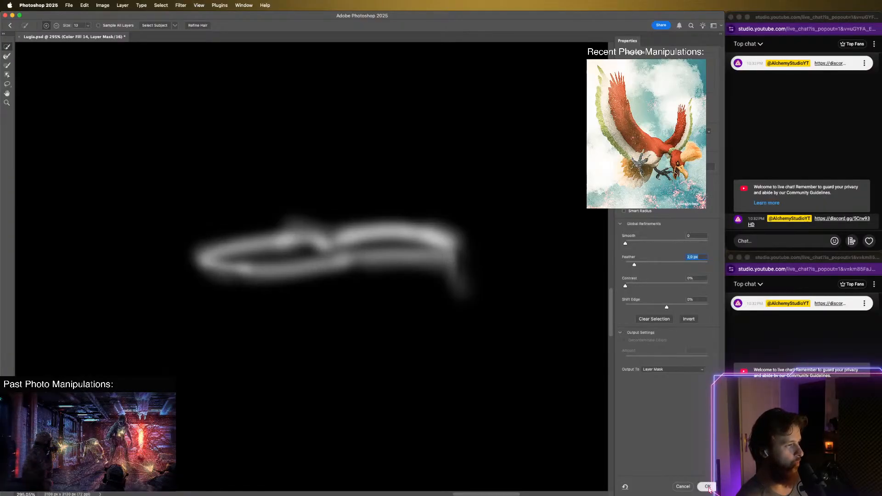
left_click(708, 487)
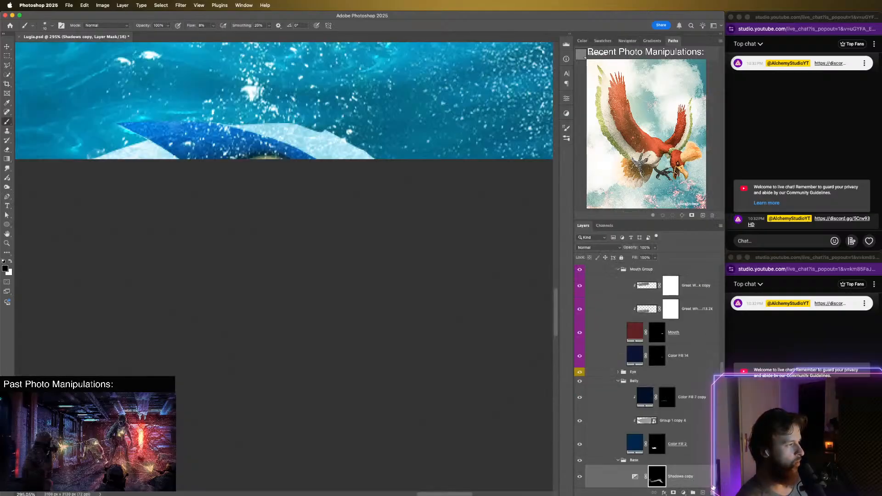
- Inspect the head and neck, and browse the upper adjustment, bubble and water layers for the existing shading fill
scroll(395, 280, "down", 1)
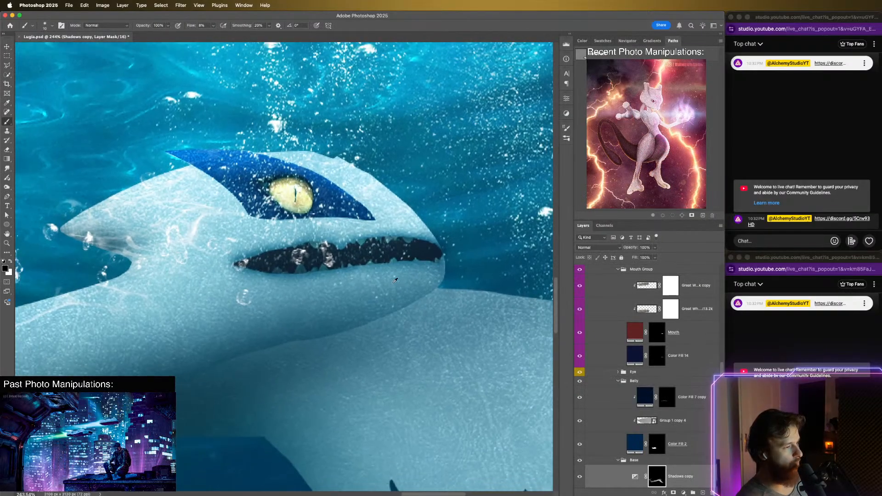
scroll(392, 281, "down", 1)
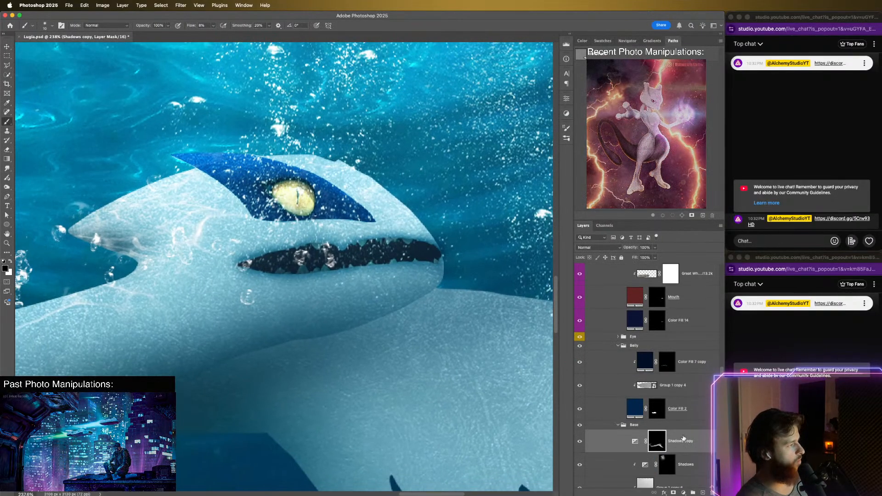
scroll(376, 299, "down", 10)
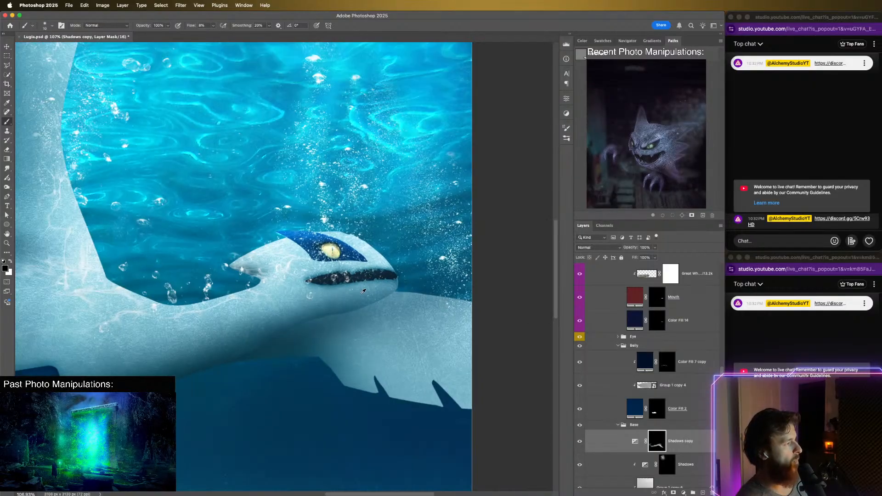
scroll(356, 284, "down", 5)
scroll(352, 285, "up", 10)
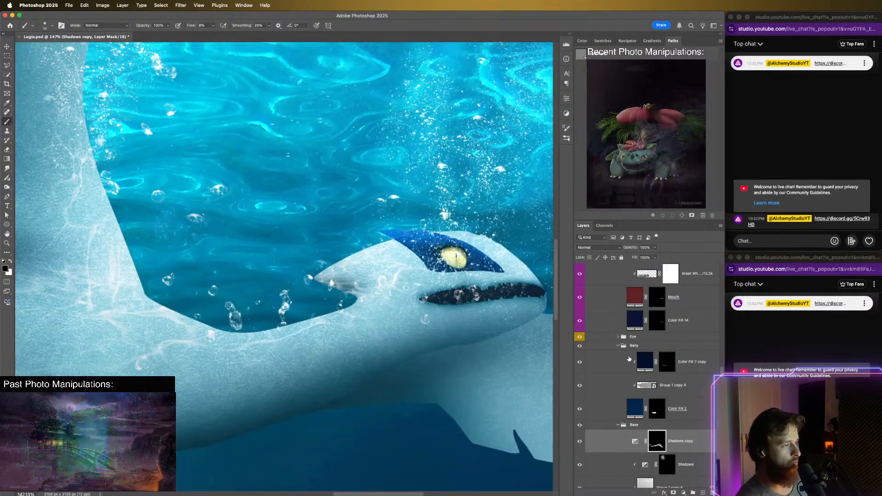
scroll(654, 361, "up", 5)
scroll(654, 361, "down", 5)
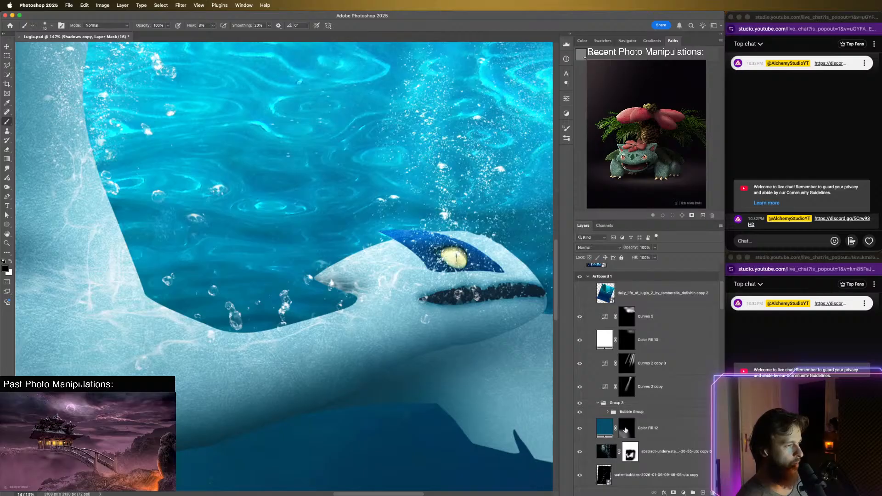
left_click(625, 430)
scroll(622, 383, "up", 2)
left_click(626, 352)
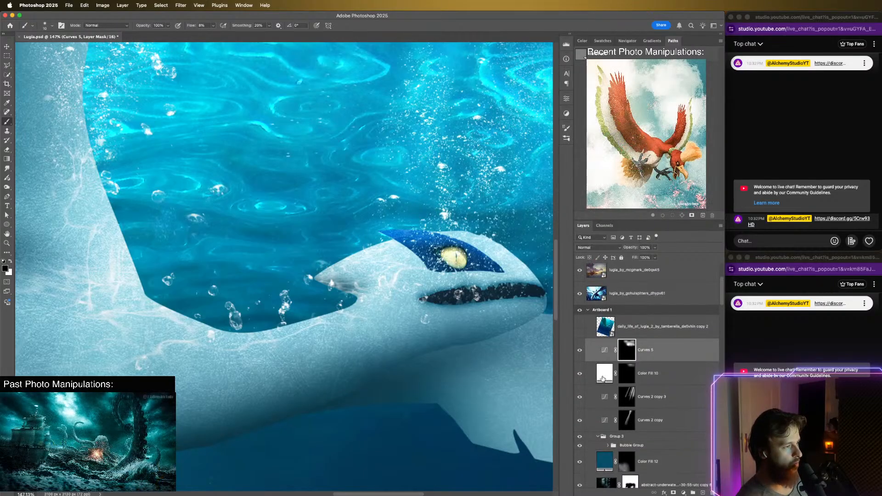
scroll(621, 370, "down", 4)
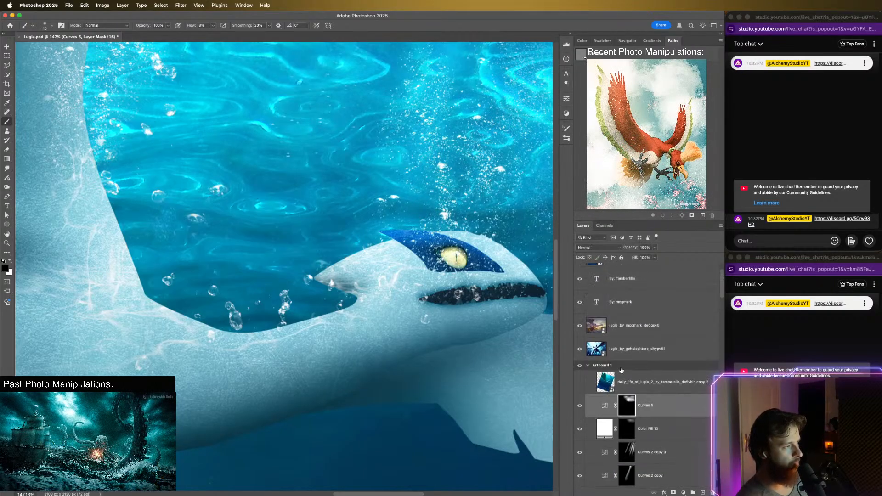
scroll(623, 371, "down", 7)
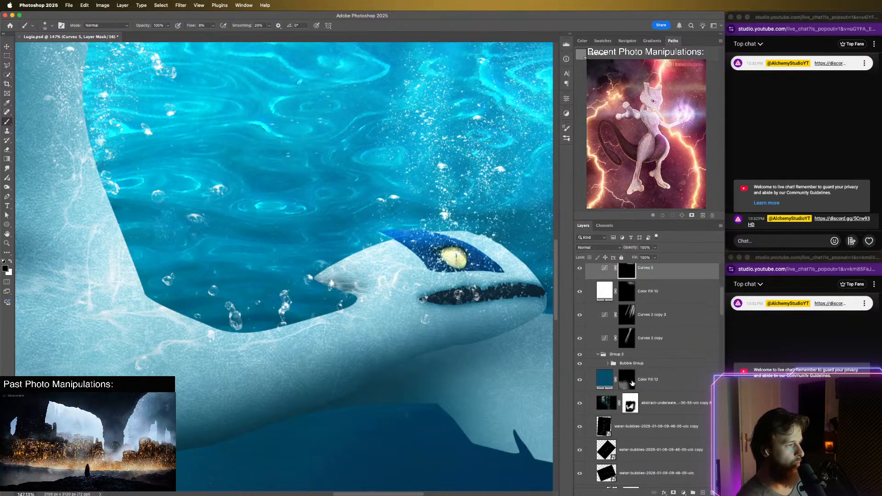
scroll(632, 383, "down", 3)
- Check the effect of the Color Fill 13 layer by toggling its visibility, and rename it Shading
left_click(636, 384)
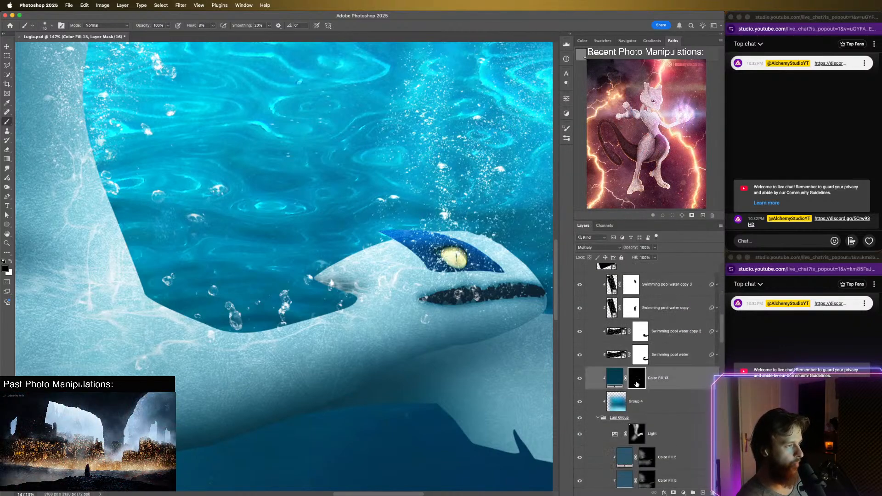
left_click(580, 379)
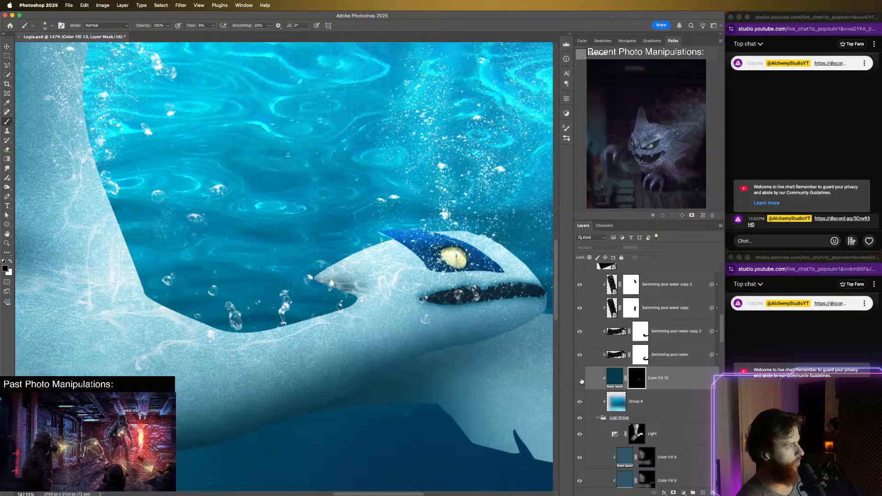
left_click(580, 379)
double_click(667, 377)
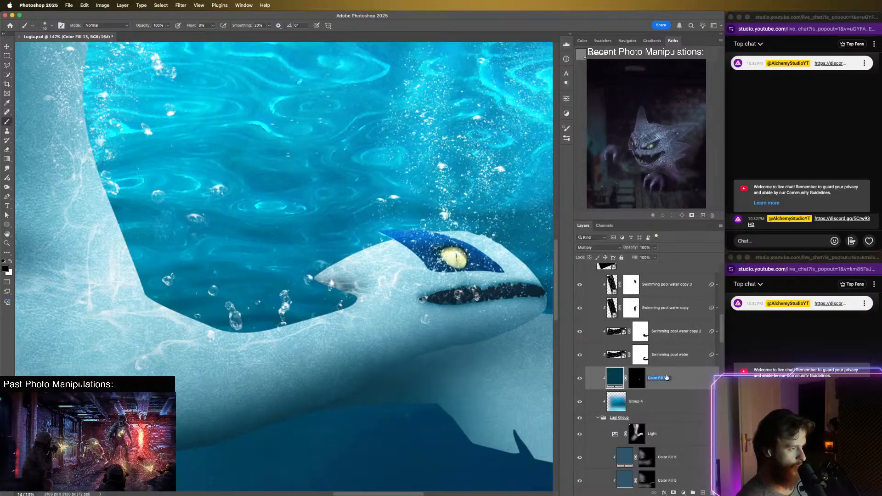
type("Shda")
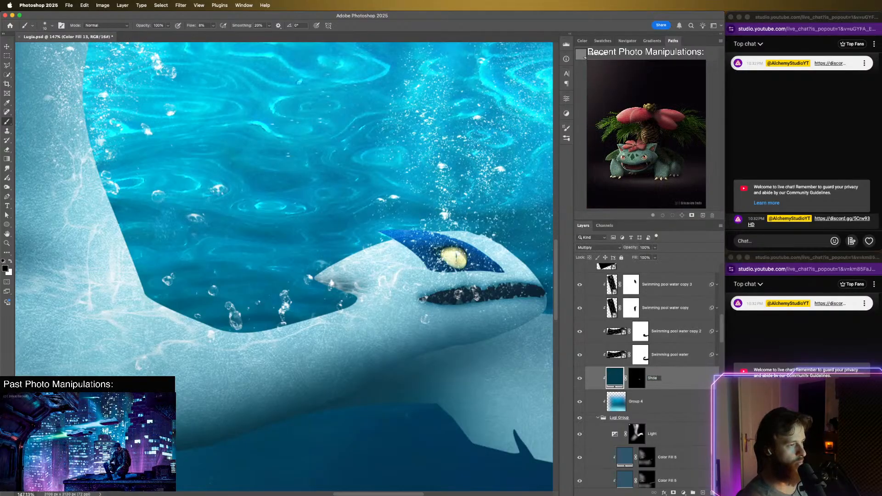
type("ng")
key("Return")
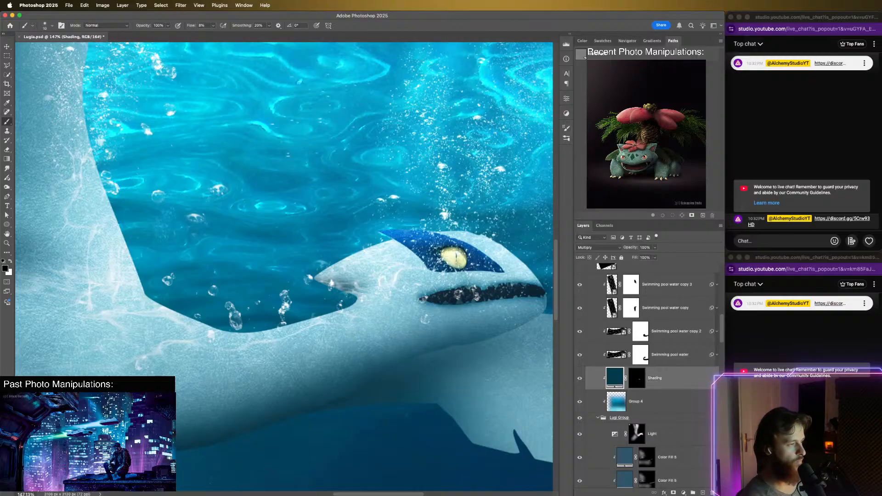
- Move the Shading layer with its mask from above Group 4 to the top of Group 2, and enlarge the brush
left_click(638, 378)
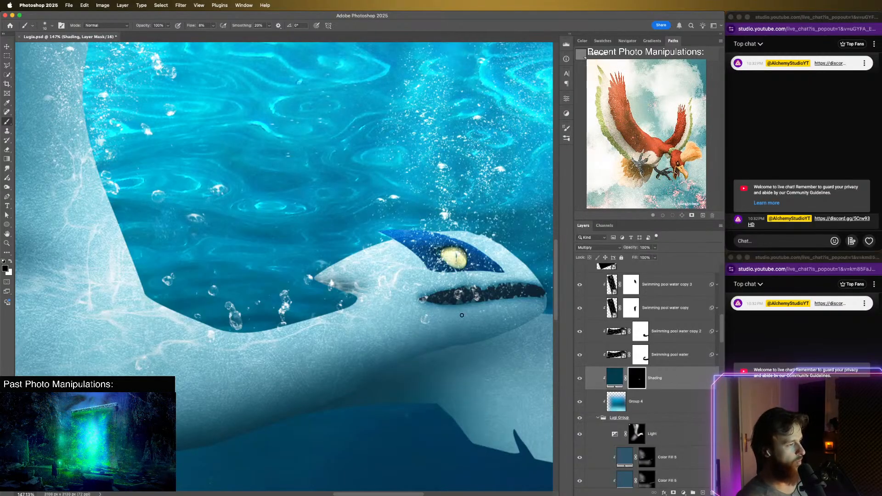
key("bracketright")
key("bracketright")
key("bracketright")
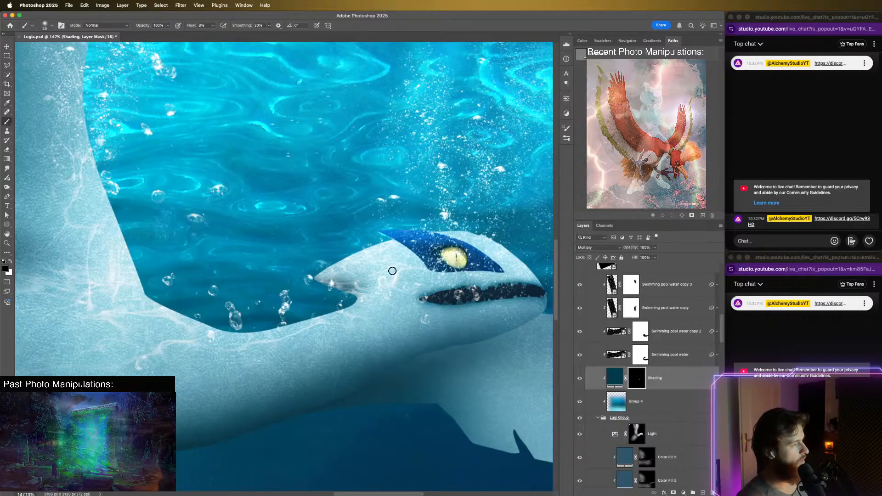
scroll(492, 335, "right", 3)
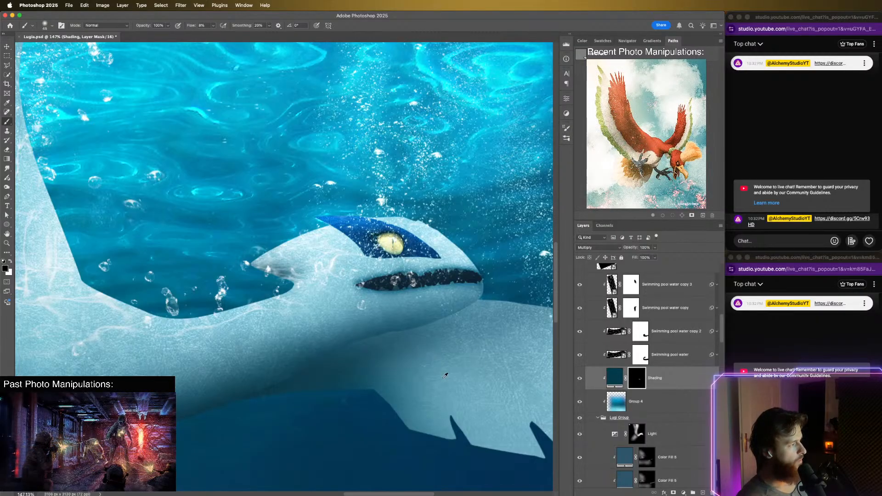
scroll(451, 377, "down", 2)
scroll(450, 377, "down", 1)
scroll(449, 353, "up", 3)
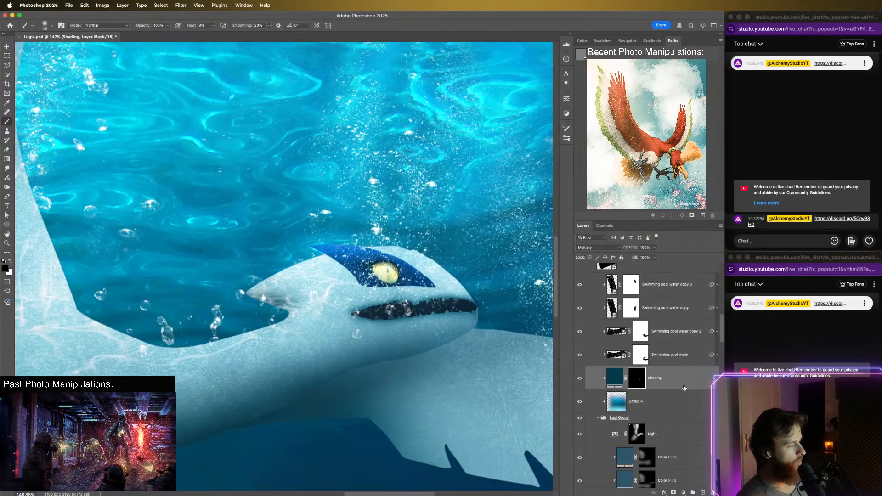
mouse_move(684, 387)
left_mouse_down()
mouse_move(671, 464)
mouse_move(670, 416)
mouse_move(671, 431)
mouse_move(695, 430)
mouse_move(683, 355)
mouse_move(681, 403)
left_mouse_up()
scroll(623, 416, "down", 10)
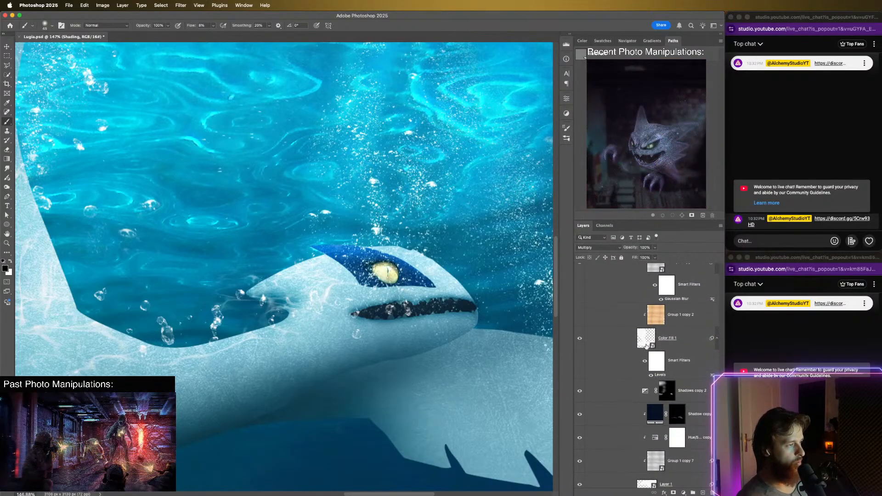
- Collapse Group 2, check what it contains by toggling its visibility, and give it a blue-violet color label
scroll(623, 416, "up", 8)
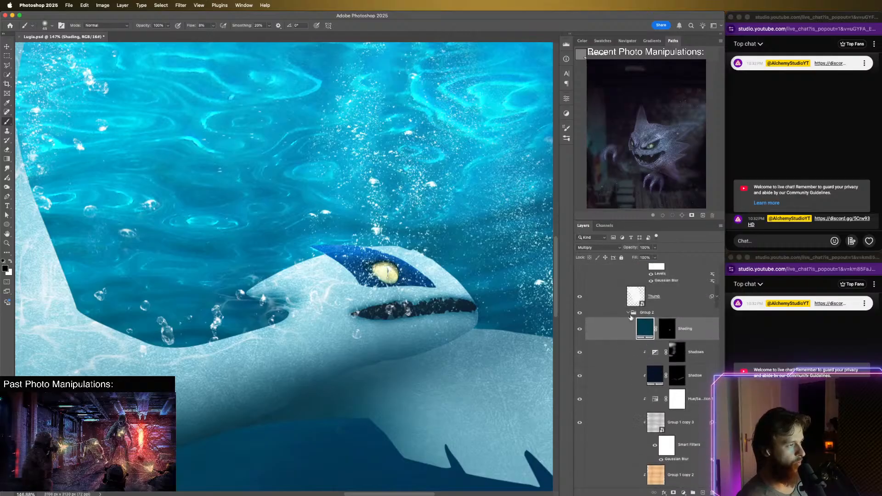
left_click(627, 313)
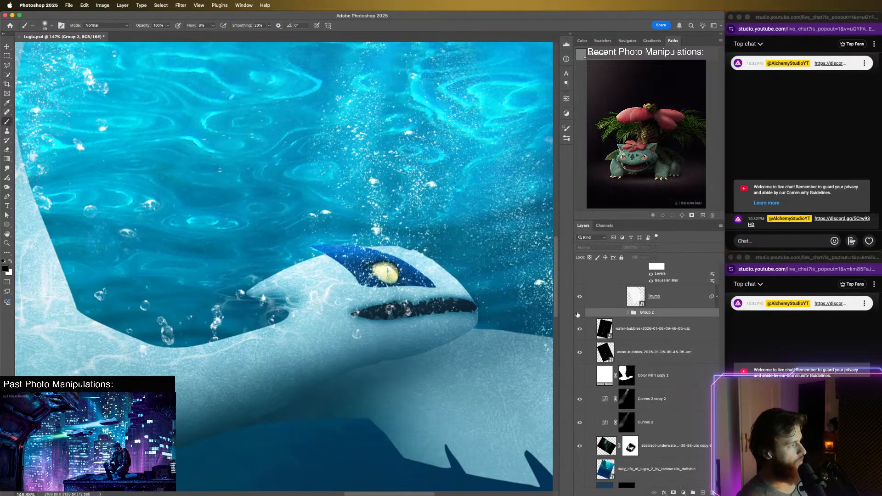
scroll(484, 364, "down", 3)
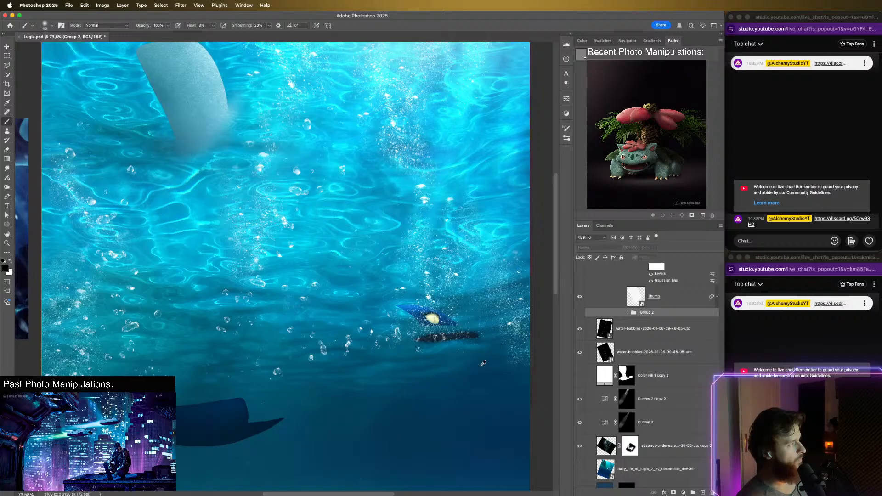
right_click(673, 308)
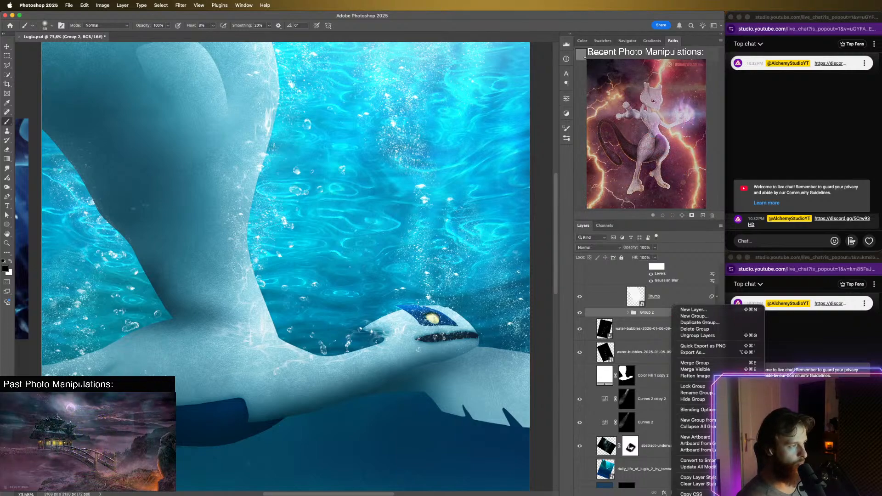
right_click(694, 312)
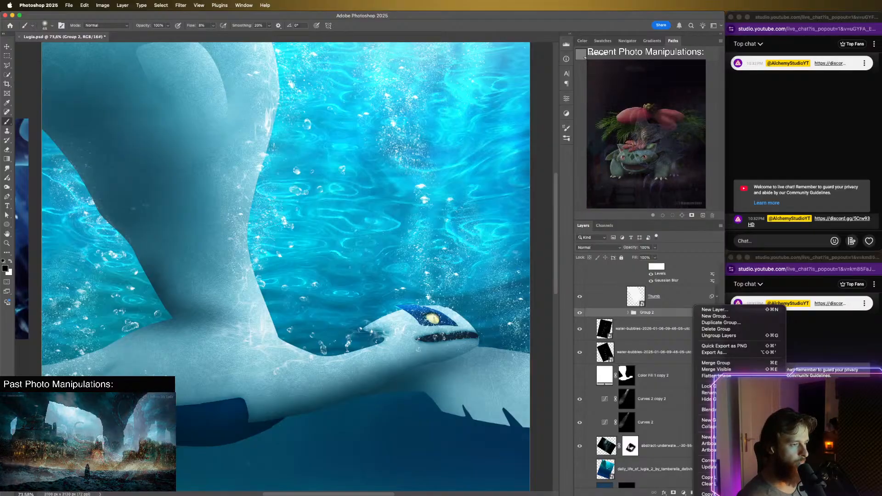
left_click(709, 460)
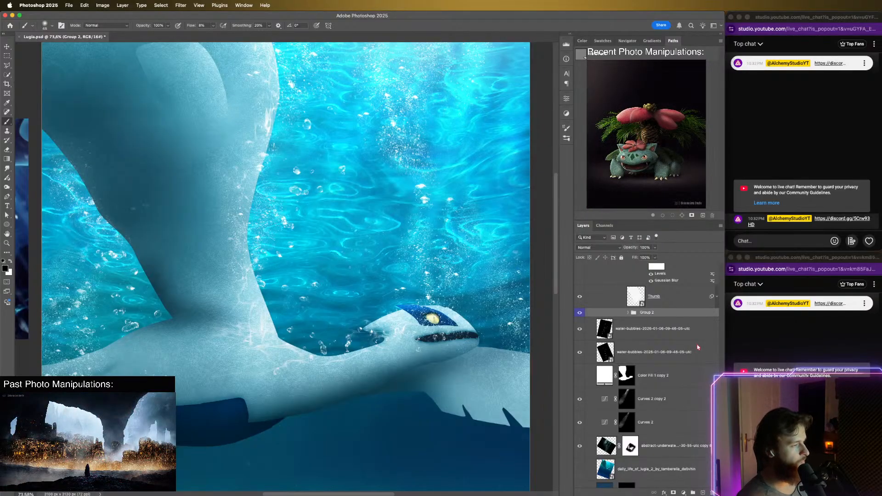
- Expand Group 2, compare the Shading layer on and off, and clip it to the Shadows layer below
left_click(628, 312)
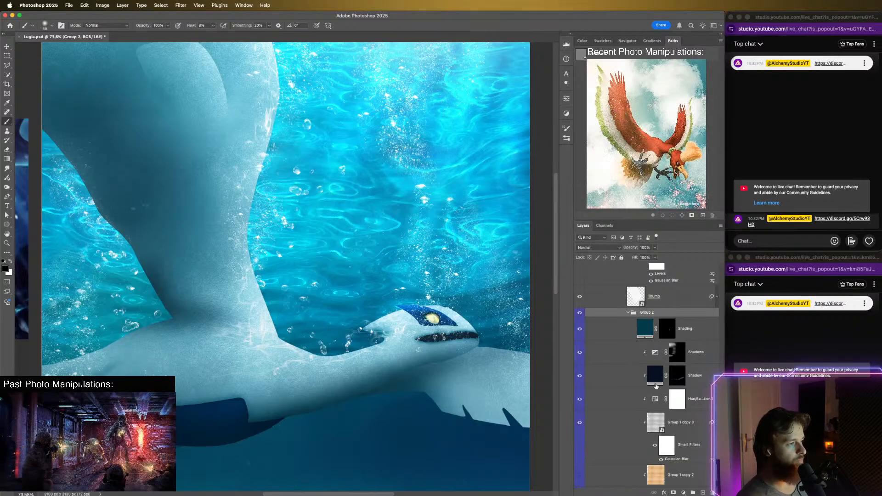
left_click(667, 328)
left_click(580, 329)
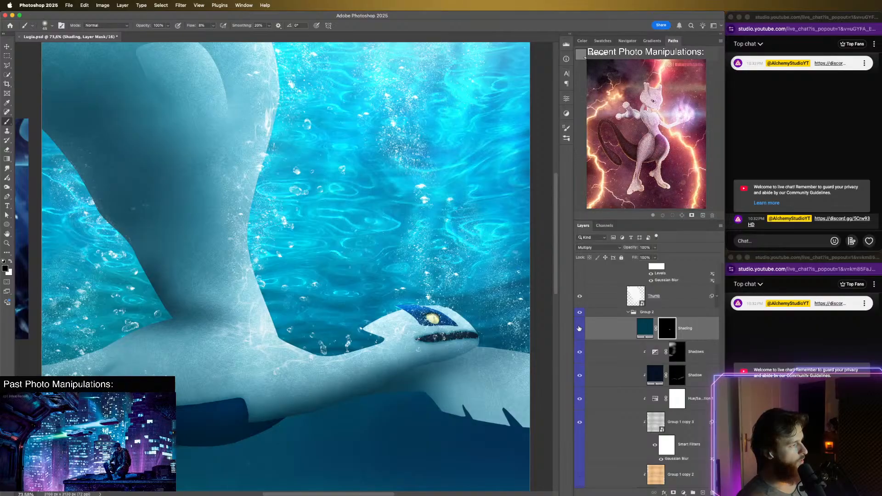
left_click(579, 329)
scroll(403, 332, "up", 4)
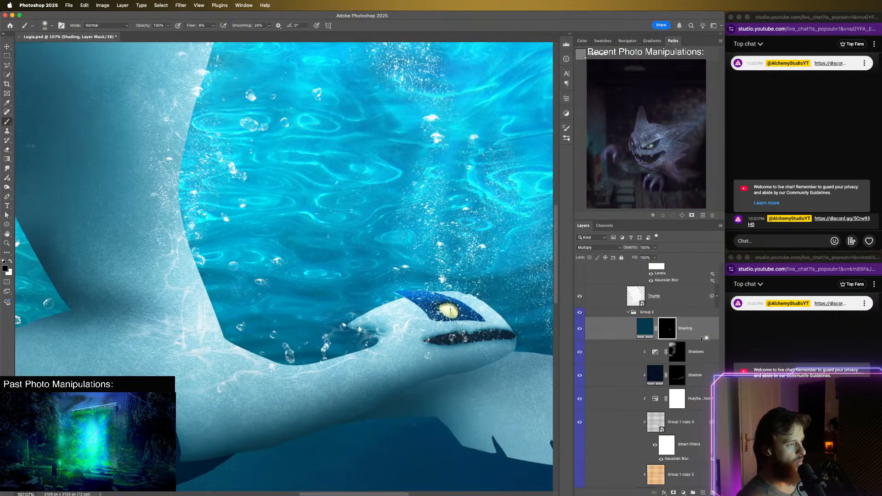
left_click(702, 340, "alt")
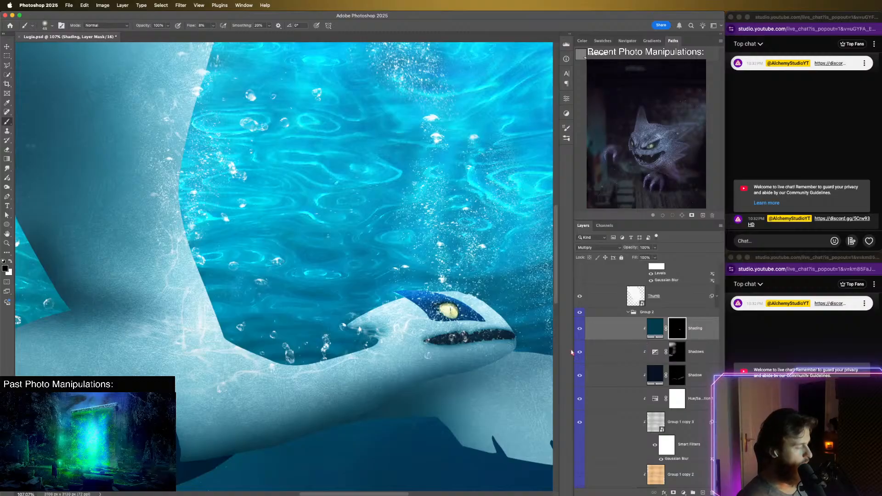
- Paint soft white shading on the Shading mask along the rear edge of the blue eye patch with a smaller brush
scroll(488, 353, "up", 5)
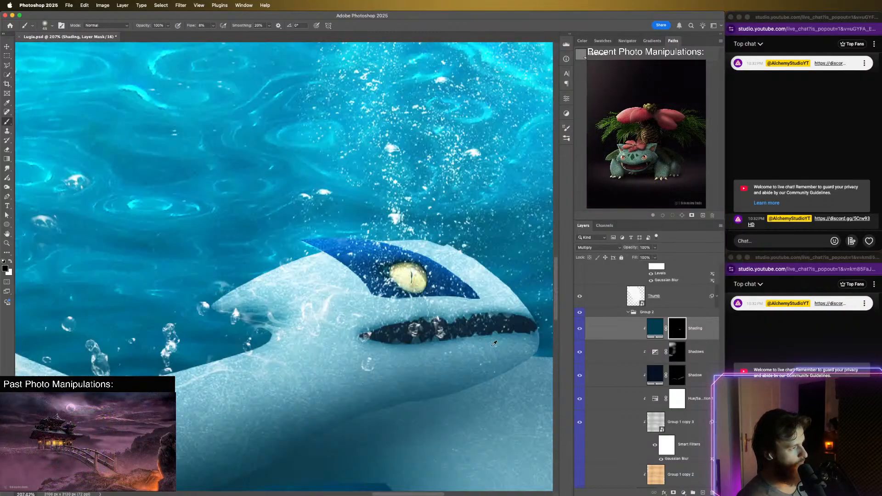
left_click_drag(495, 373, 439, 353)
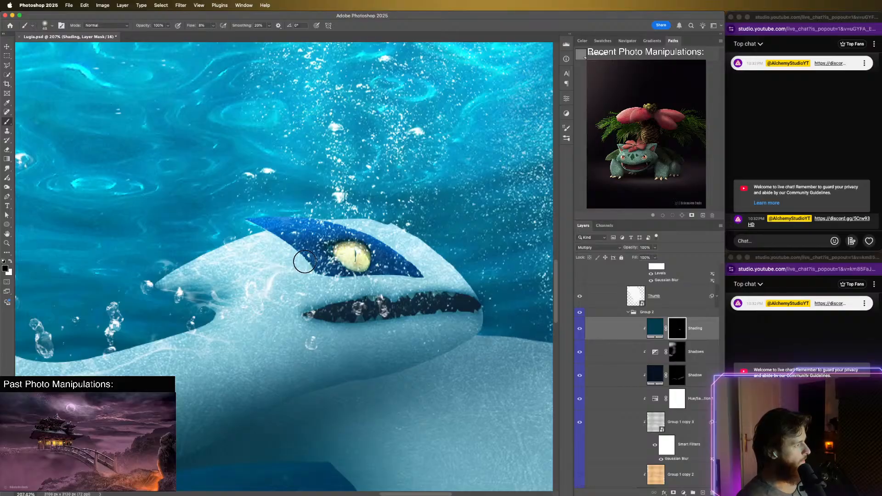
key("bracketleft")
key("bracketleft")
key("bracketleft")
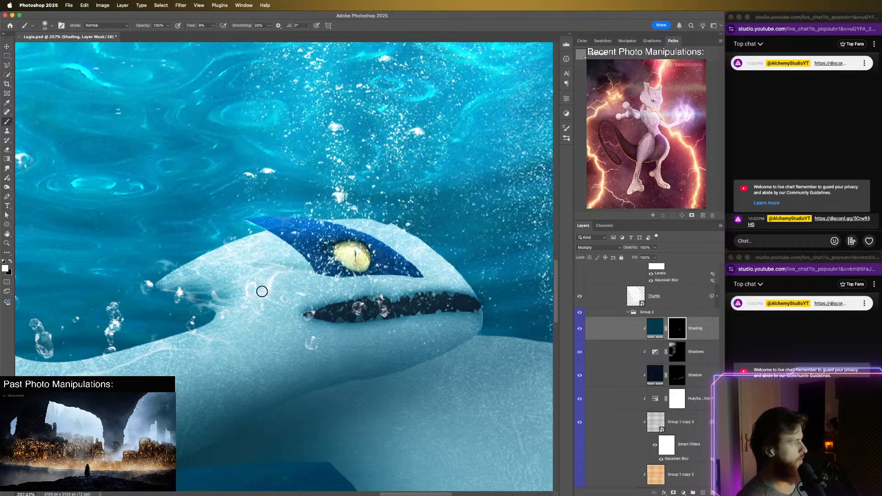
left_click_drag(261, 261, 332, 263)
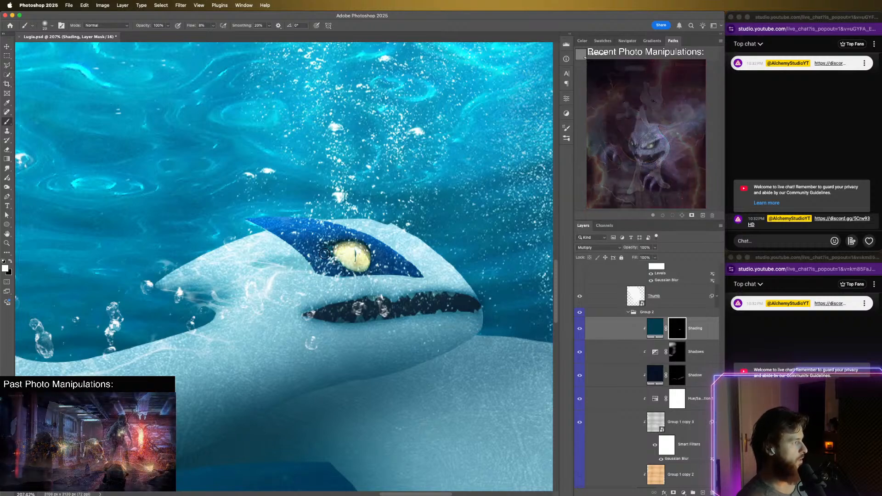
left_click_drag(257, 262, 334, 254)
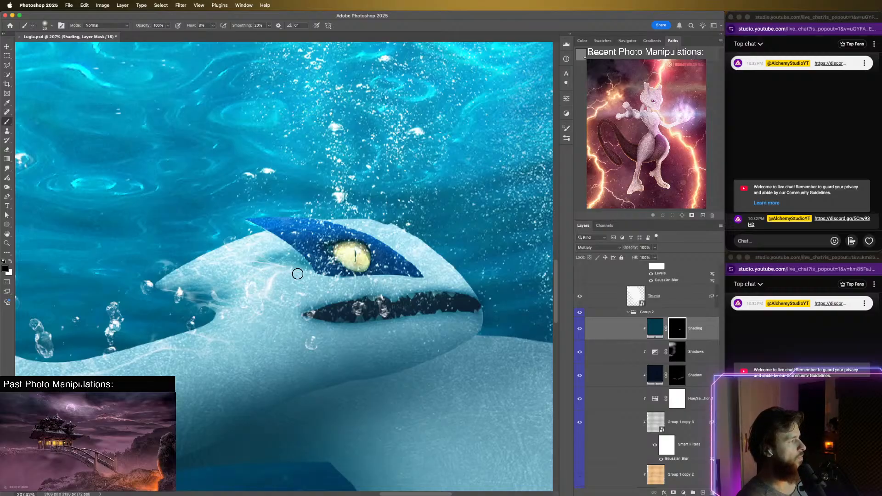
- Paint soft shading beneath the lower jaw with a larger brush, lower the brush flow to 3%, and undo the last stroke
left_click_drag(398, 348, 345, 274)
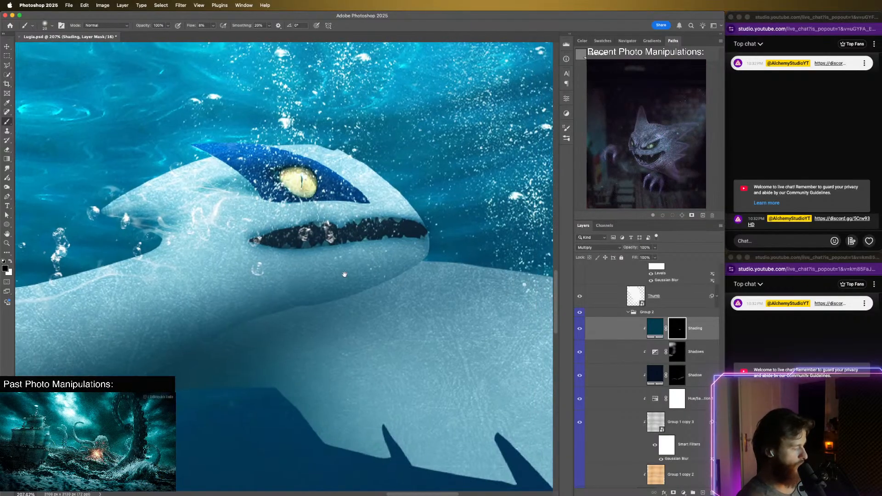
key("]")
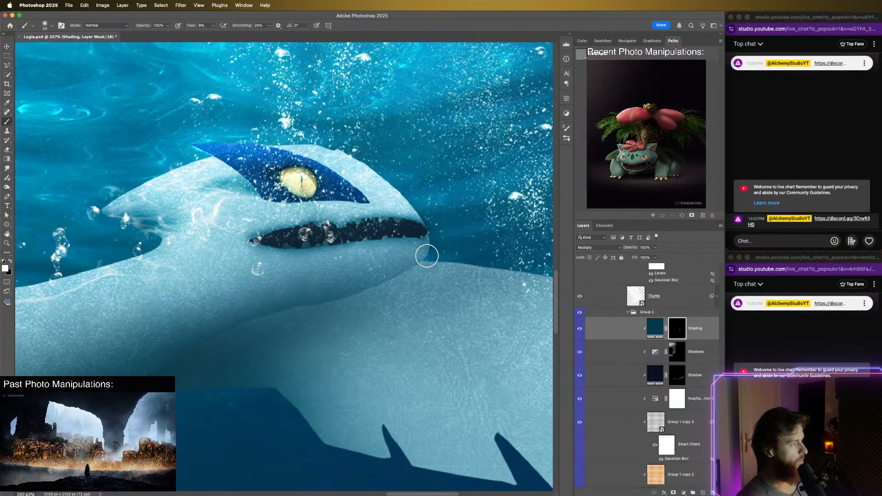
left_click_drag(346, 289, 413, 261)
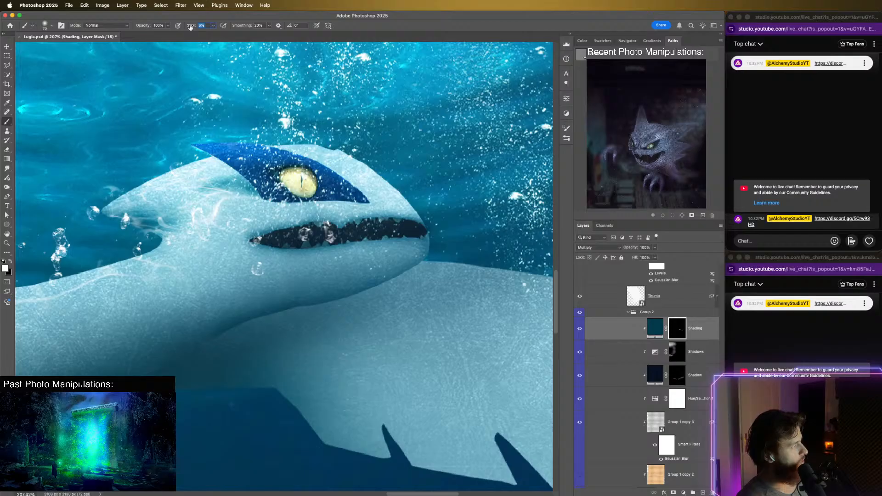
left_click_drag(190, 28, 188, 29)
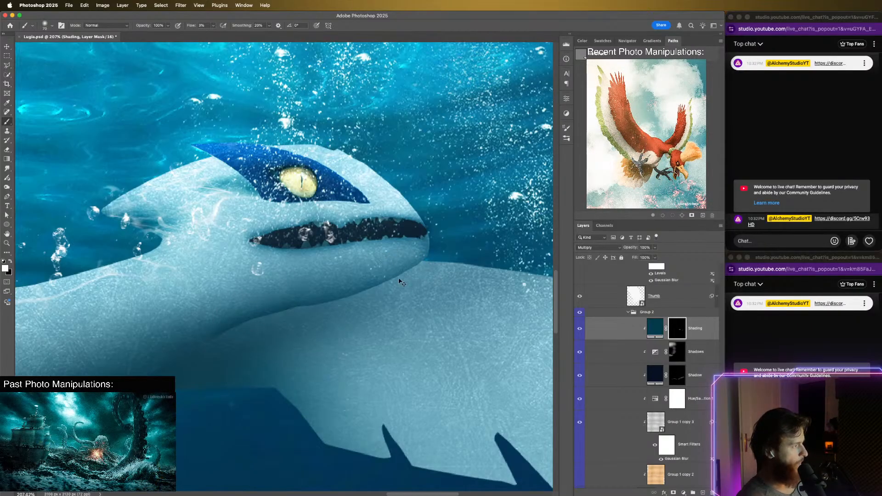
key("super+z")
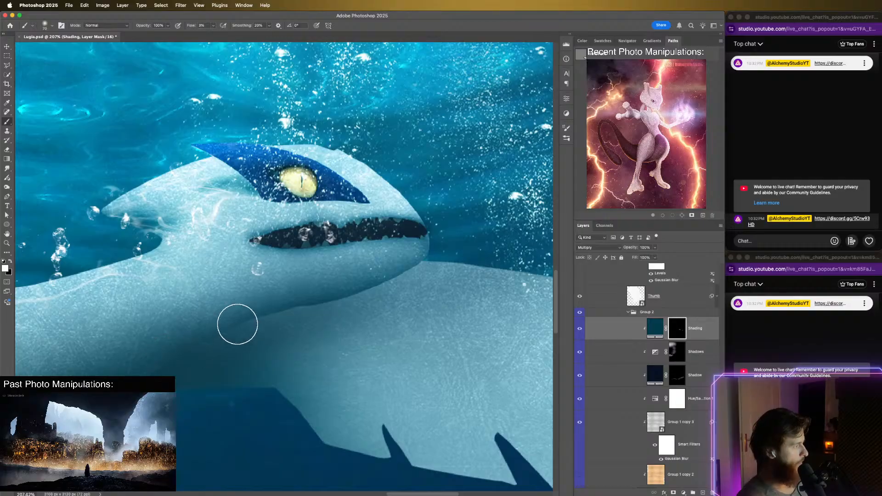
- Shade the body's lower edge around the dark-blue belly patch and its rear tip on the Shading mask, comparing the layer on and off
scroll(368, 388, "left", 10)
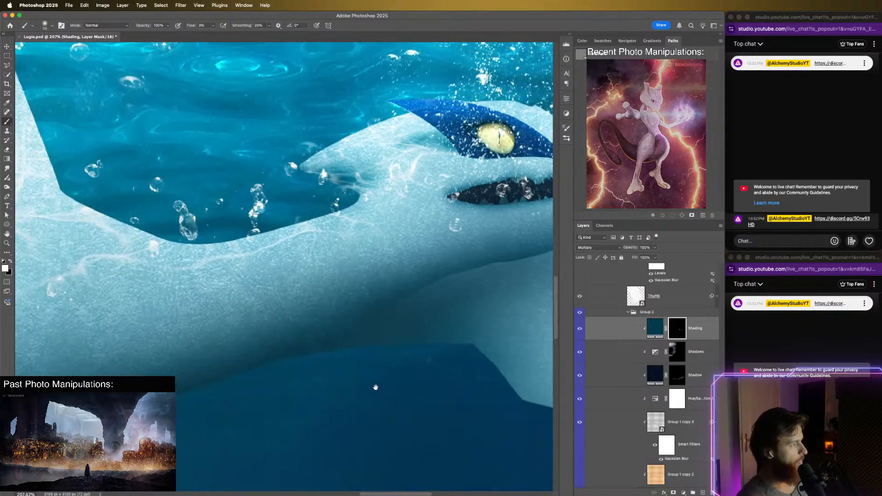
scroll(364, 404, "left", 10)
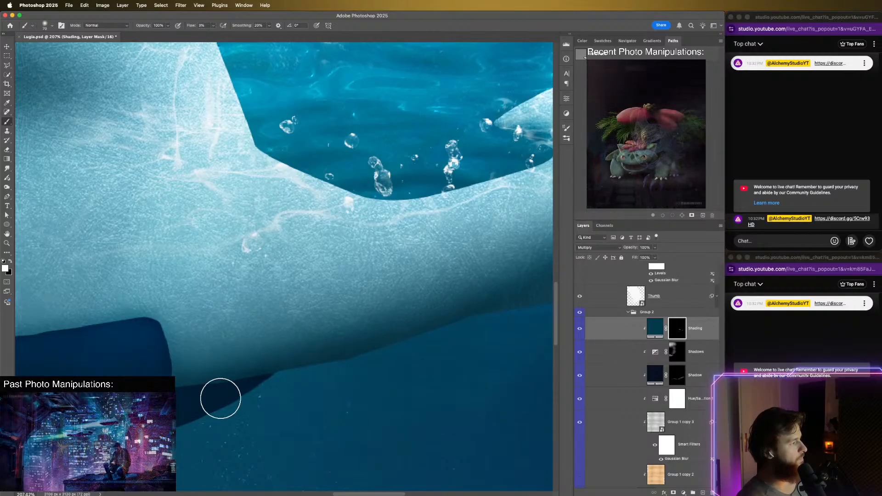
scroll(201, 435, "down", 5)
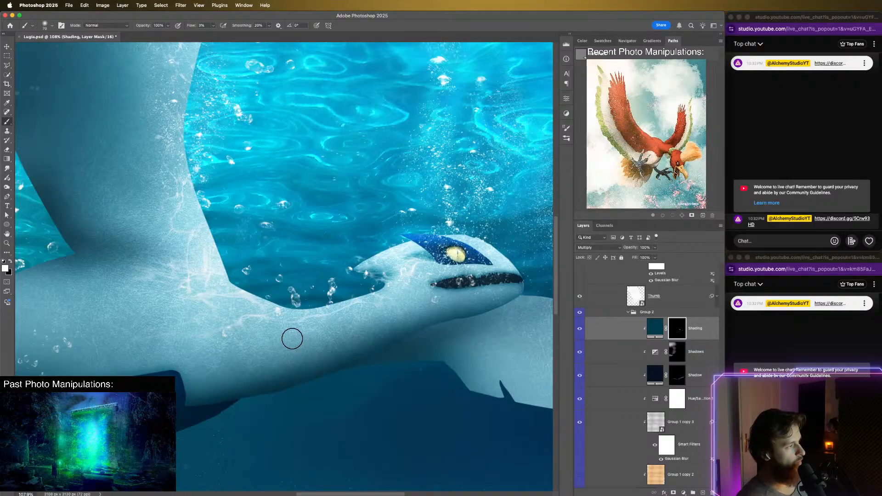
left_click_drag(224, 362, 328, 401)
scroll(303, 365, "up", 2)
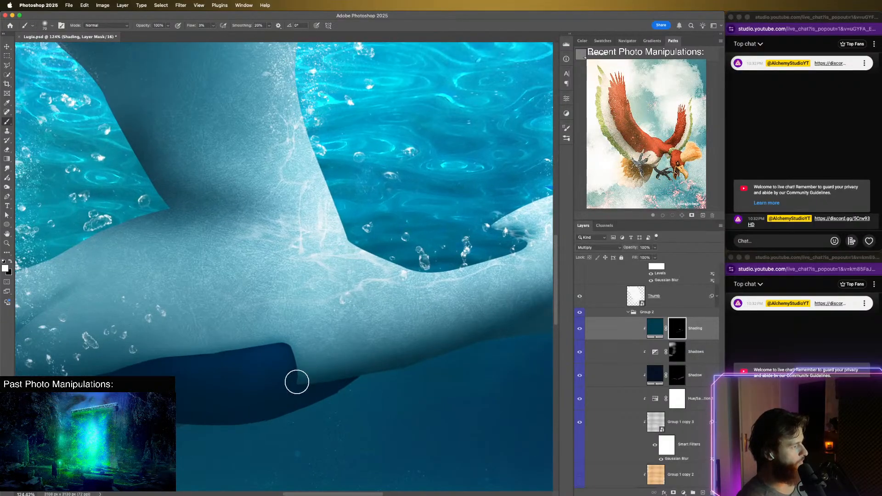
scroll(305, 389, "up", 2)
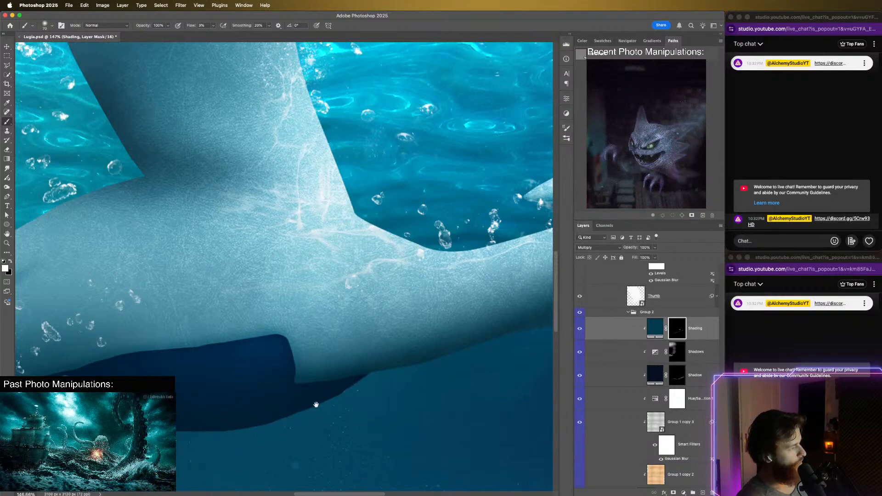
left_click_drag(317, 404, 349, 396)
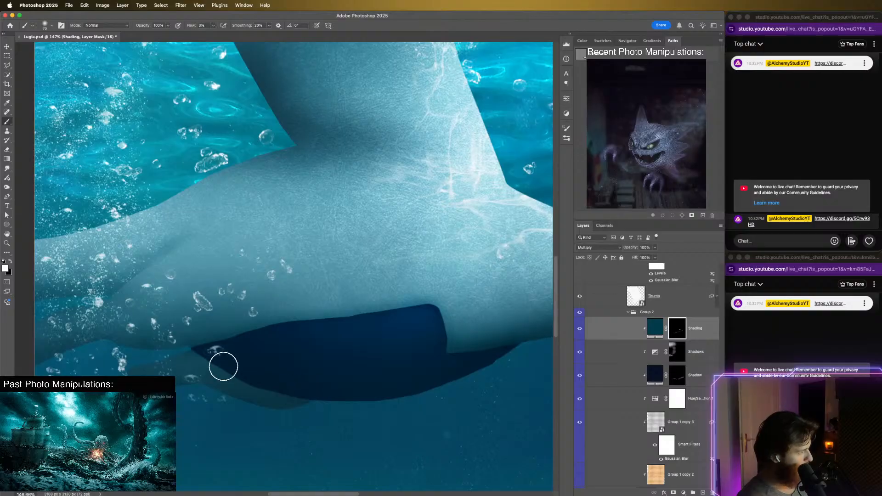
scroll(335, 385, "up", 2)
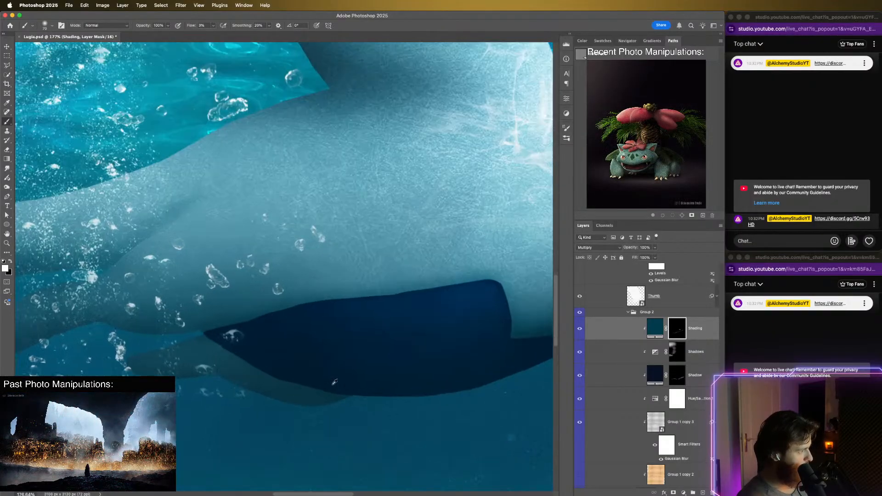
scroll(335, 383, "up", 1)
scroll(329, 385, "up", 1)
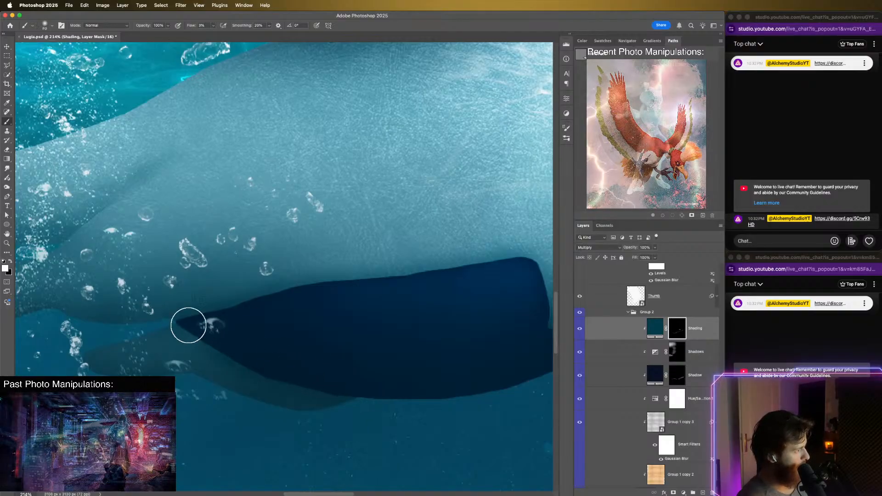
left_click(580, 329)
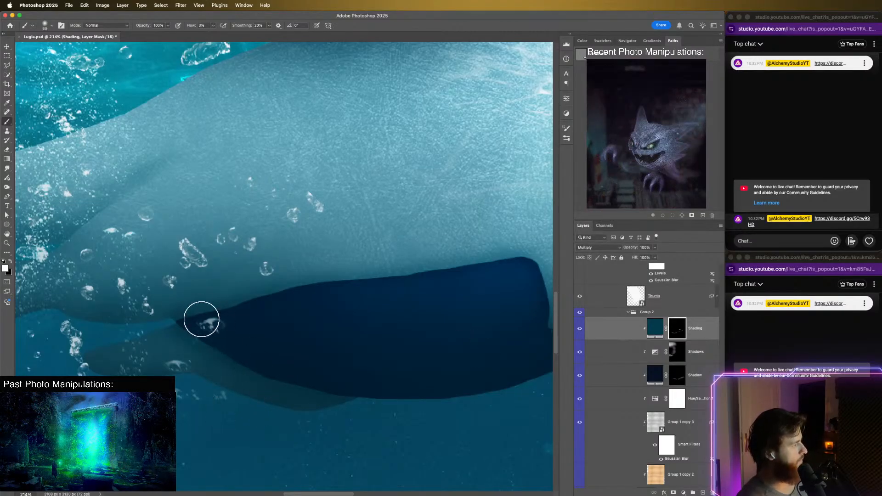
key("bracketleft")
key("bracketleft")
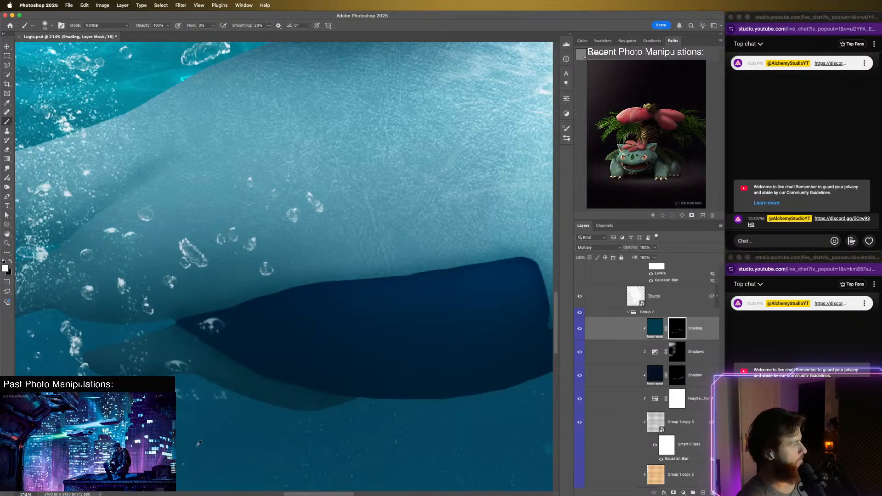
- Paint broader soft shading on the body just above the rear half of the belly patch with a larger brush
scroll(206, 428, "down", 5)
scroll(206, 429, "down", 3)
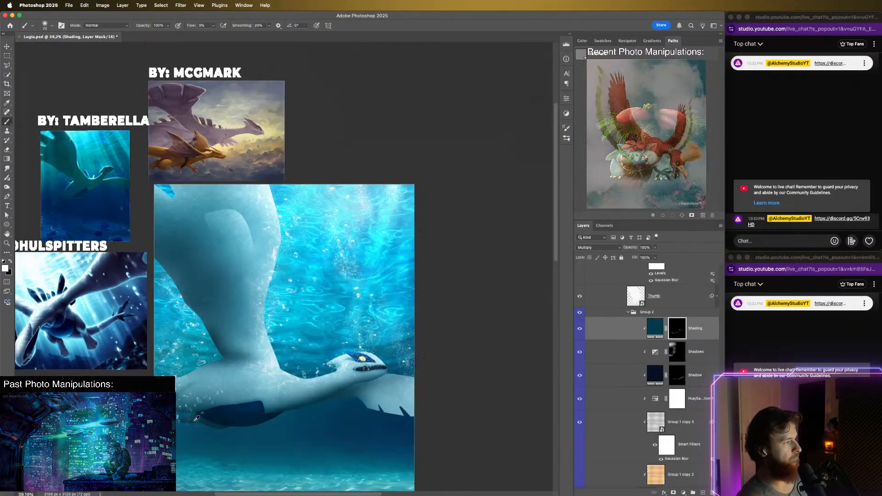
scroll(205, 393, "up", 6)
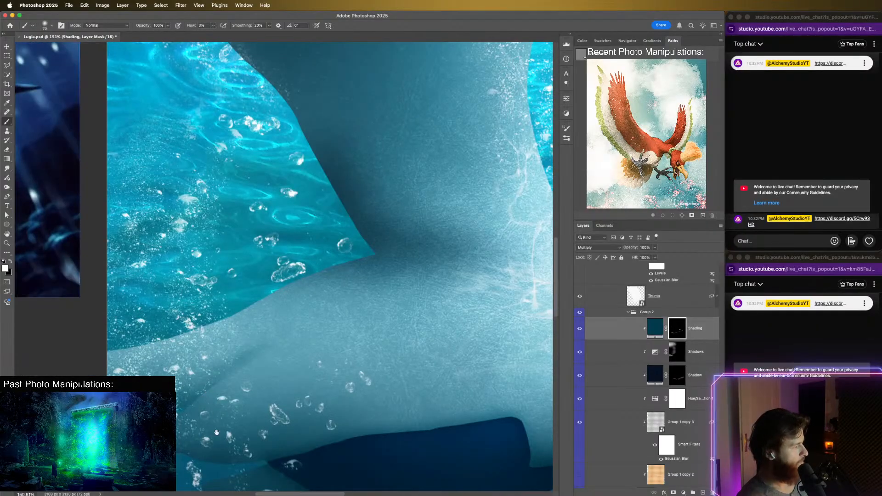
left_click_drag(217, 433, 217, 370)
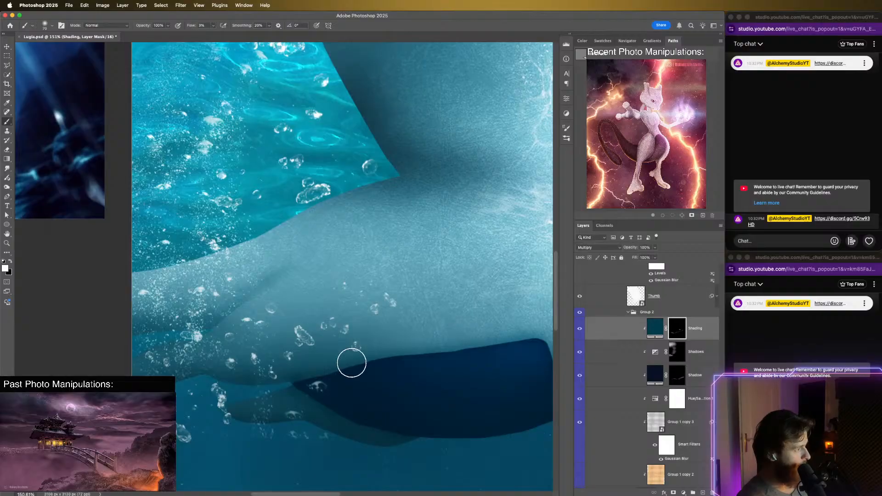
key("bracketright")
key("bracketright")
key("bracketright")
key("bracketright")
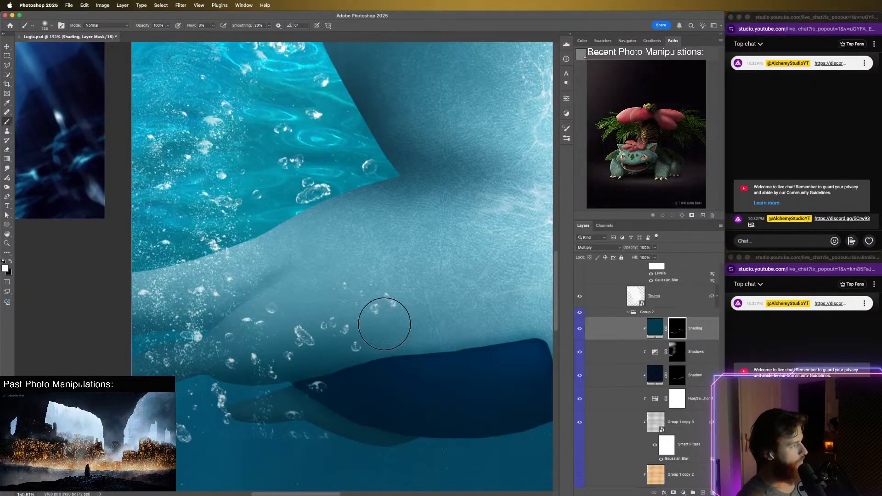
left_click_drag(421, 381, 387, 389)
left_click_drag(388, 389, 281, 368)
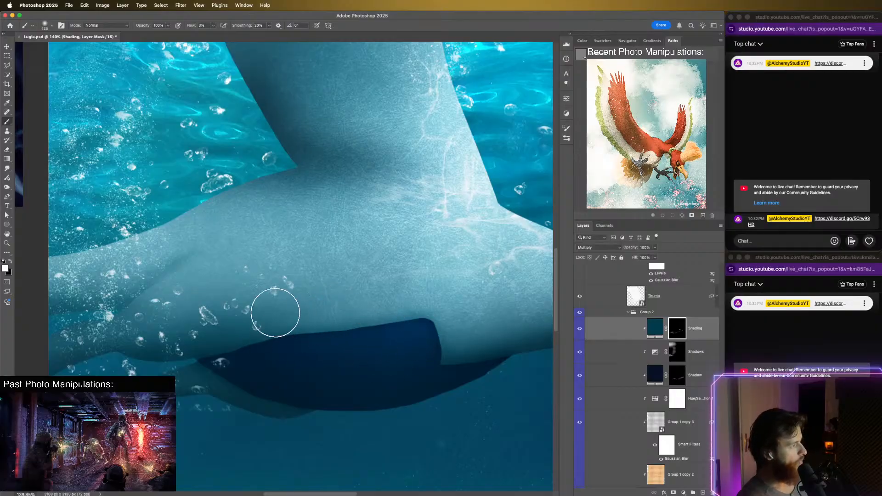
- Examine the shading above the belly patch and along the rear body, both up close and from a distance
scroll(274, 311, "down", 2)
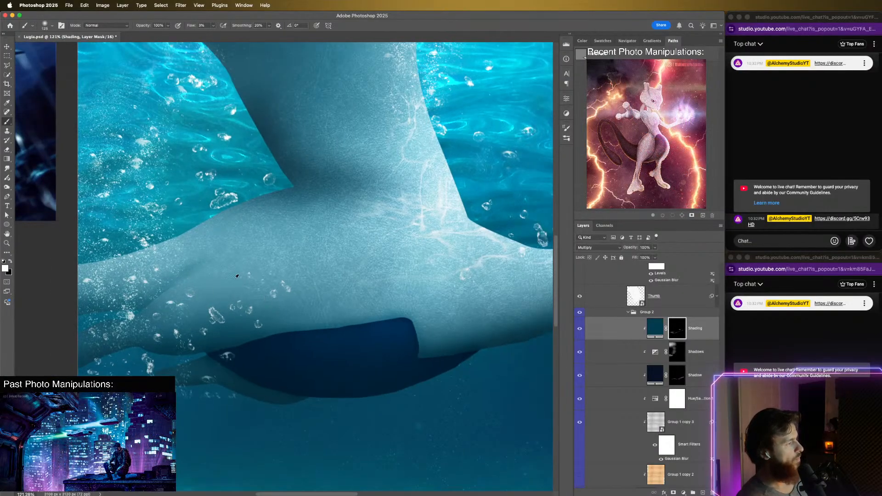
scroll(237, 276, "up", 4)
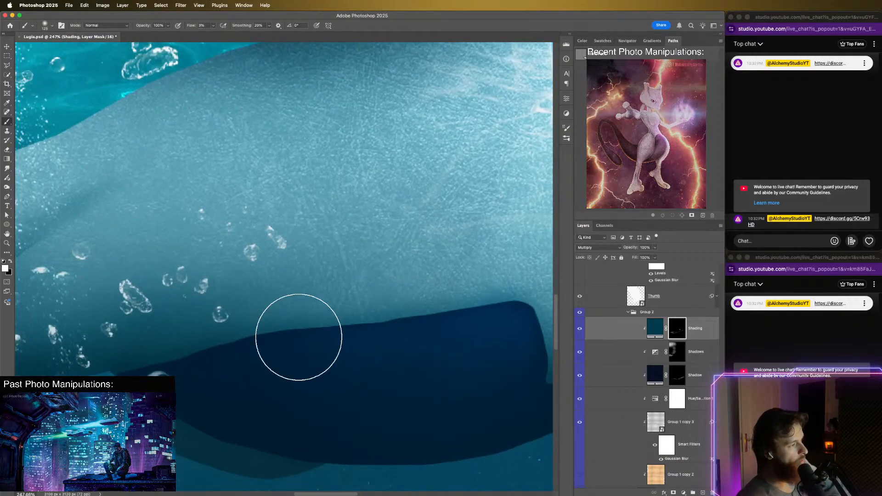
left_click_drag(279, 268, 423, 315)
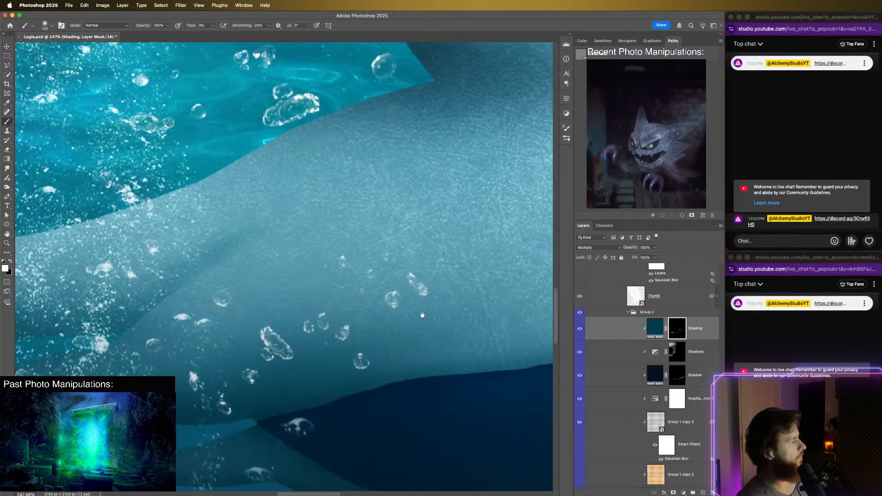
scroll(283, 311, "down", 1)
left_click_drag(171, 315, 313, 313)
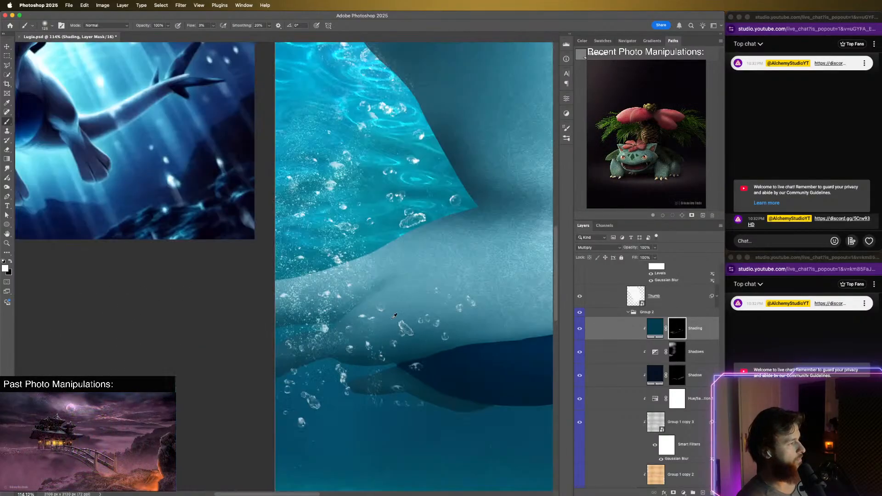
scroll(390, 276, "down", 3)
left_click_drag(457, 309, 324, 328)
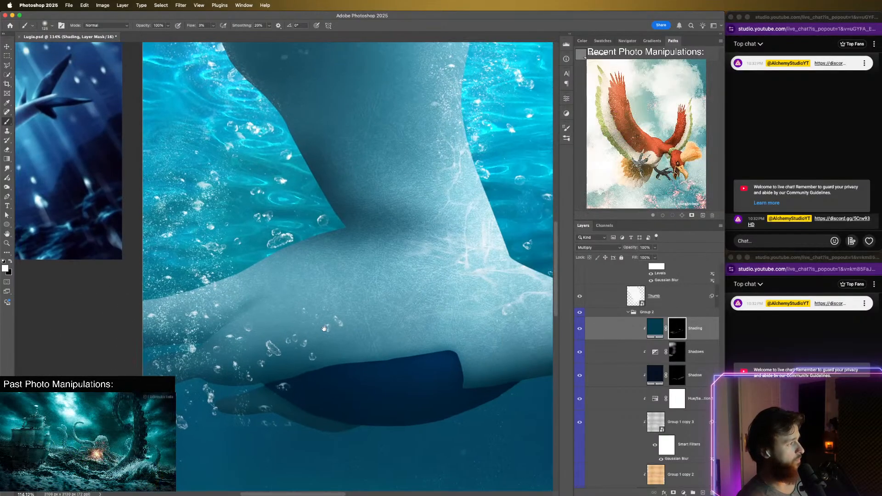
scroll(321, 317, "down", 2)
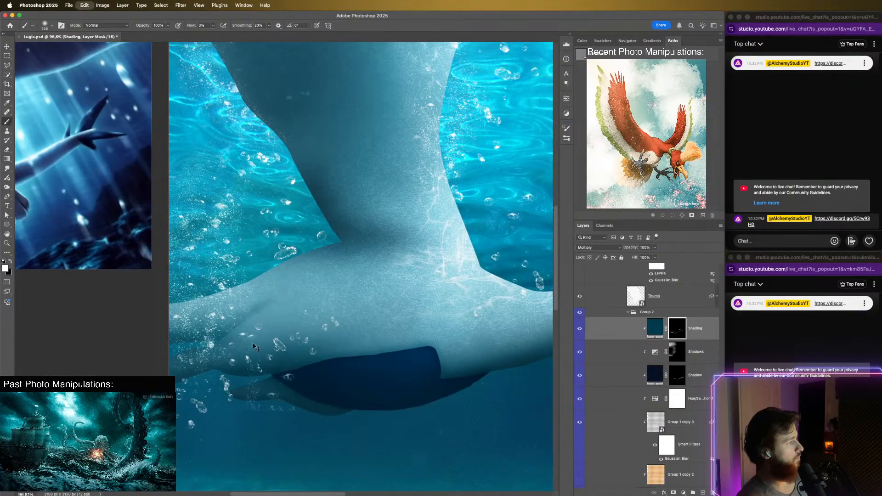
scroll(248, 336, "right", 5)
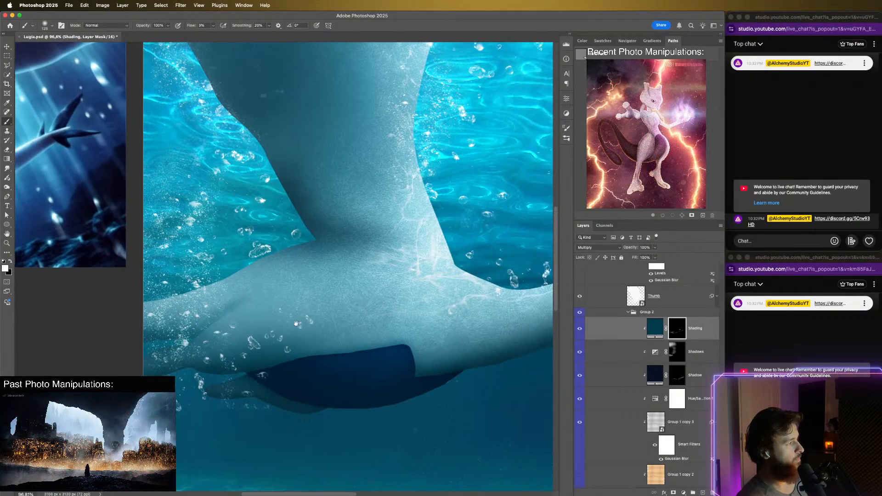
- Enlarge the brush for working on the Shading layer mask around the creature's body and belly
scroll(217, 307, "down", 1)
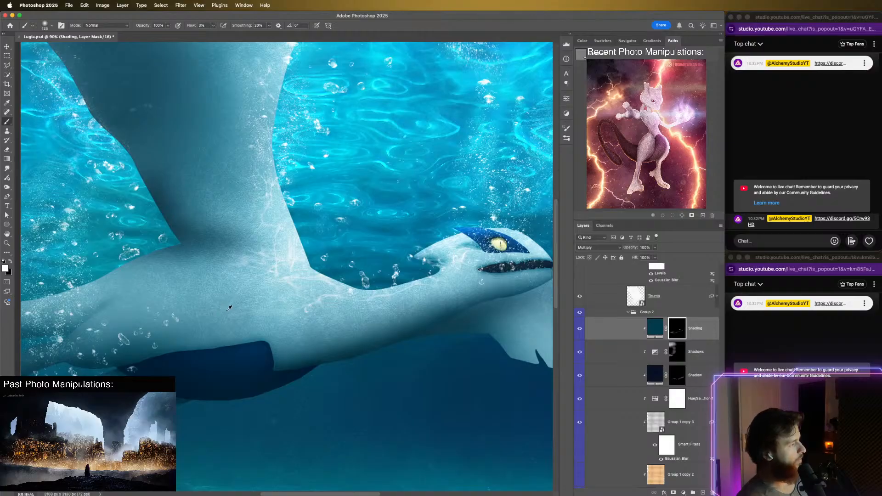
scroll(229, 308, "up", 2)
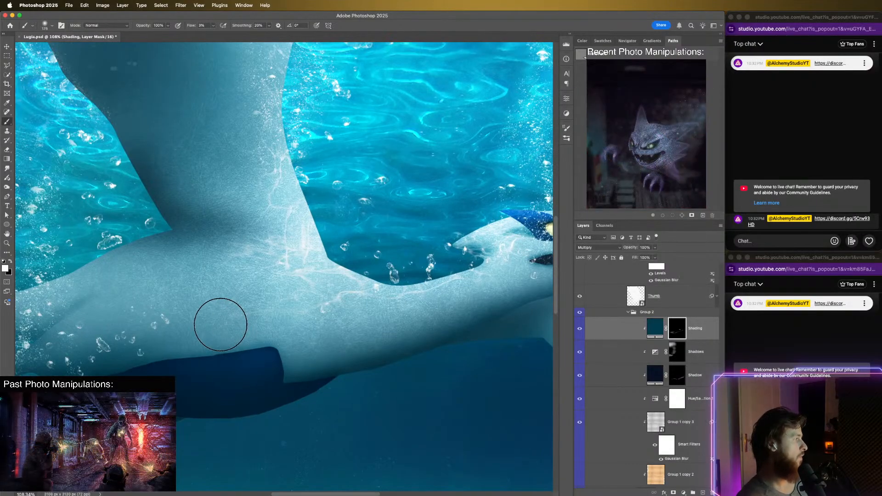
scroll(193, 291, "left", 3)
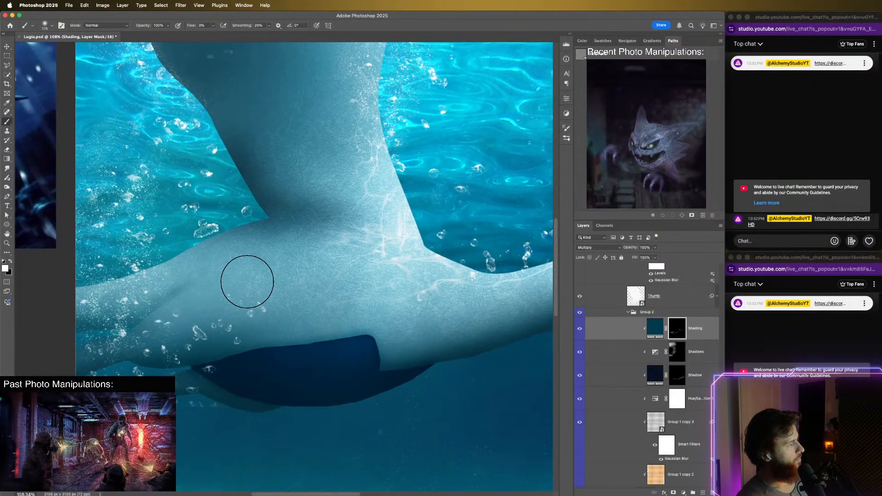
key("bracketright")
key("bracketright")
key("bracketright")
key("bracketright")
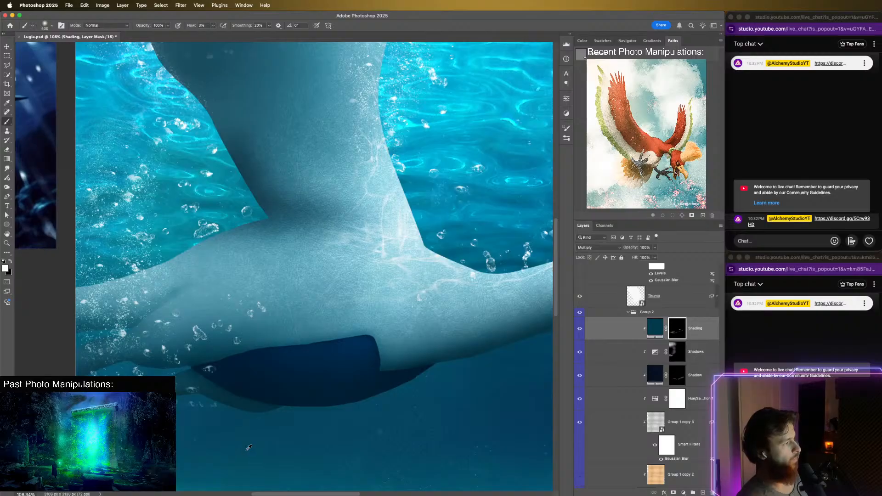
- Examine the body shading in the whole composition and inspect the neck and far wing up close
scroll(249, 447, "down", 10)
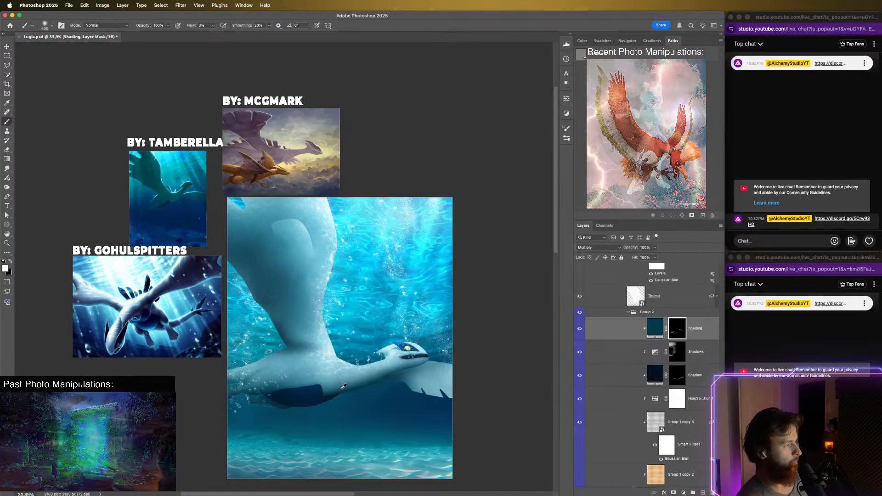
scroll(352, 383, "up", 5)
scroll(358, 382, "down", 2)
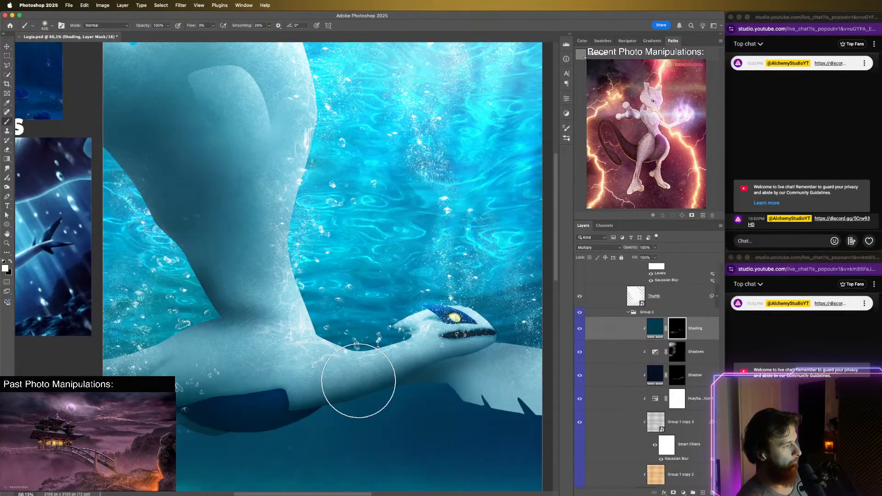
scroll(359, 381, "down", 3)
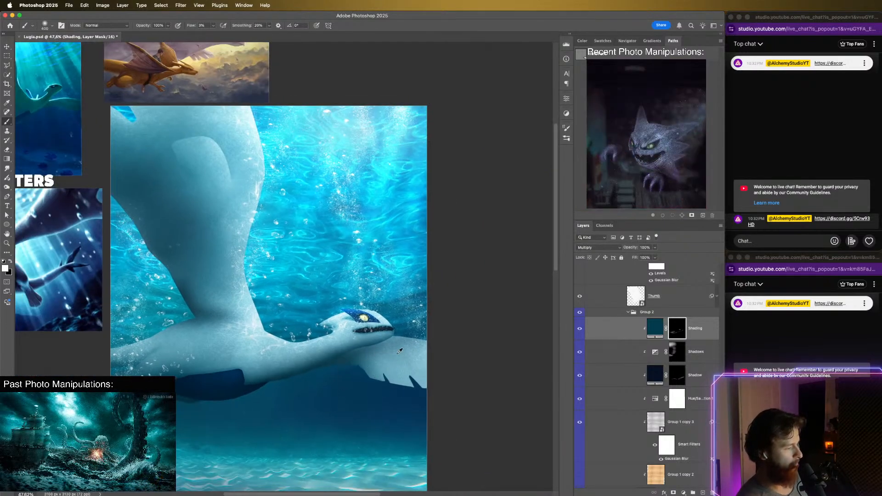
scroll(400, 351, "up", 4)
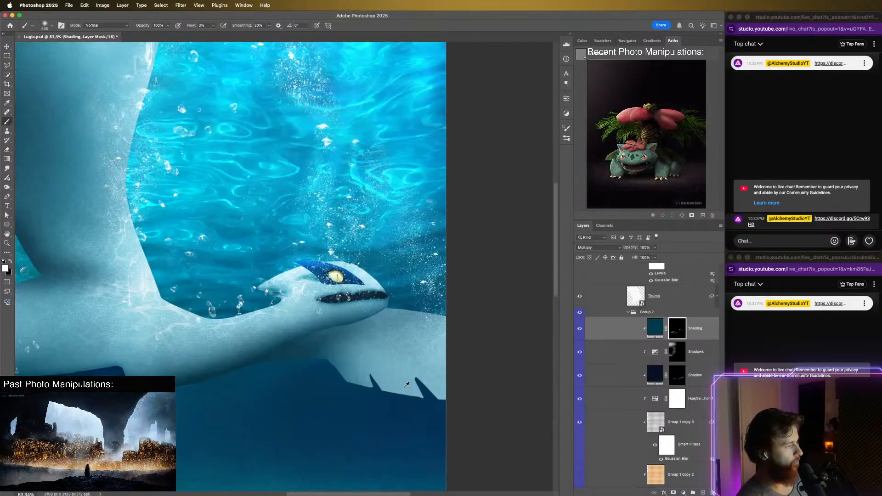
- Copy the Shading layer from Group 2 to directly above the Shadow copy layer and clip it to the far wing's layers
scroll(662, 345, "up", 3)
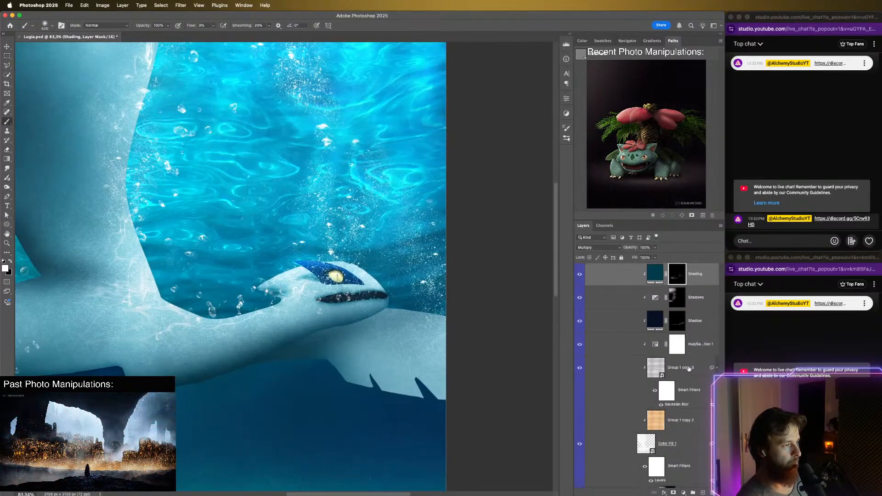
scroll(682, 381, "down", 3)
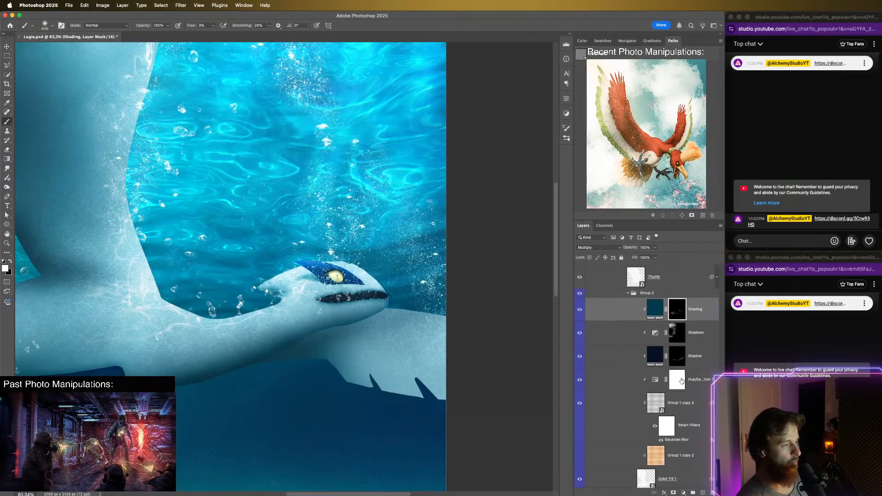
left_click(709, 291)
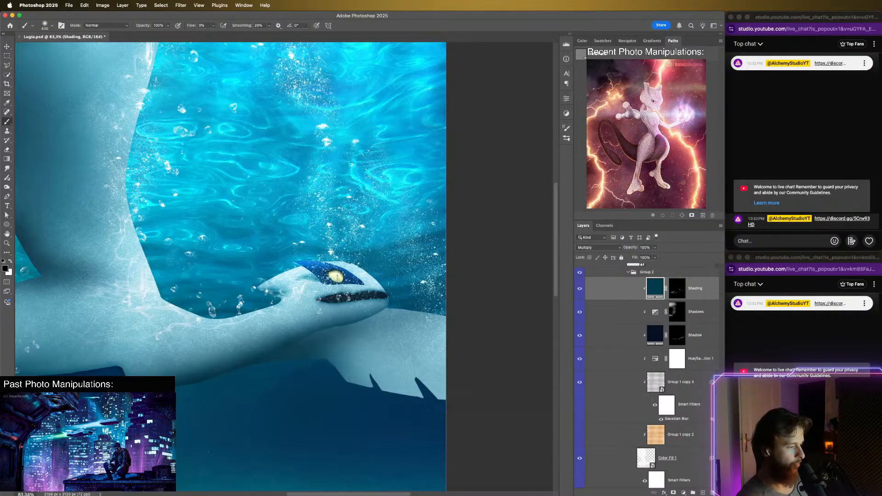
scroll(689, 431, "down", 5)
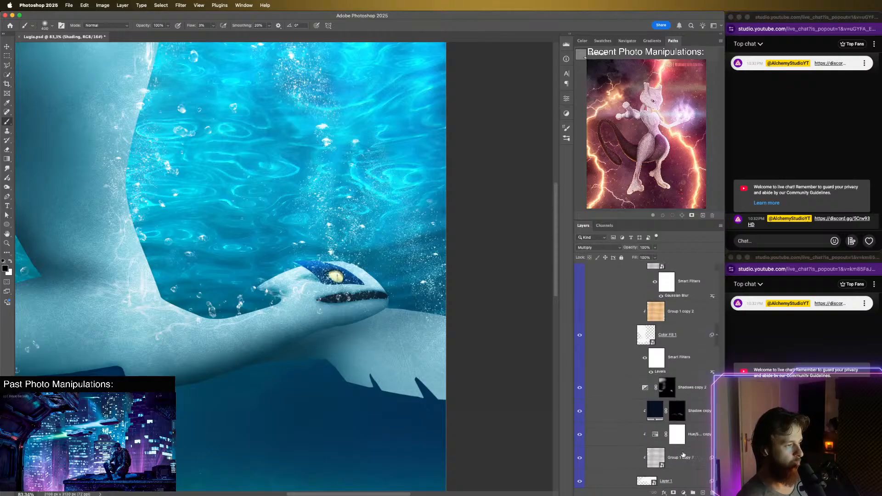
left_click(688, 405)
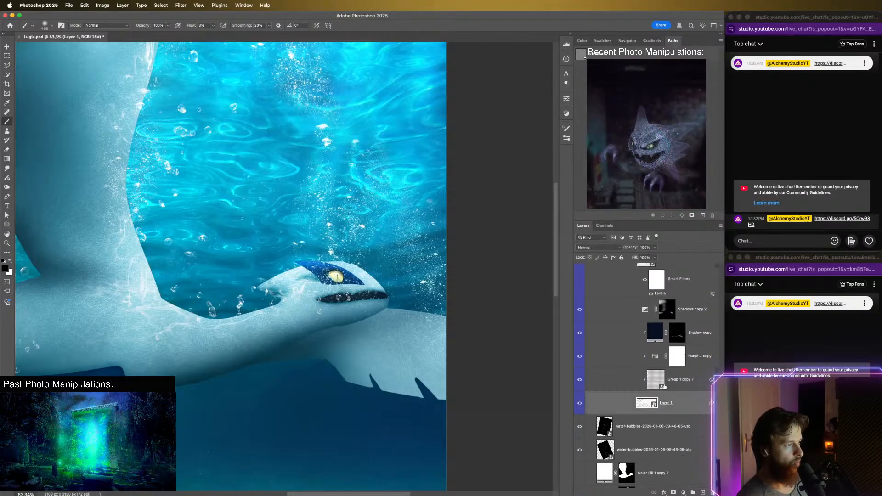
scroll(689, 381, "up", 2)
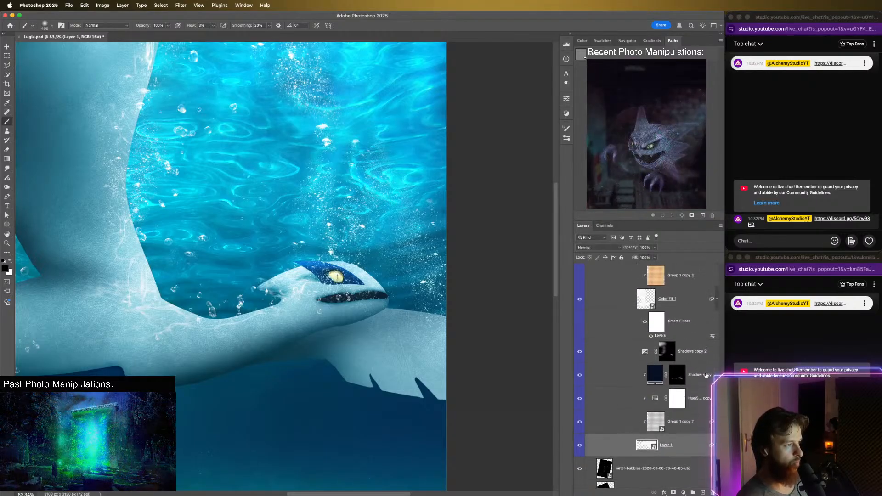
left_click(706, 374)
key("super+v")
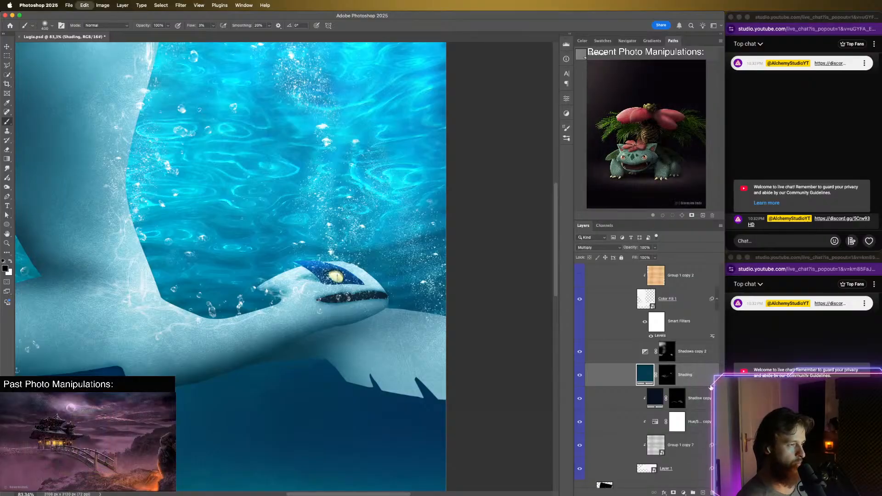
left_click(711, 386, "alt")
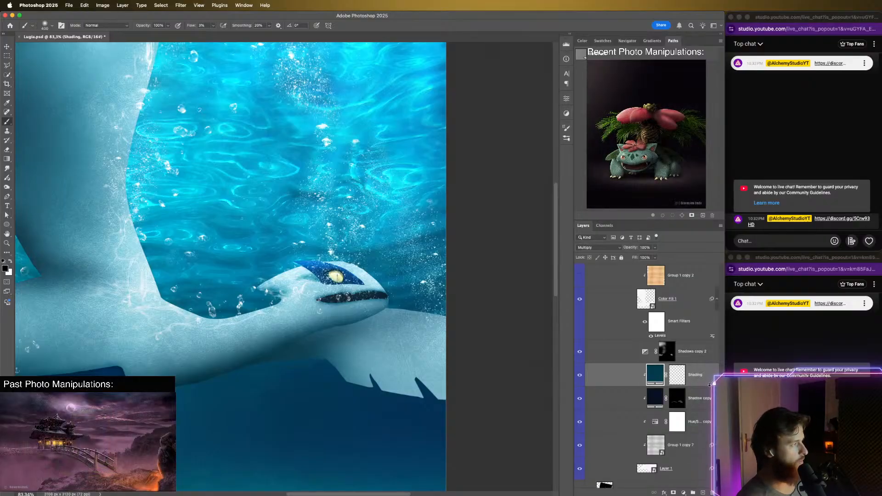
- Paint soft shading on the far wing below the head and neck in the copied Shading layer's mask, adjusting the brush size
left_click(676, 380)
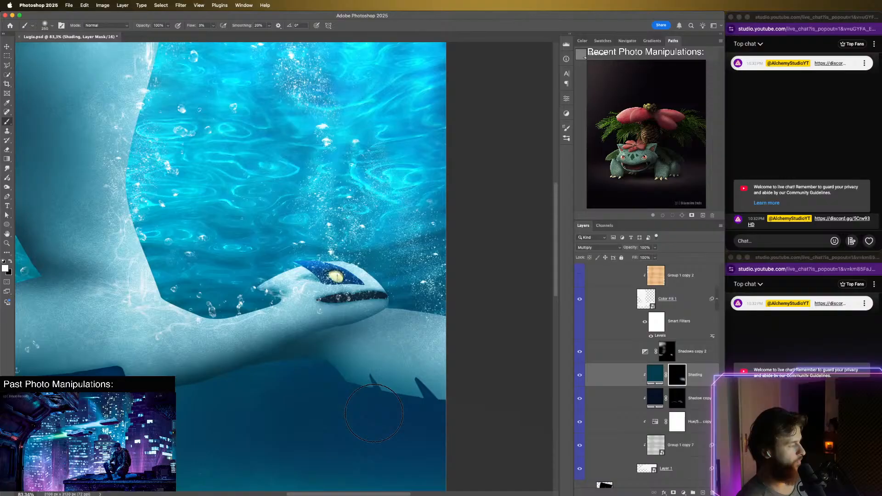
key("bracketleft")
key("bracketleft")
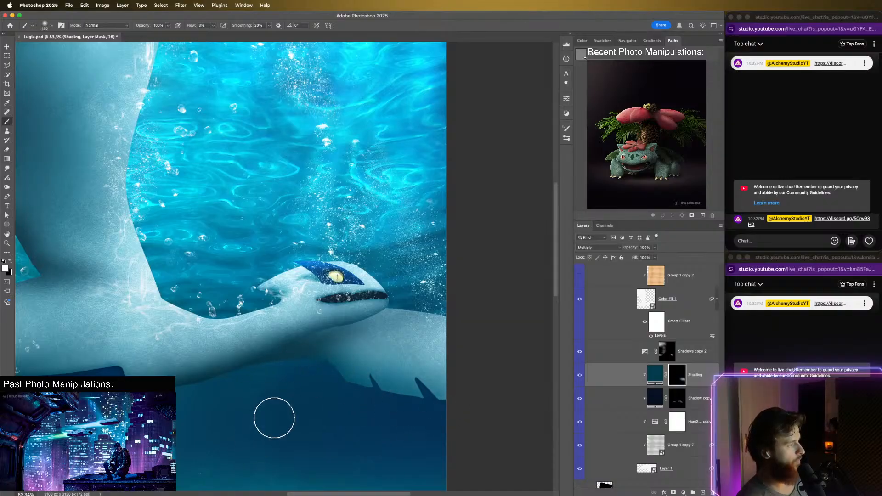
key("bracketright")
key("bracketright")
key("bracketright")
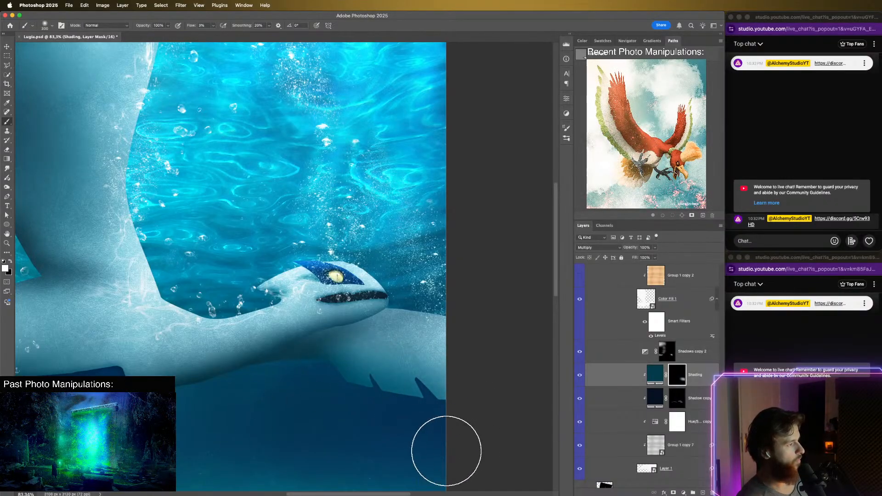
- Examine the shading on the far wing, head, neck, body and raised wing, comparing the composition with the reference artworks
scroll(444, 429, "down", 1)
scroll(444, 429, "down", 4)
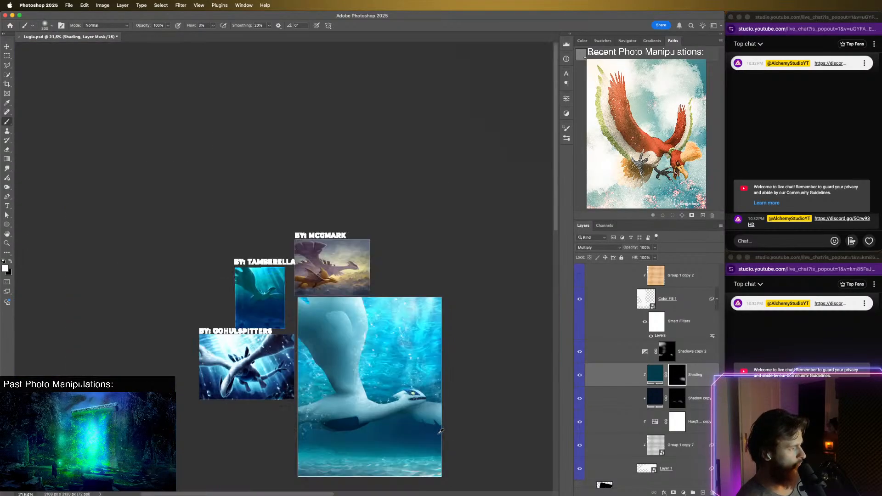
scroll(432, 430, "up", 2)
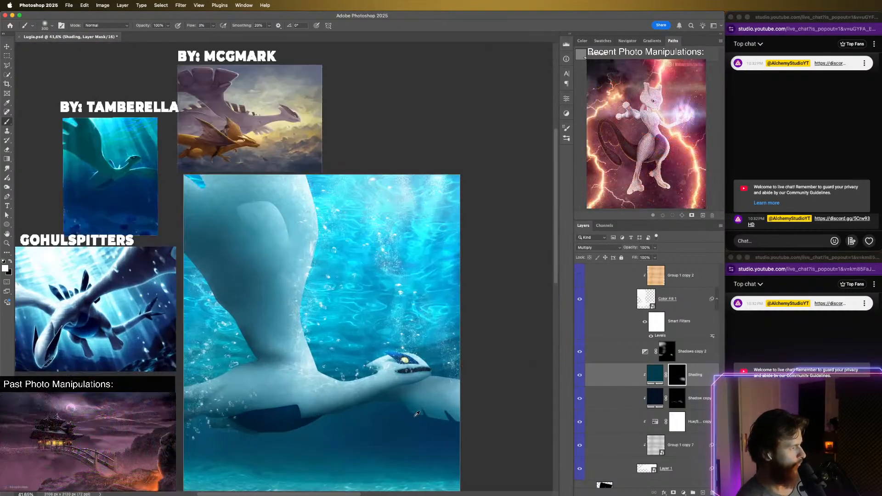
scroll(416, 414, "up", 2)
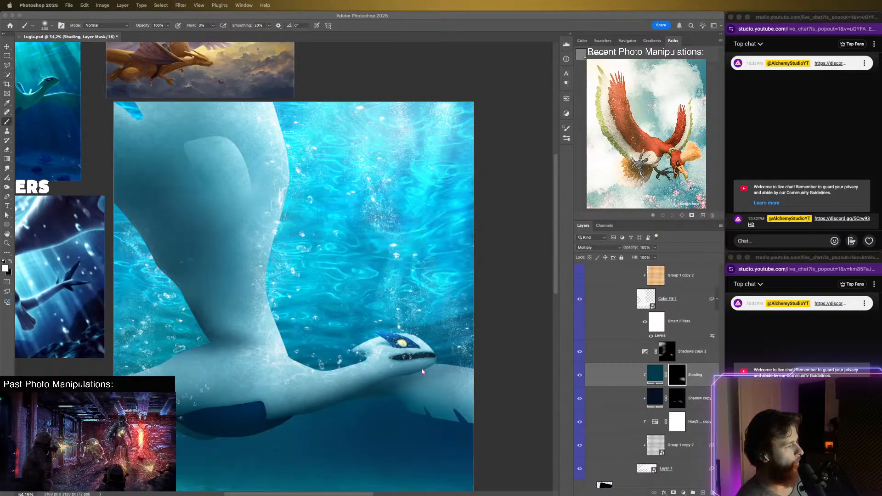
scroll(422, 370, "up", 3)
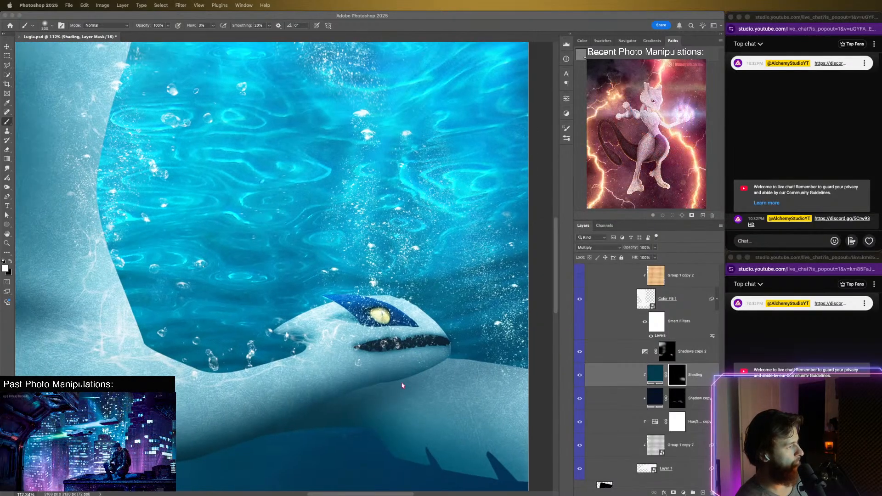
scroll(324, 368, "up", 1)
scroll(325, 368, "down", 2)
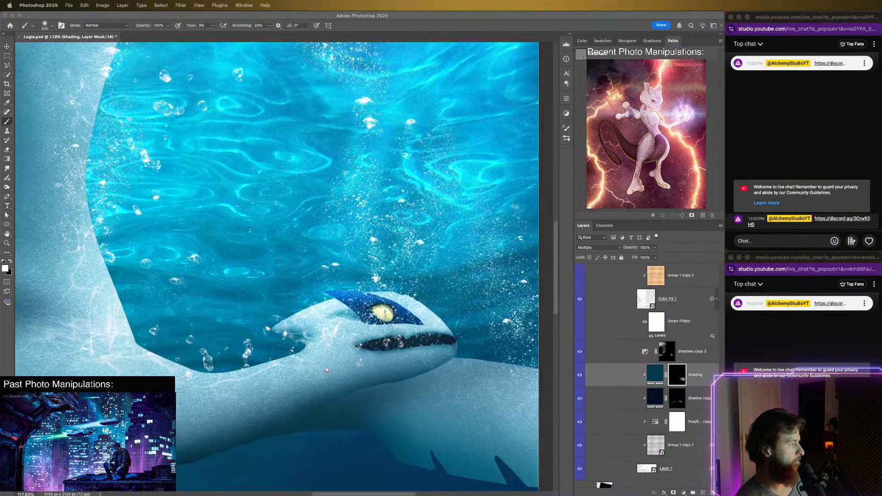
scroll(318, 357, "up", 2)
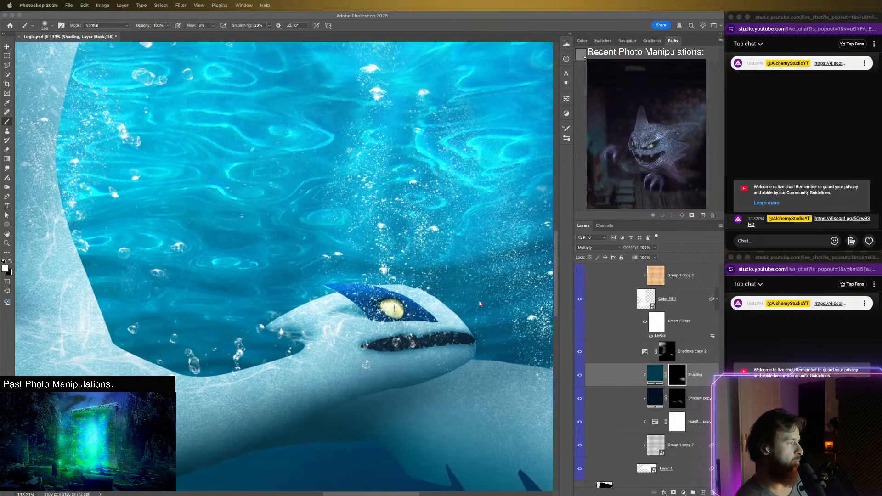
left_click(481, 369)
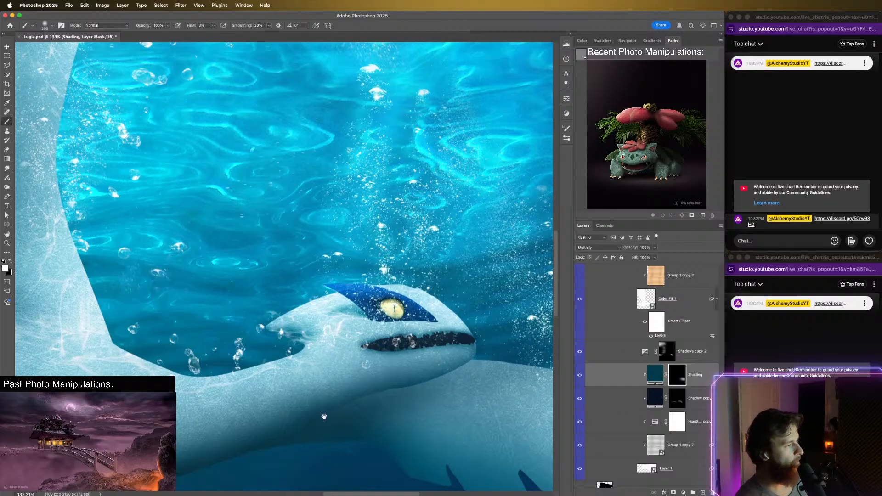
left_click_drag(324, 417, 505, 371)
left_click_drag(313, 328, 439, 391)
scroll(411, 385, "down", 2)
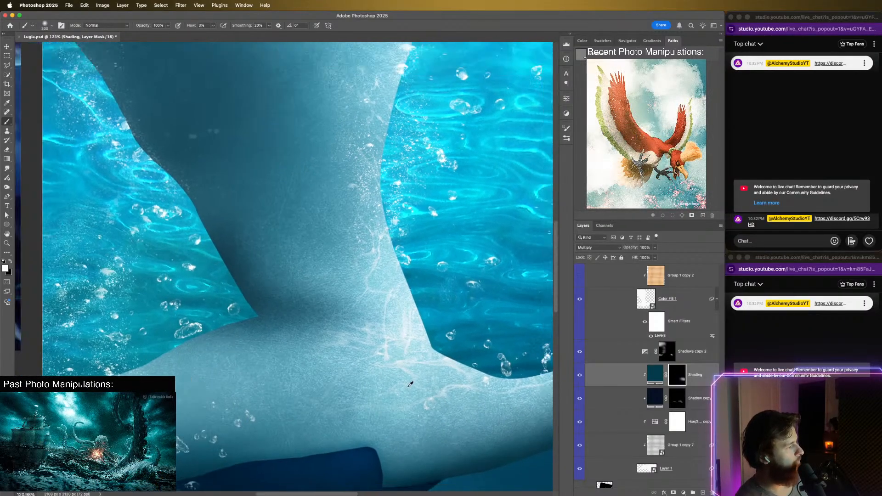
scroll(407, 385, "down", 10)
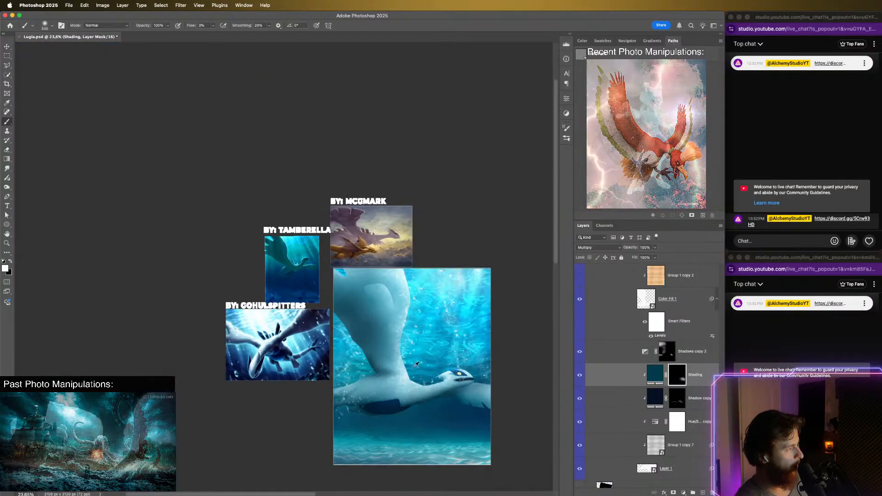
scroll(409, 314, "up", 10)
scroll(408, 313, "down", 5)
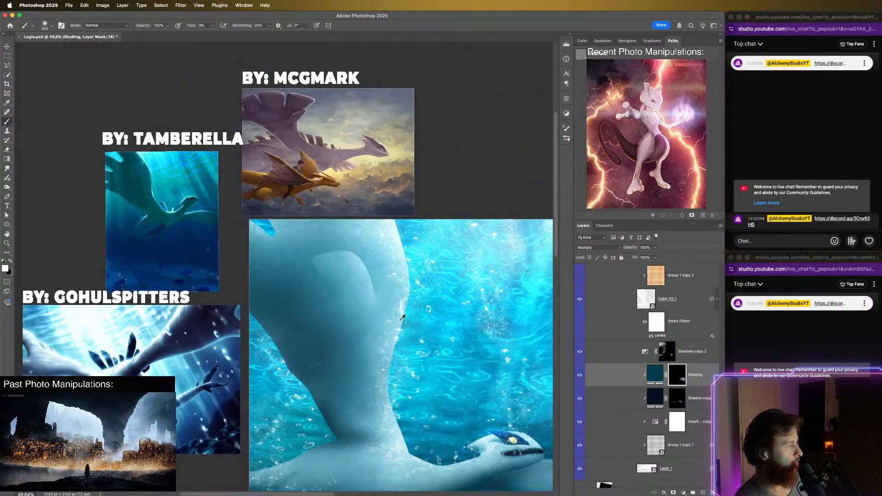
scroll(401, 317, "up", 1)
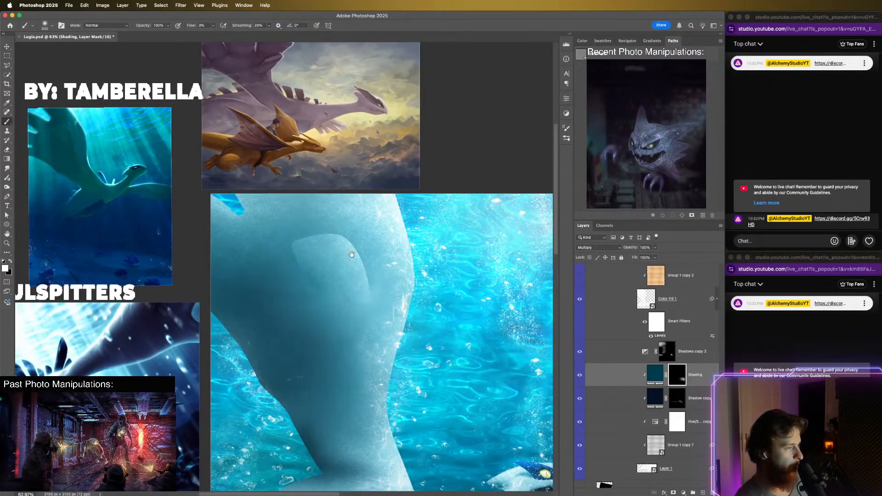
left_click_drag(364, 279, 419, 301)
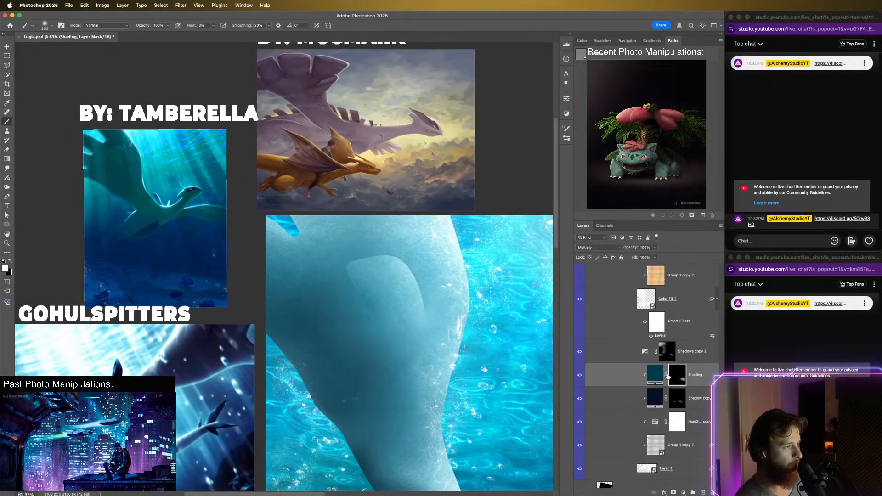
- Paint darker shading around the thumb of the raised wing in the mask of Group 2's Shading layer
scroll(690, 353, "up", 2)
scroll(691, 353, "up", 3)
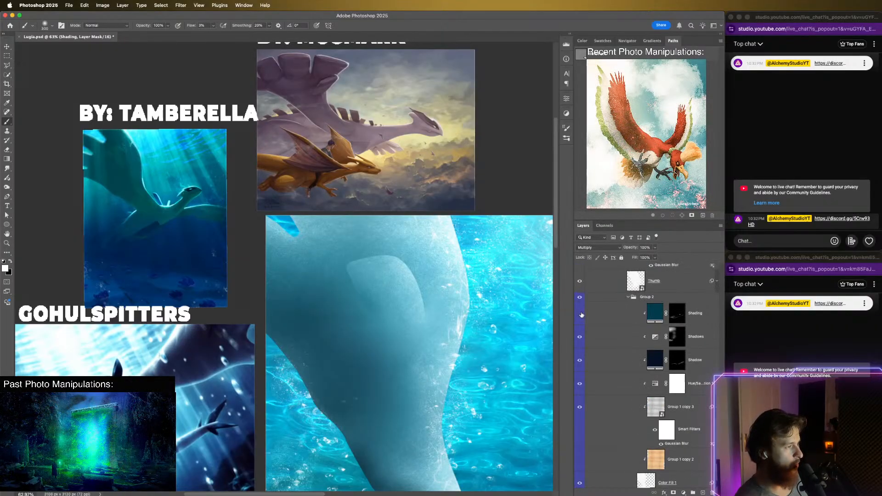
left_click(682, 315)
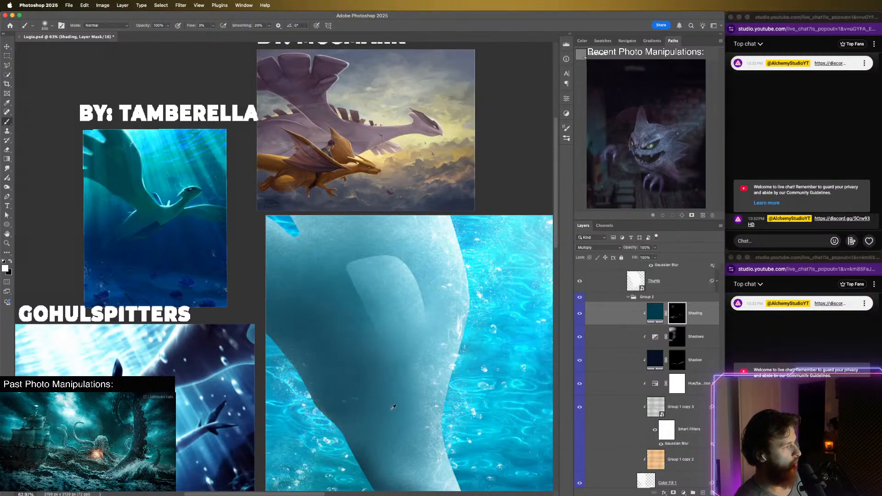
- Paint finer shading on the raised wing near the gap between its fingers in Group 2's Shading mask, using a smaller brush
scroll(388, 391, "down", 5)
scroll(379, 363, "up", 6)
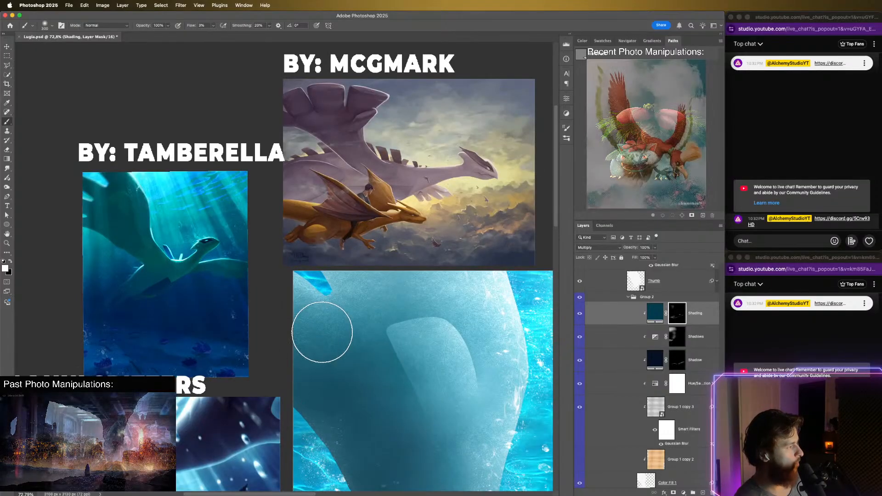
key("bracketleft")
key("bracketleft")
key("bracketleft")
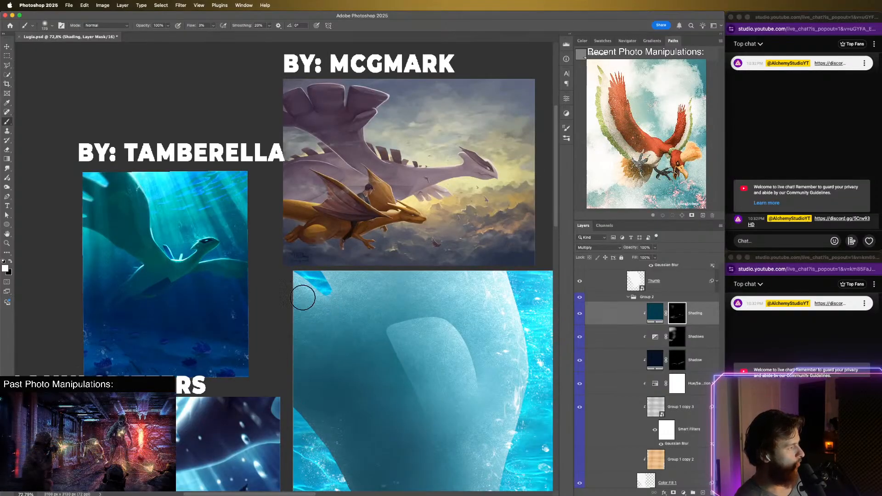
key("bracketleft")
key("bracketleft")
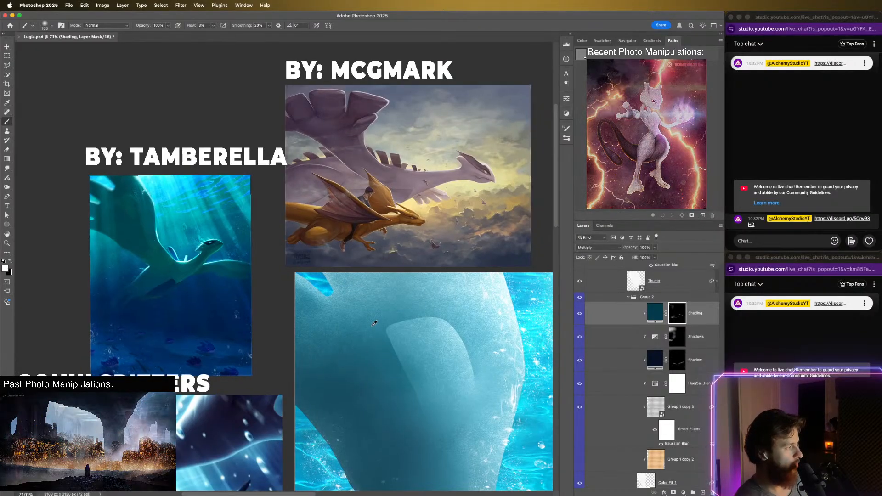
scroll(372, 317, "down", 3)
scroll(353, 311, "up", 5)
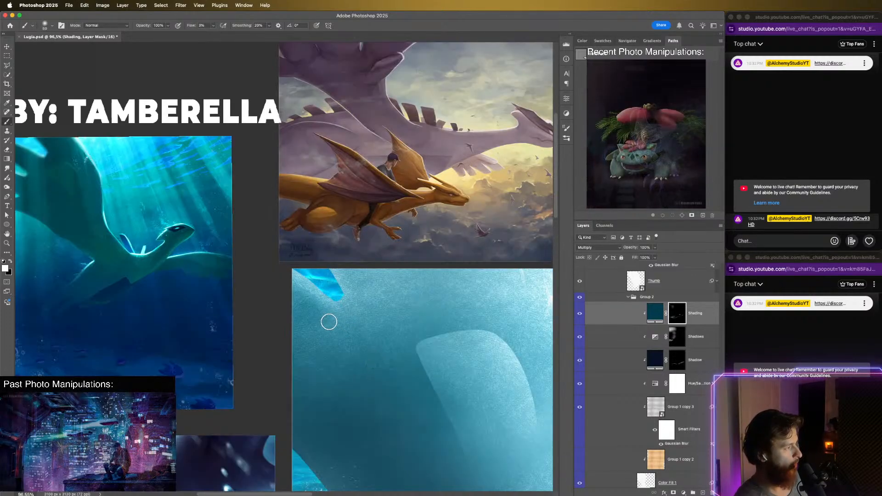
scroll(375, 390, "down", 5)
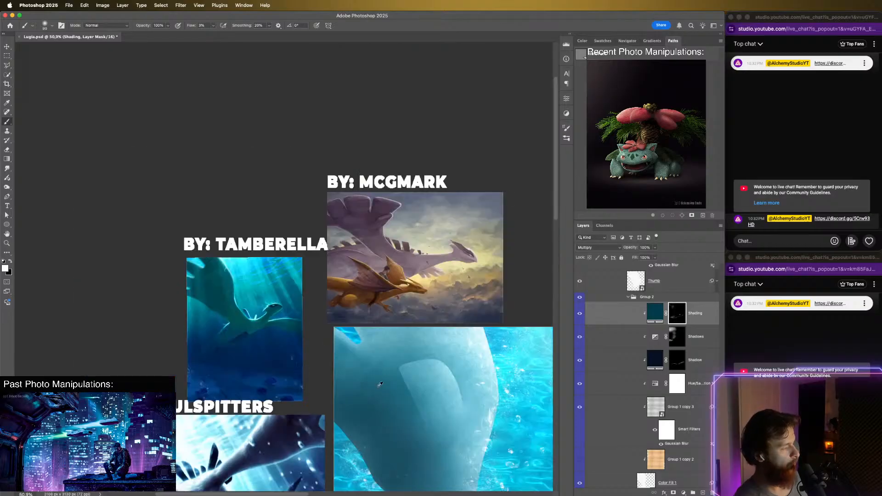
scroll(396, 381, "down", 1)
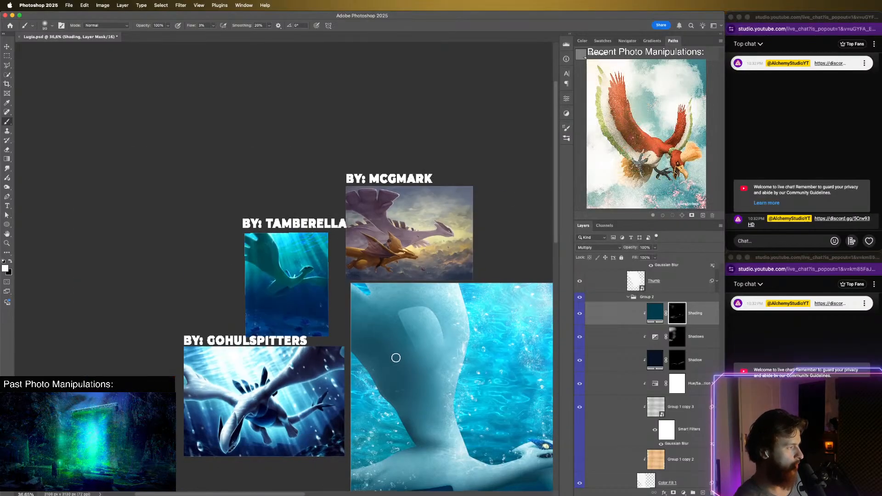
scroll(396, 360, "down", 1)
scroll(398, 355, "up", 2)
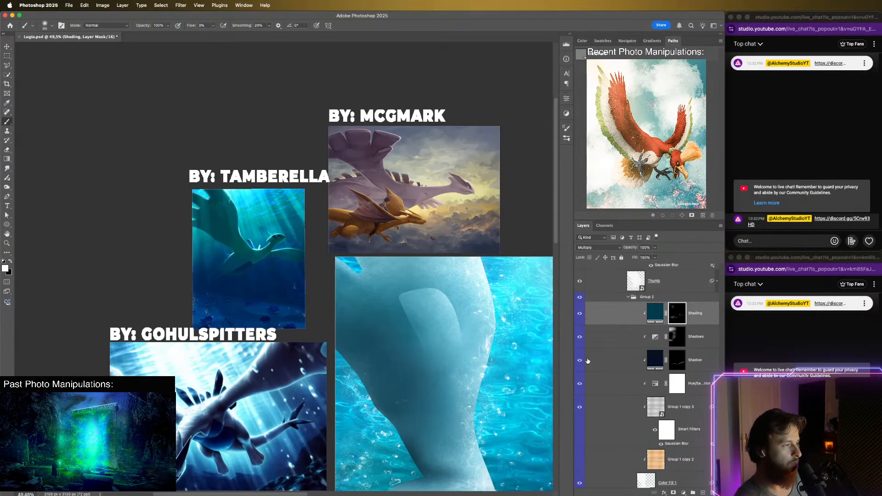
- Copy Group 2's Shading layer to directly above the Shadows layer over the Thumb layer and clip it to the thumb
scroll(666, 315, "up", 5)
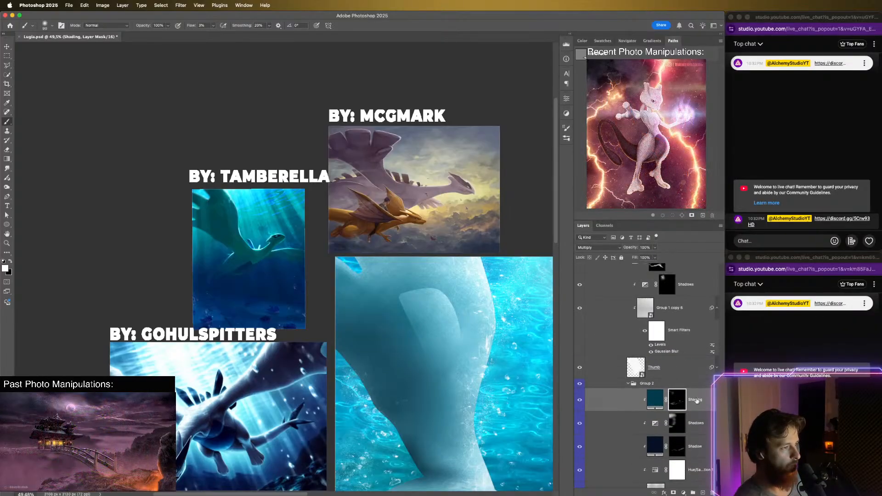
left_click_drag(697, 399, 695, 321)
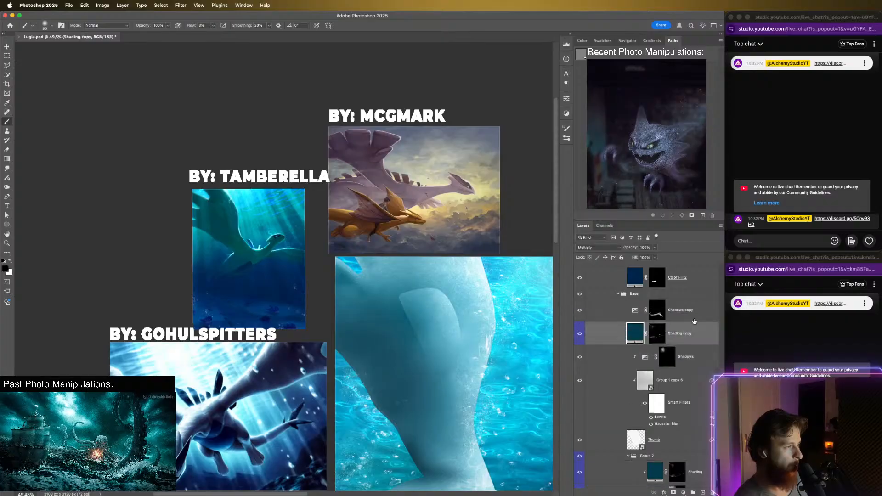
left_click(694, 346, "alt")
left_click(696, 345, "alt")
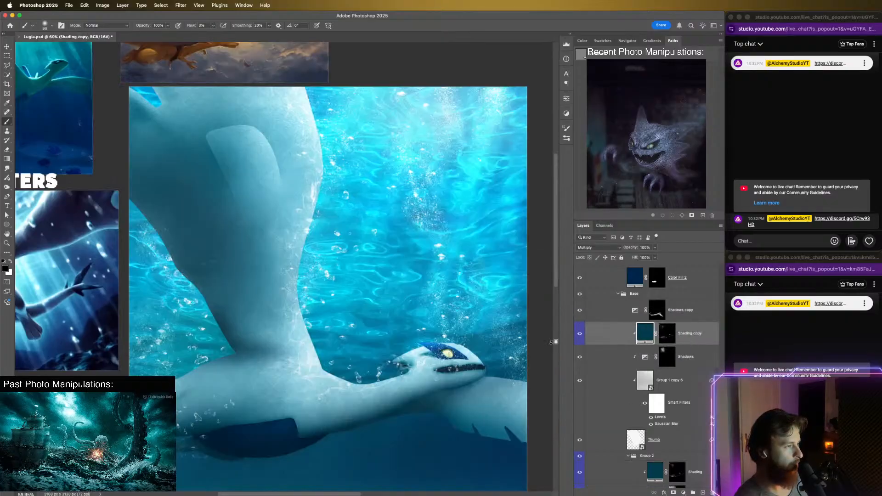
- Clear the copied Shading layer's mask to black and paint soft shading over the thumb's inner edge and base, varying the brush size
left_click_drag(225, 176, 325, 202)
scroll(360, 177, "up", 1)
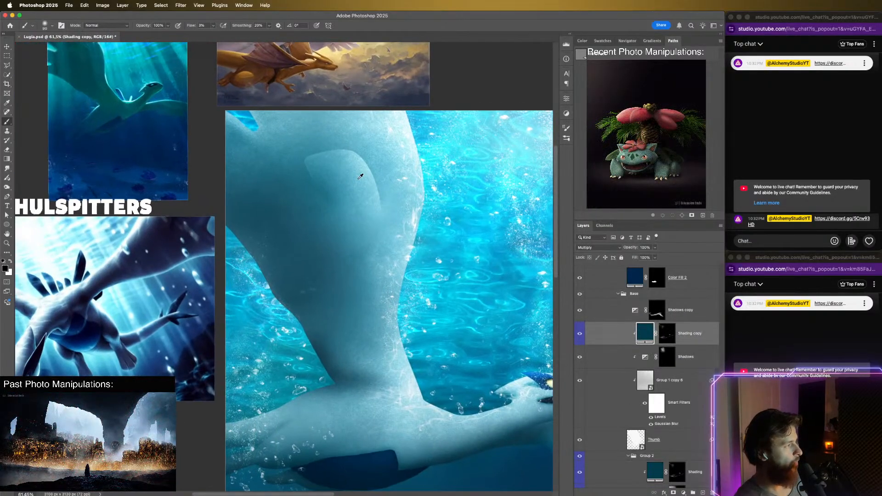
scroll(347, 211, "up", 10)
scroll(336, 226, "down", 10)
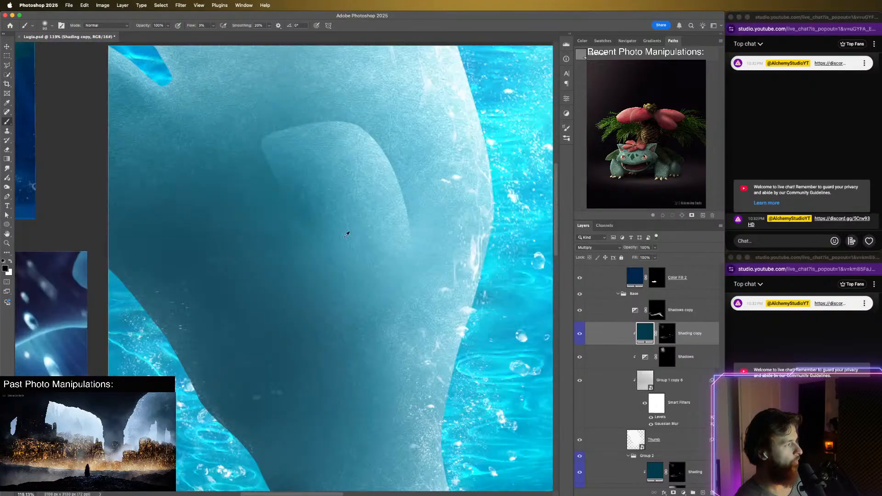
left_click(668, 332)
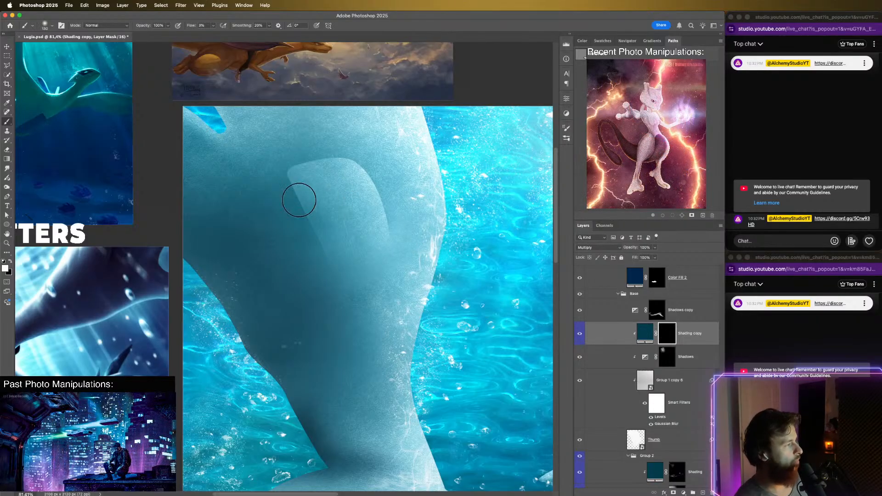
key("bracketright")
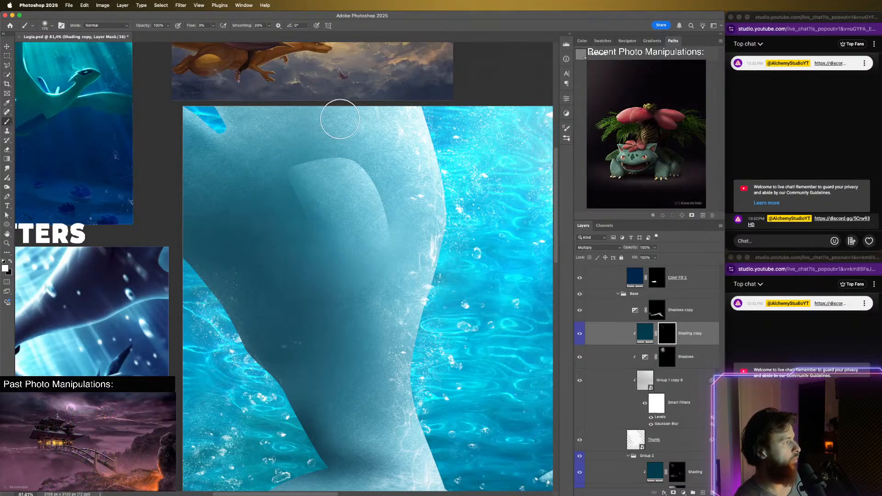
key("bracketleft")
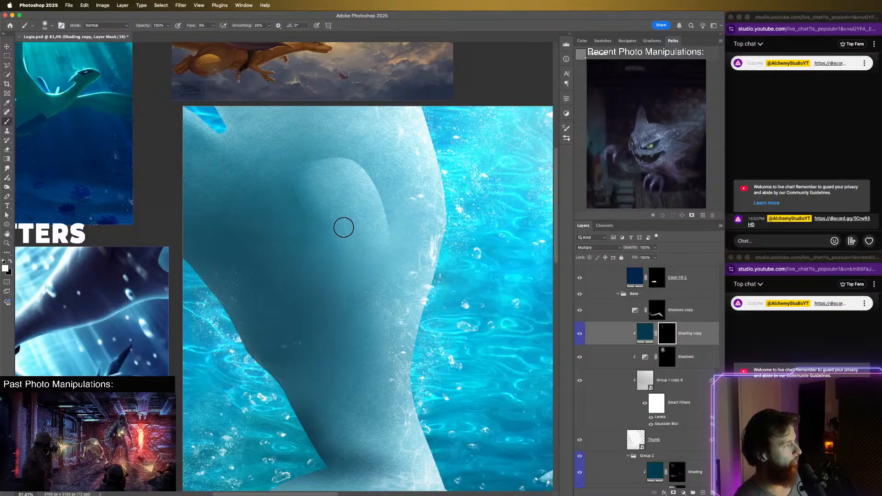
key("]")
key("]")
left_click_drag(327, 207, 348, 267)
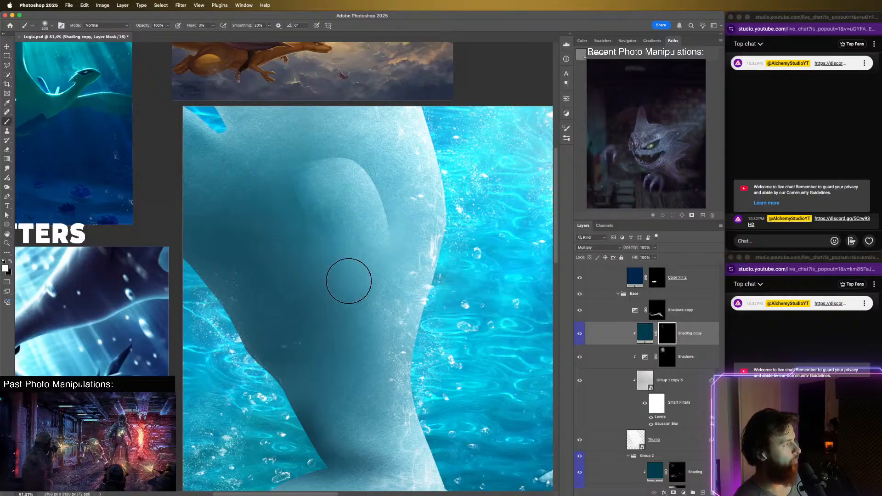
- Reduce the shading along the thumb's inner edge by painting with black in the Shading copy mask
scroll(349, 274, "down", 5)
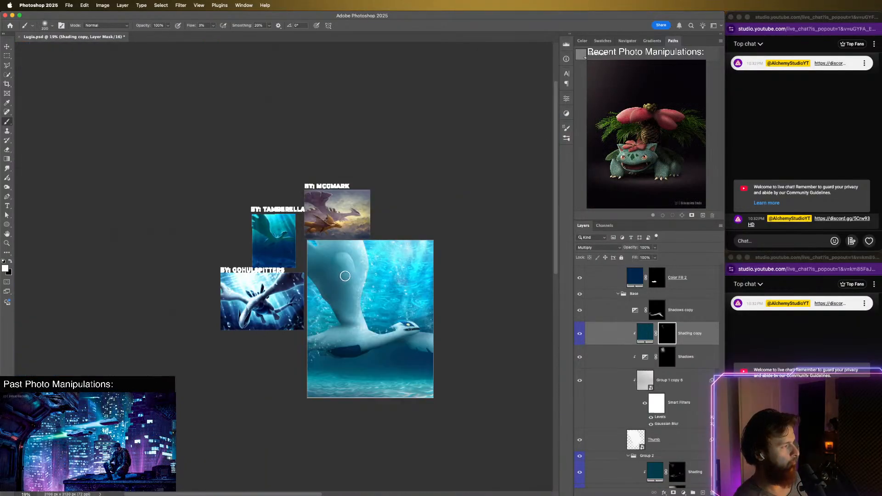
scroll(345, 275, "up", 5)
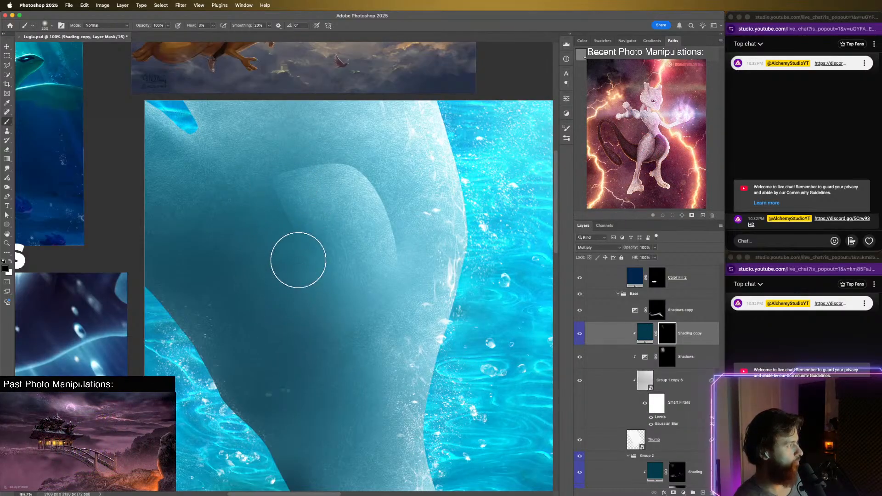
scroll(288, 280, "down", 2)
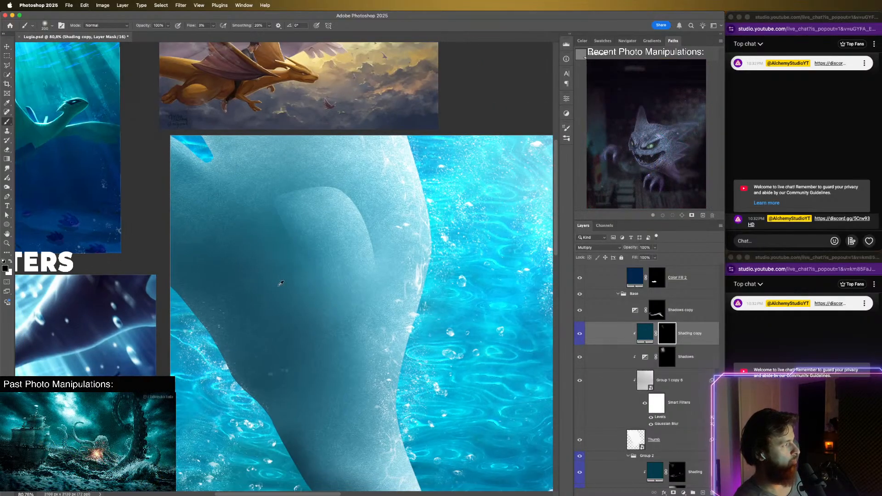
scroll(281, 283, "down", 4)
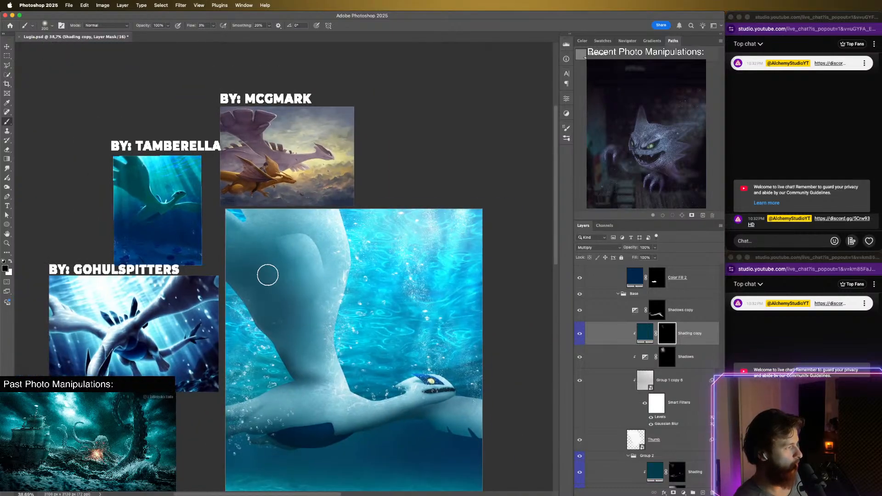
- Examine the shading across the raised wing, body, neck, head and far wing, and look through the layer stack
left_click_drag(293, 311, 254, 260)
scroll(317, 321, "up", 2)
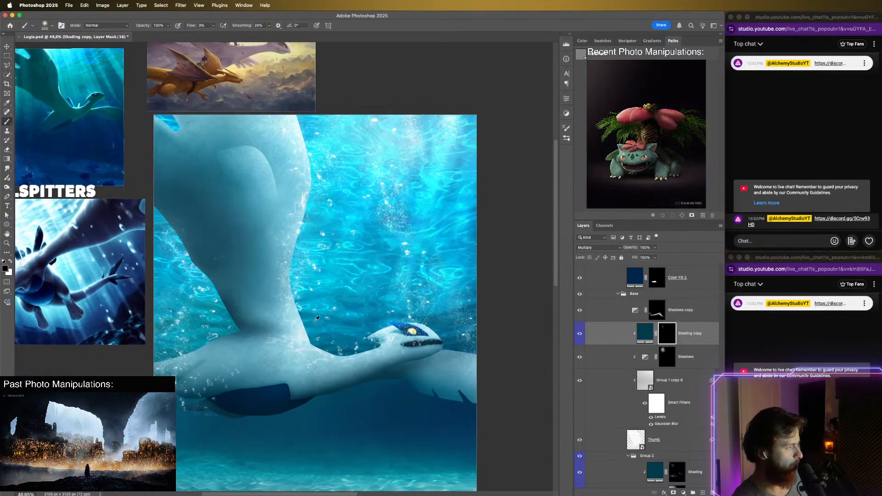
scroll(315, 331, "up", 2)
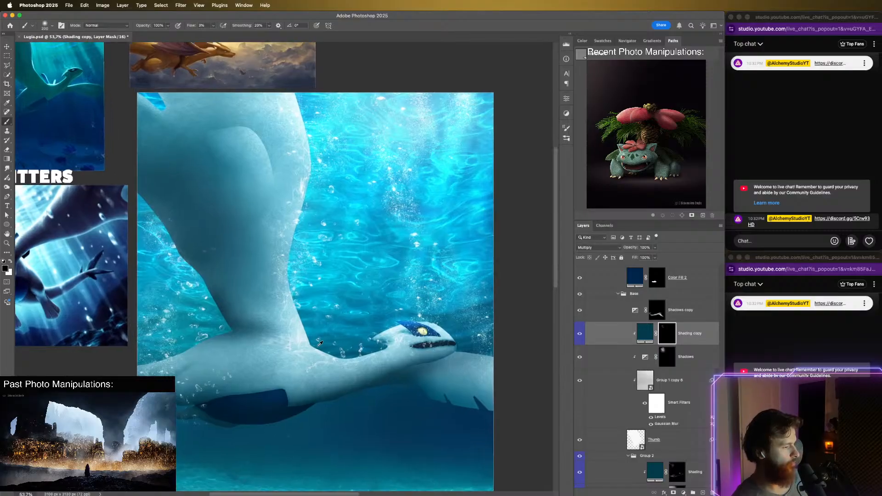
scroll(322, 355, "up", 1)
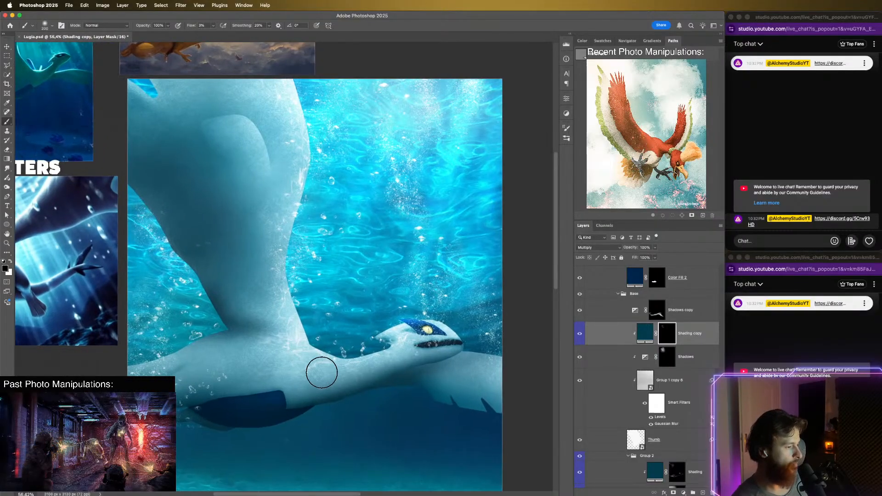
left_click_drag(305, 366, 331, 304)
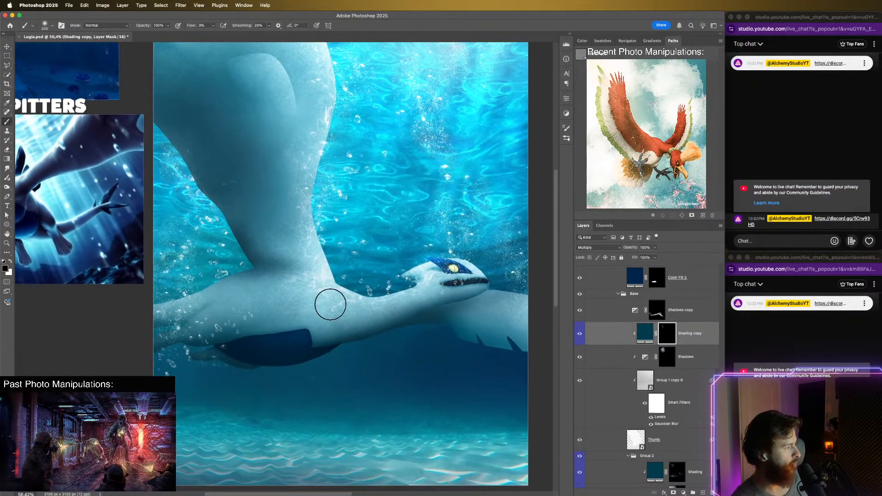
scroll(375, 326, "down", 2)
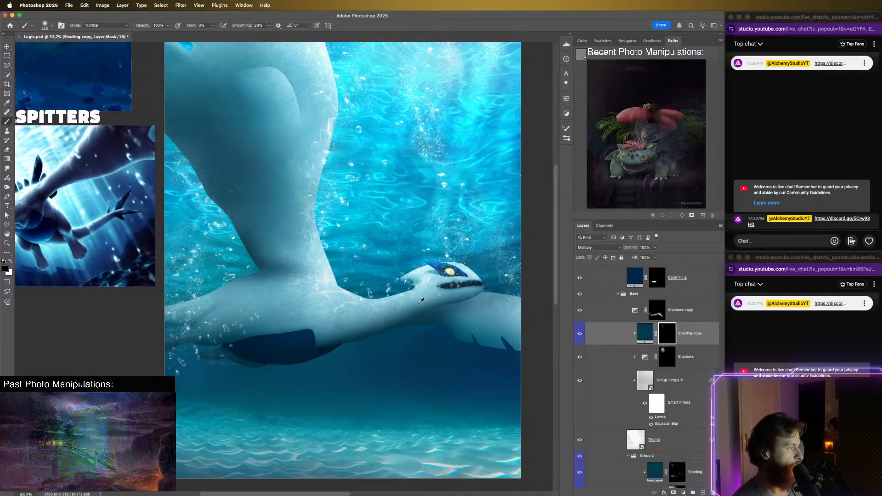
scroll(421, 303, "up", 3)
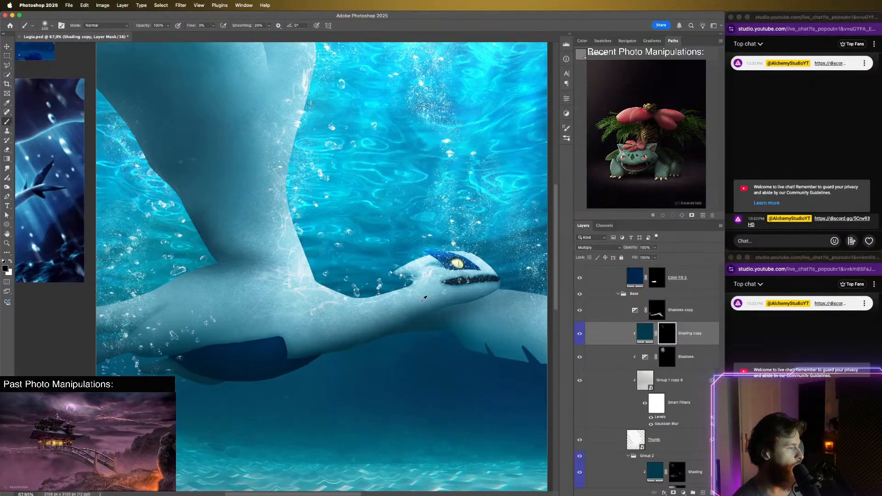
scroll(424, 299, "up", 3)
scroll(423, 302, "right", 5)
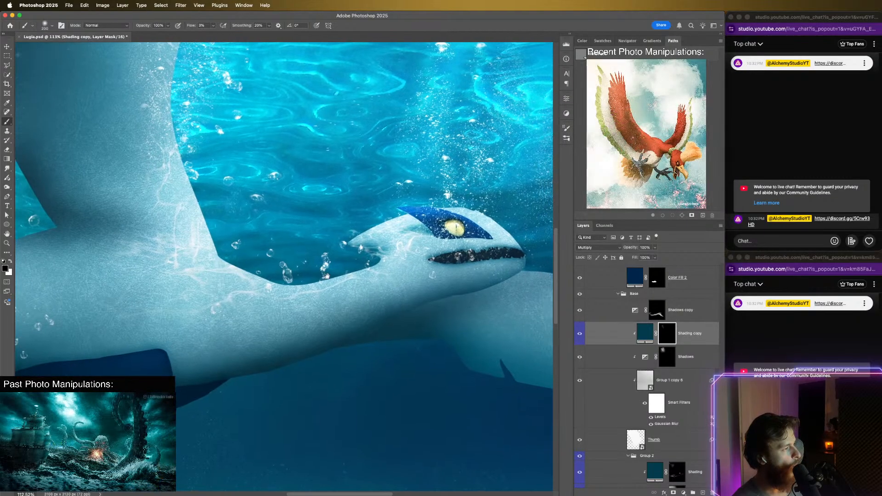
scroll(301, 267, "down", 3)
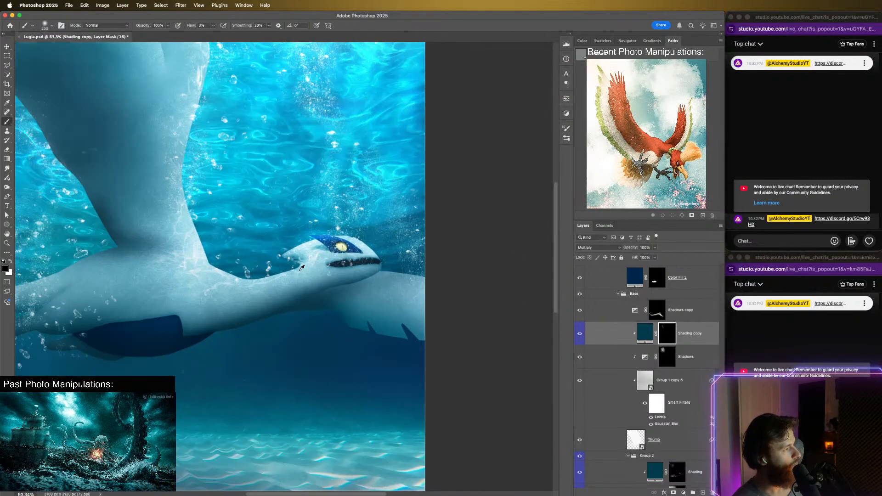
scroll(302, 264, "up", 2)
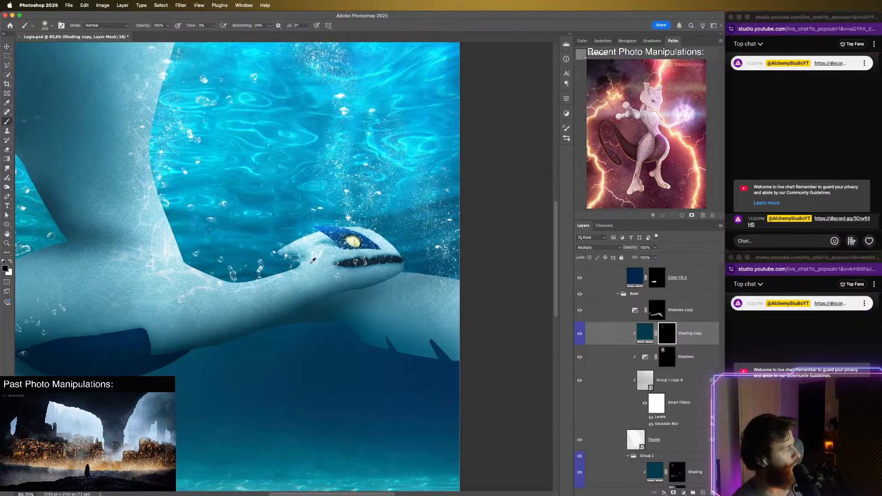
scroll(298, 248, "down", 1)
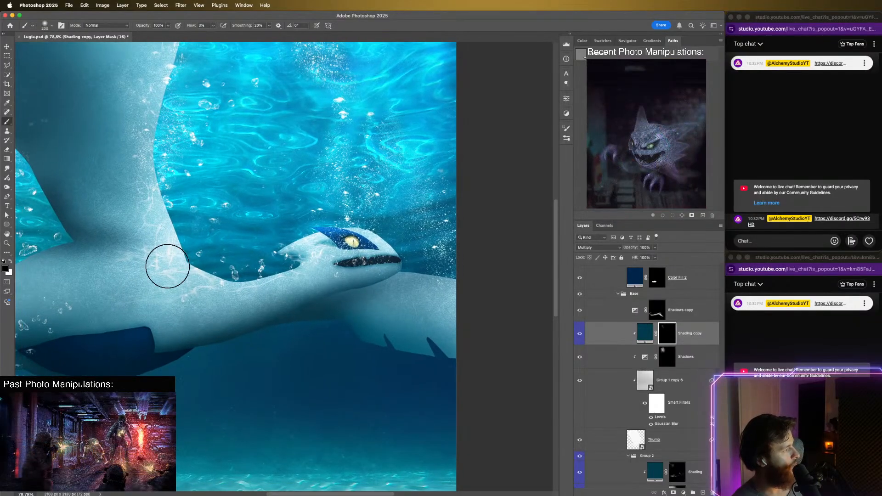
left_click_drag(170, 289, 243, 245)
scroll(250, 244, "up", 2)
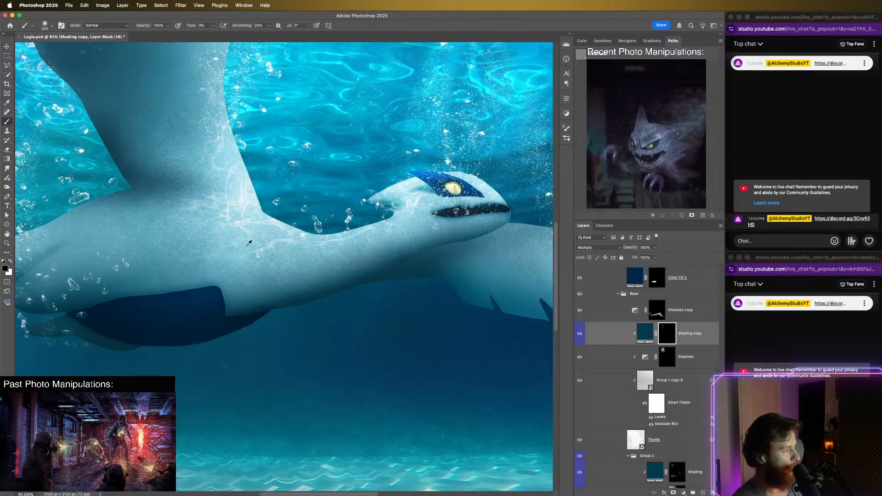
scroll(249, 242, "down", 4)
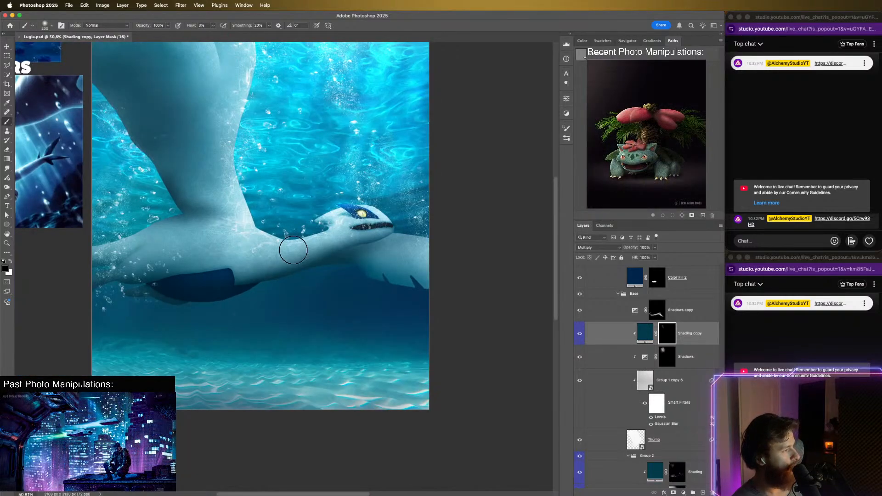
scroll(293, 250, "up", 6)
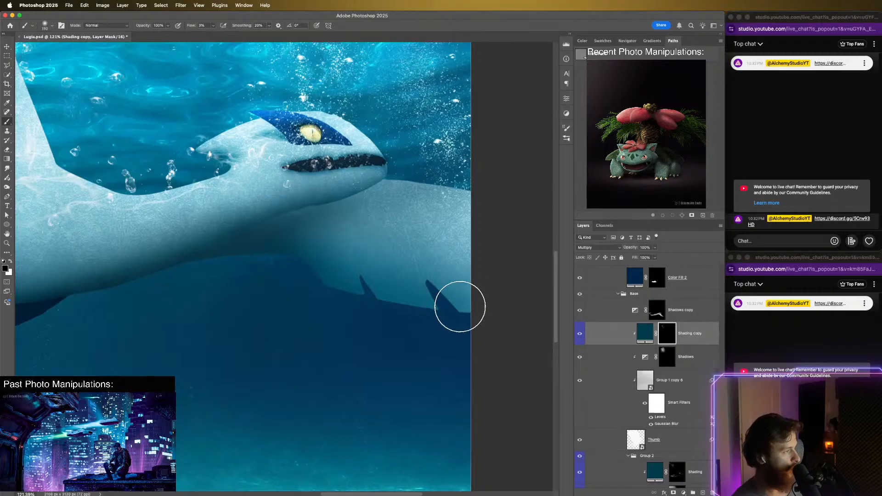
left_click_drag(449, 298, 409, 319)
scroll(671, 385, "down", 3)
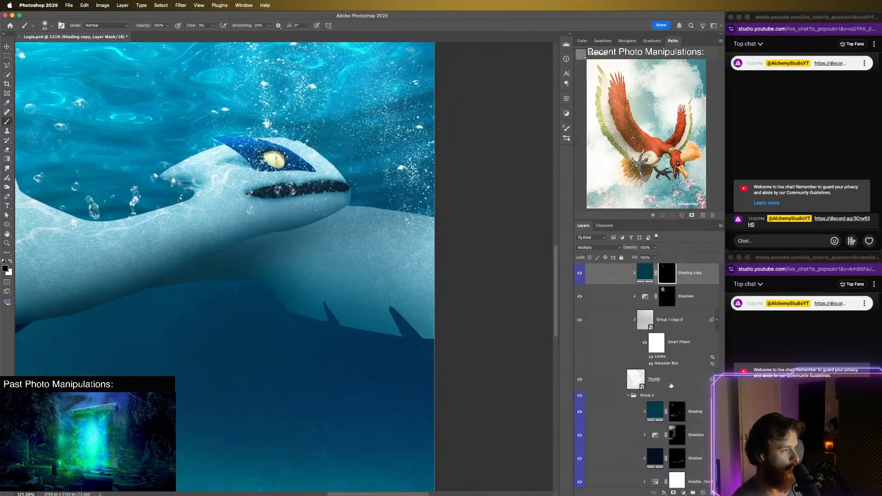
scroll(671, 385, "down", 2)
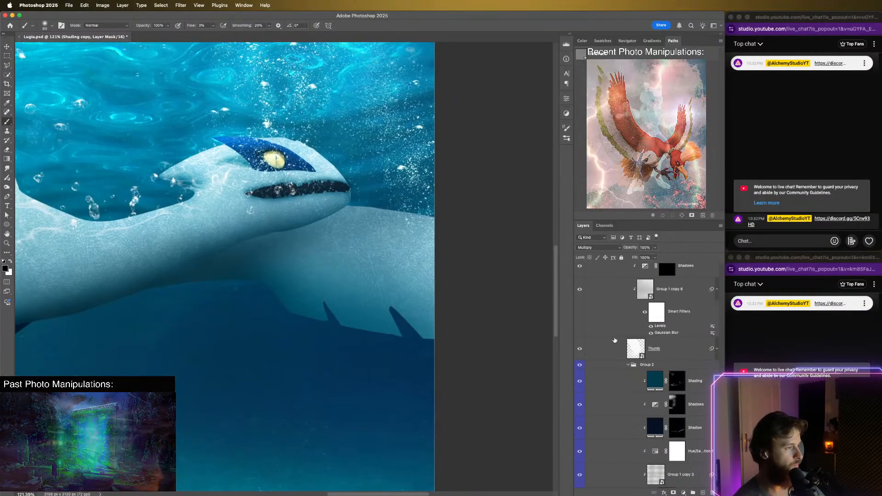
- Paint white in the mask of the far wing's Shading layer to deepen the shading around the outermost feather notch
scroll(615, 340, "down", 5)
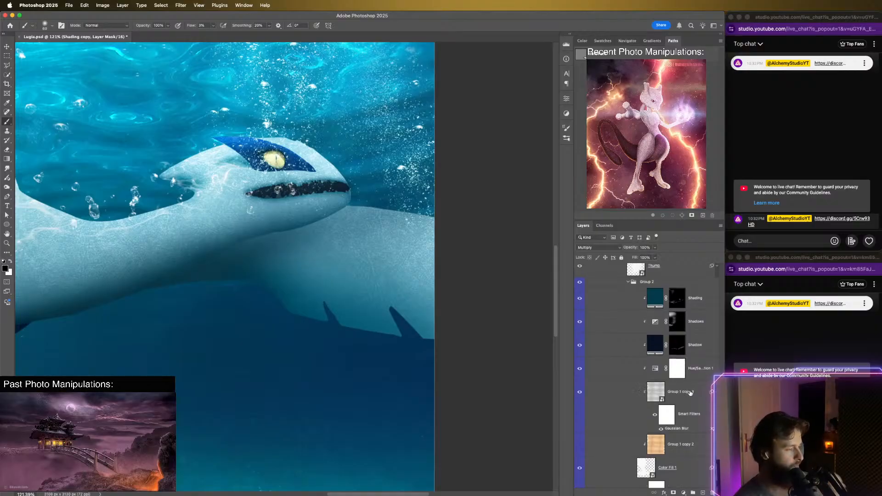
scroll(670, 443, "down", 9)
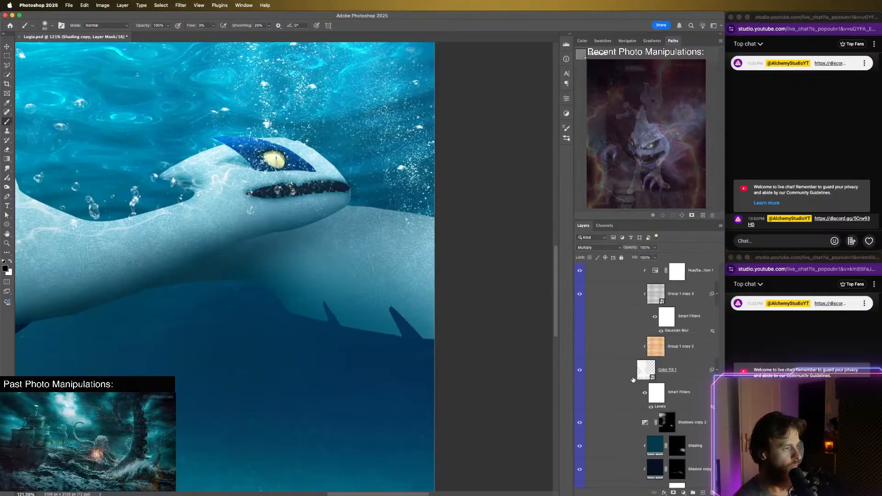
scroll(648, 388, "down", 2)
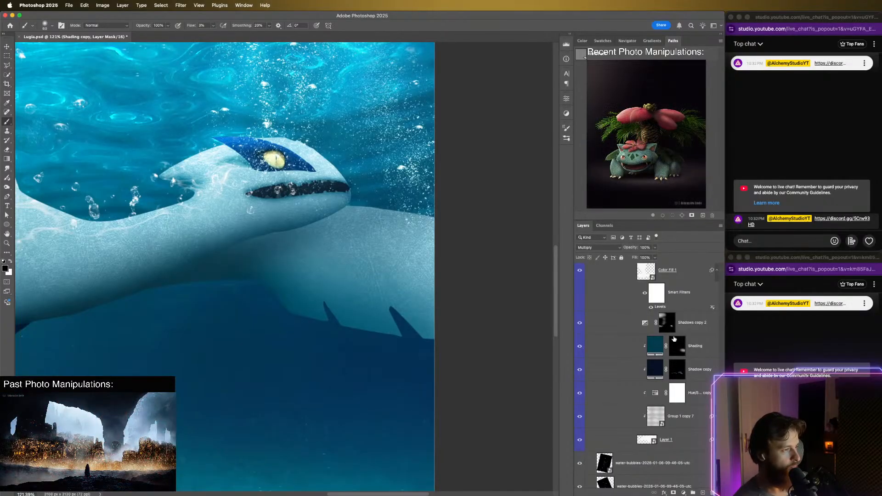
left_click(635, 356)
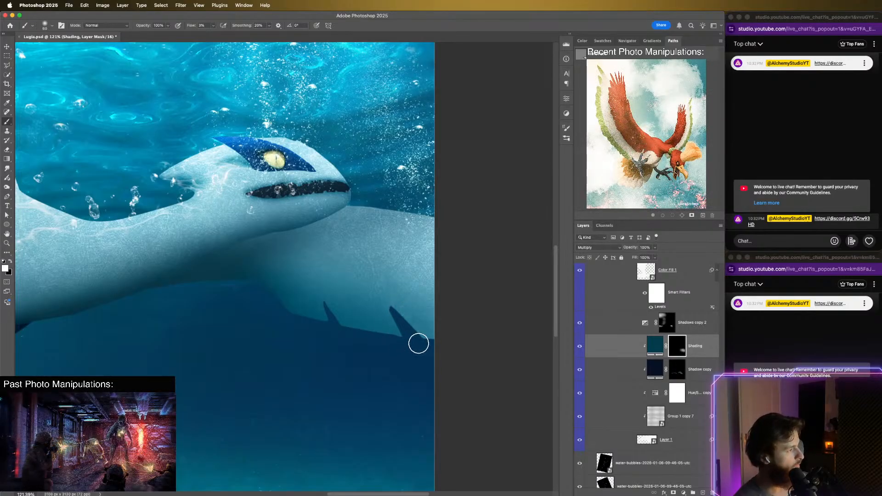
left_click_drag(381, 294, 423, 347)
left_click_drag(396, 313, 441, 364)
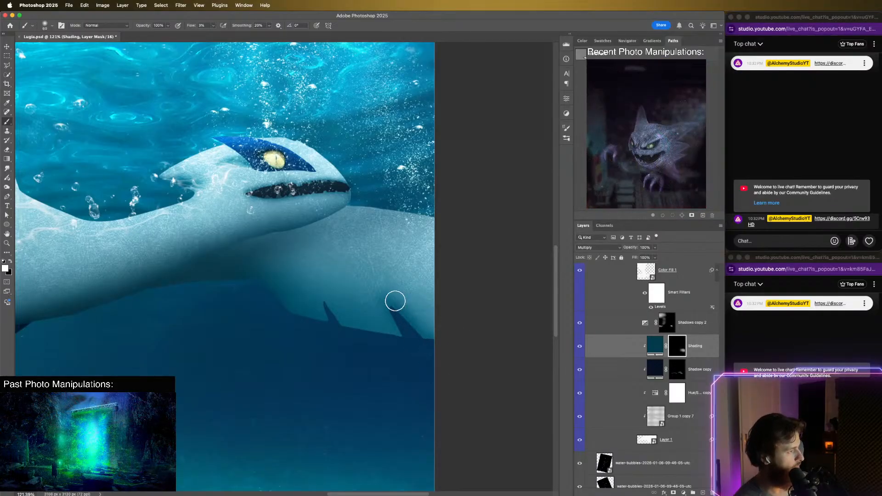
mouse_move(395, 302)
left_mouse_down()
mouse_move(400, 338)
mouse_move(383, 327)
mouse_move(385, 360)
left_mouse_up()
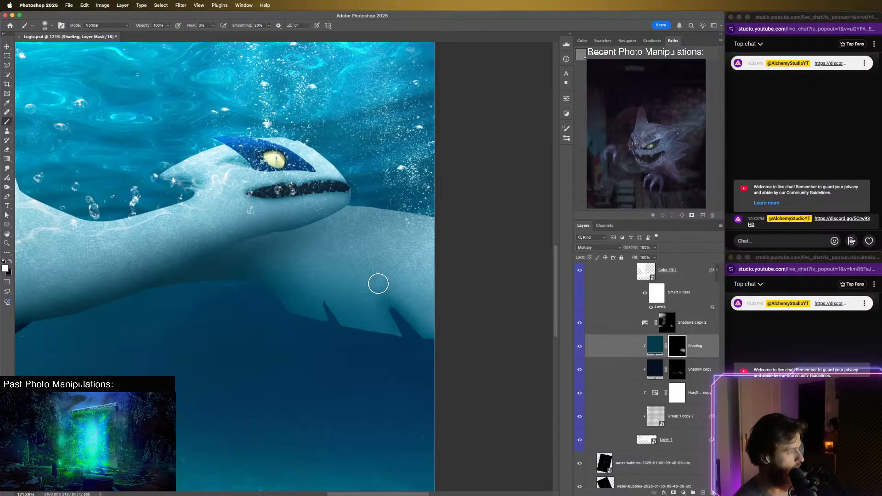
- Touch up the far wing's shading above the outer notch with black, and paint white around the inner feather notch with a smaller brush
key("x")
mouse_move(377, 280)
left_mouse_down()
mouse_move(376, 301)
mouse_move(377, 282)
mouse_move(407, 299)
mouse_move(376, 282)
left_mouse_up()
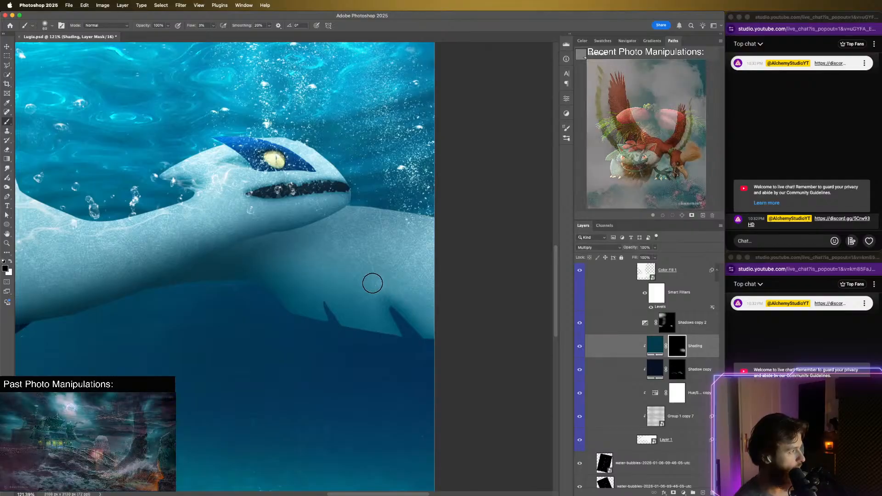
key("x")
key("bracketleft")
key("bracketleft")
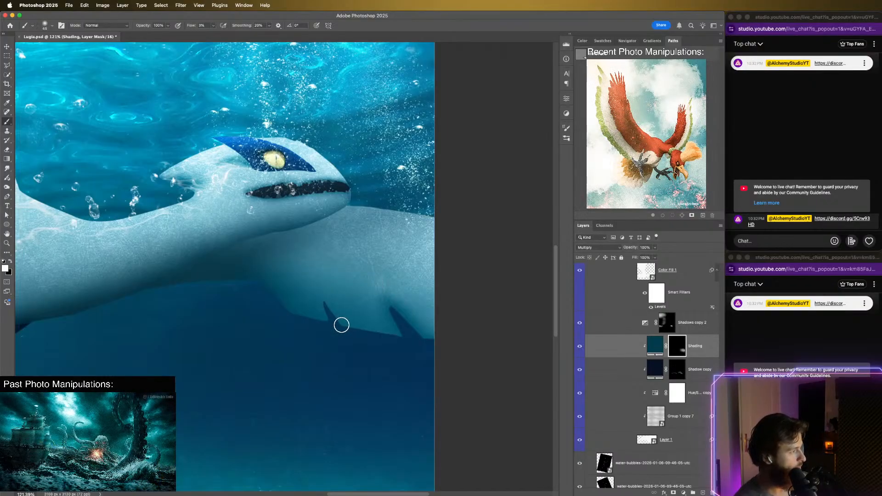
left_click_drag(340, 325, 325, 300)
left_click_drag(341, 341, 325, 303)
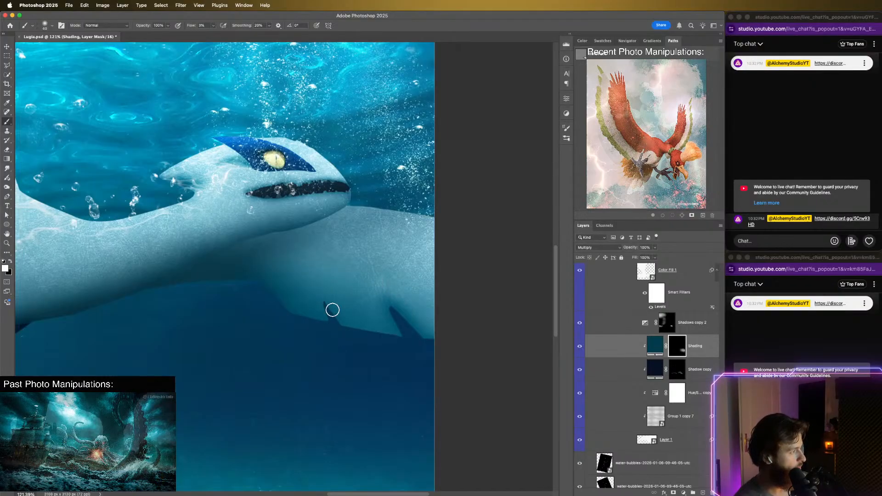
left_click_drag(350, 349, 317, 293)
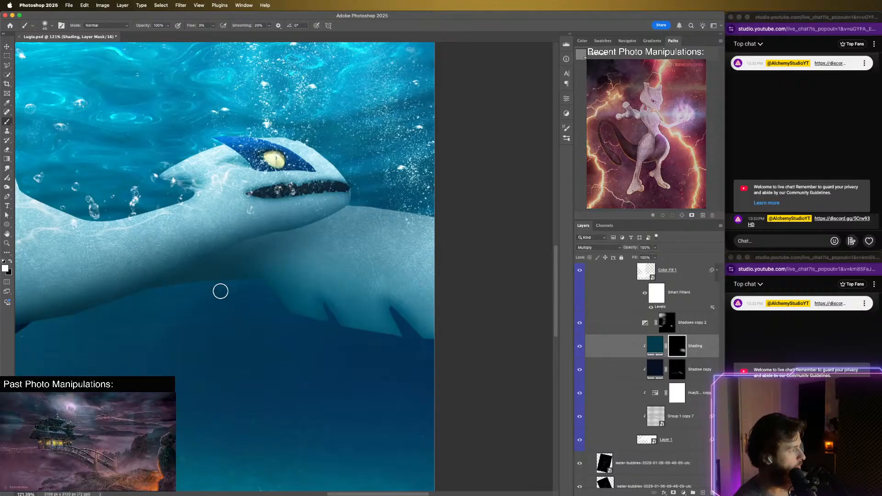
- Examine the far wing's shading against the head, neck and raised wing at several magnifications
scroll(384, 357, "down", 1)
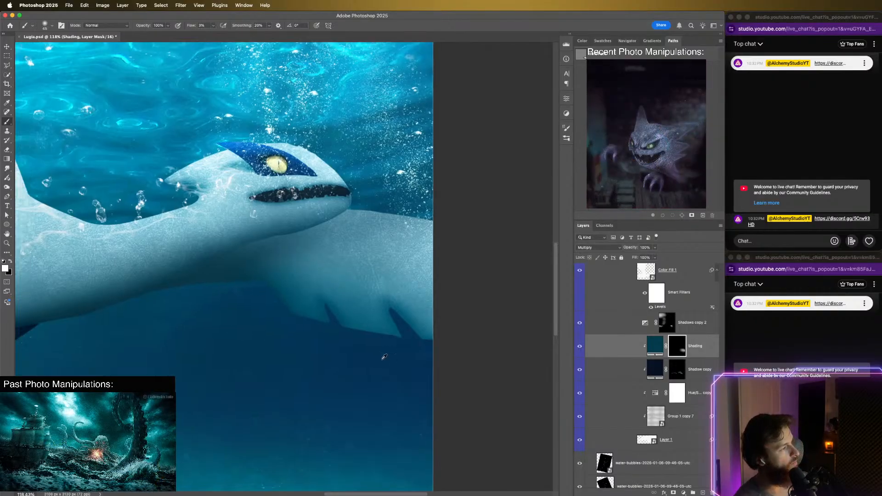
scroll(384, 357, "down", 5)
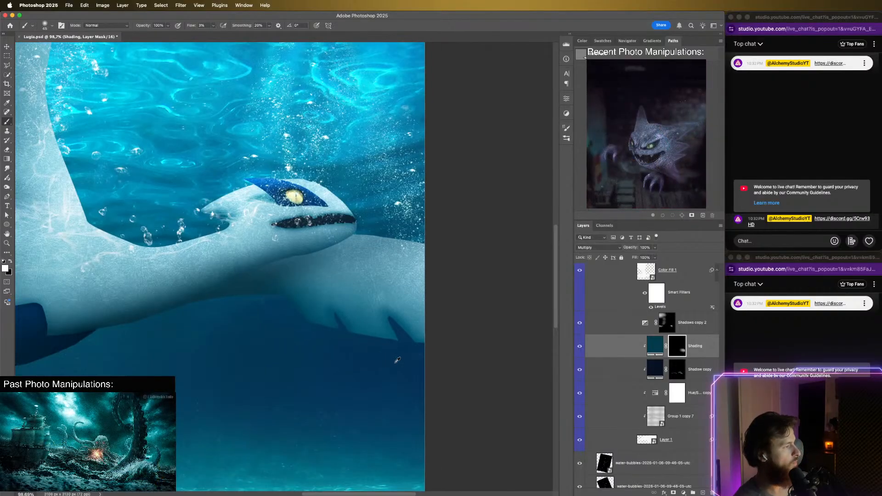
scroll(398, 342, "up", 3)
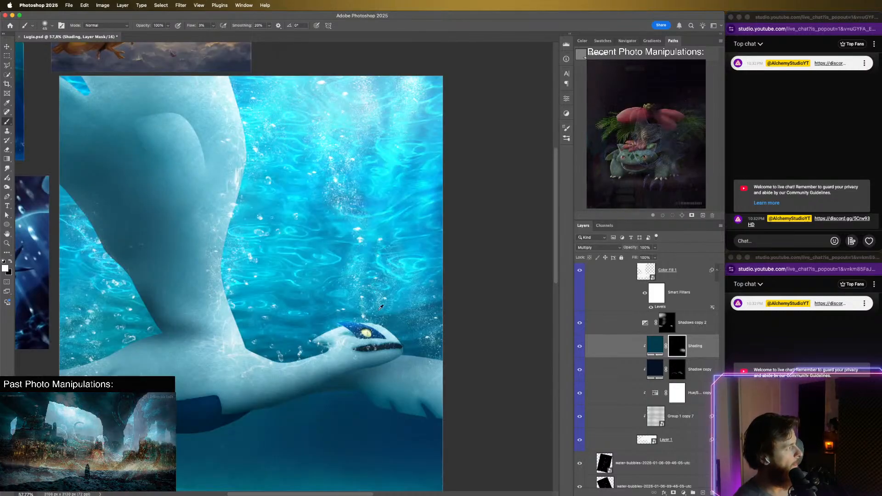
scroll(418, 321, "up", 3)
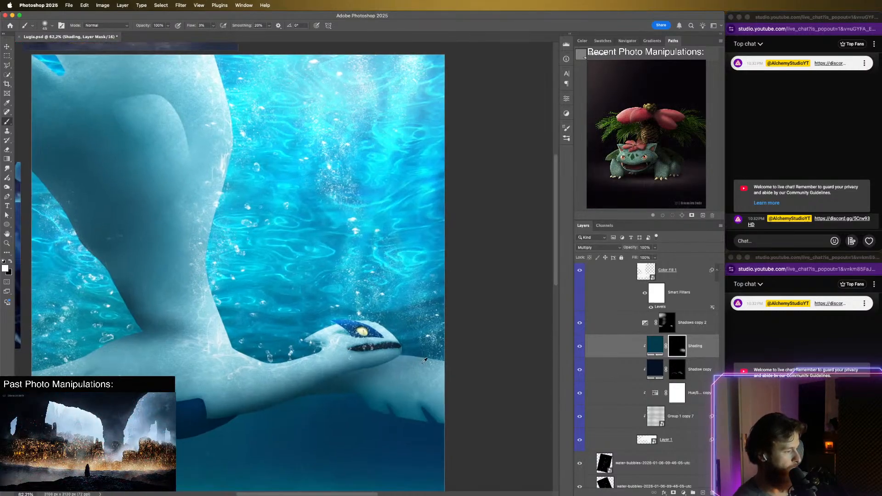
left_click_drag(426, 407, 379, 359)
scroll(378, 359, "up", 6)
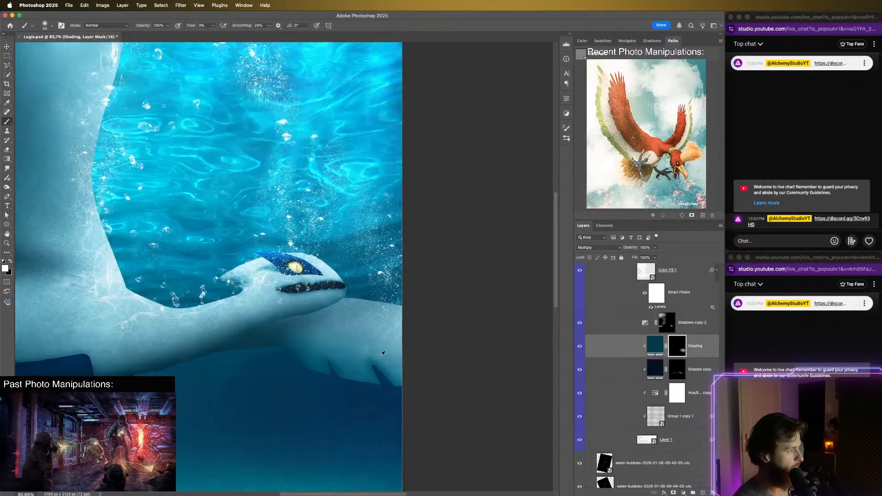
key("x")
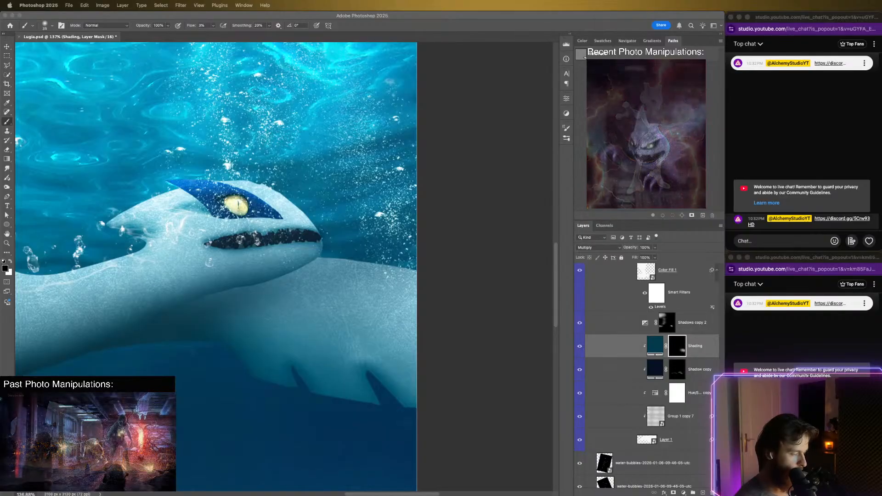
key("super+Tab")
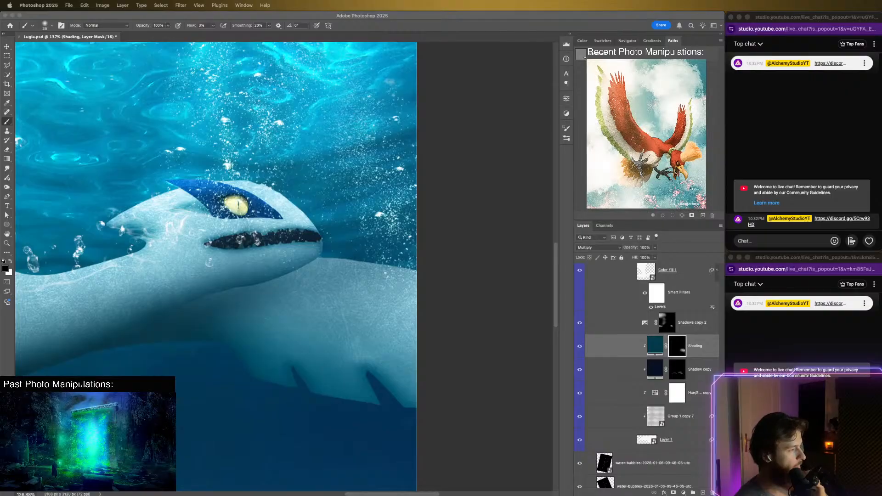
left_click(499, 89)
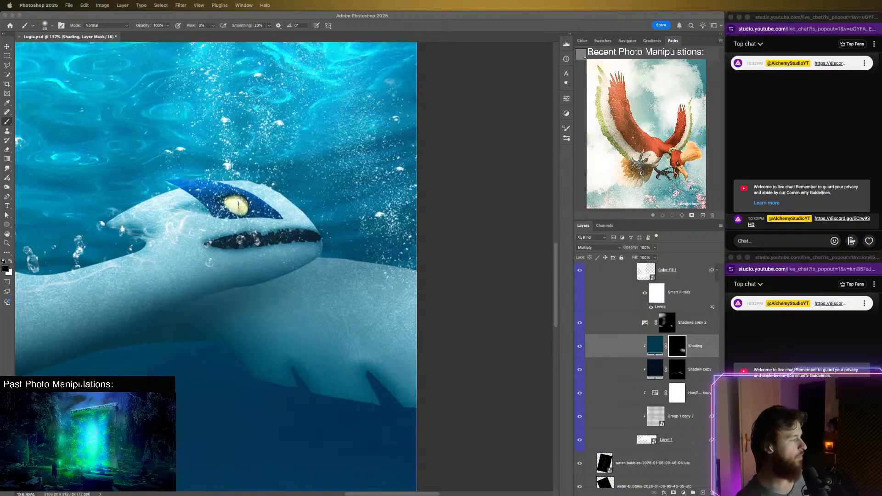
left_click(458, 213)
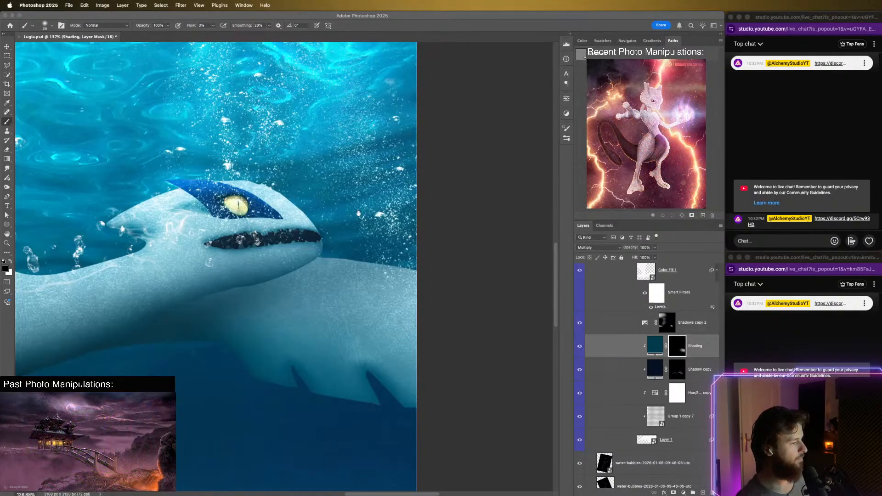
- Save the Lugia document
left_click_drag(294, 262, 490, 222)
key("super+s")
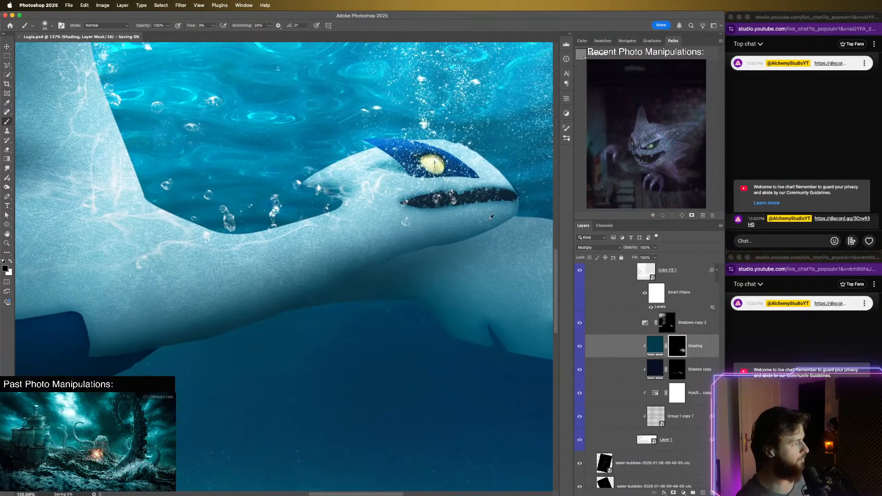
- Examine the dark blue belly patch, its rounded front corner and its edges against the lighter body
scroll(490, 217, "down", 5)
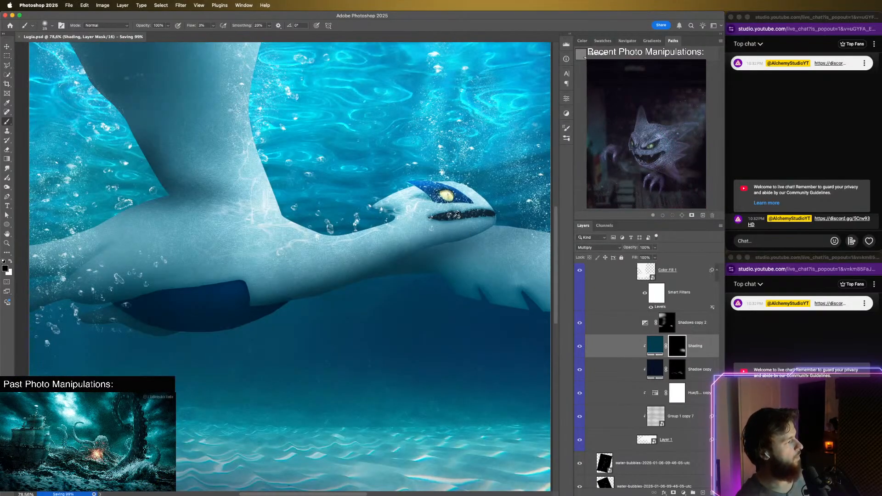
scroll(454, 216, "up", 2)
scroll(199, 307, "up", 3)
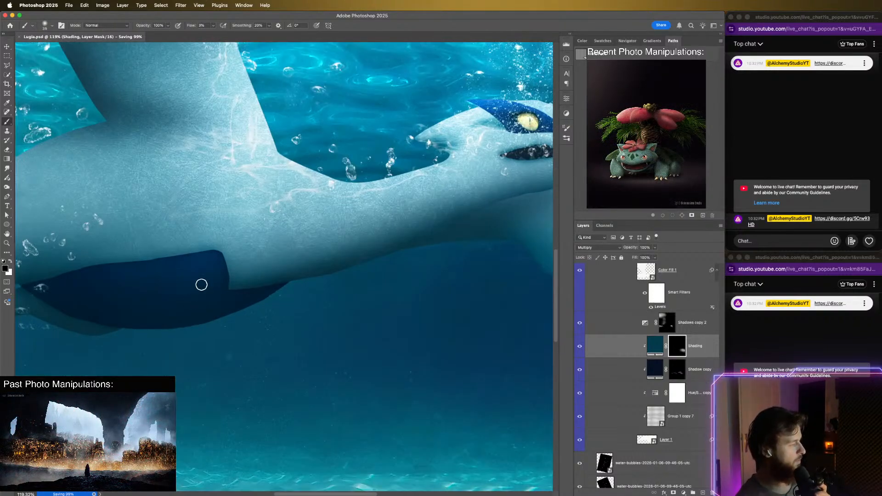
left_click_drag(236, 299, 319, 263)
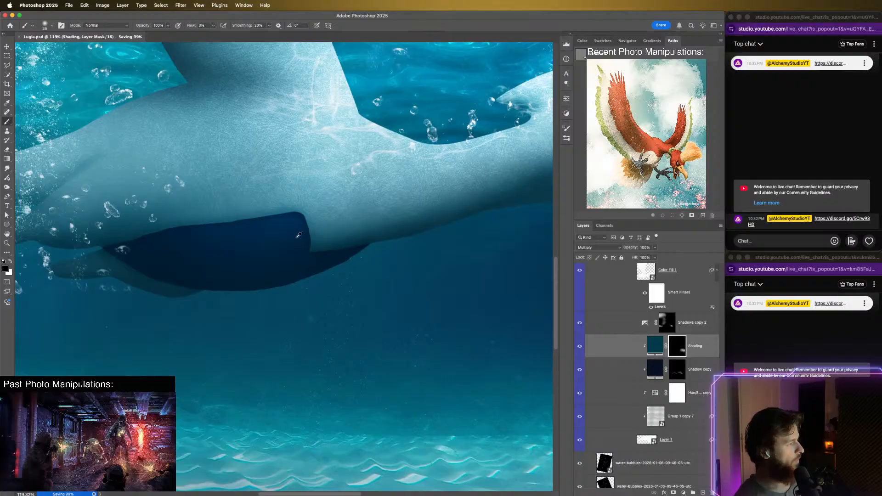
scroll(299, 235, "up", 5)
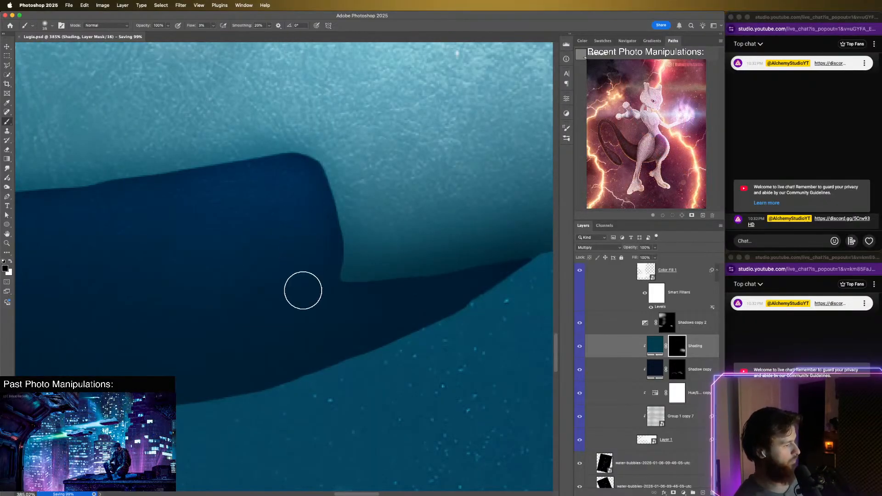
scroll(275, 318, "down", 3)
scroll(212, 342, "down", 3)
scroll(202, 342, "up", 3)
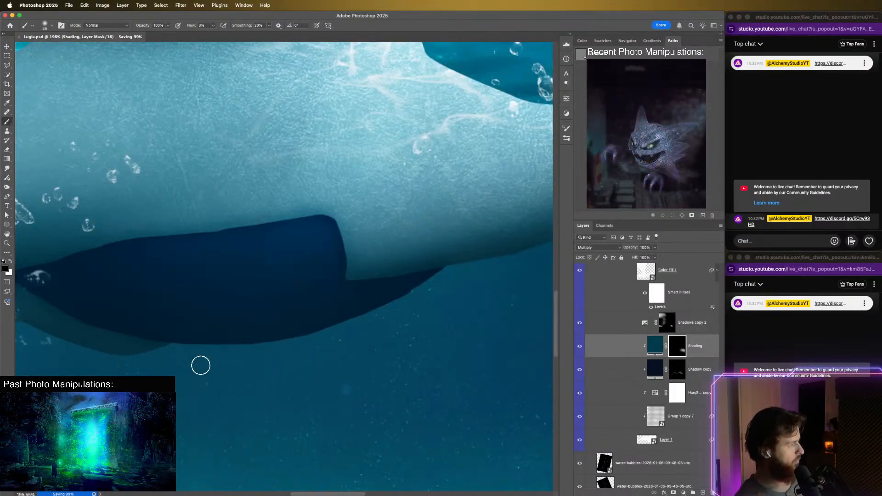
scroll(153, 316, "down", 1)
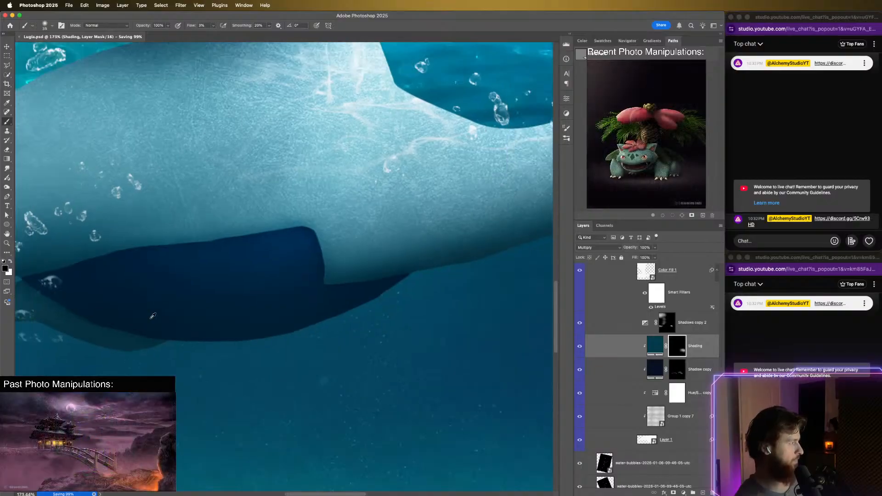
scroll(245, 216, "up", 4)
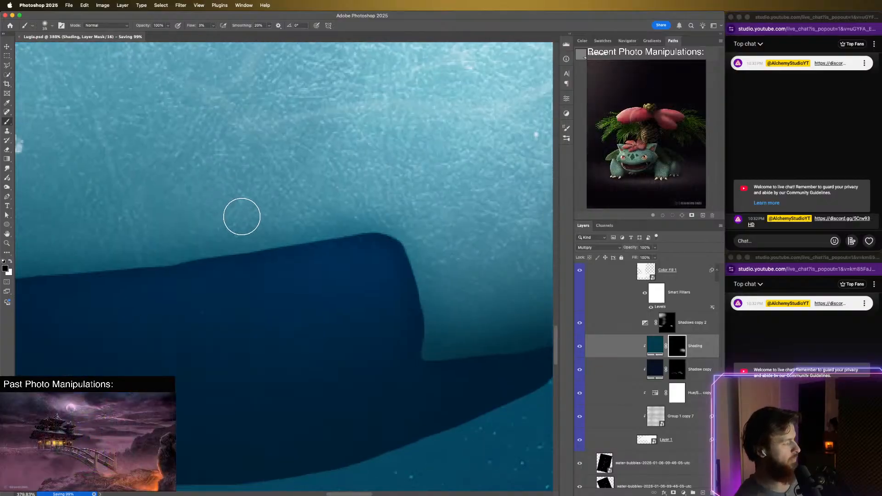
scroll(244, 222, "down", 5)
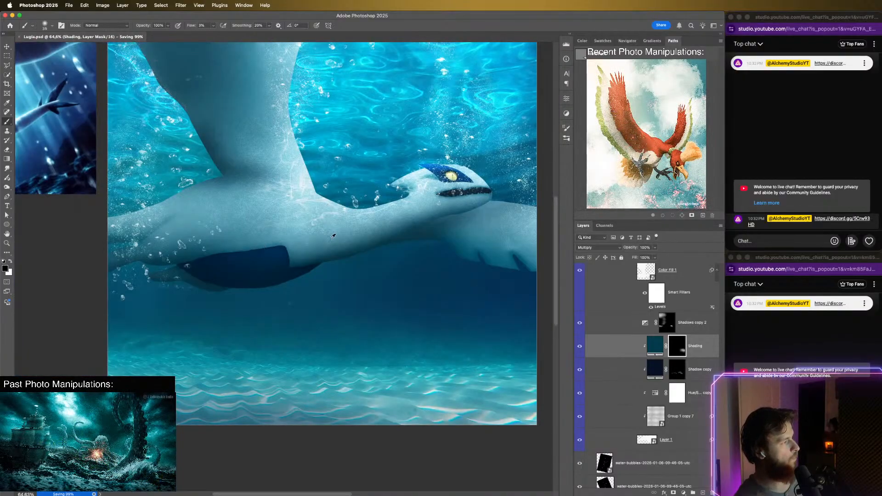
scroll(305, 237, "up", 6)
scroll(232, 269, "down", 4)
scroll(187, 305, "up", 2)
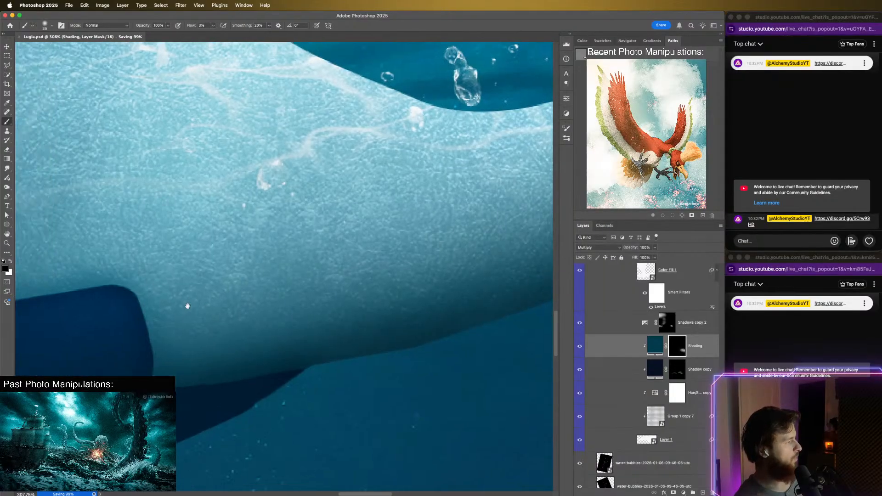
left_click_drag(189, 303, 356, 246)
left_click_drag(296, 251, 374, 247)
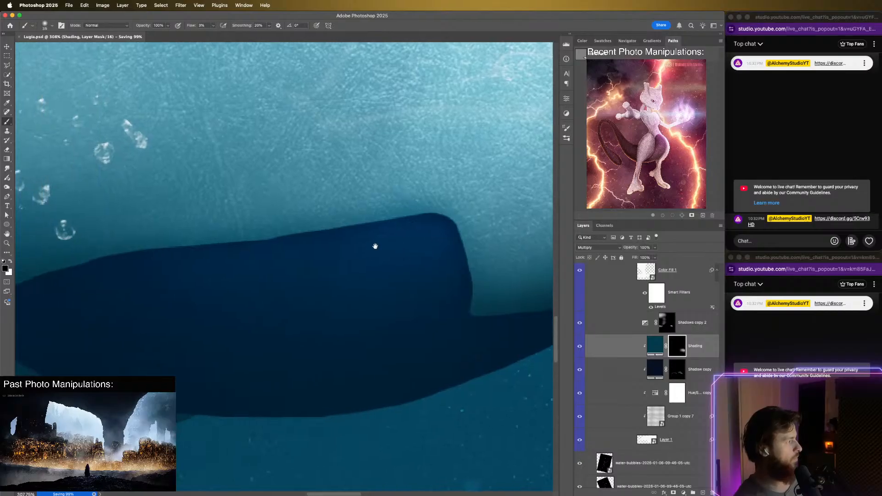
scroll(373, 248, "down", 1)
scroll(372, 250, "down", 2)
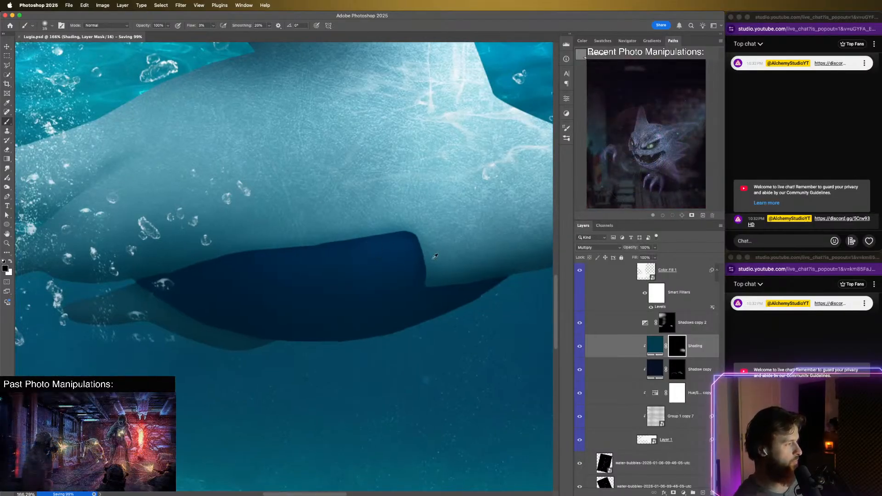
scroll(370, 249, "up", 5)
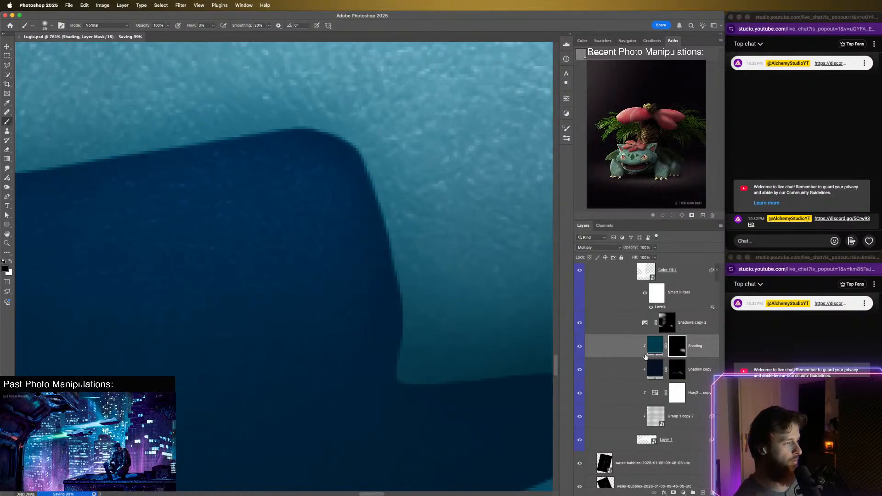
- Mark the Belly layer group with a red color label
scroll(646, 392, "down", 10)
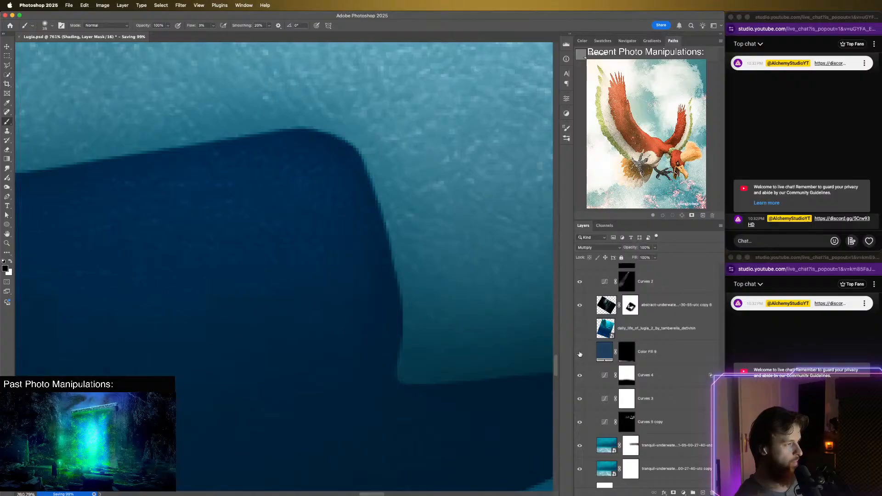
scroll(652, 377, "up", 10)
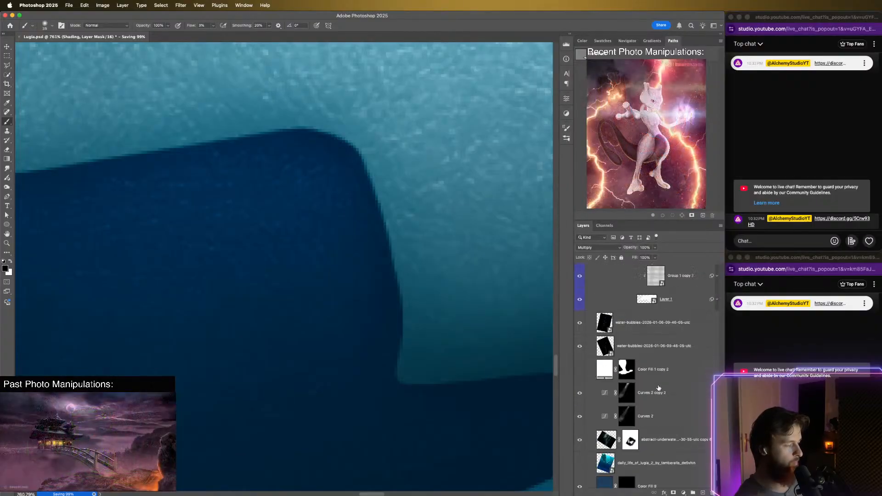
scroll(659, 388, "up", 10)
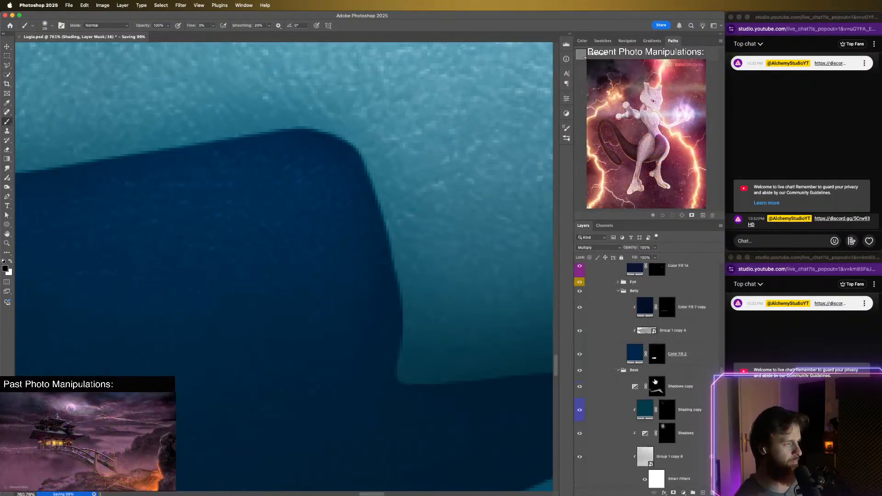
left_click(632, 291)
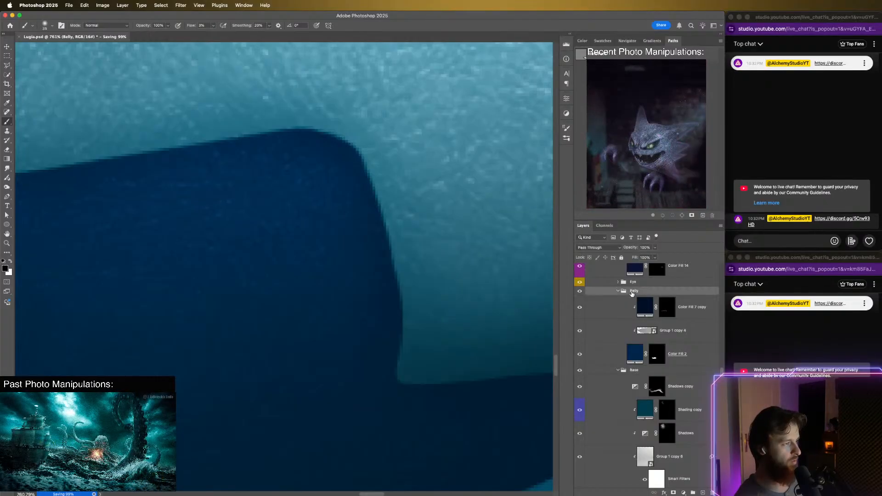
right_click(666, 293)
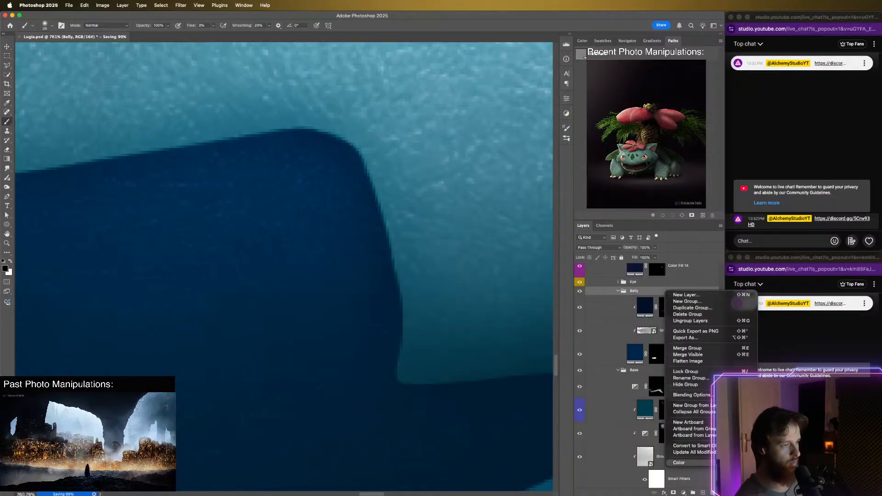
left_click(774, 460)
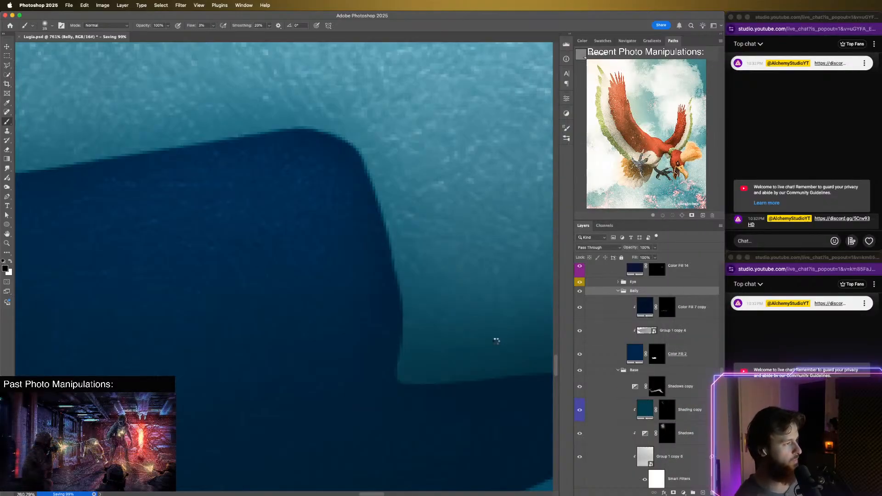
- Select the layer mask of the Color Fill 2 layer in the Belly group
left_click_drag(440, 371, 445, 301)
left_click_drag(440, 407, 439, 381)
scroll(445, 387, "down", 5)
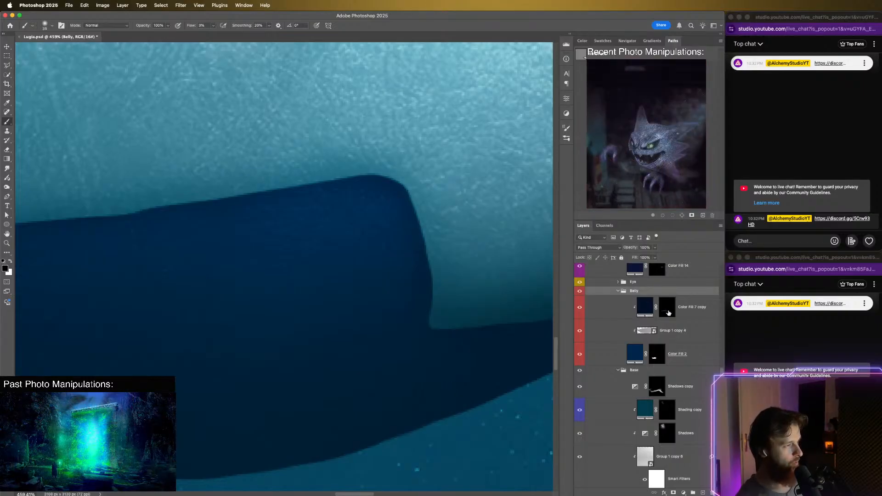
left_click(668, 313)
left_click(644, 349)
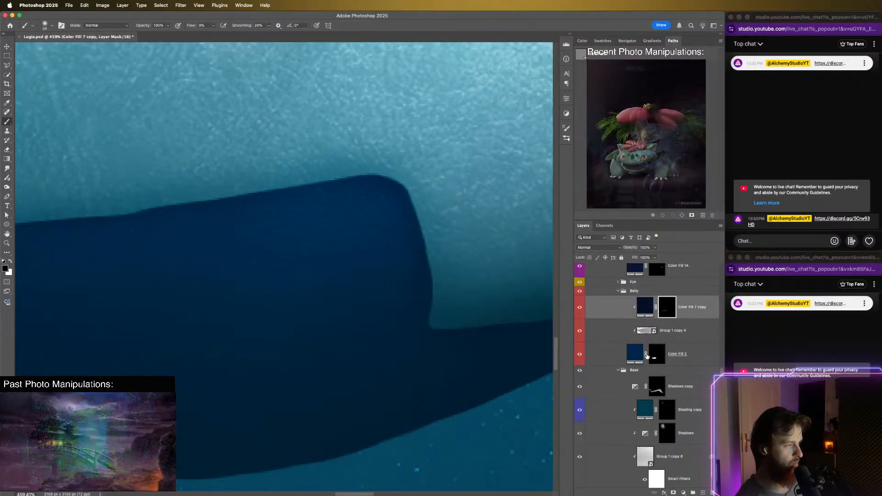
- Set up a small black brush with 12% flow for the belly patch's front corner
key("bracketleft")
key("bracketleft")
key("bracketleft")
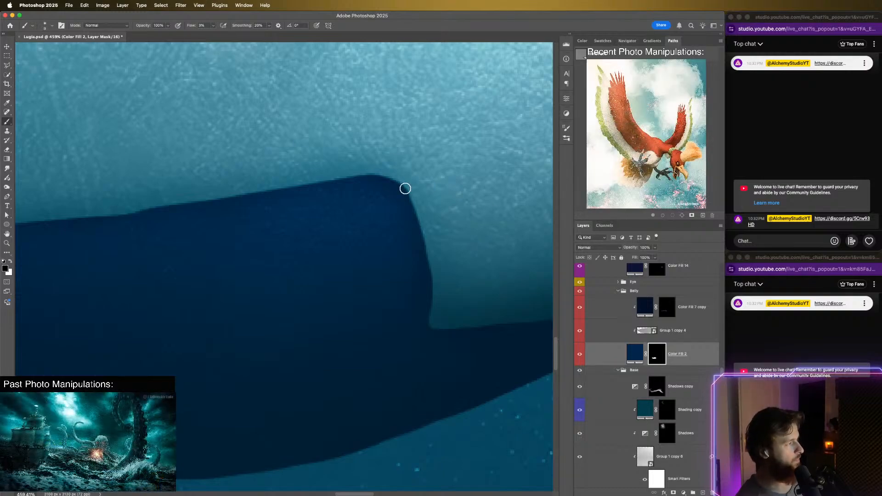
key("bracketright")
key("bracketright")
key("bracketright")
key("bracketright")
key("bracketright")
key("bracketleft")
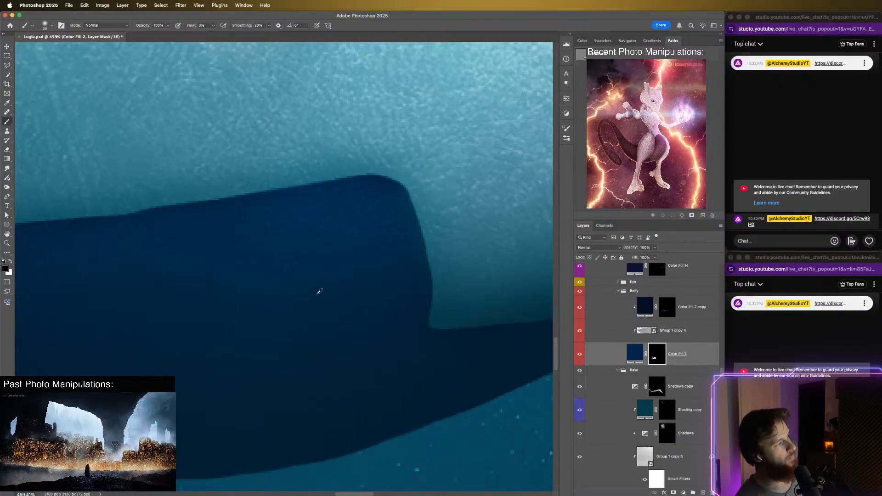
scroll(321, 292, "down", 5)
scroll(325, 267, "up", 5)
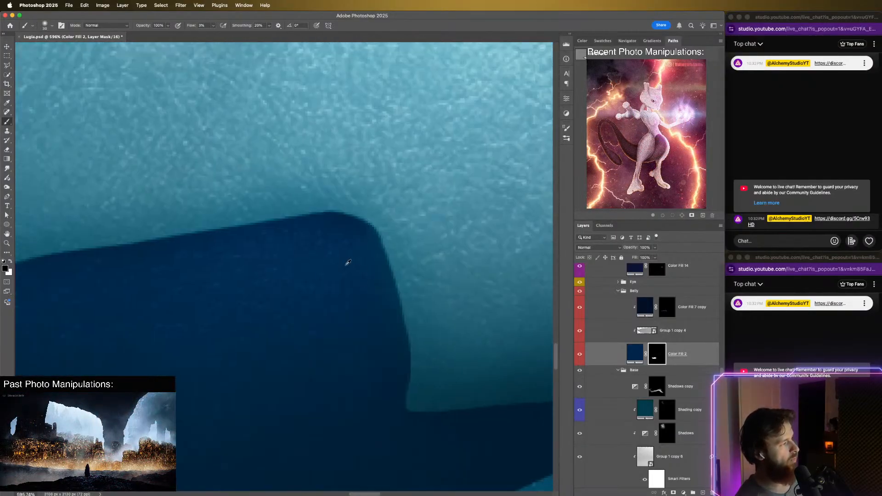
key("bracketleft")
key("bracketleft")
key("bracketleft")
key("bracketleft")
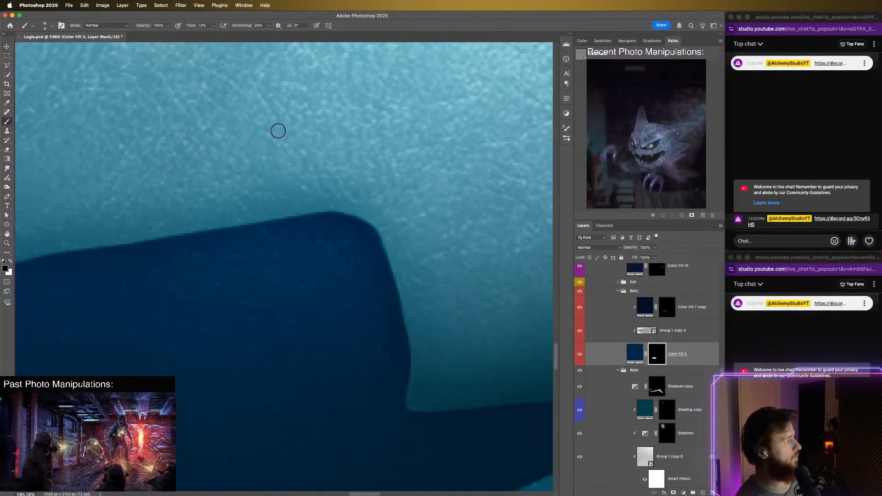
- Try a black mask stroke down the belly patch's front edge and undo it
left_click_drag(390, 270, 407, 323)
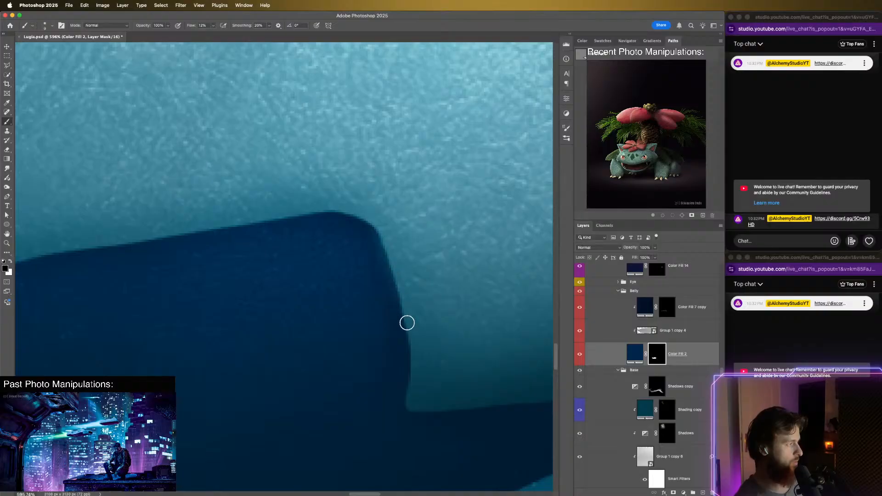
key("super+z")
key("super+z")
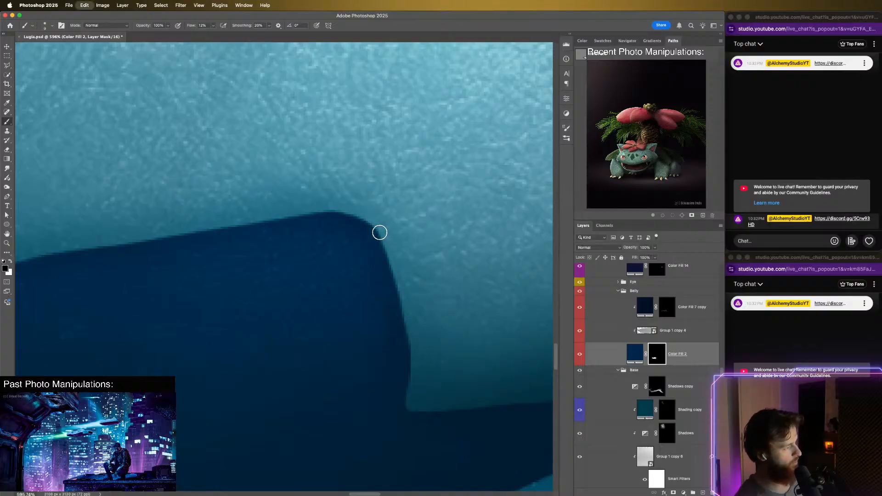
- Soften the belly patch's front and upper edges by painting black on the Color Fill 2 mask with a larger brush
key("bracketright")
key("bracketright")
mouse_move(404, 292)
left_mouse_down()
mouse_move(418, 335)
mouse_move(415, 389)
left_mouse_up()
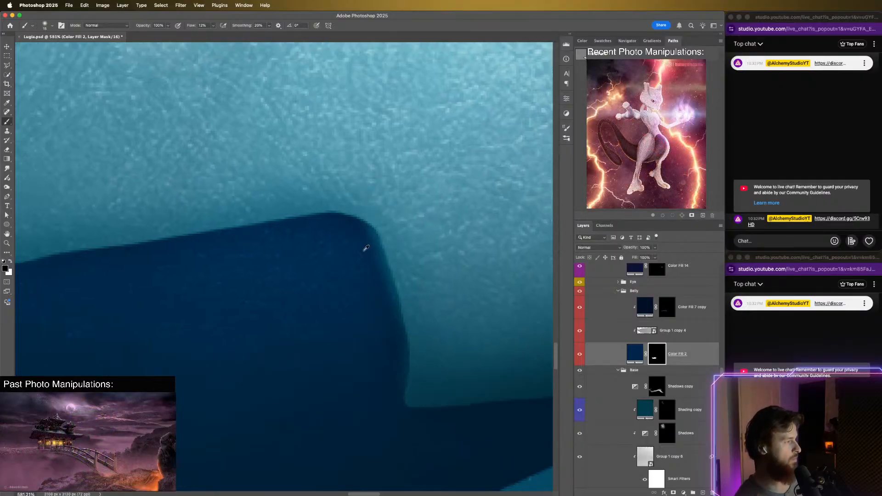
scroll(388, 260, "down", 6)
scroll(411, 251, "up", 5)
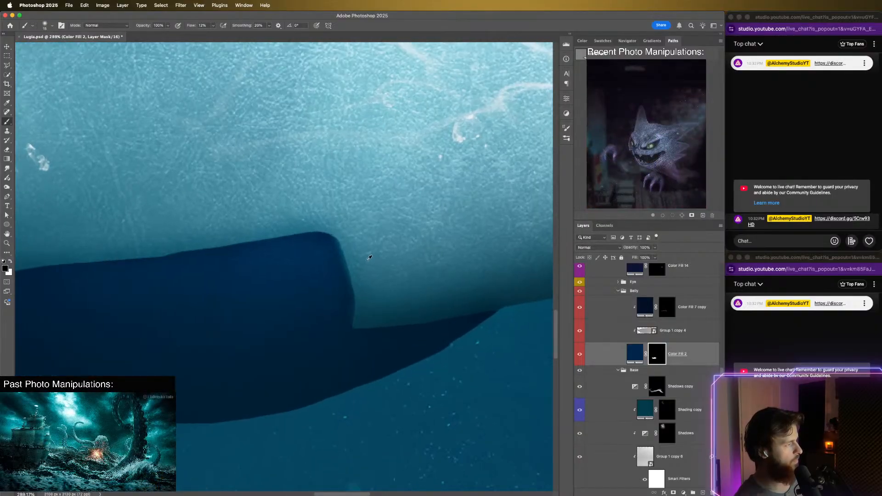
scroll(368, 257, "down", 5)
scroll(365, 248, "up", 5)
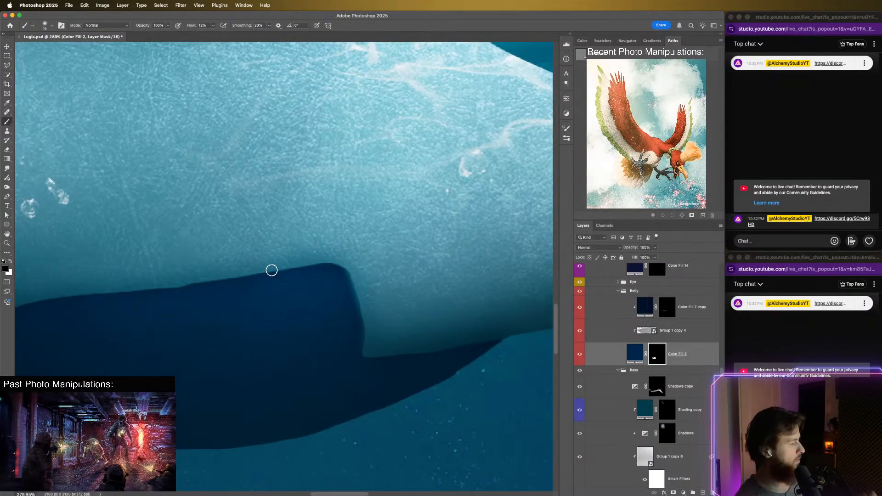
left_click_drag(269, 303, 366, 278)
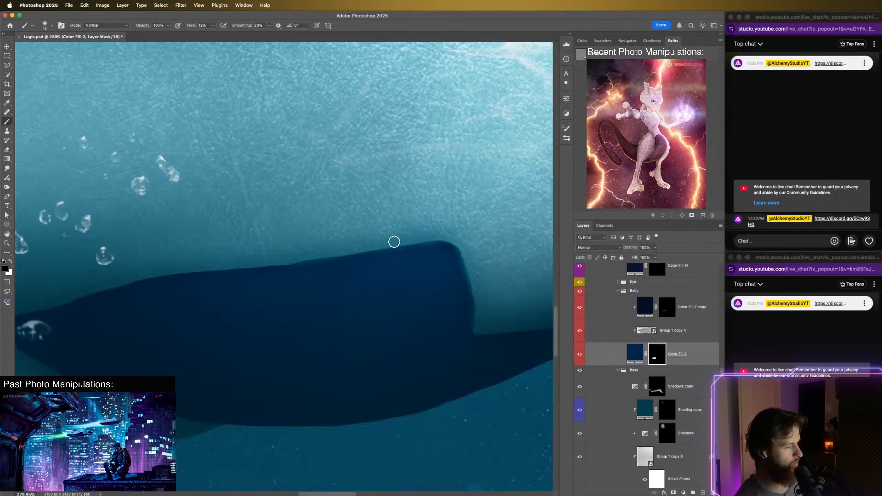
scroll(317, 264, "up", 3)
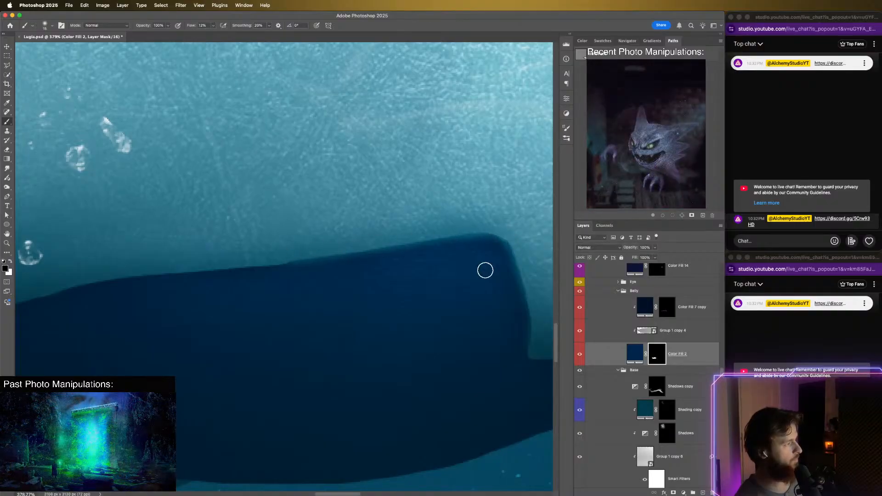
- Examine the belly patch's softened edges against the body, neck and head at several magnifications
scroll(482, 270, "down", 1)
scroll(482, 271, "down", 10)
left_click_drag(480, 271, 349, 276)
scroll(311, 293, "up", 9)
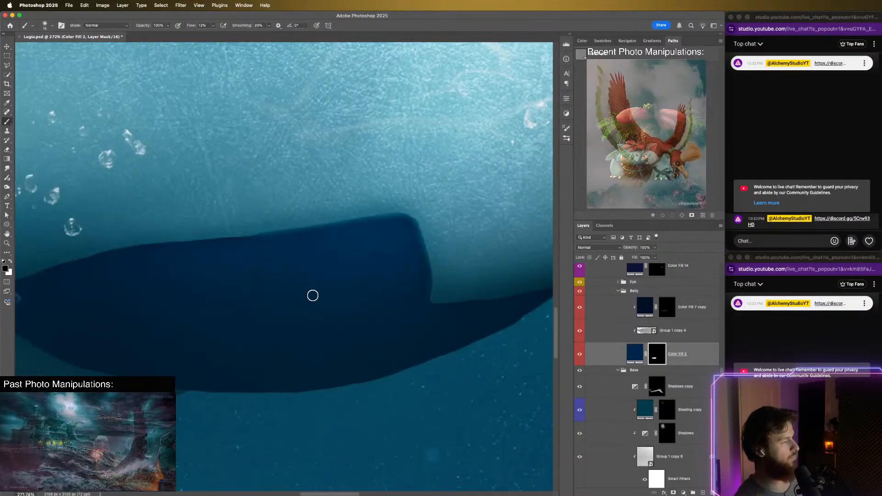
scroll(309, 289, "down", 1)
left_click_drag(344, 277, 152, 314)
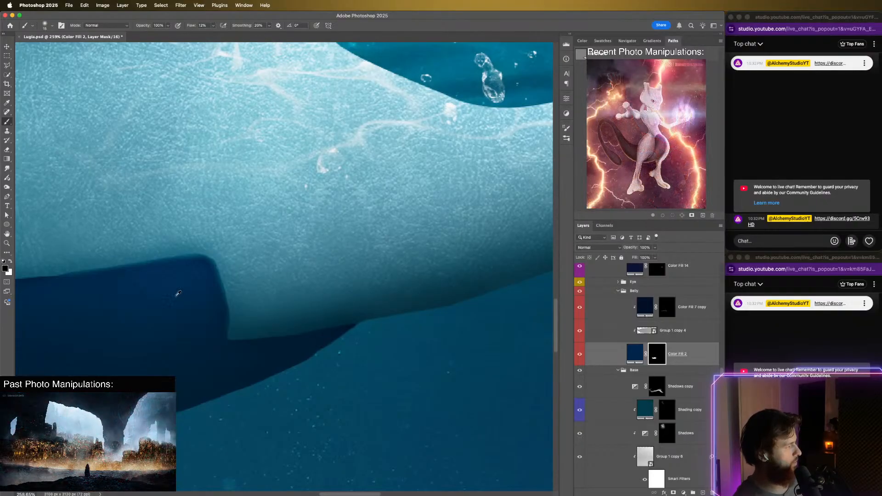
scroll(178, 294, "down", 1)
scroll(177, 292, "down", 1)
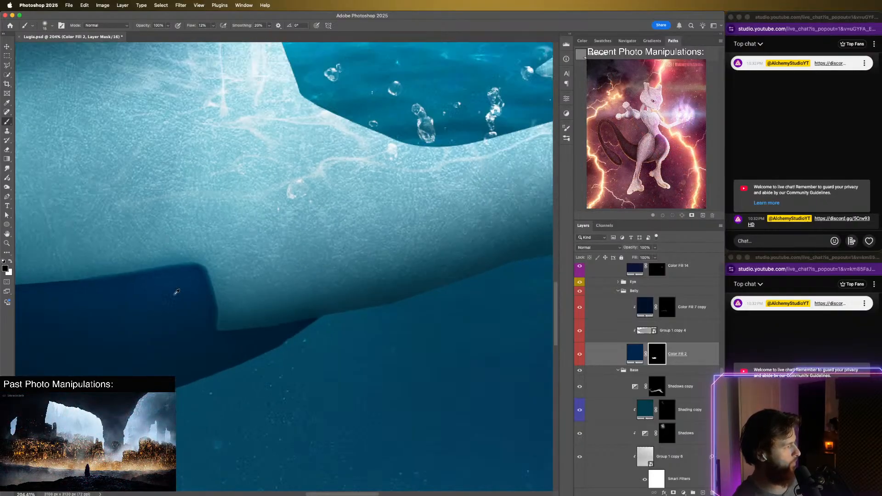
scroll(175, 289, "down", 3)
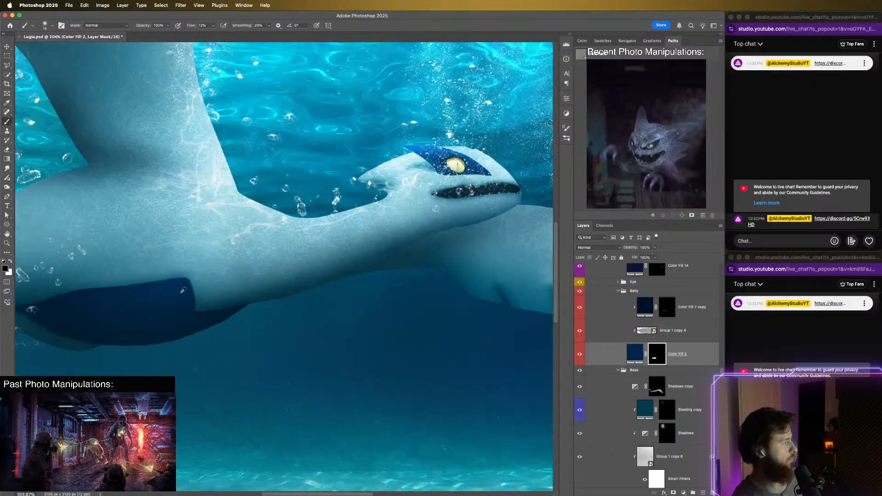
left_click_drag(200, 299, 342, 280)
scroll(336, 280, "up", 3)
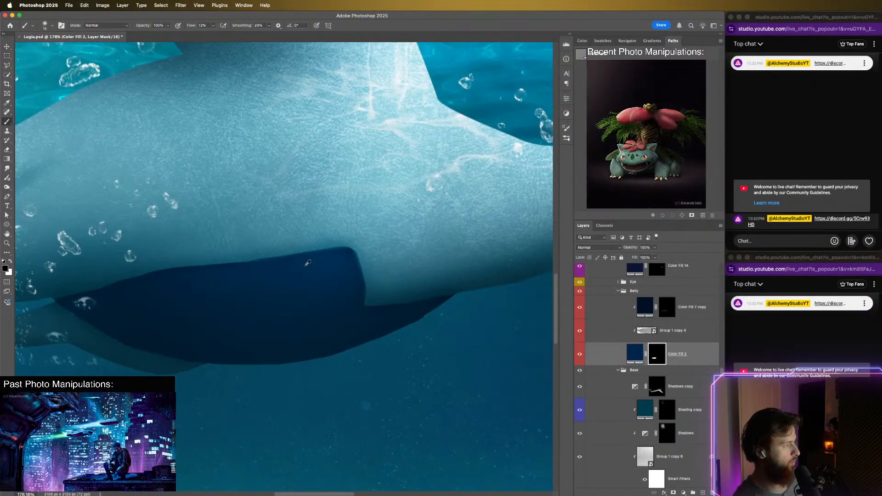
scroll(305, 262, "up", 2)
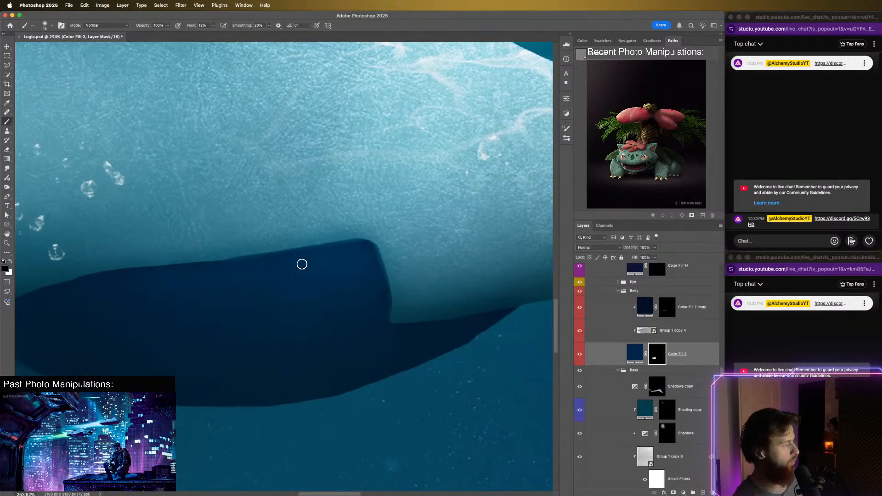
scroll(302, 264, "up", 1)
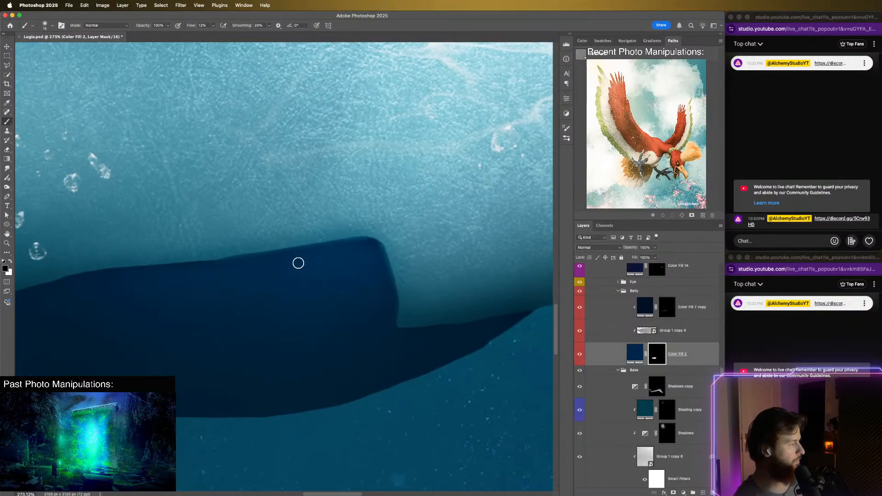
- Undo the edge softening and retouch the belly patch's upper edge and front corner on the mask with a smaller black brush
key("super+z")
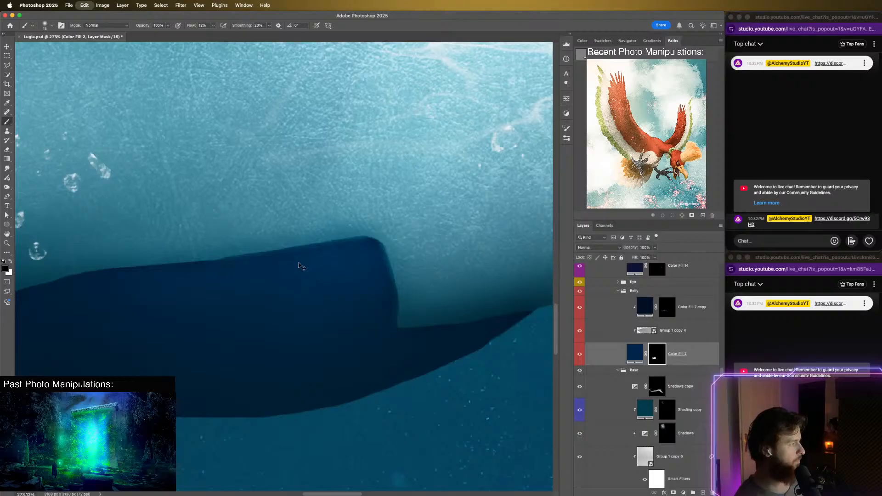
scroll(299, 266, "up", 1)
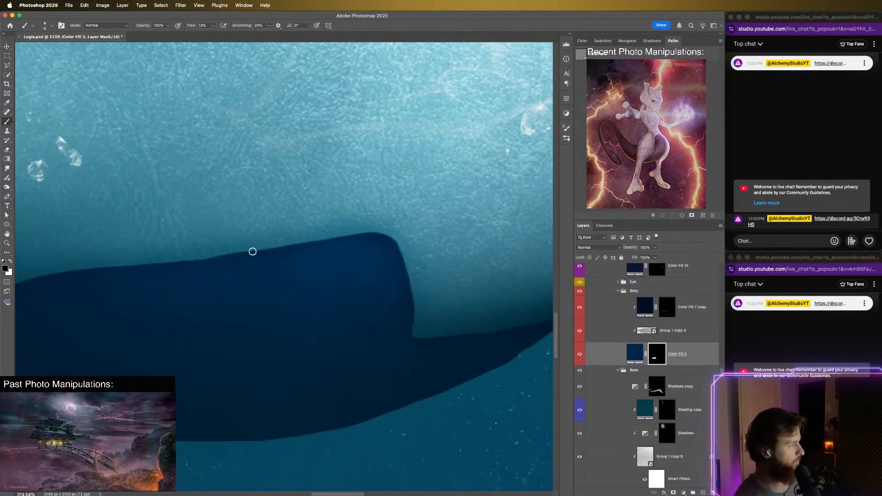
scroll(226, 253, "up", 4)
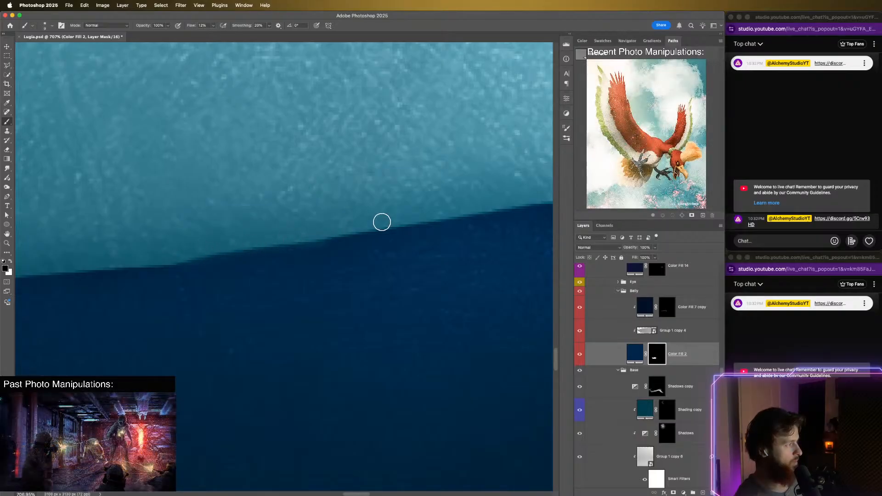
left_click_drag(426, 251, 251, 274)
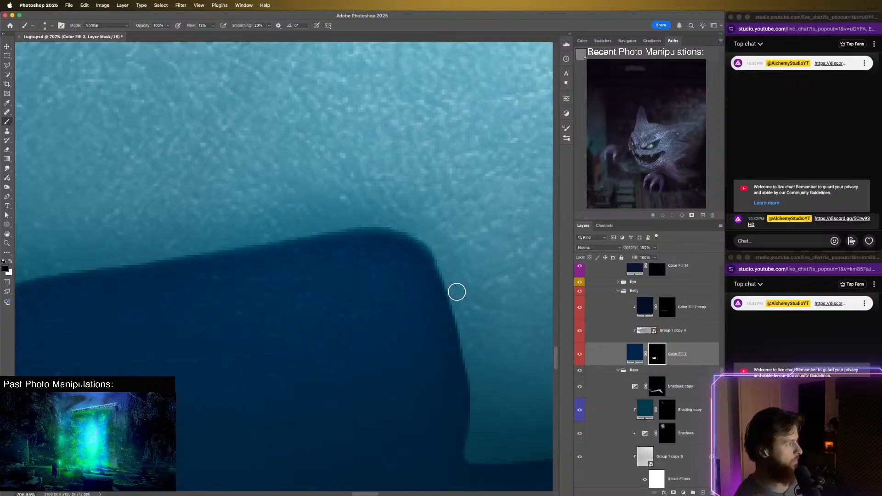
scroll(475, 324, "down", 5)
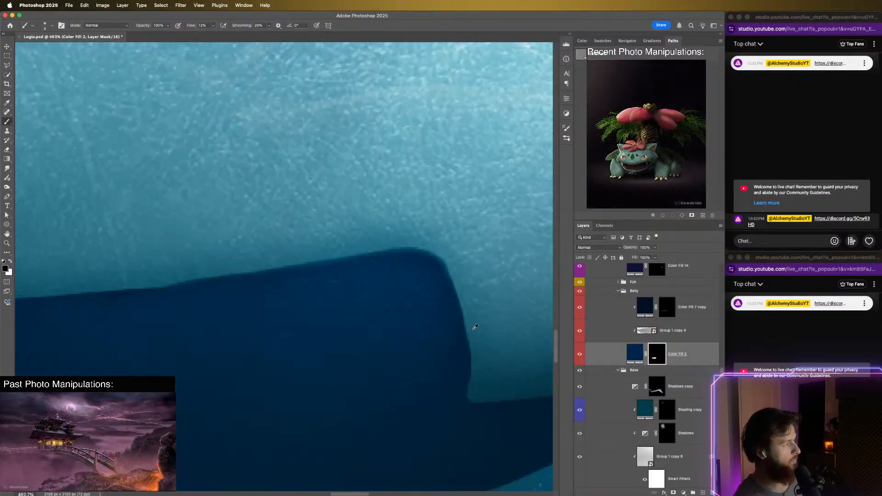
scroll(475, 327, "down", 8)
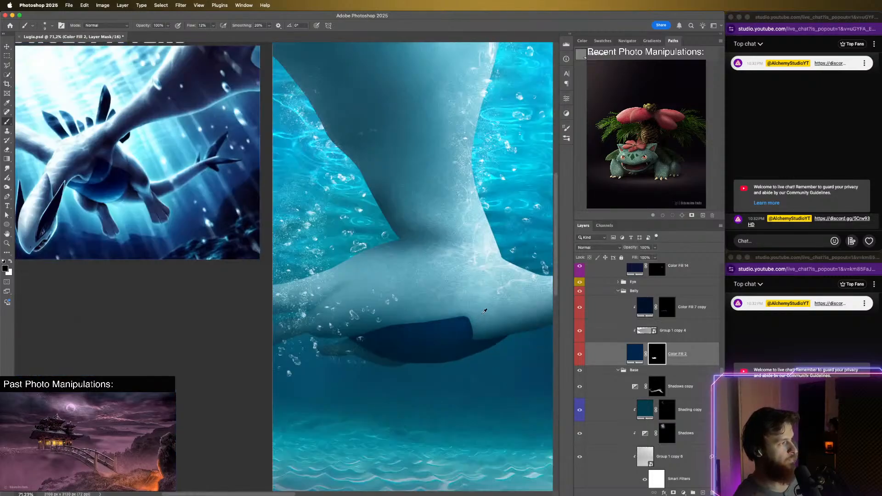
scroll(489, 316, "up", 4)
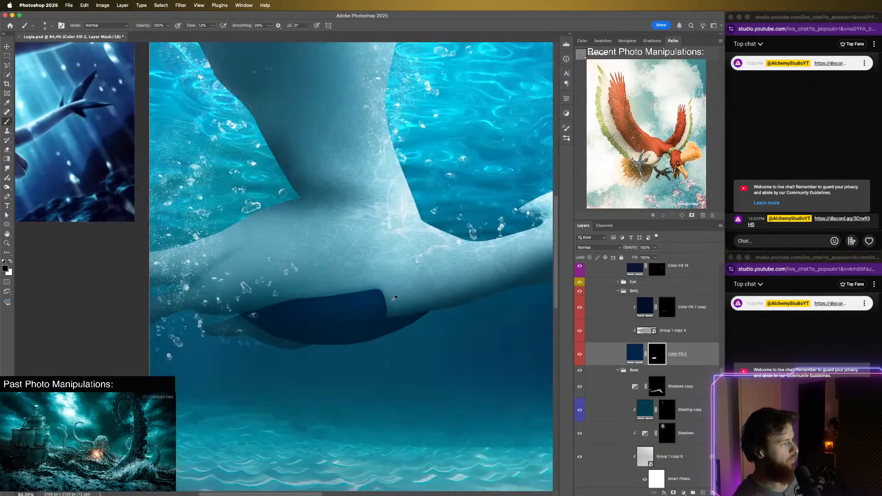
scroll(394, 298, "up", 6)
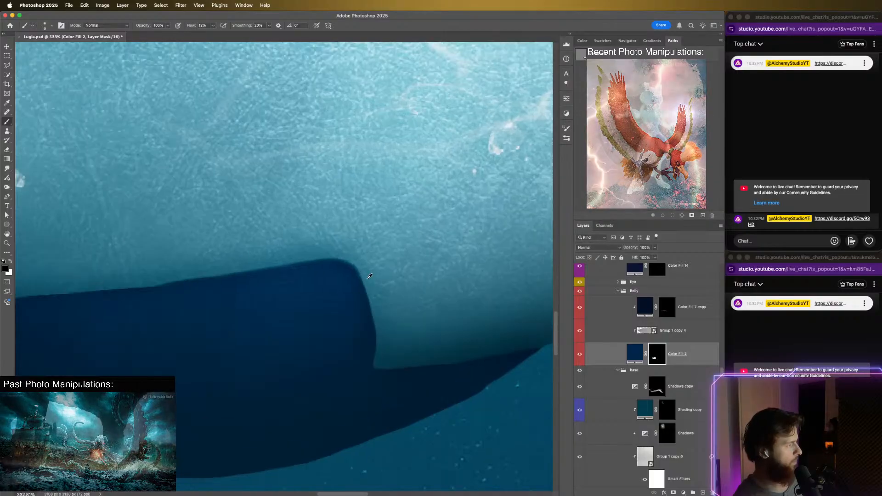
scroll(366, 279, "up", 1)
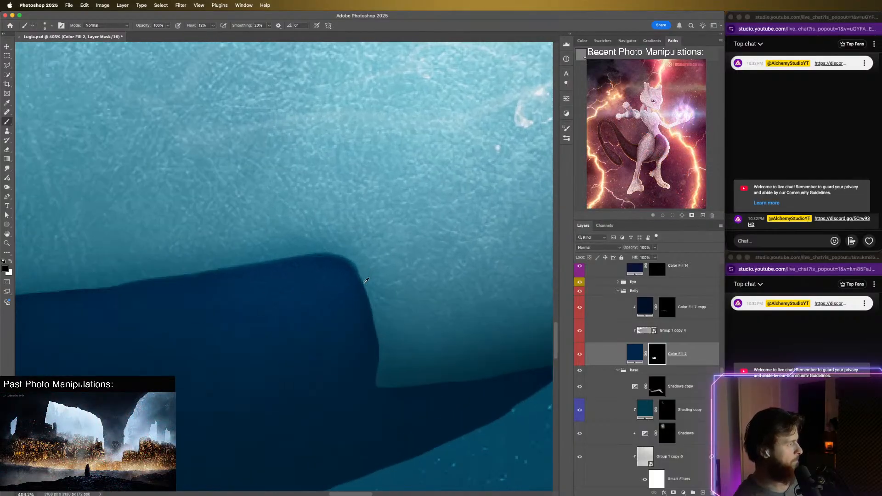
- Try a short black stroke up the belly patch's front edge on the Color Fill 2 mask and undo it
left_click_drag(381, 308, 358, 272)
scroll(359, 272, "up", 1)
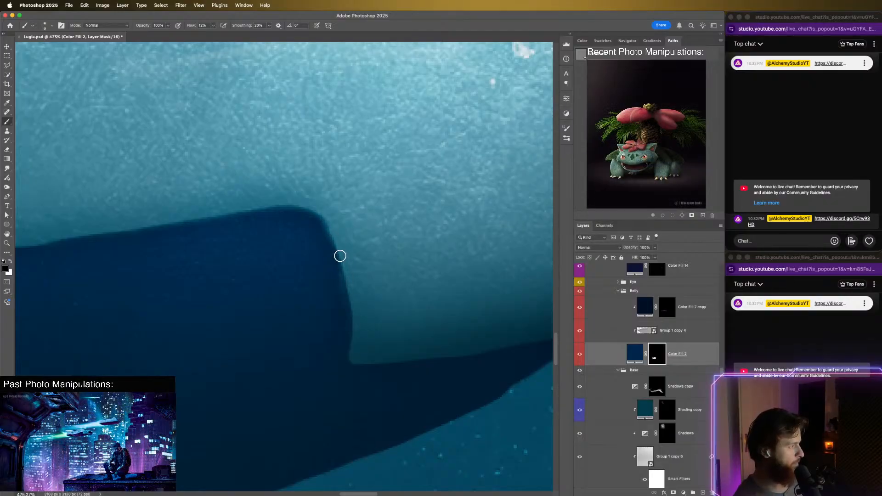
key("super+z")
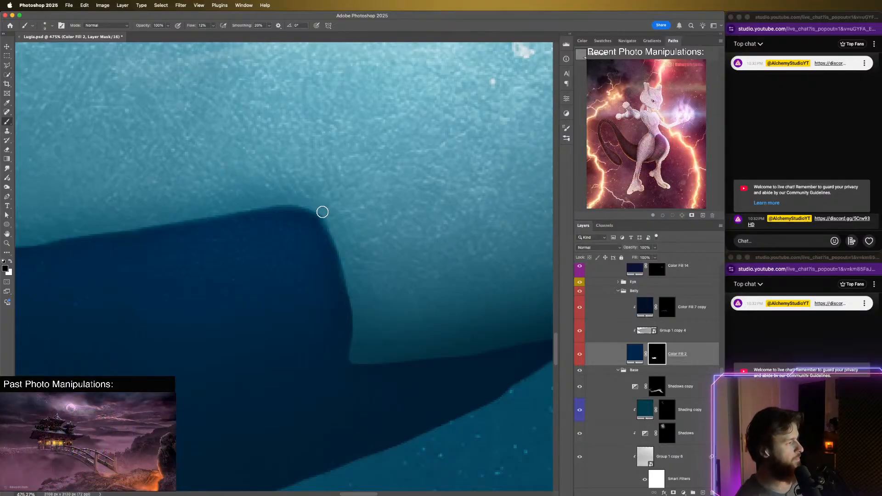
- Soften the rear stretch of the belly patch's upper edge by painting black on the Color Fill 2 mask
scroll(322, 212, "left", 5)
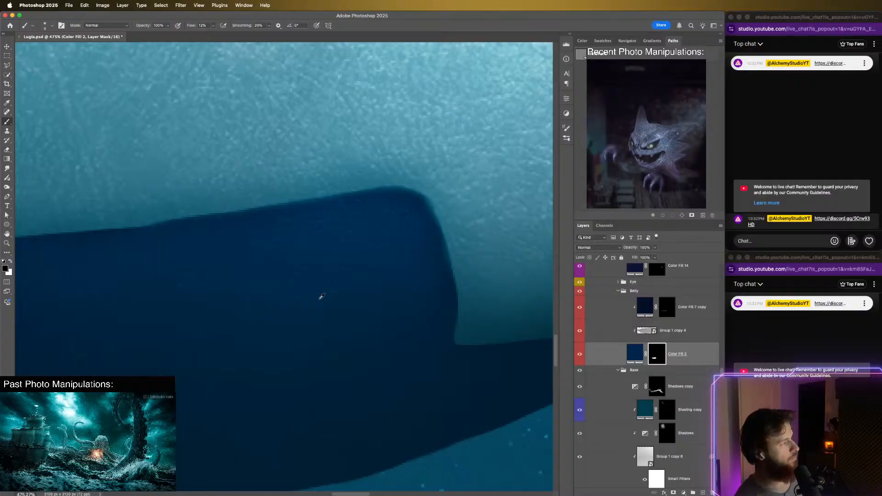
scroll(322, 296, "down", 5)
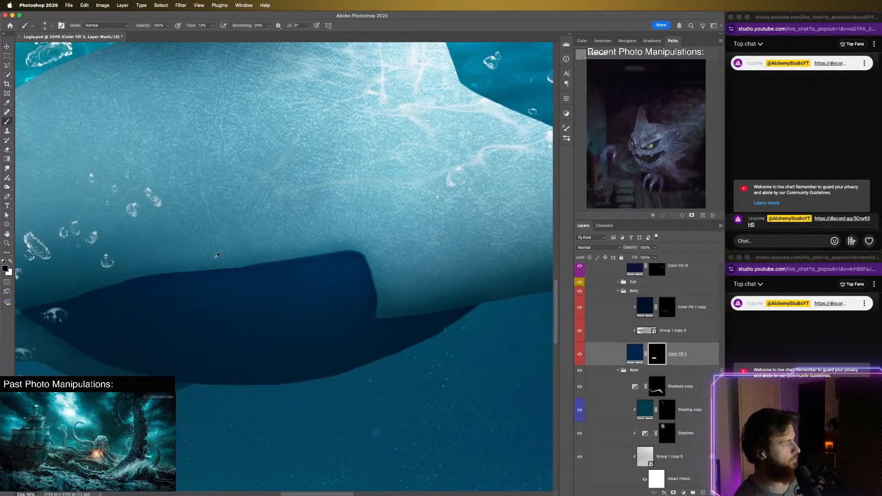
scroll(242, 262, "up", 4)
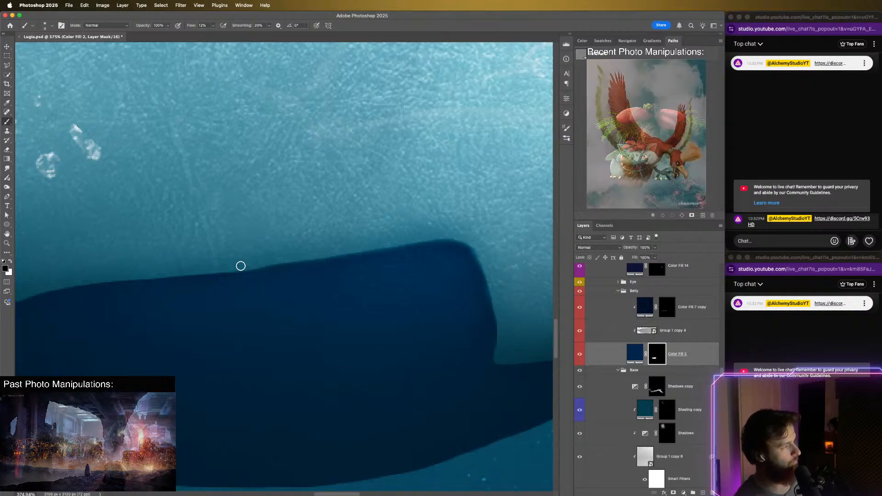
scroll(317, 277, "left", 3)
left_click_drag(341, 304, 382, 288)
scroll(353, 276, "up", 3)
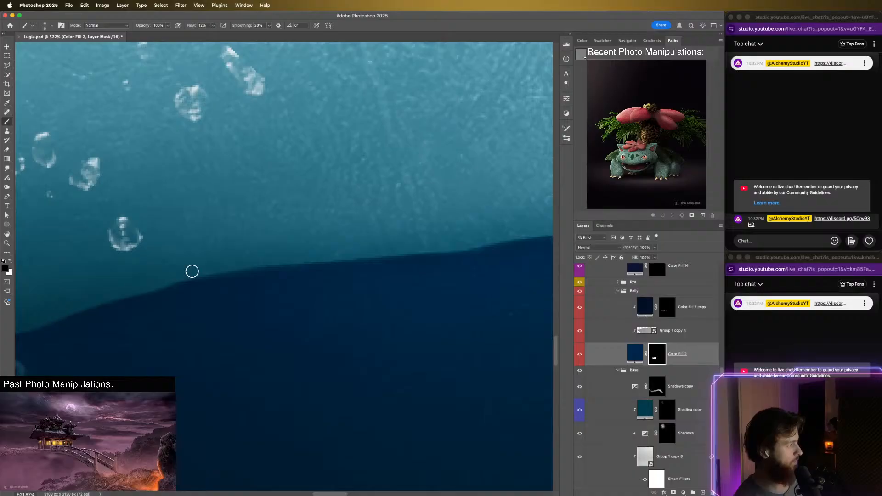
- Retouch the belly patch's rounded front corner with black on the Color Fill 2 mask
scroll(246, 289, "down", 1)
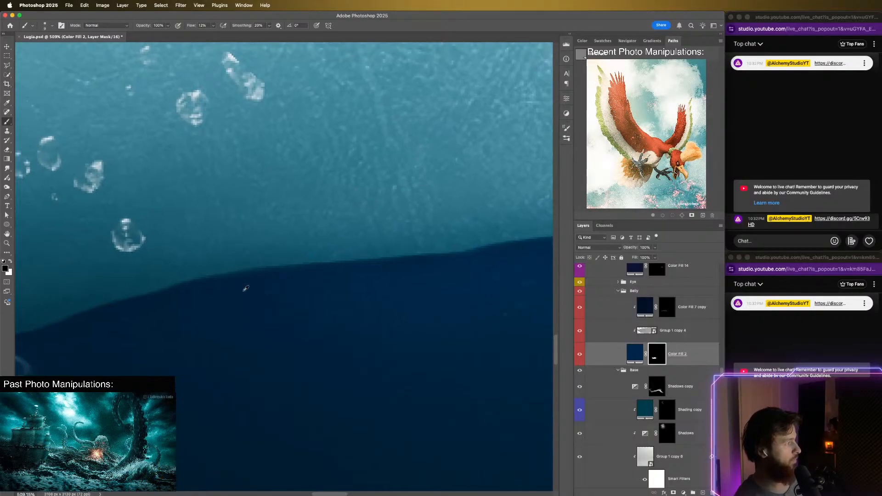
scroll(246, 289, "down", 5)
scroll(316, 222, "down", 7)
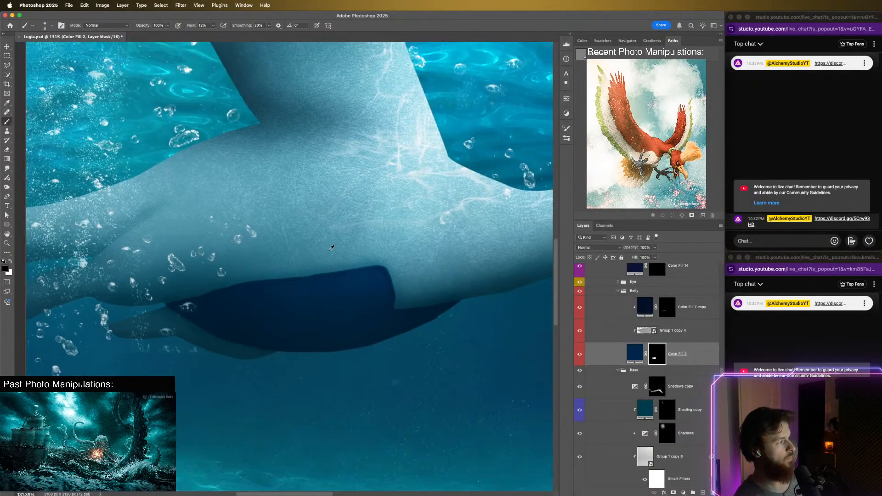
scroll(331, 248, "up", 8)
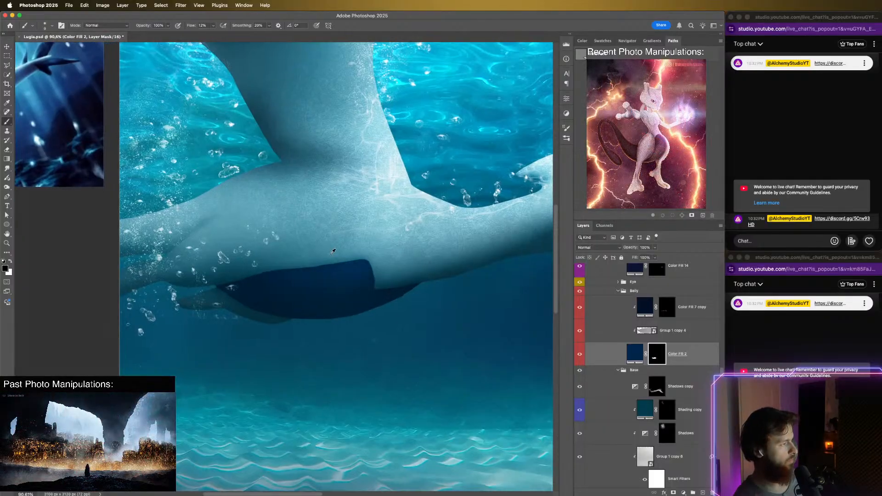
scroll(332, 252, "up", 1)
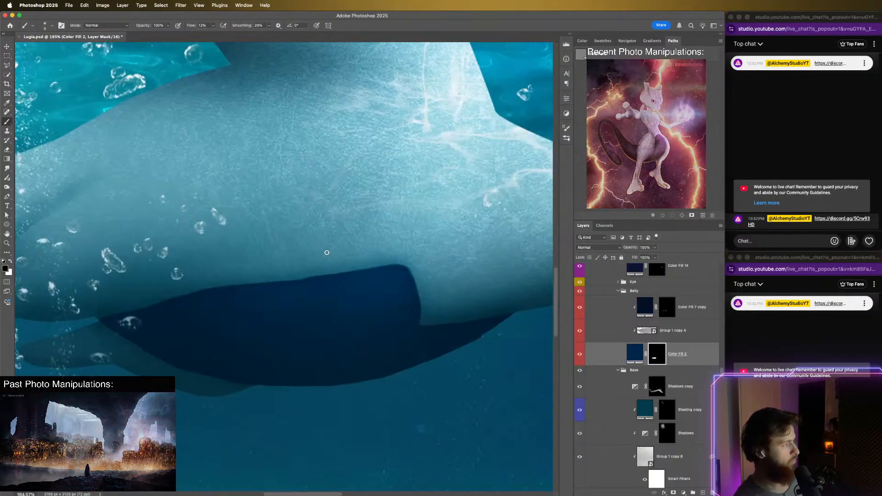
scroll(340, 252, "up", 4)
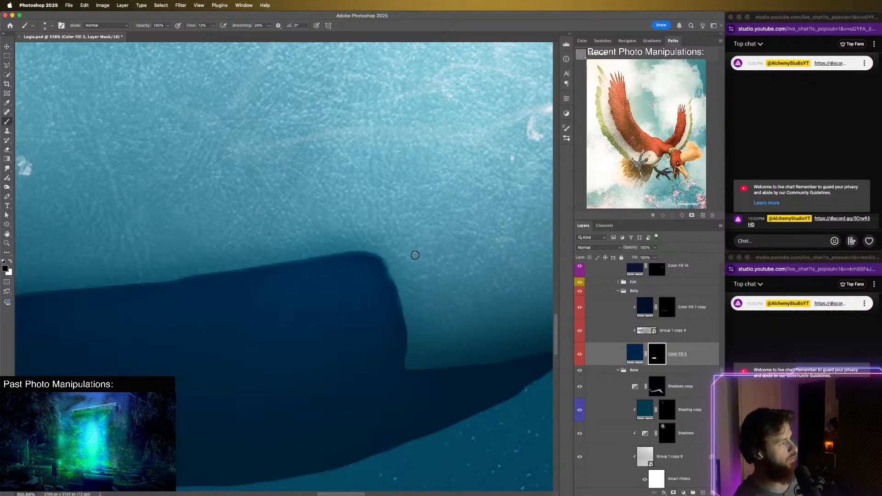
- Trim the middle of the belly patch's upper edge on the mask, reducing the size of the black brush
scroll(379, 272, "down", 5)
scroll(241, 266, "up", 3)
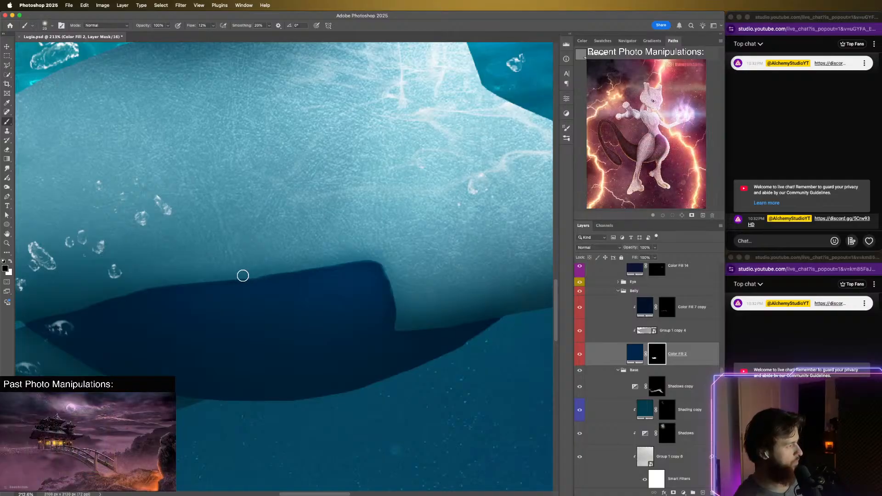
scroll(267, 268, "up", 3)
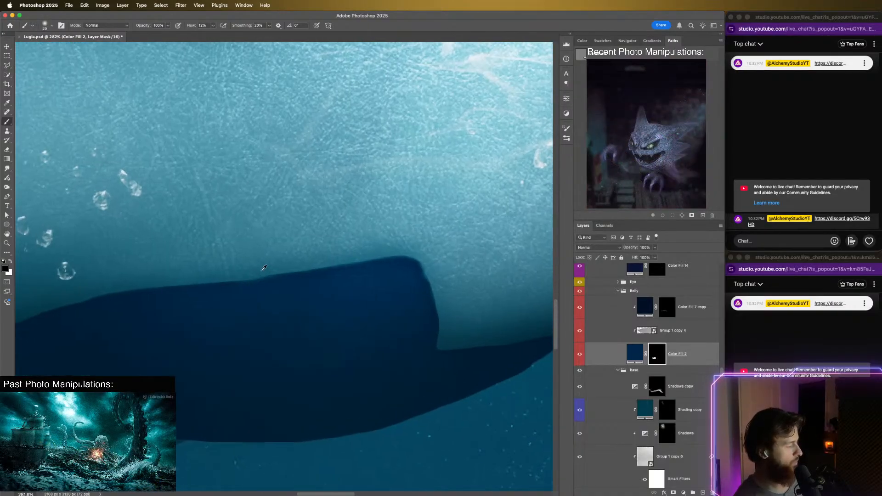
scroll(270, 266, "up", 1)
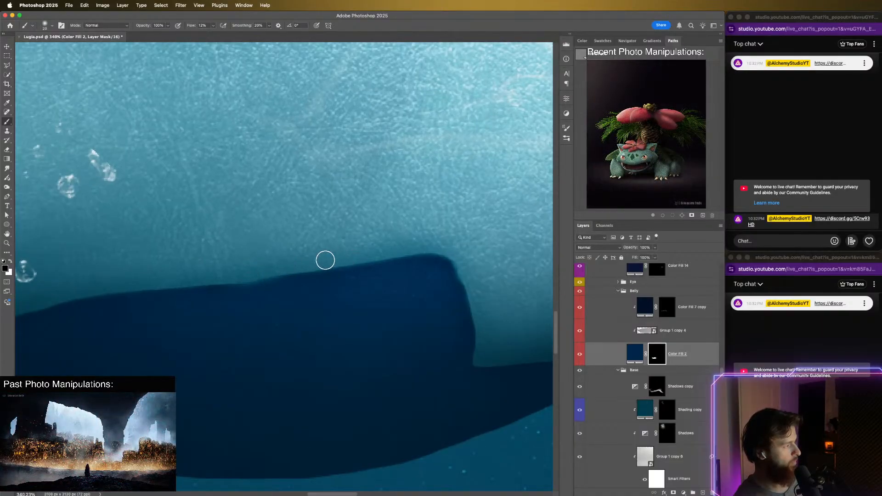
key("bracketleft")
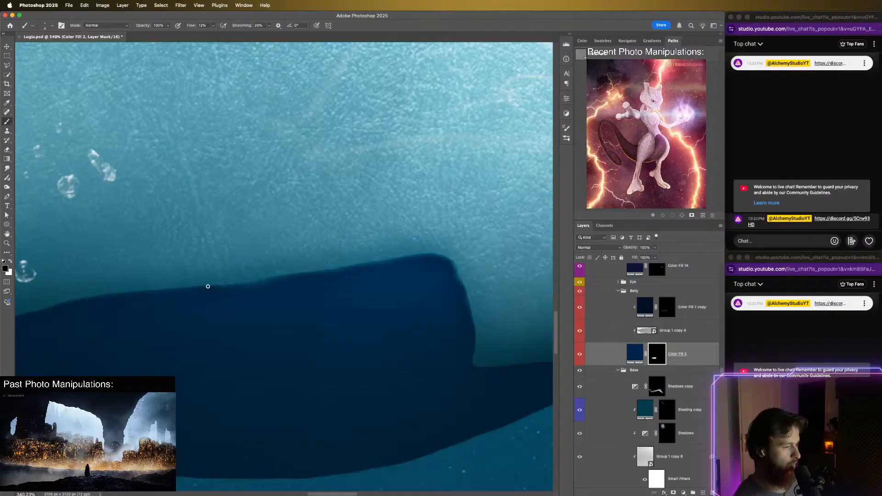
- Refine the belly patch's upper edge from the middle toward the tail with a small black mask brush
scroll(215, 287, "up", 5)
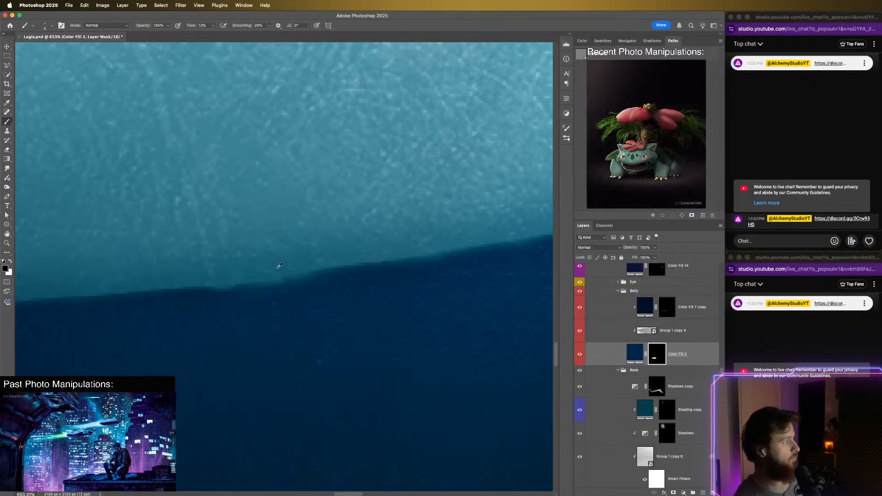
scroll(276, 266, "down", 8)
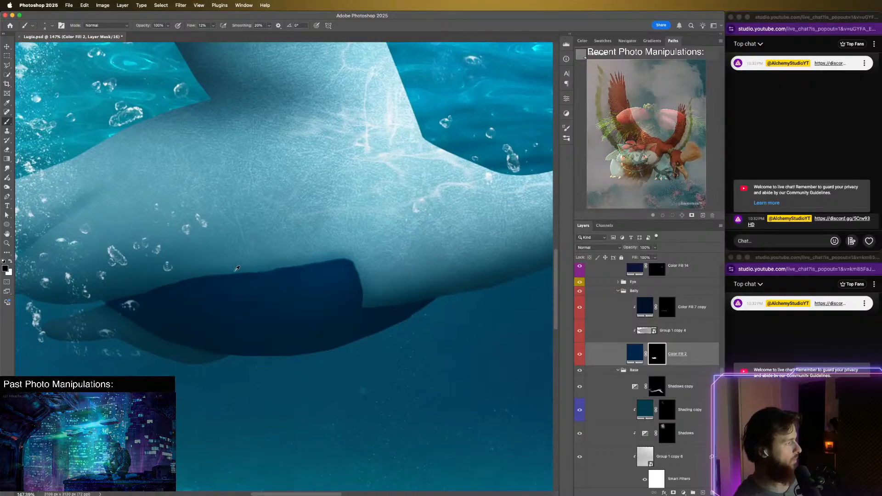
scroll(237, 268, "up", 5)
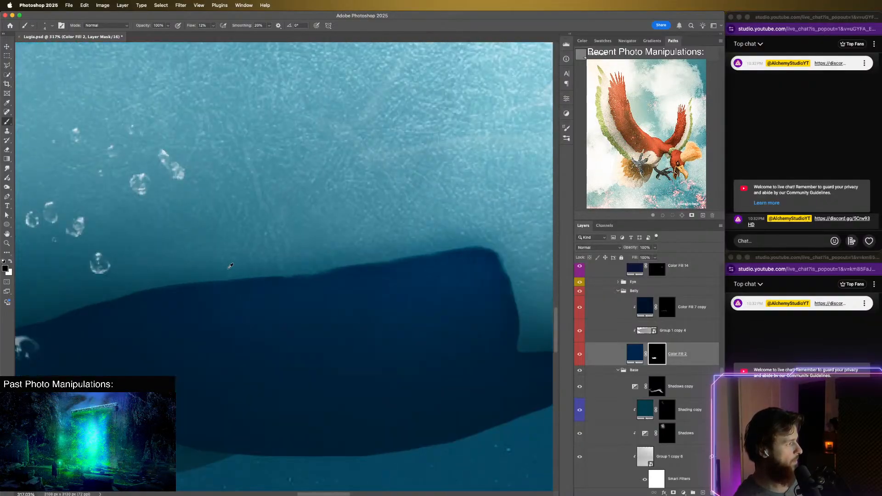
scroll(157, 291, "up", 1)
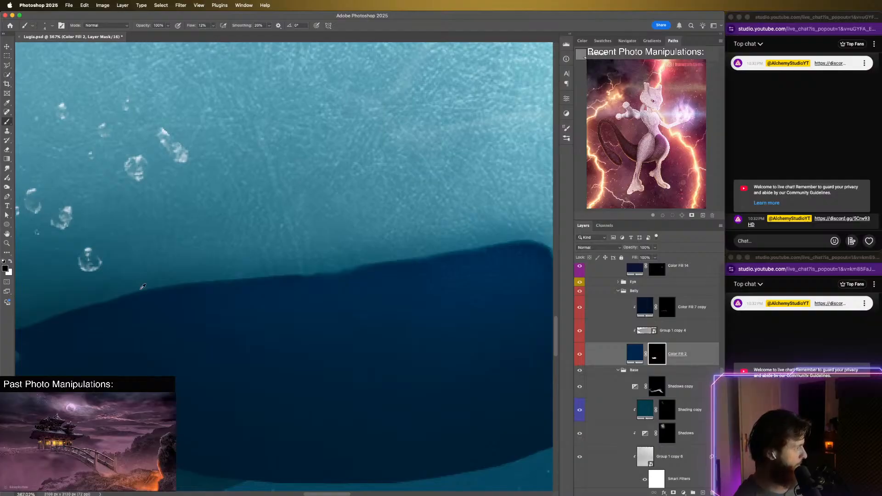
scroll(138, 294, "up", 2)
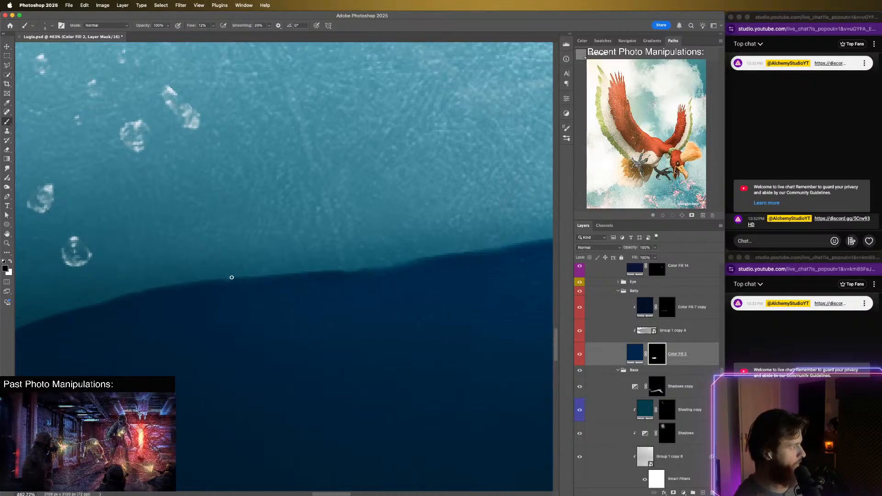
- Touch up the belly patch's upper edge toward the front corner with the small black mask brush
scroll(267, 284, "down", 4)
scroll(324, 304, "down", 5)
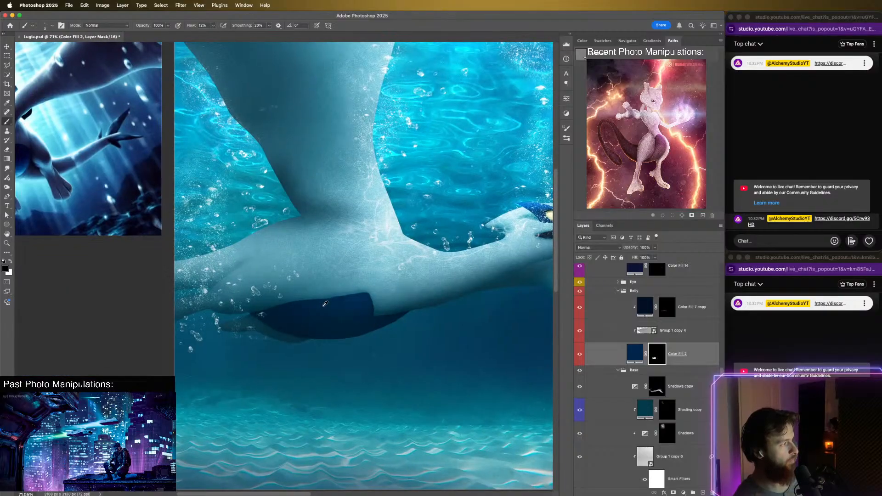
scroll(325, 304, "up", 4)
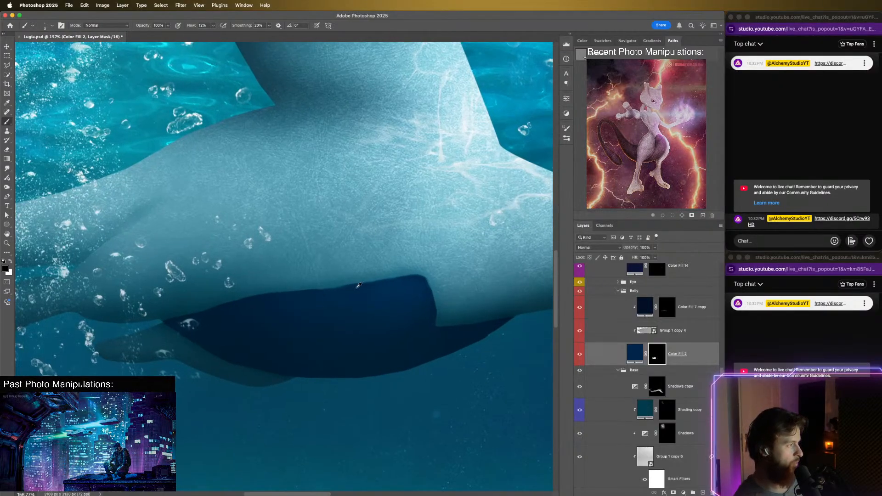
scroll(359, 287, "up", 6)
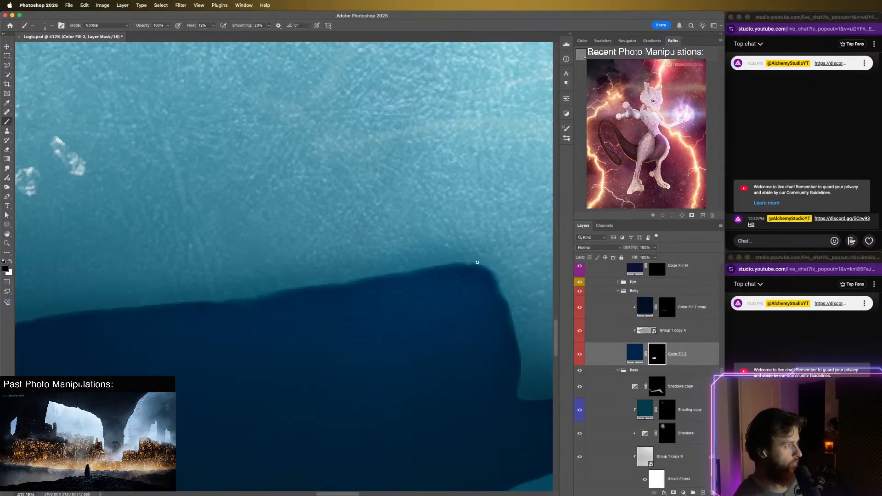
- Examine the belly patch's upper edge and rear tip against the body at several magnifications
scroll(267, 275, "down", 5)
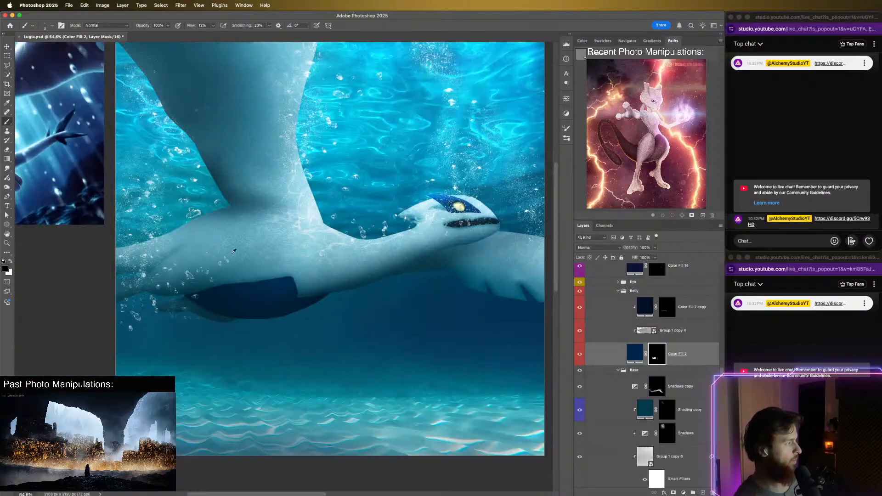
scroll(230, 294, "up", 5)
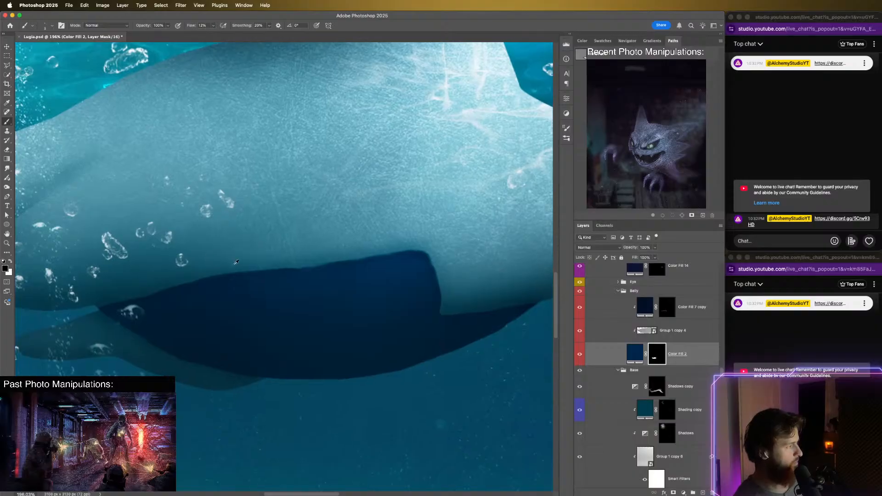
scroll(276, 285, "up", 1)
scroll(286, 286, "up", 2)
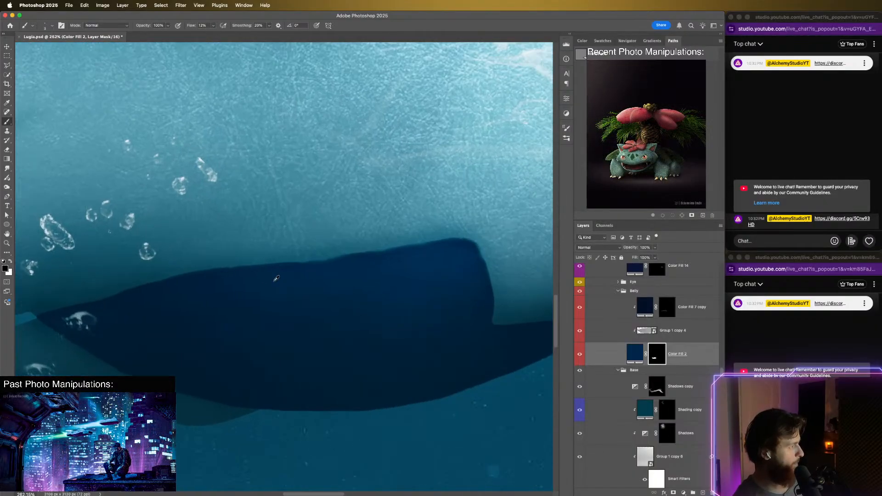
scroll(276, 276, "up", 3)
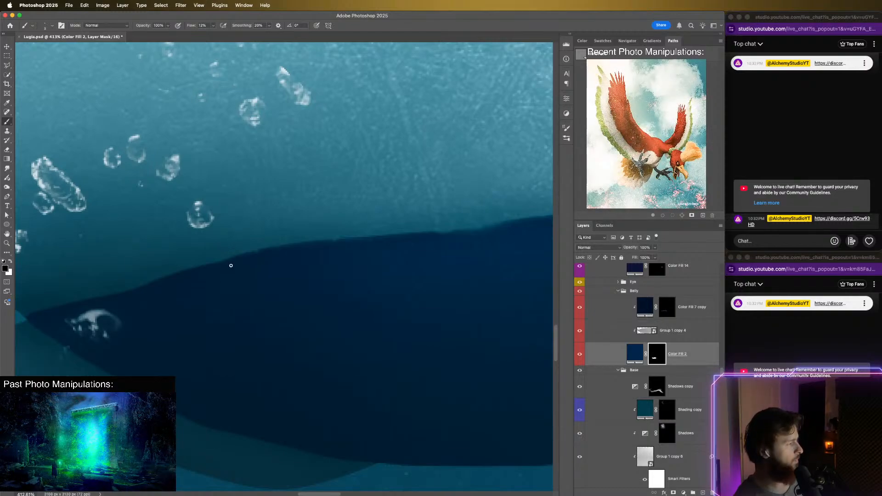
scroll(166, 278, "down", 4)
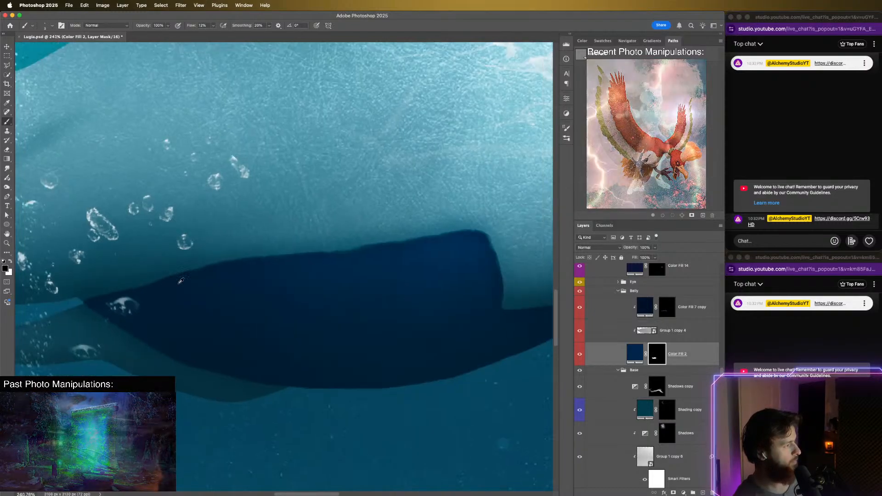
scroll(233, 291, "down", 3)
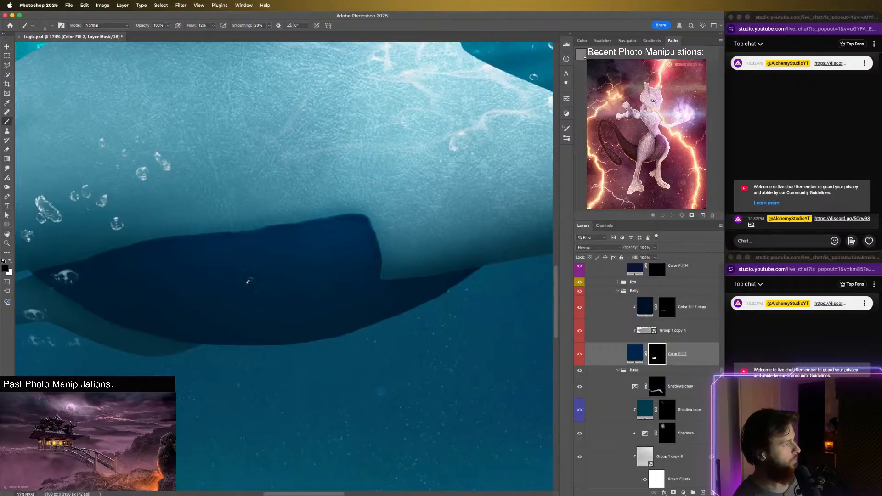
- Clean up the inner corner where the belly patch's front edge meets the body's underside with the small black mask brush
scroll(273, 279, "up", 8)
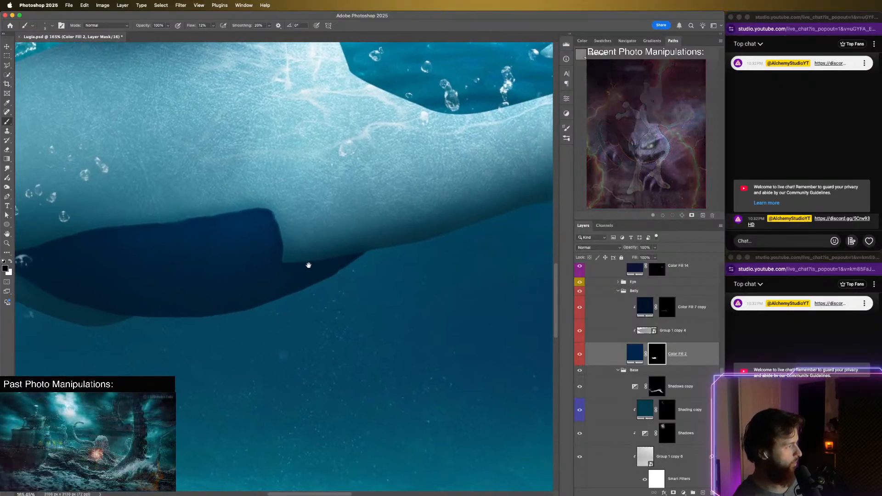
scroll(294, 257, "down", 2)
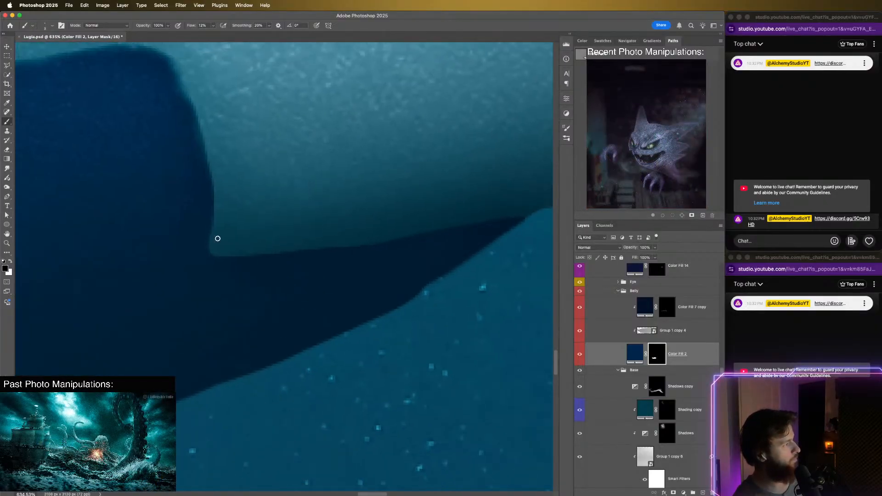
scroll(192, 218, "down", 1)
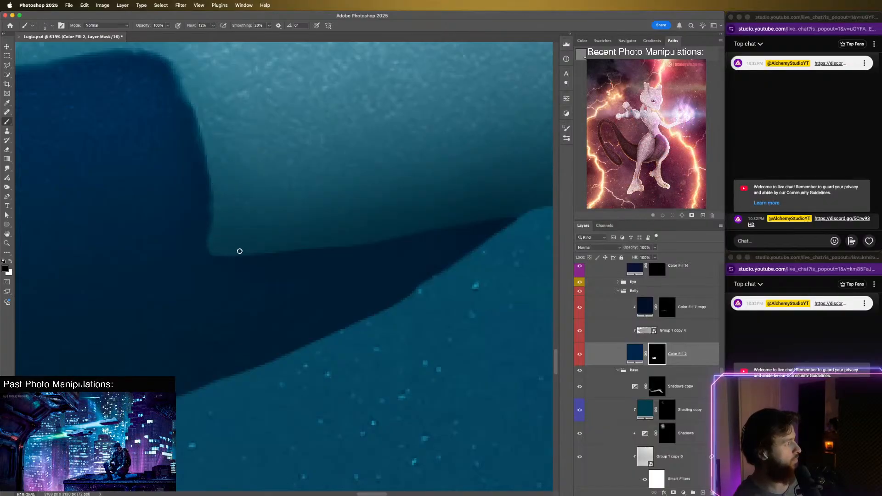
scroll(252, 237, "down", 10)
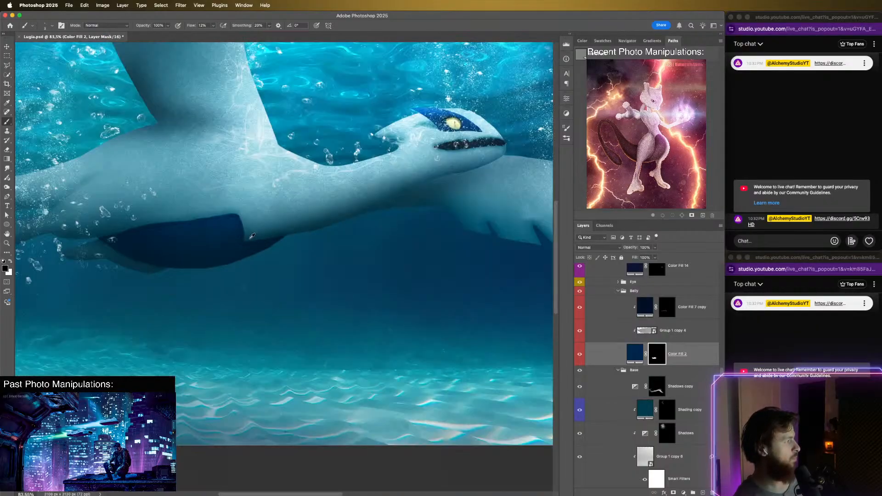
scroll(184, 195, "up", 5)
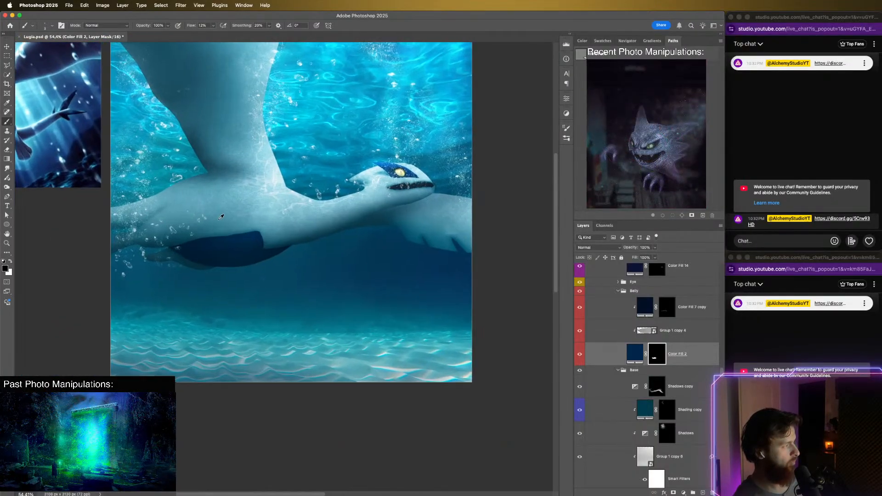
scroll(221, 217, "up", 5)
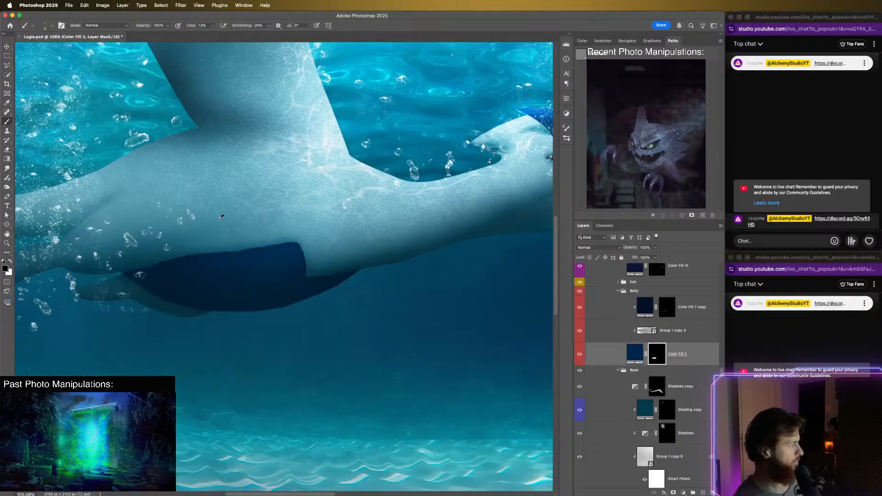
- Try desaturated dark blues such as 122d48 and 2c3c4b as the belly patch's Color Fill 2 colour
scroll(221, 217, "down", 2)
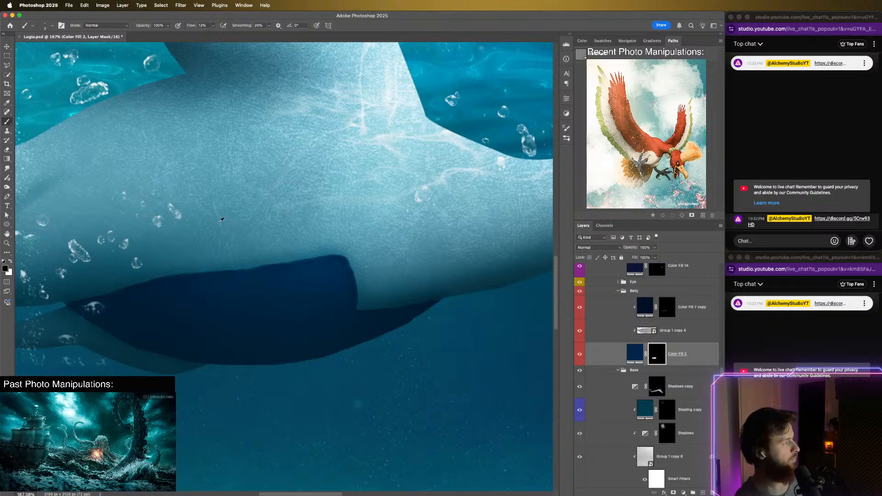
scroll(221, 220, "down", 3)
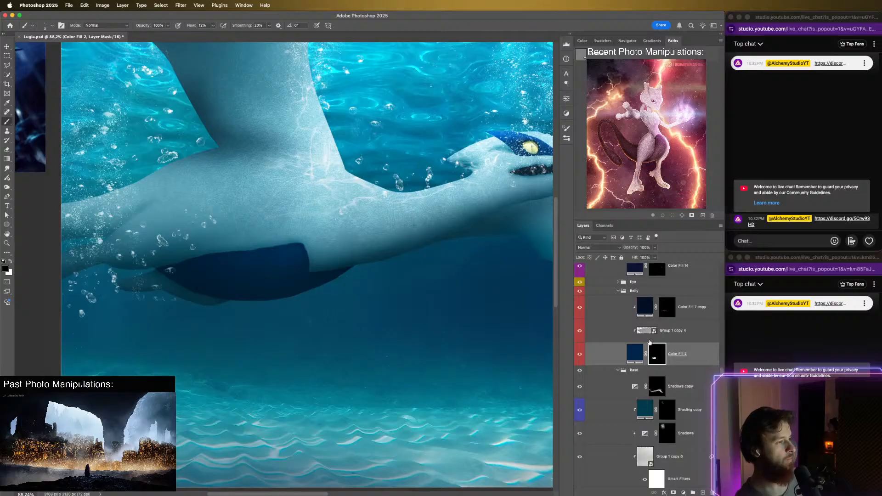
scroll(385, 326, "down", 3)
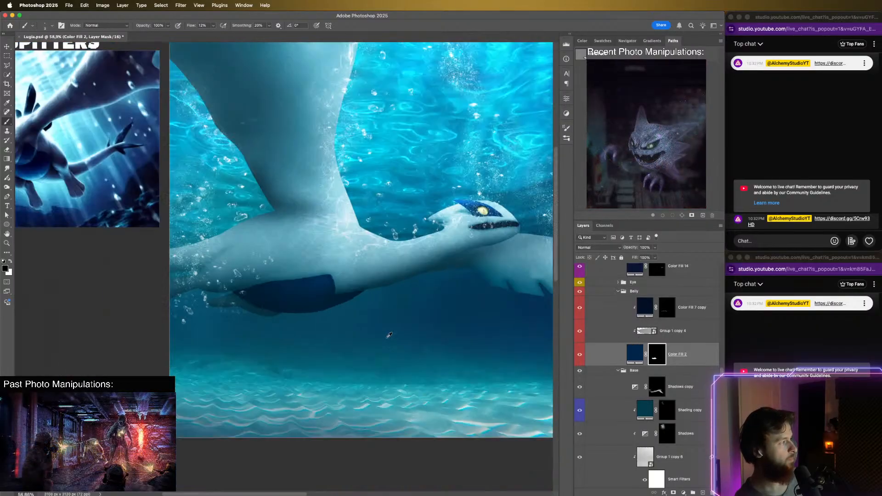
scroll(400, 312, "up", 6)
scroll(401, 312, "down", 2)
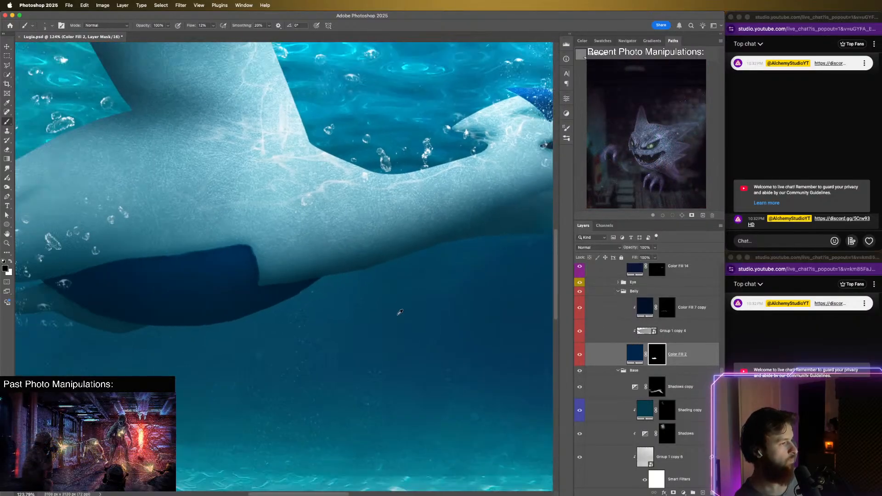
left_click(640, 354)
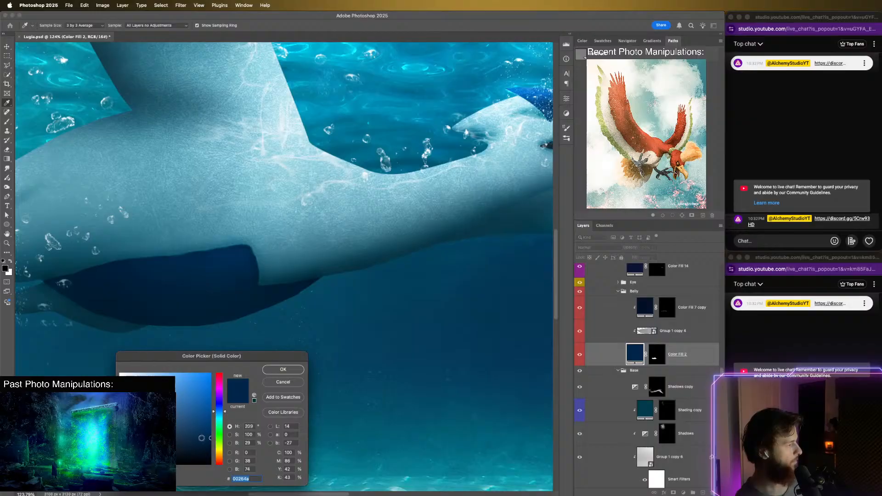
left_click(189, 439)
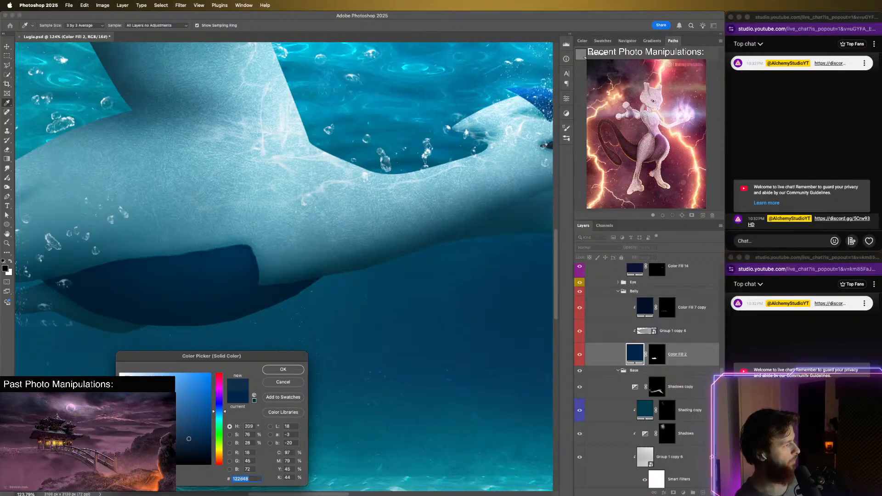
left_click(158, 438)
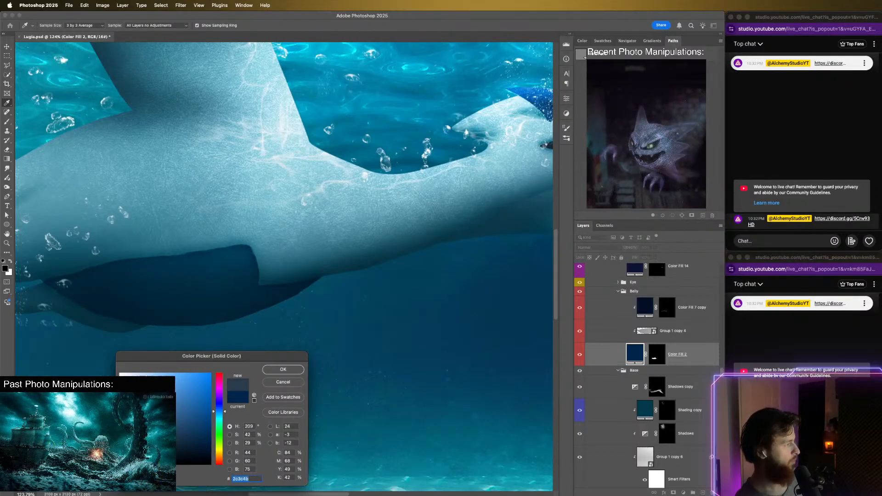
scroll(129, 274, "down", 3)
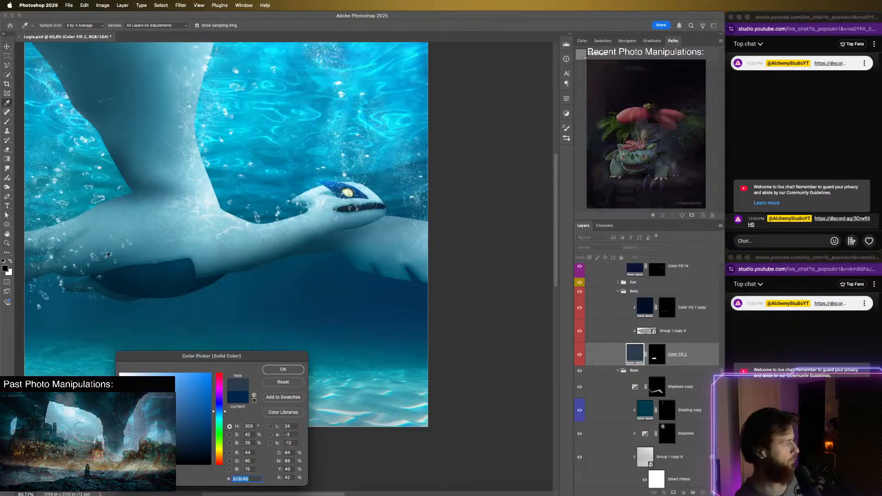
scroll(119, 267, "up", 2)
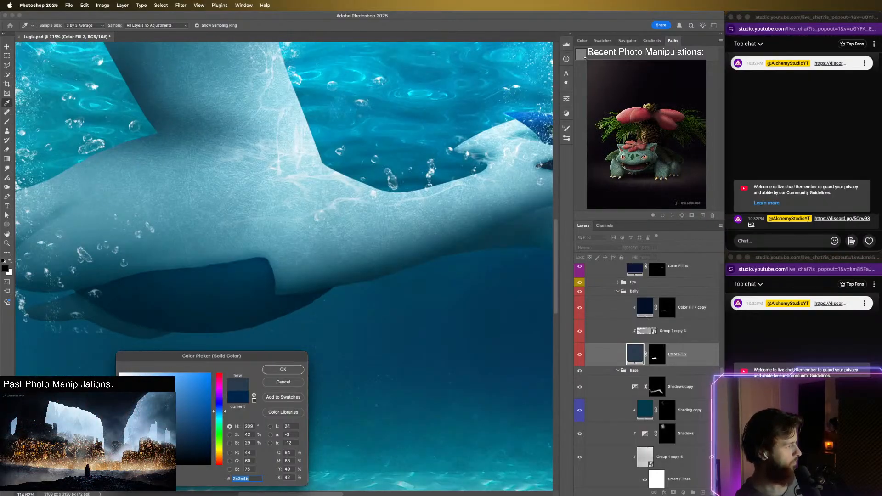
- Try a lighter grey-blue, 56718b, and a darker blue, 0c243c, for the belly patch's fill
left_click(154, 414)
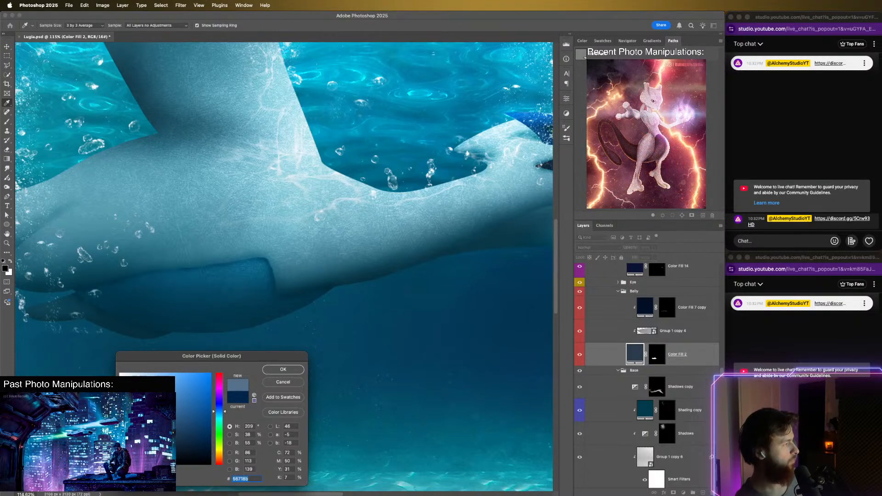
scroll(156, 198, "down", 1)
scroll(156, 197, "down", 3)
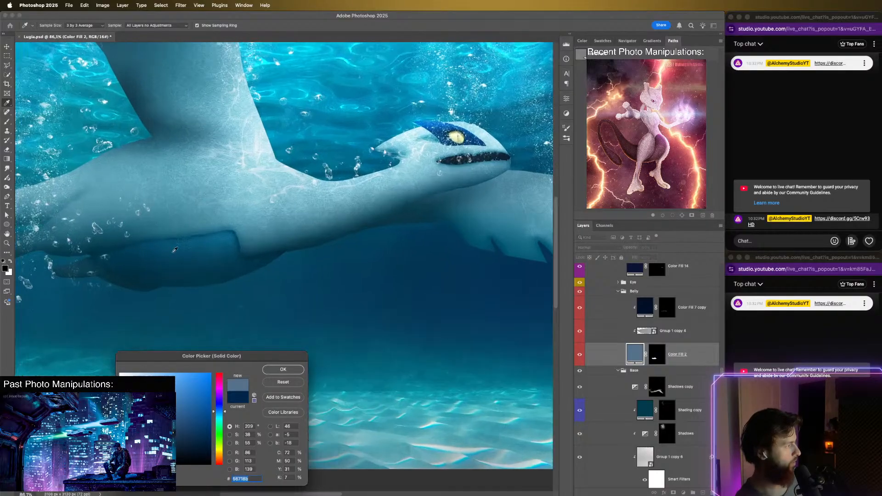
scroll(182, 252, "up", 2)
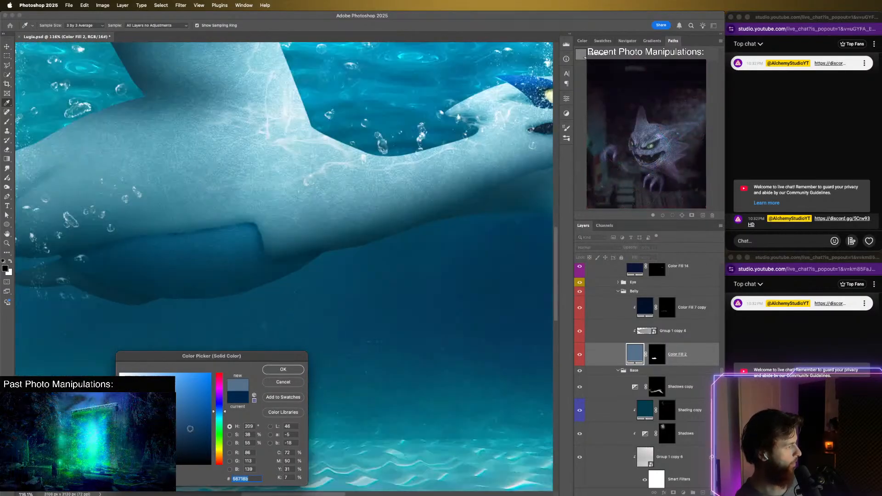
left_click(194, 443)
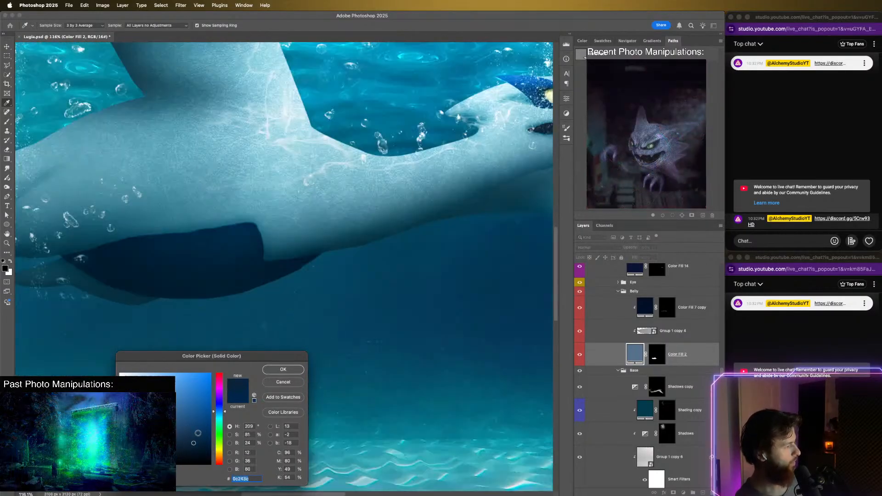
key("Return")
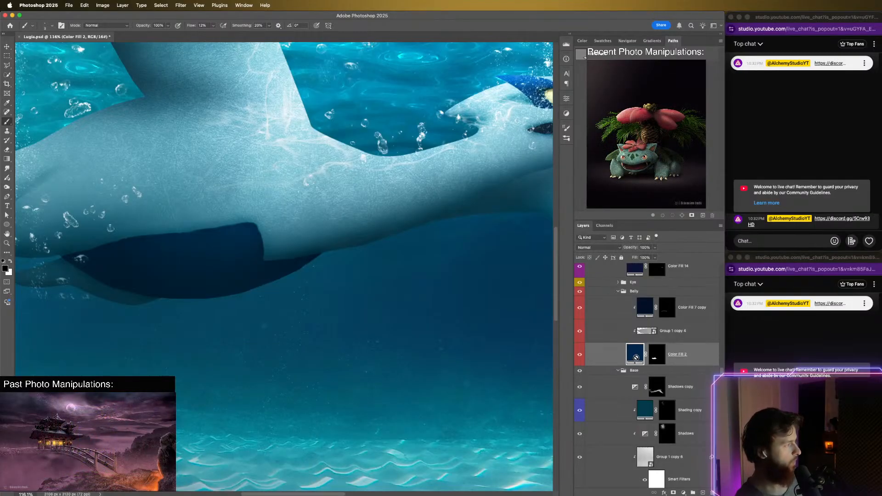
- Set the belly patch's Color Fill 2 colour to a muted dark blue, 1a334b
key("b")
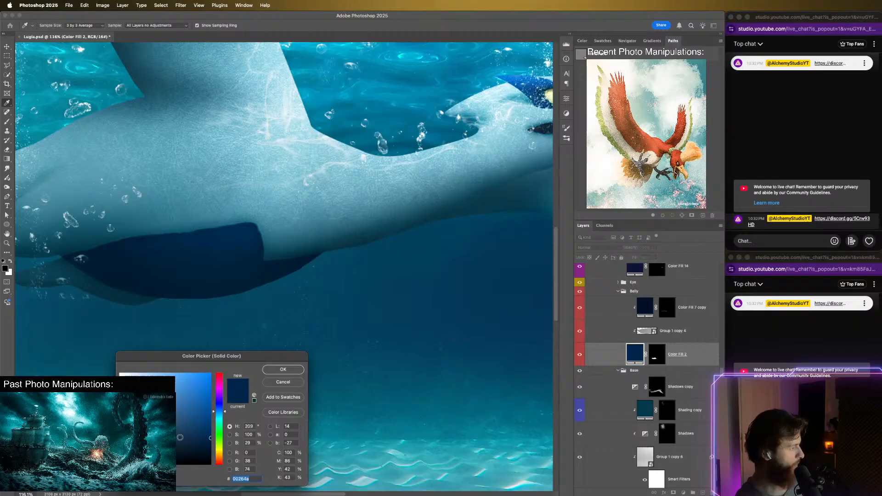
left_click(179, 437)
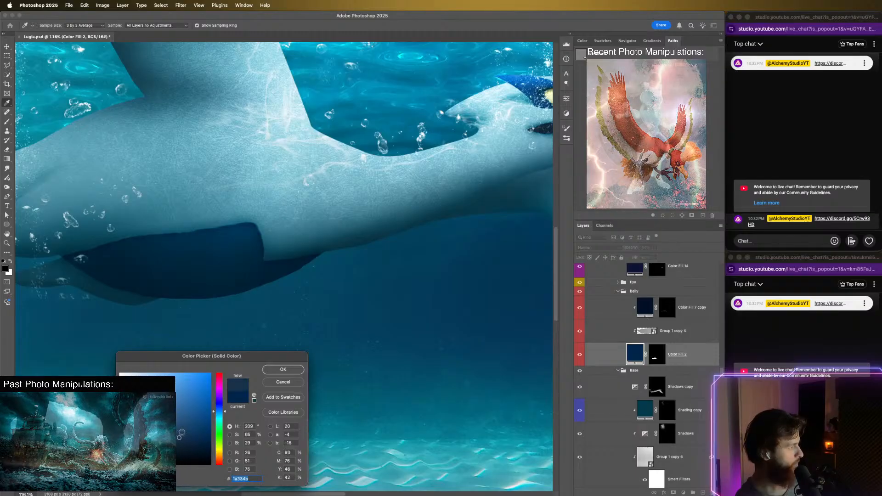
left_click(272, 370)
scroll(368, 239, "down", 5)
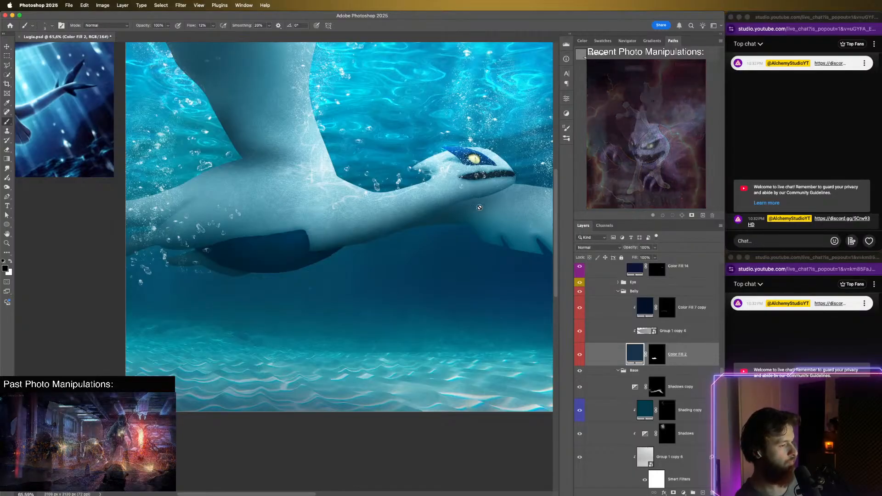
scroll(343, 292, "down", 4)
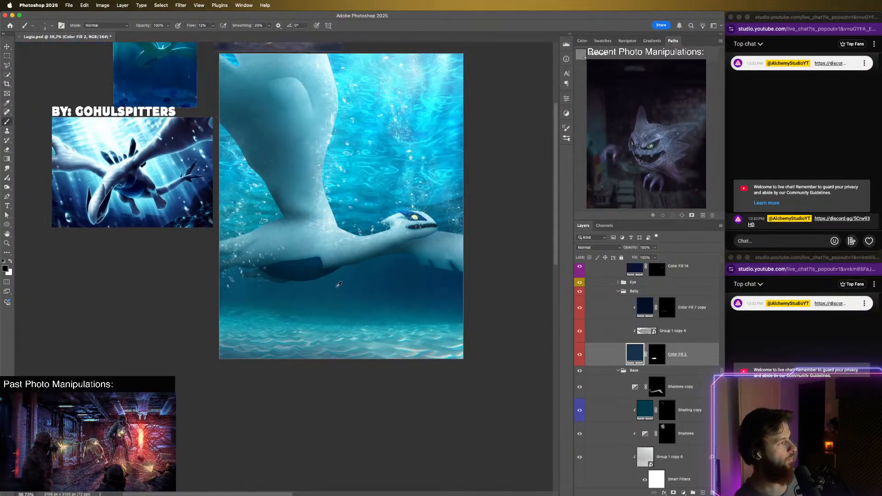
- Change the blend mode of the belly's clipped texture layer, Group 1 copy 4, to Hard Light
scroll(332, 279, "up", 12)
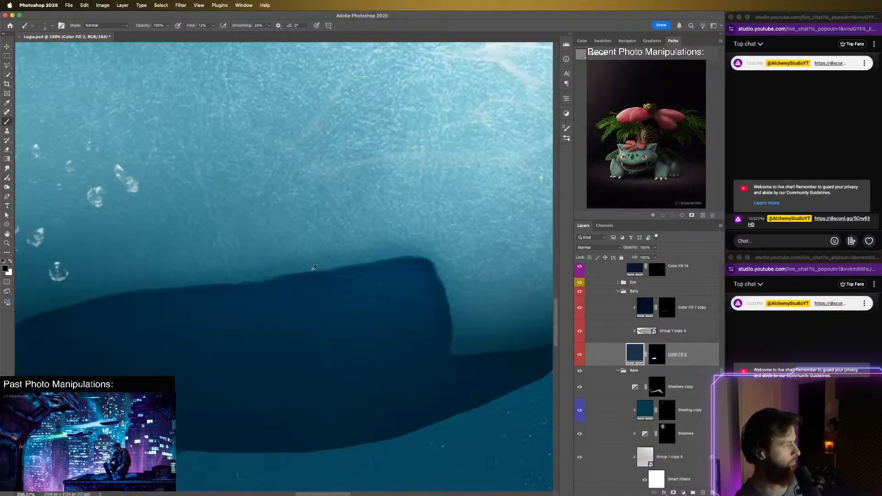
left_click(649, 330)
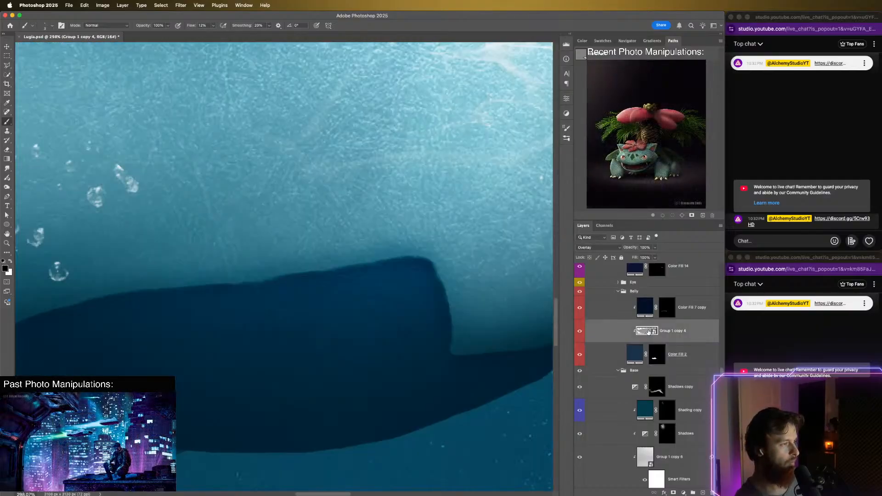
scroll(649, 331, "down", 2)
scroll(449, 363, "down", 2)
scroll(449, 363, "down", 2)
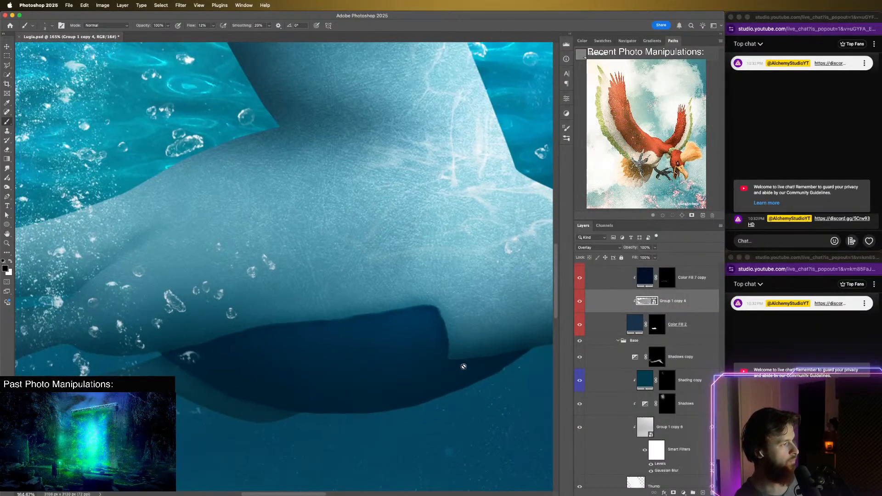
scroll(463, 367, "right", 5)
left_click(605, 248)
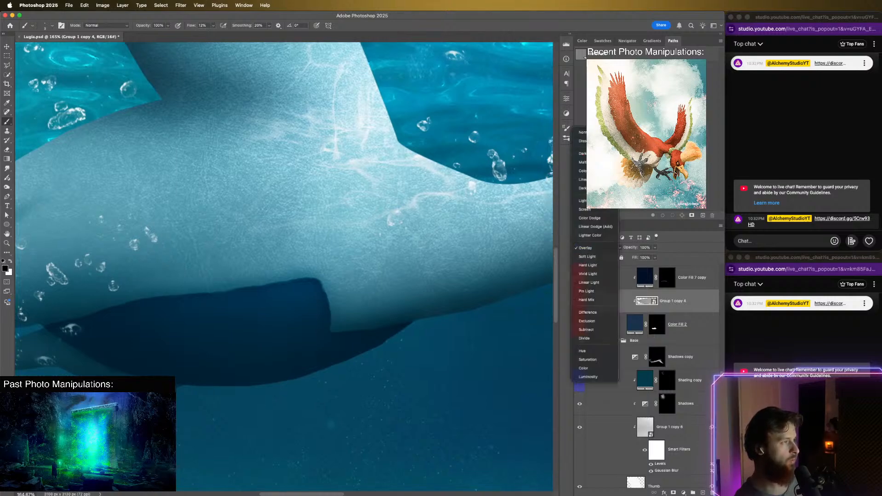
left_click(603, 248)
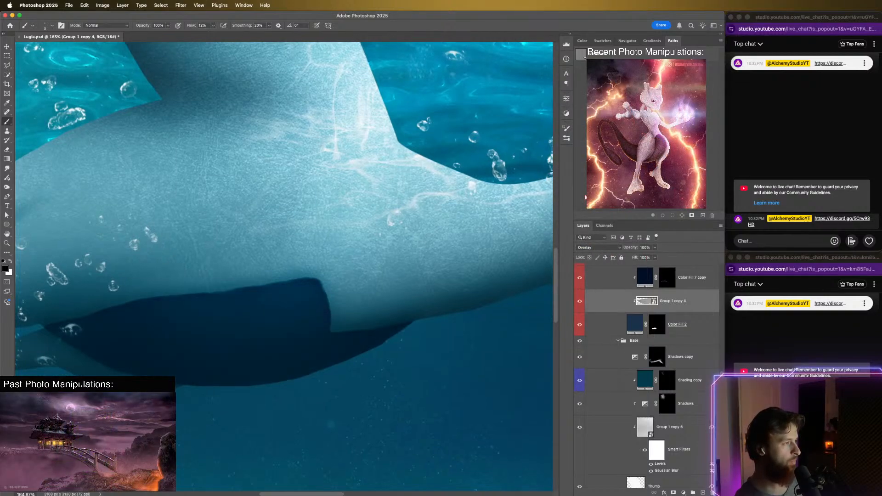
left_click(606, 246)
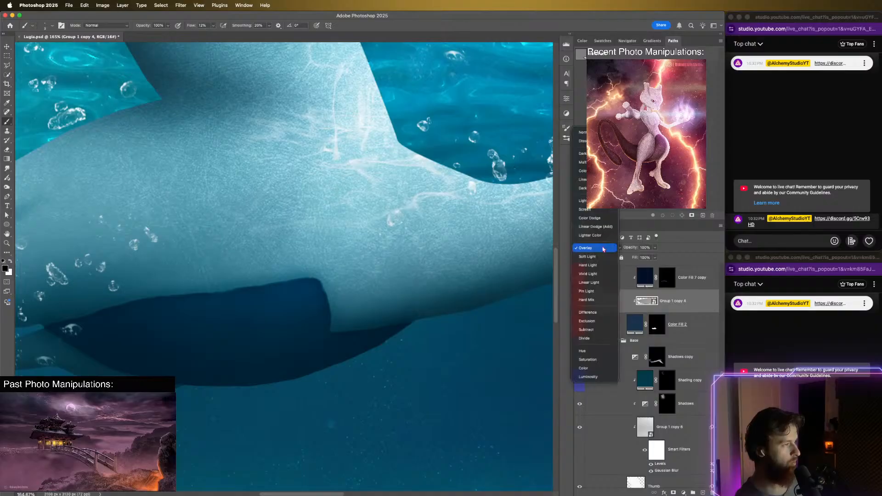
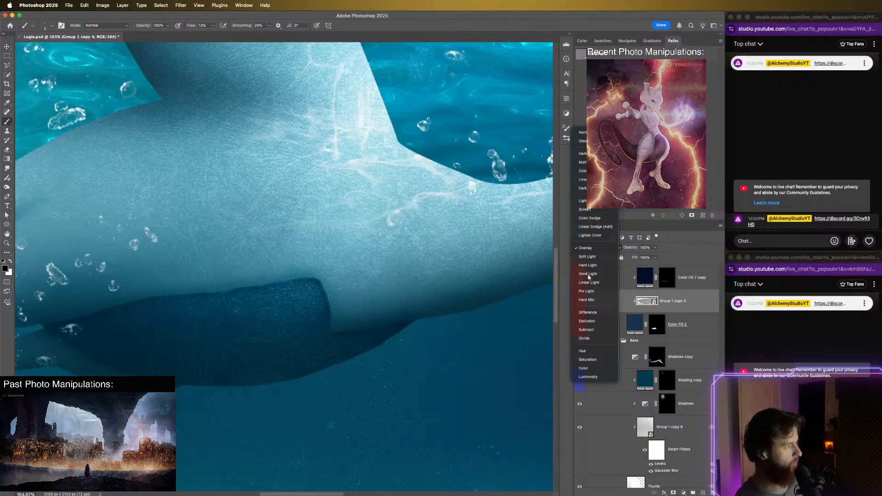
left_click(650, 296)
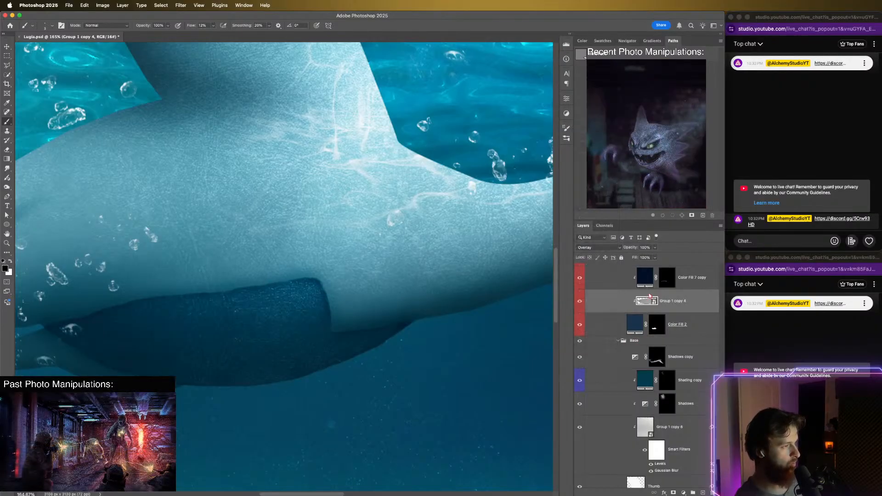
left_click(656, 247)
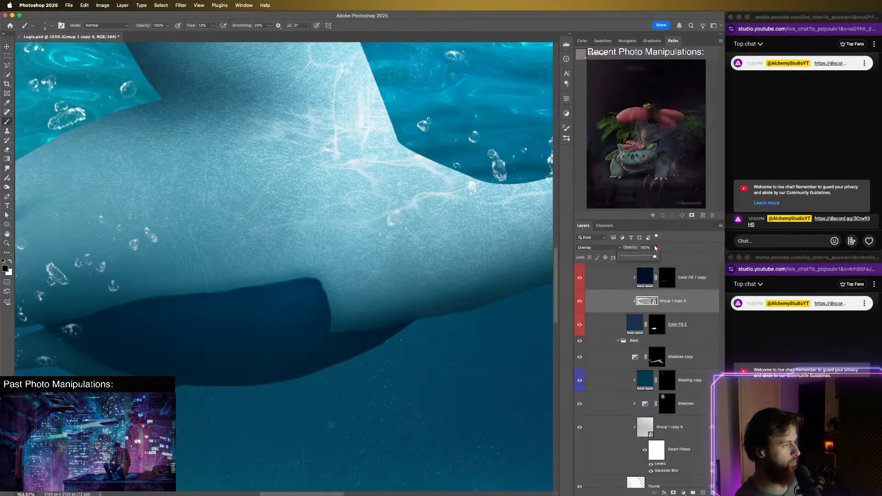
left_click(598, 247)
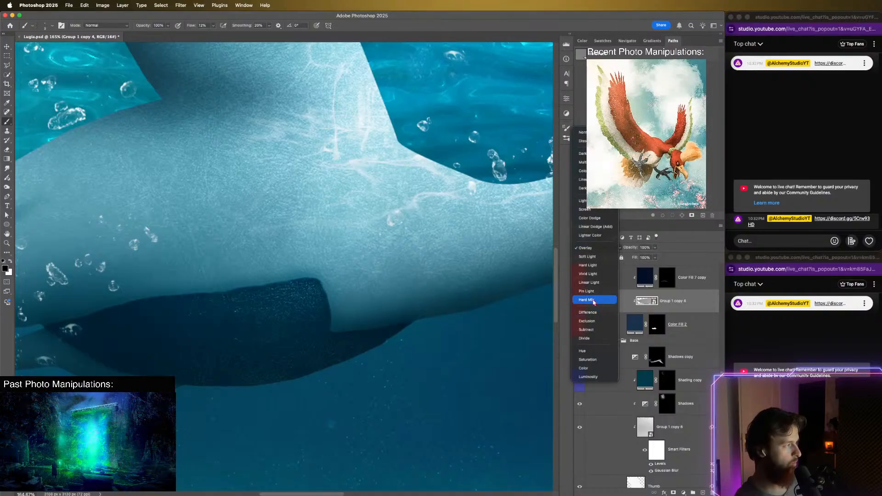
left_click(593, 266)
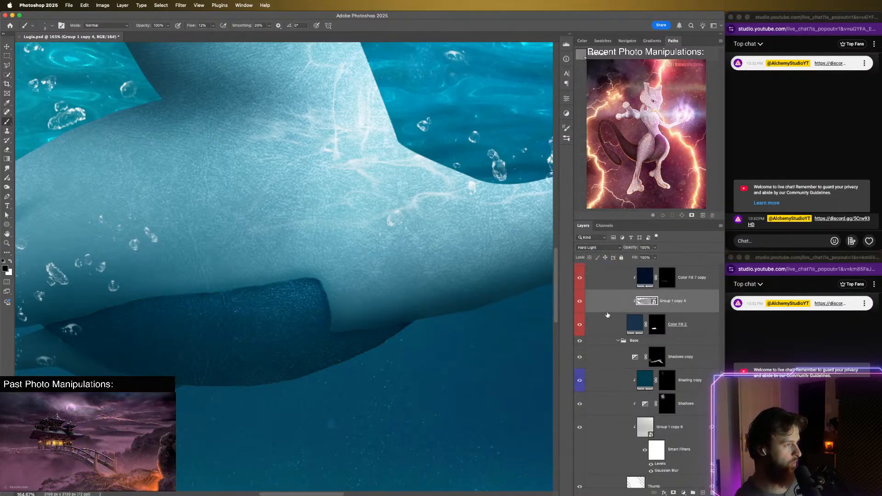
- Compare the belly with the Group 1 copy 4 texture hidden and shown, and reduce that layer's opacity to 57%
left_click(579, 302)
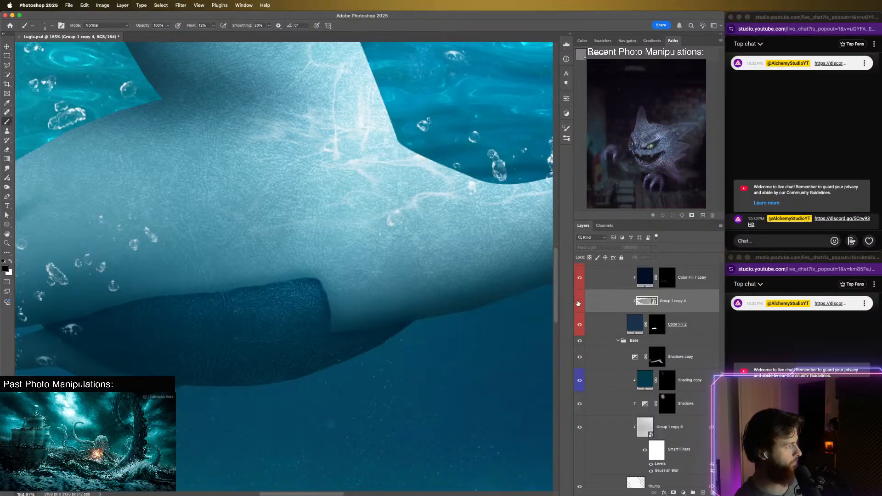
left_click(580, 301)
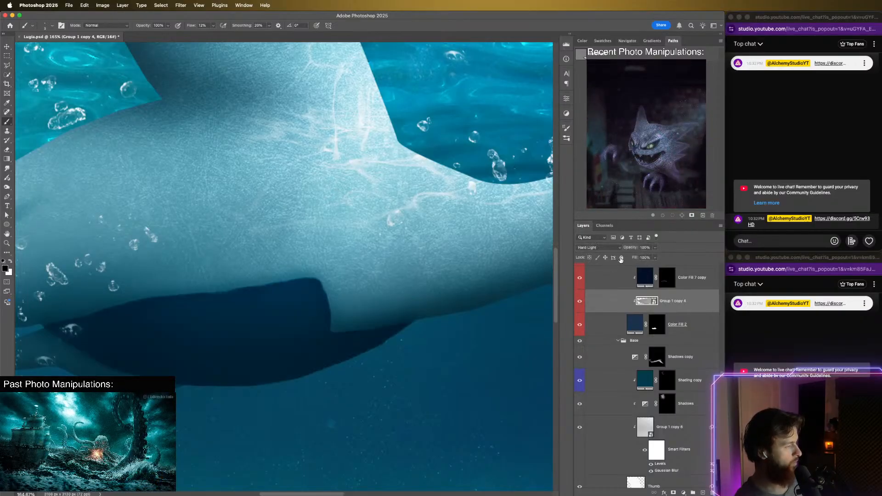
left_click(655, 248)
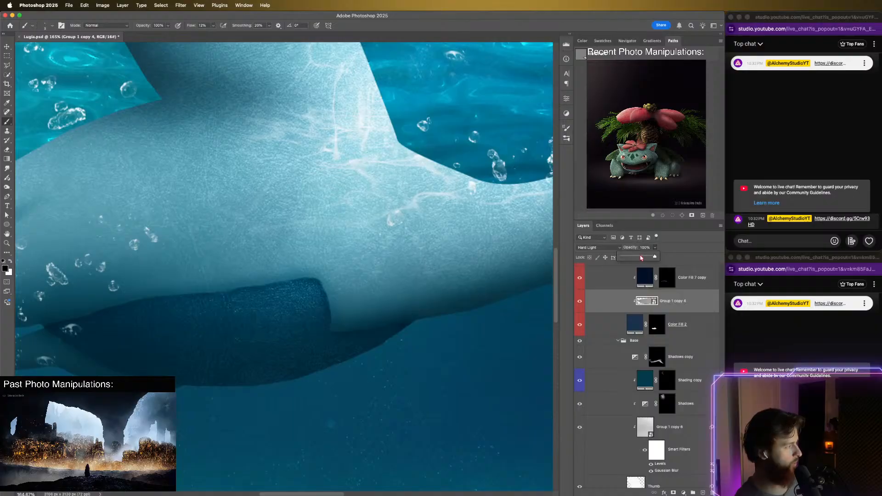
scroll(478, 345, "down", 5)
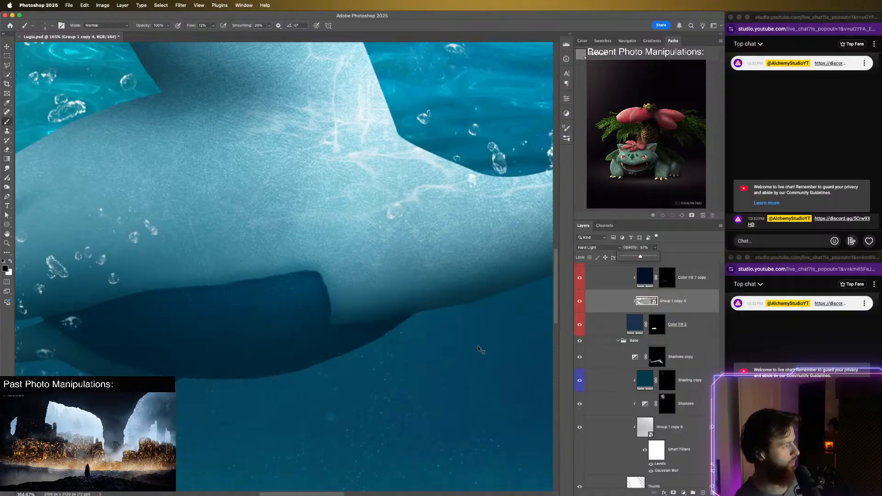
scroll(320, 291, "up", 8)
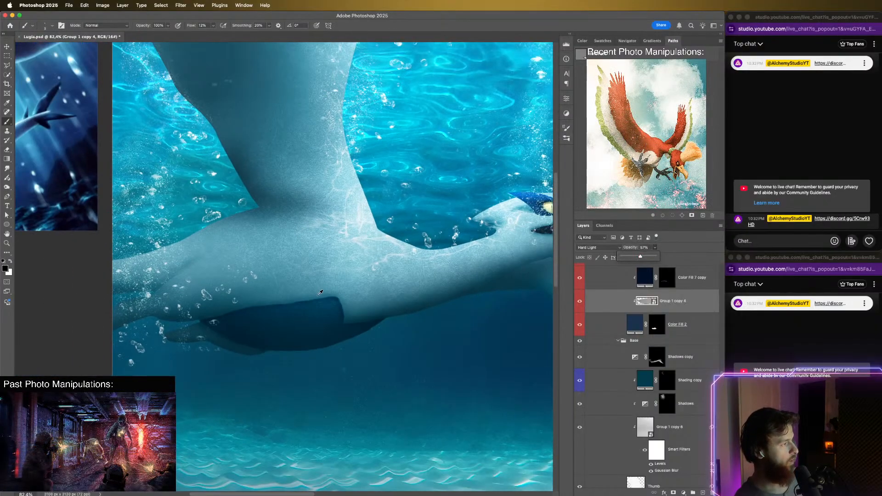
scroll(314, 317, "up", 2)
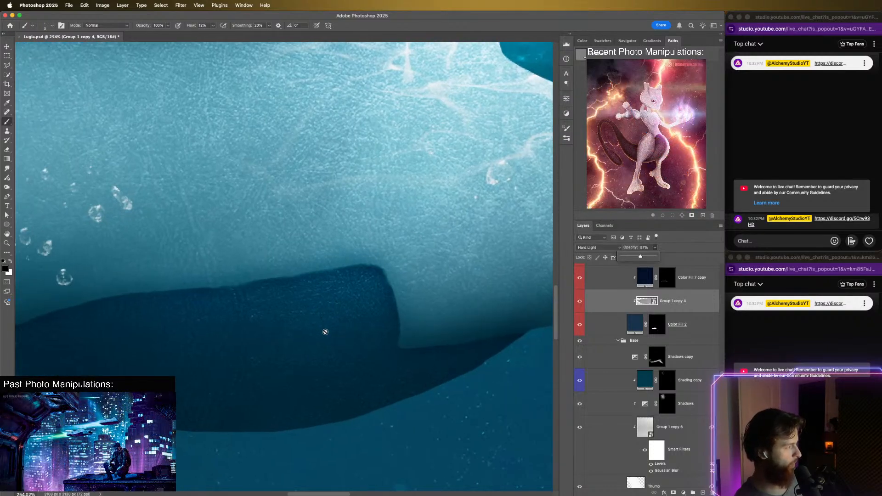
- Reduce the opacity of the belly's Group 1 copy 4 texture layer to 50%, judging it up close and against the whole body
left_click_drag(638, 259, 633, 259)
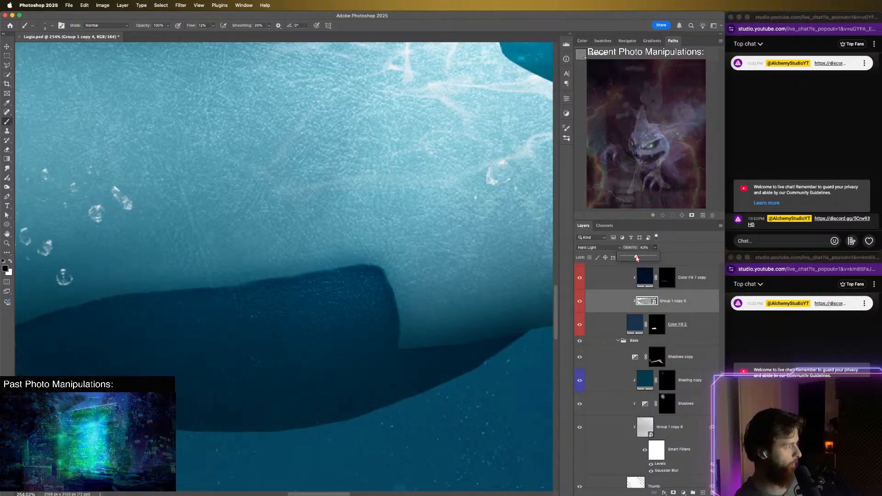
scroll(432, 342, "down", 6)
scroll(405, 313, "down", 10)
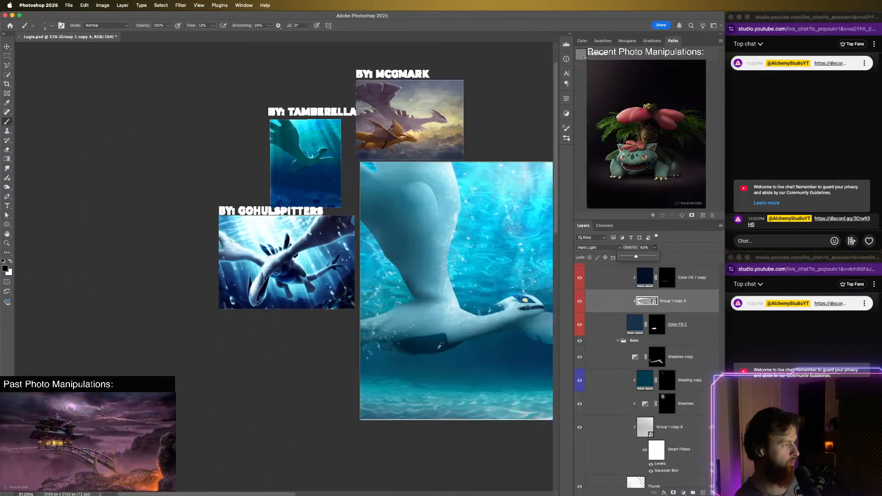
scroll(441, 346, "up", 10)
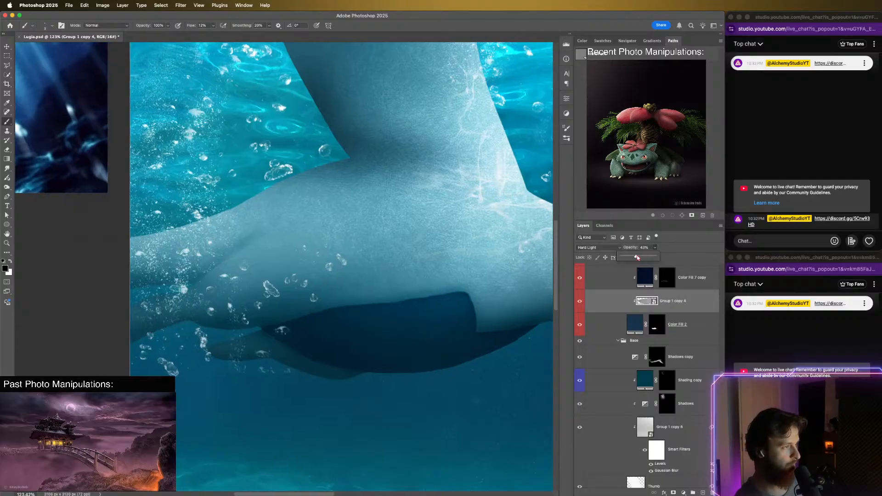
left_click_drag(636, 258, 637, 258)
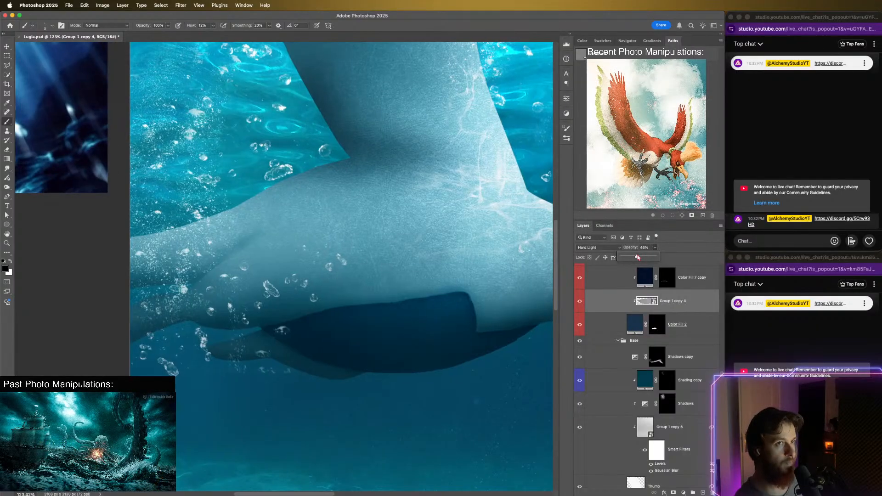
scroll(492, 336, "down", 2)
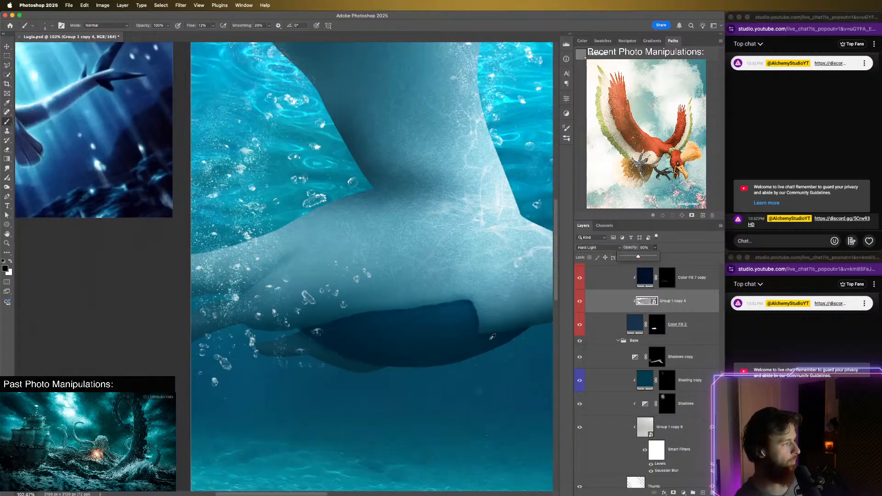
scroll(432, 331, "up", 7)
scroll(434, 332, "down", 8)
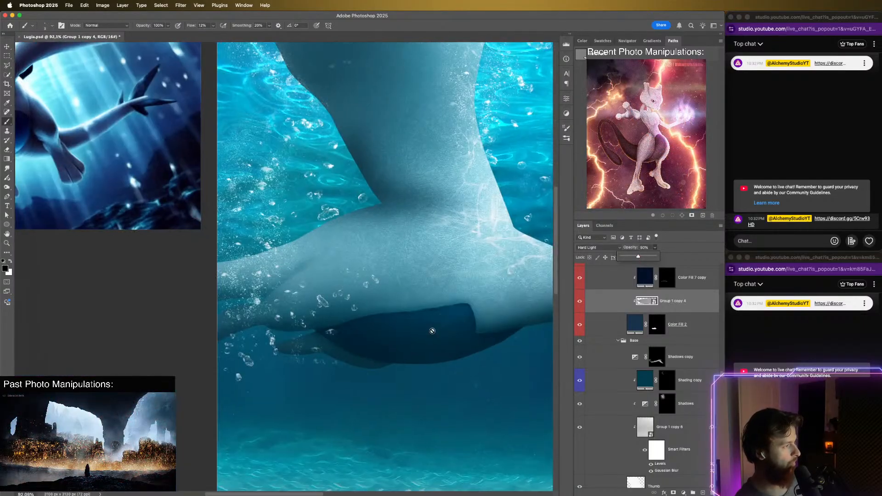
- Check the belly, neck and head against the full composition, and save the document
left_click_drag(440, 324, 207, 300)
scroll(369, 181, "down", 3)
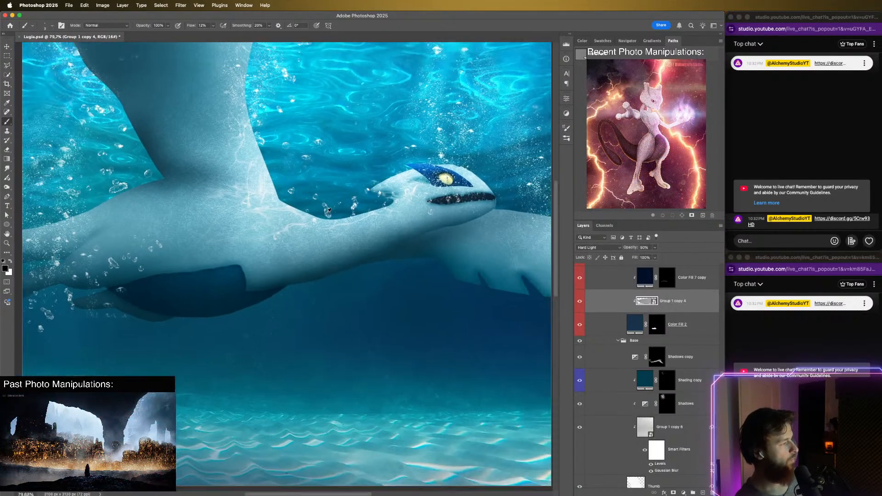
scroll(368, 181, "up", 12)
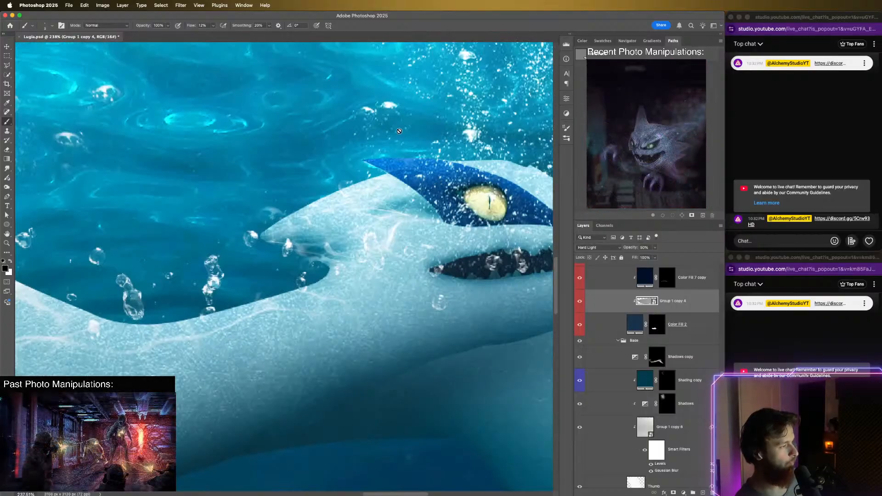
scroll(374, 255, "down", 7)
scroll(374, 256, "down", 8)
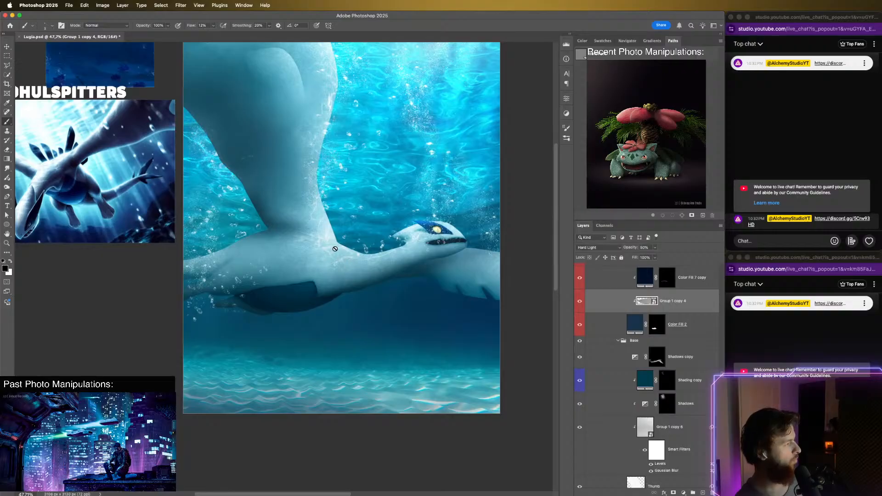
scroll(335, 248, "up", 2)
key("super+s")
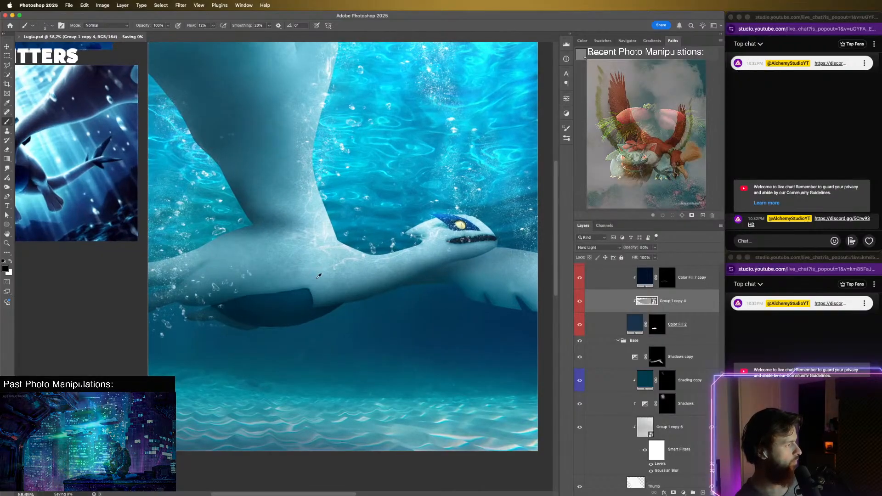
scroll(309, 298, "up", 2)
scroll(307, 300, "down", 4)
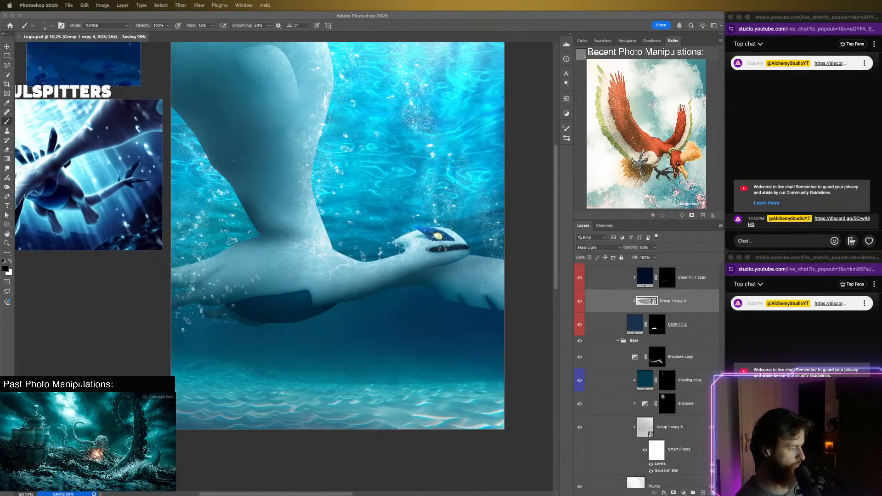
- Examine how the dark belly patch and the skin texture blend along the belly and neck, up close and from afar
left_click(297, 348)
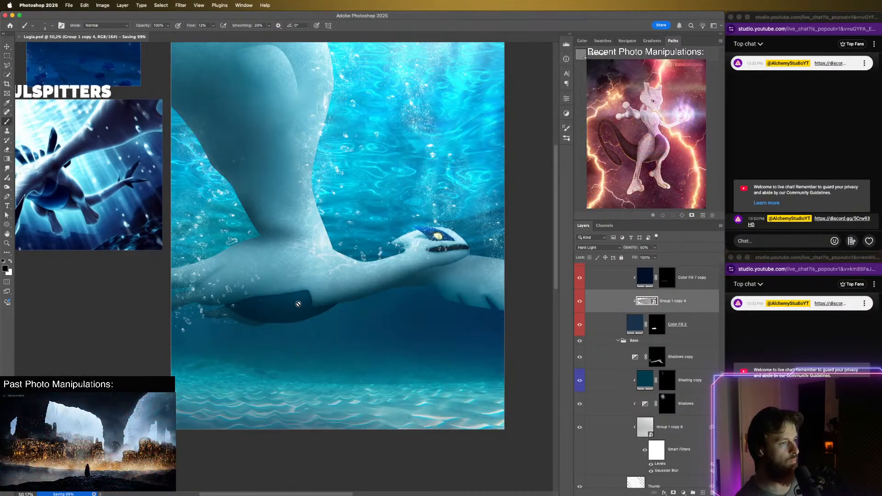
scroll(439, 264, "up", 3)
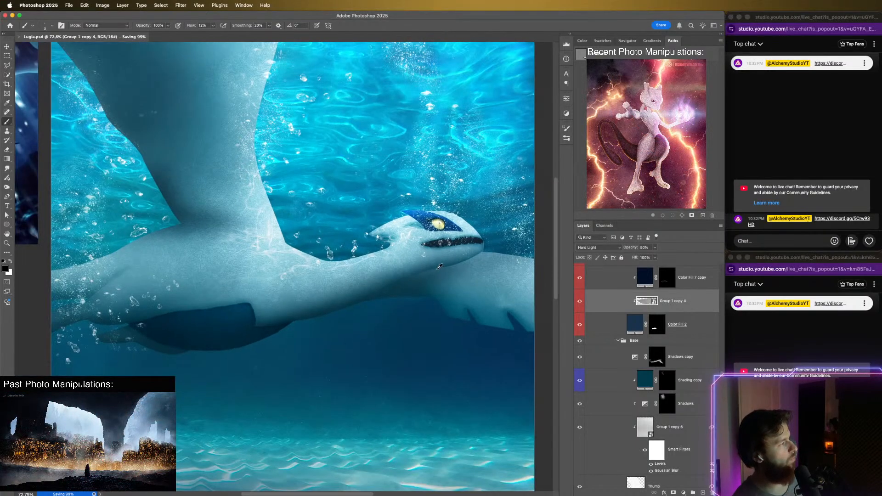
scroll(233, 257, "down", 2)
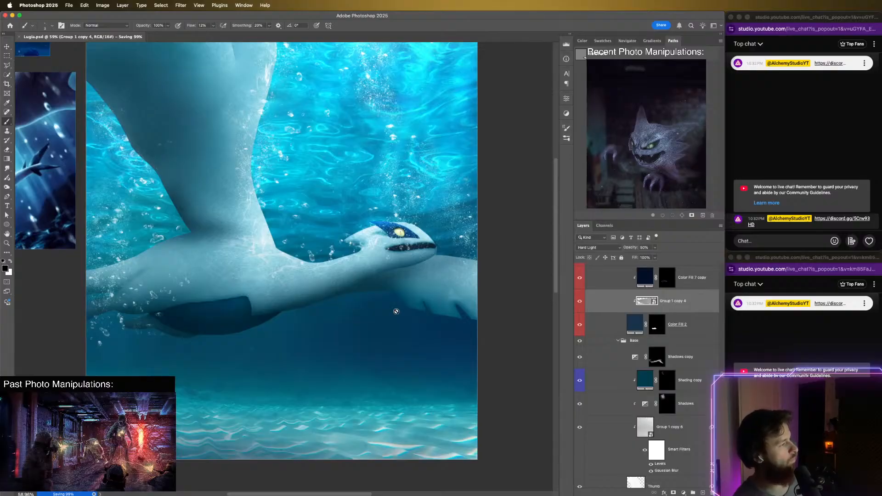
scroll(391, 285, "down", 1)
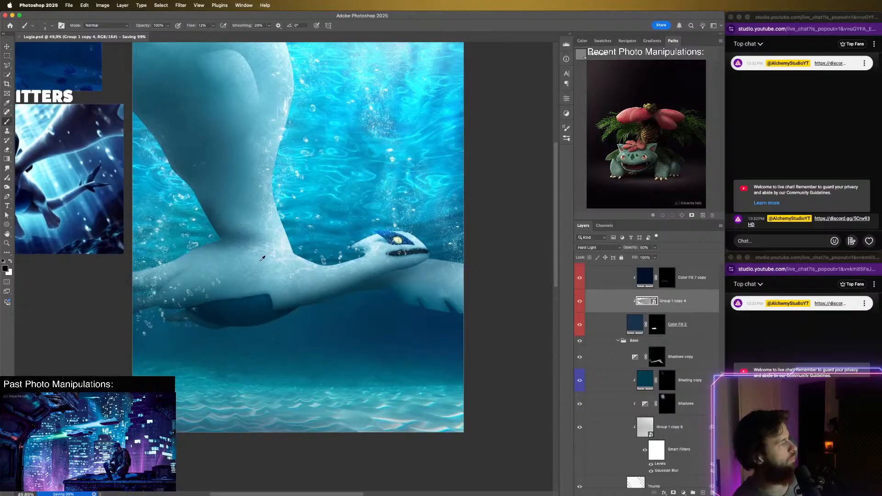
scroll(262, 258, "up", 3)
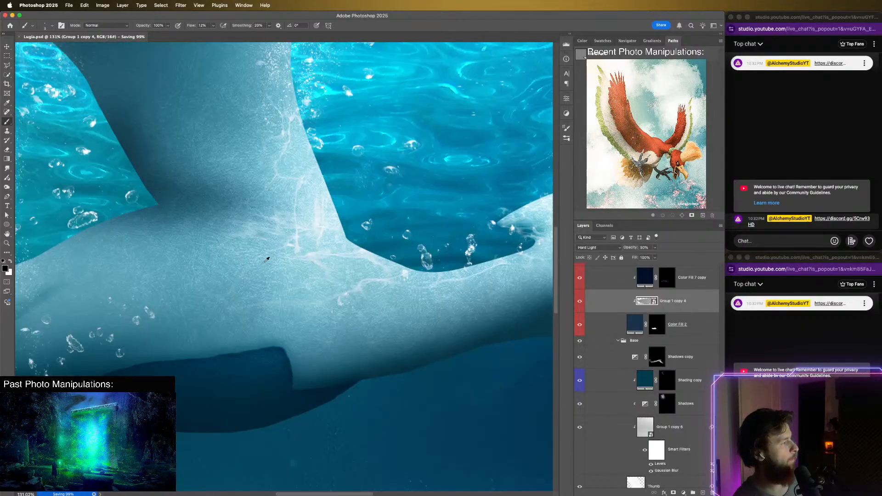
scroll(310, 288, "down", 1)
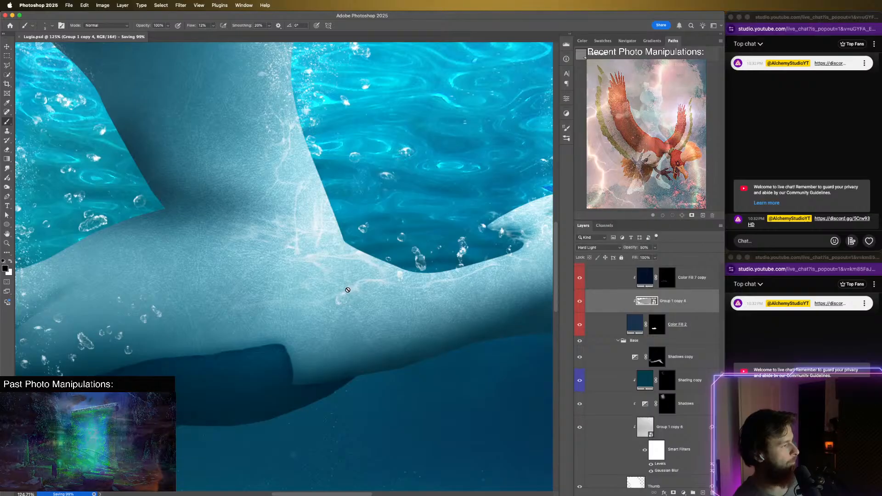
scroll(352, 295, "down", 3)
left_click_drag(423, 306, 357, 311)
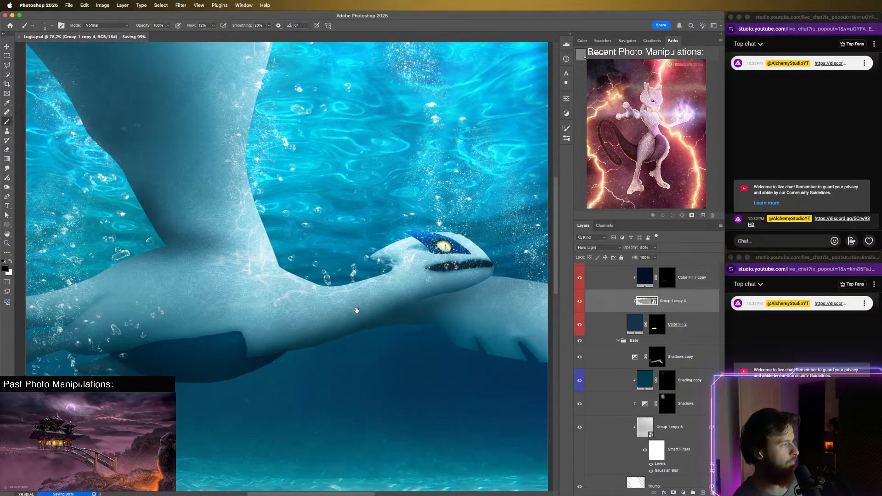
scroll(354, 307, "down", 2)
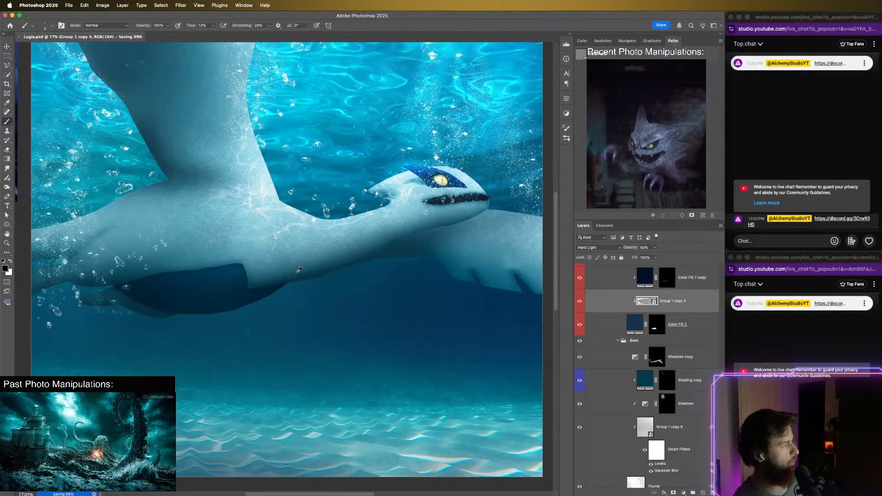
scroll(299, 262, "down", 2)
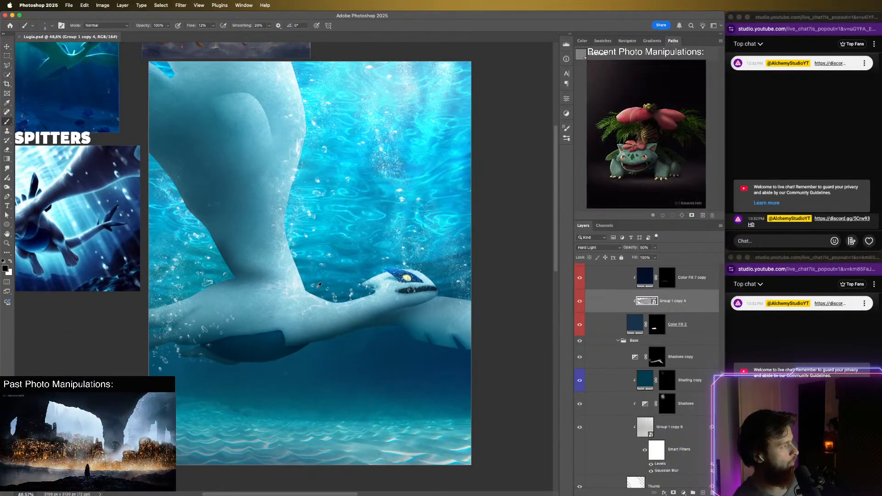
- Compare Lugia's body, neck, head and belly with the reference artworks beside the canvas
scroll(276, 261, "up", 1)
left_click_drag(215, 220, 351, 279)
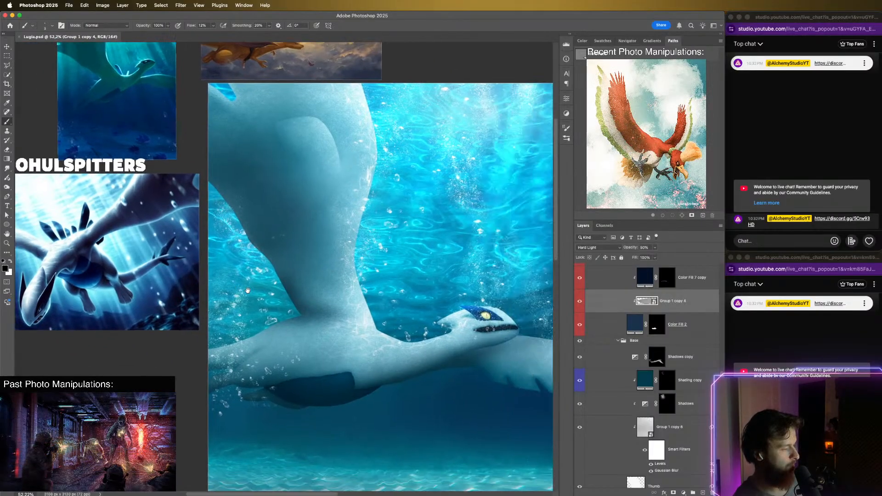
left_click_drag(305, 313, 277, 309)
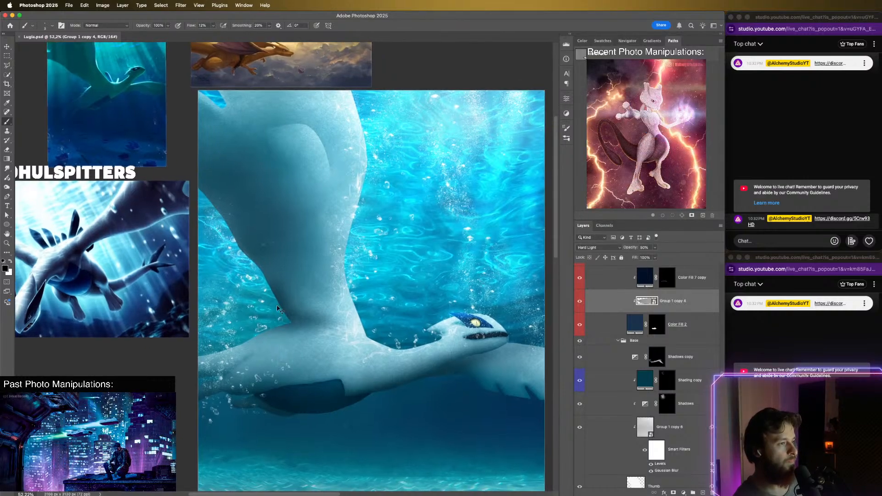
scroll(280, 304, "down", 1)
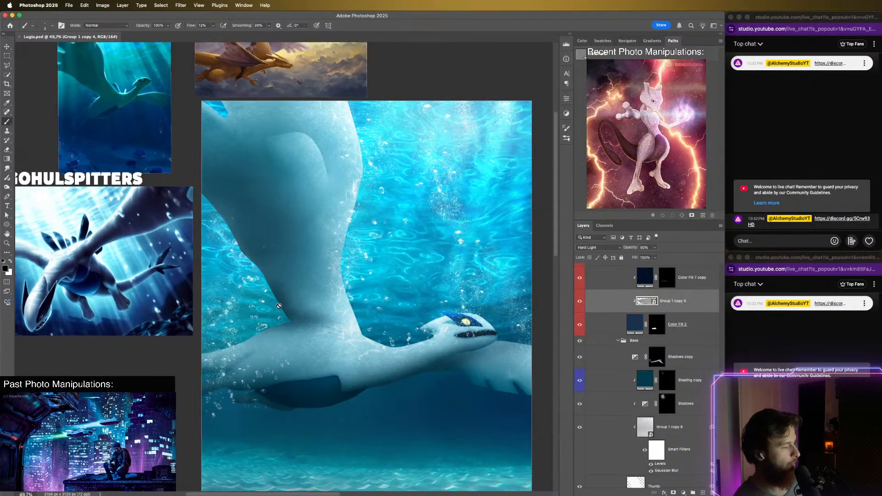
scroll(402, 298, "down", 2)
scroll(401, 298, "right", 2)
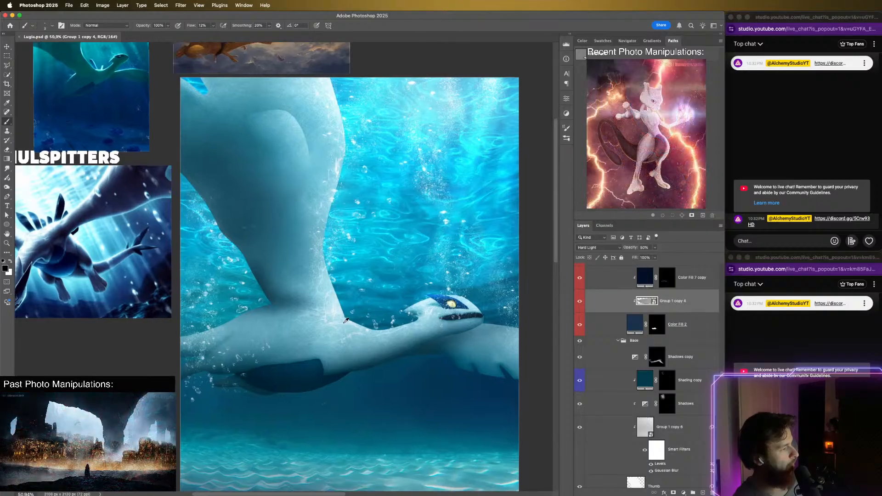
scroll(289, 261, "up", 4)
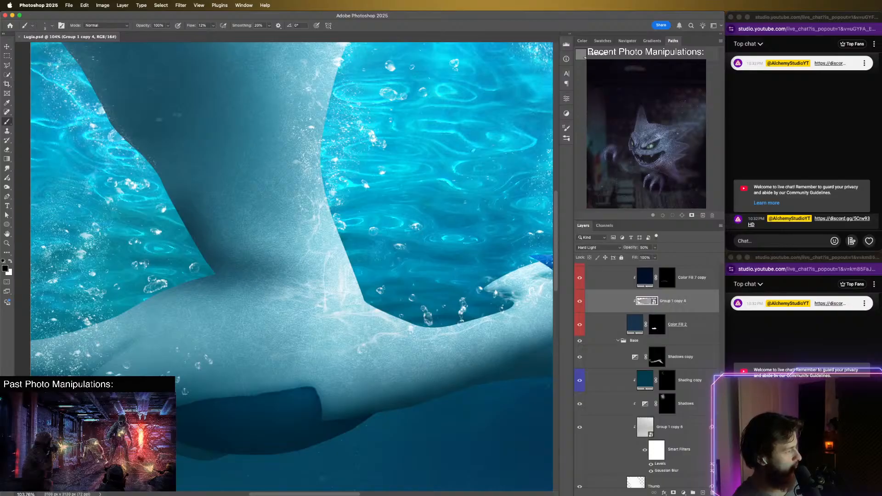
key("space")
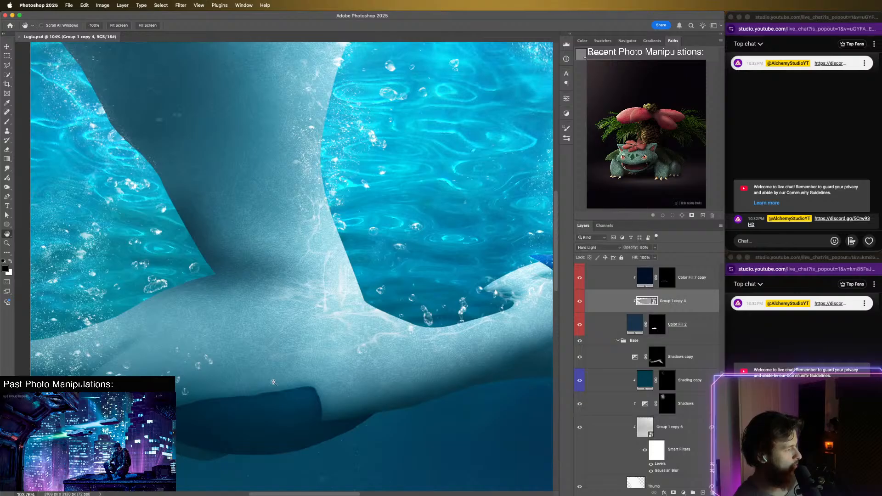
left_click_drag(307, 377, 295, 378)
left_click_drag(397, 340, 261, 354)
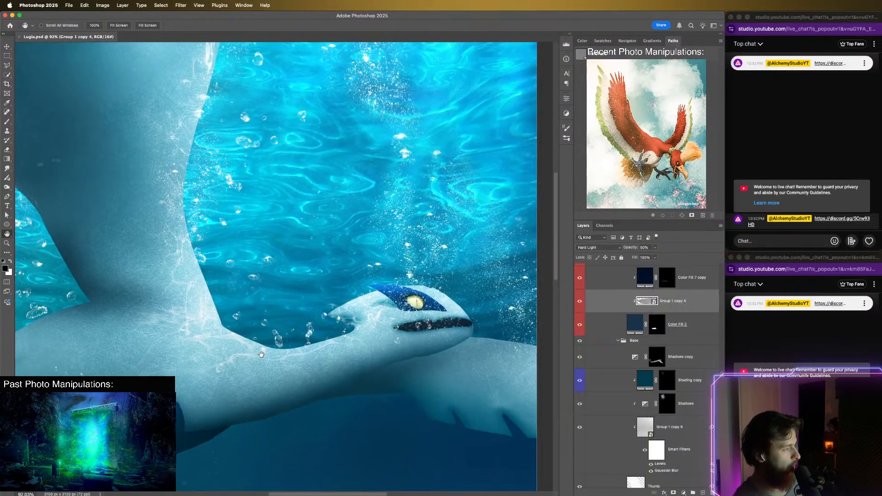
left_click_drag(381, 327, 333, 323)
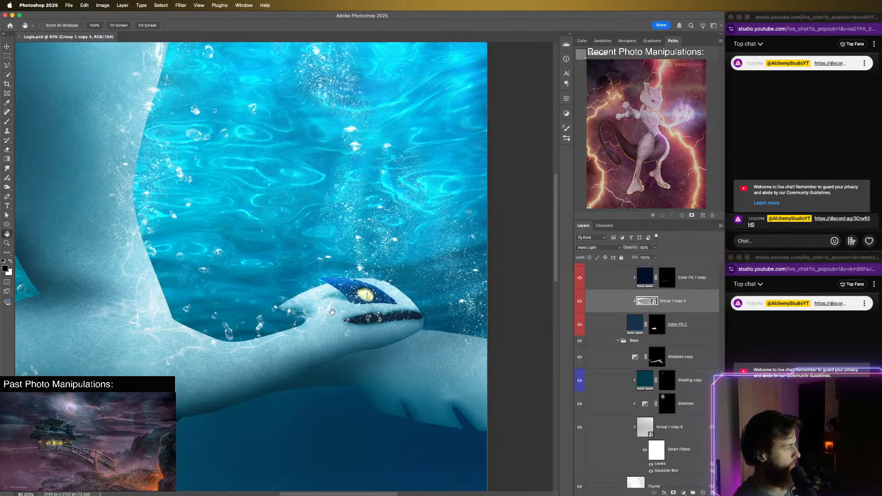
scroll(419, 372, "down", 8)
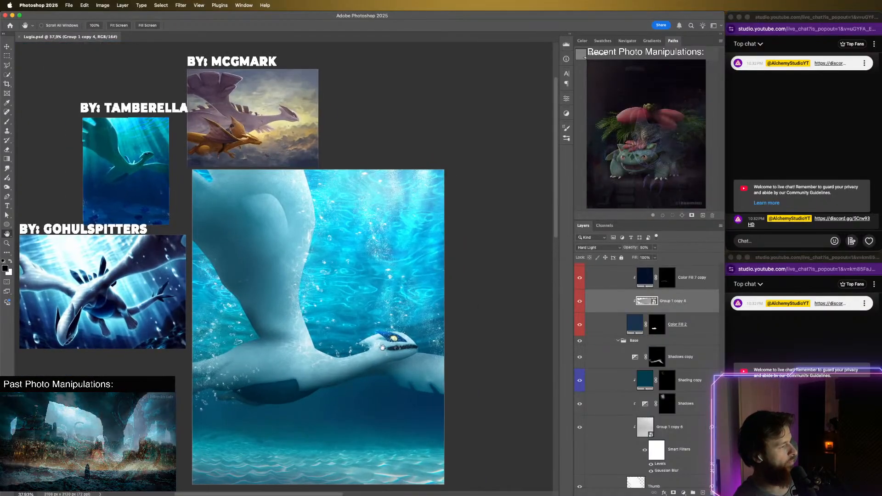
scroll(354, 372, "up", 2)
scroll(299, 372, "down", 1)
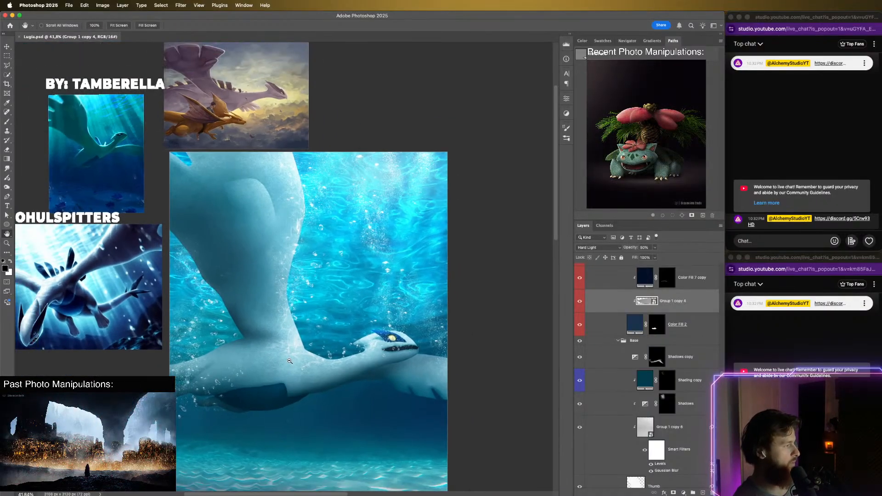
left_click_drag(298, 355, 292, 329)
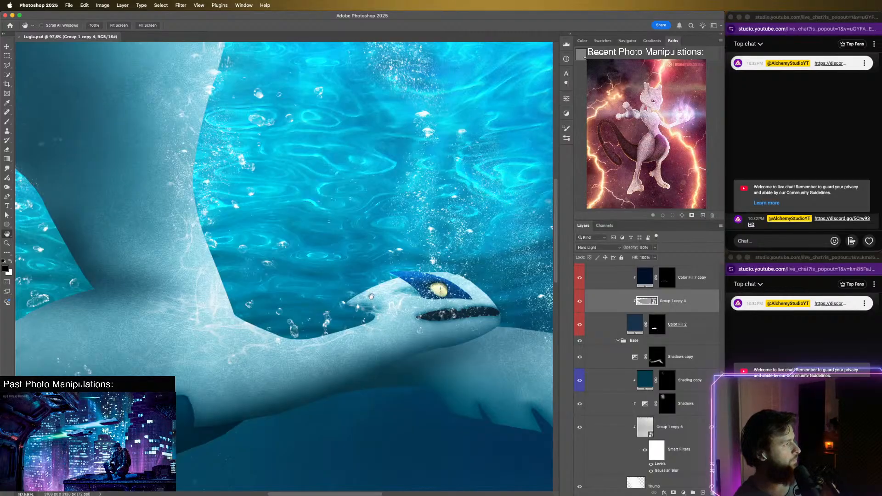
scroll(239, 260, "up", 5)
scroll(258, 286, "down", 5)
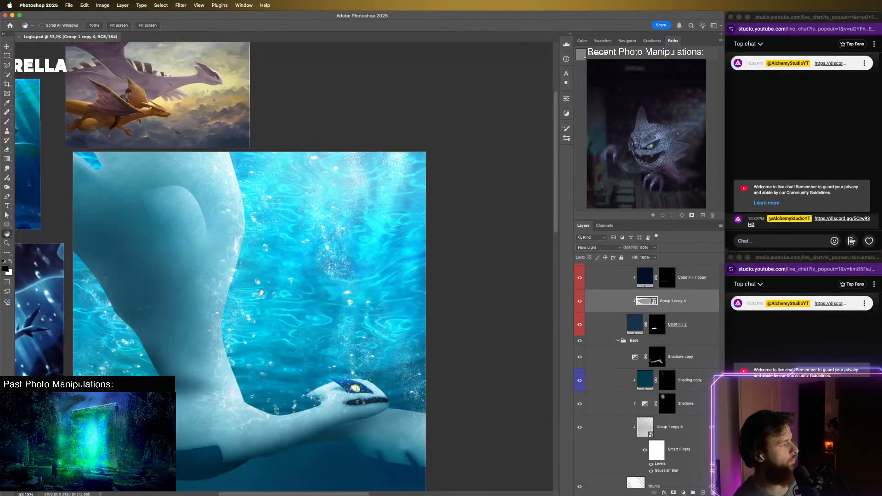
scroll(294, 281, "down", 3)
scroll(320, 272, "down", 2)
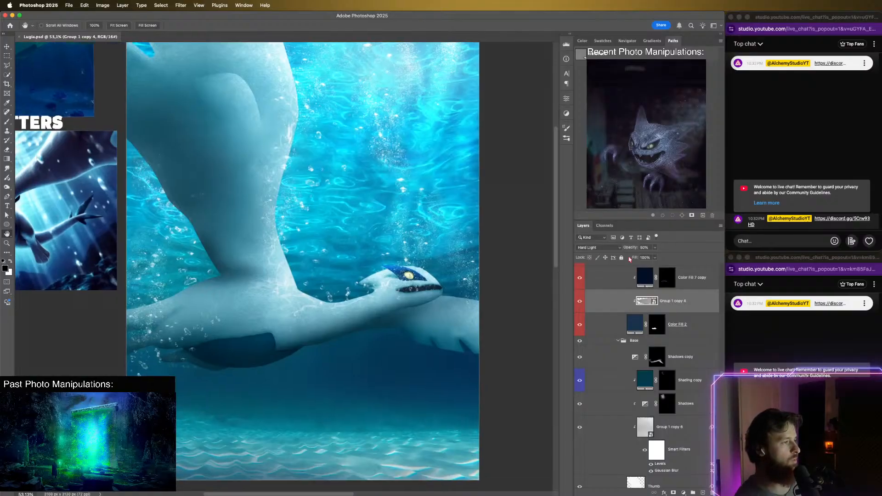
- Add a new layer above the whole stack and stamp all visible layers onto it, placing it first inside Artboard 1
scroll(644, 285, "up", 15)
left_click(666, 284)
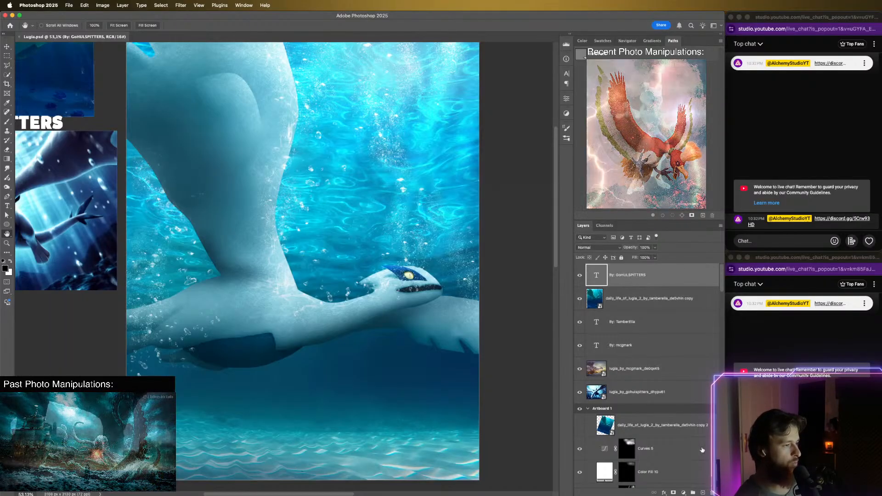
key("super+shift+alt+n")
right_click(637, 280)
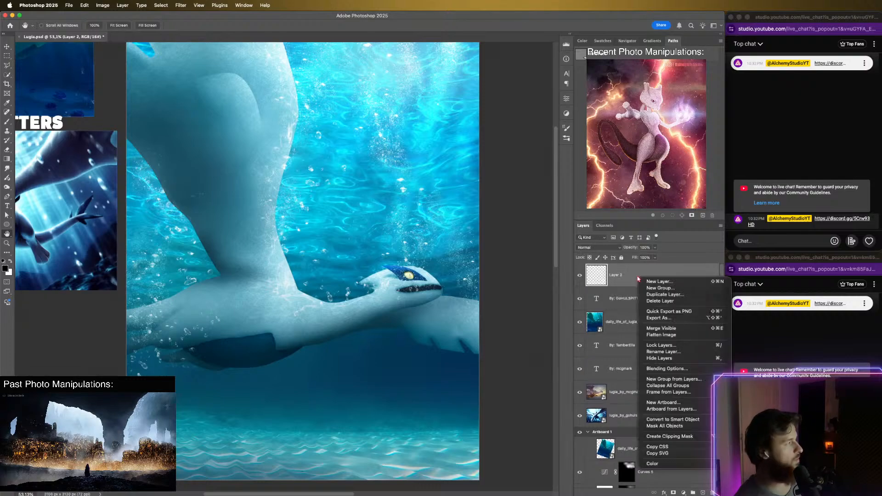
left_click(625, 276)
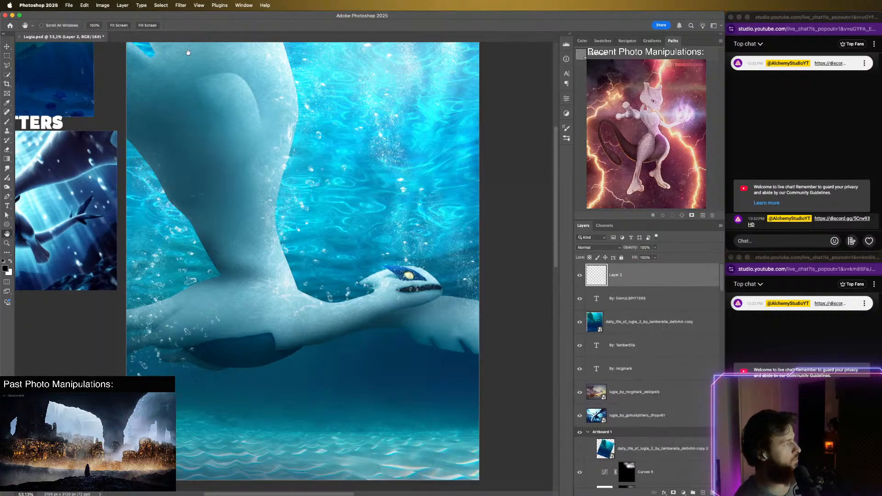
left_click(180, 6)
left_click(668, 282)
right_click(664, 269)
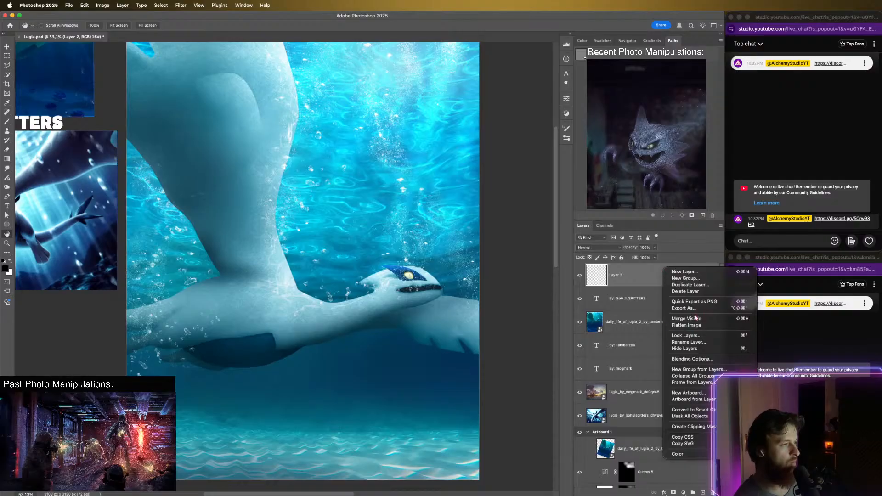
left_click(699, 319)
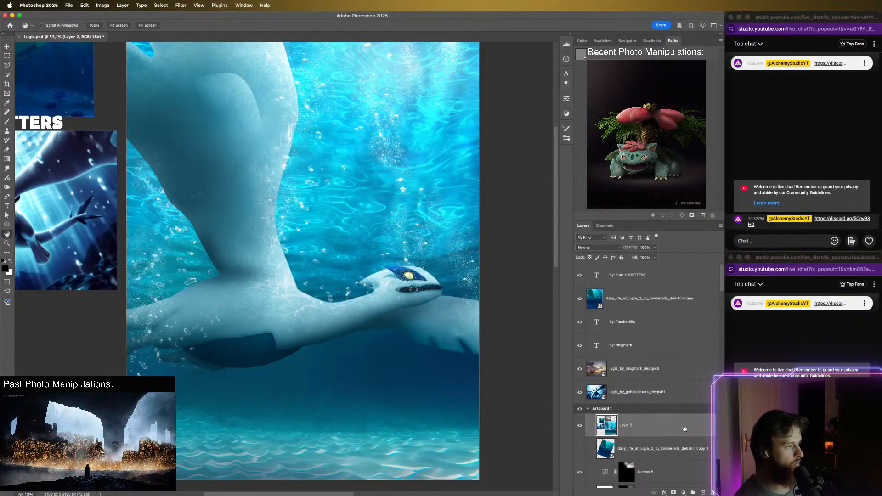
- Convert the stamped Layer 2 to a smart object and save the document
right_click(685, 429)
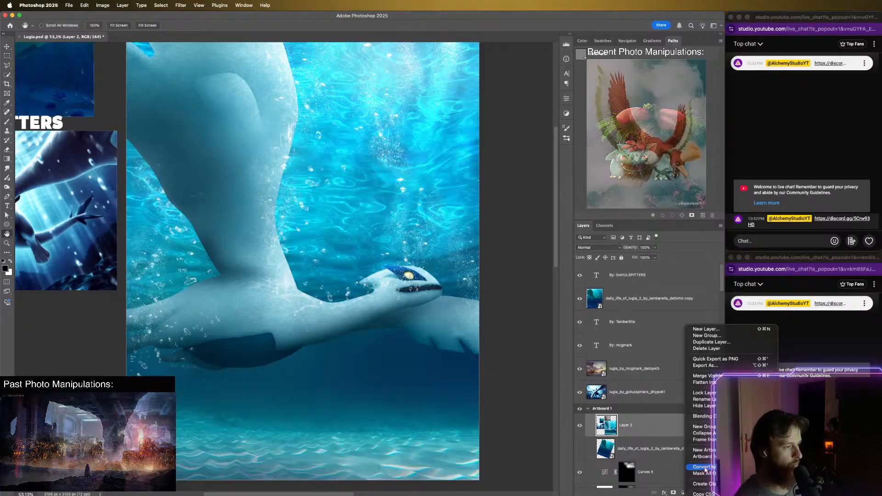
left_click(701, 467)
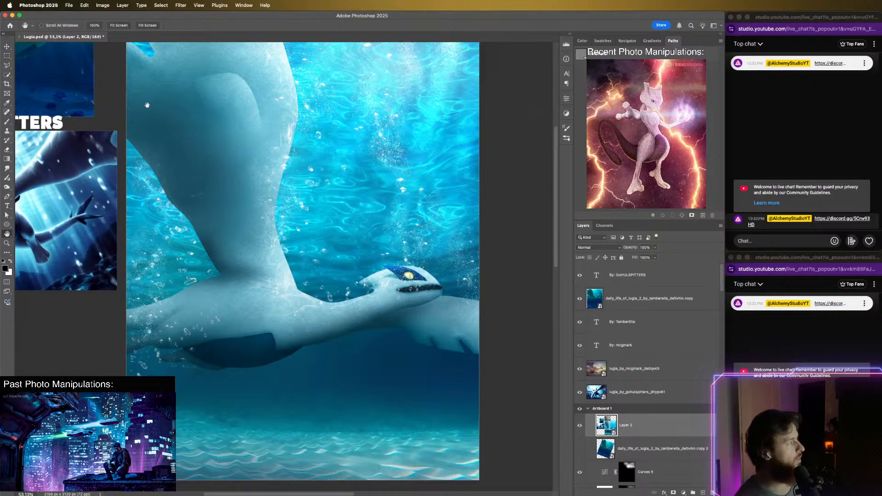
key("super+s")
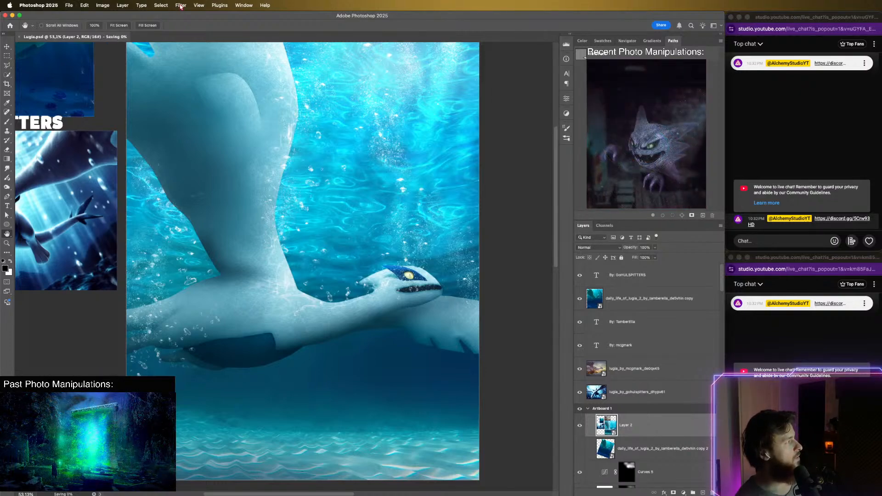
- Open the Camera Raw filter on the stamped Layer 2
left_click(178, 5)
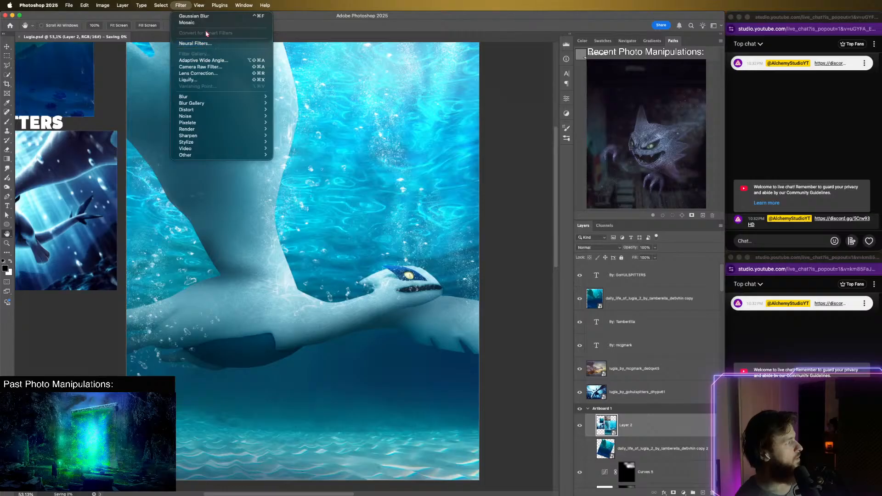
left_click(666, 427)
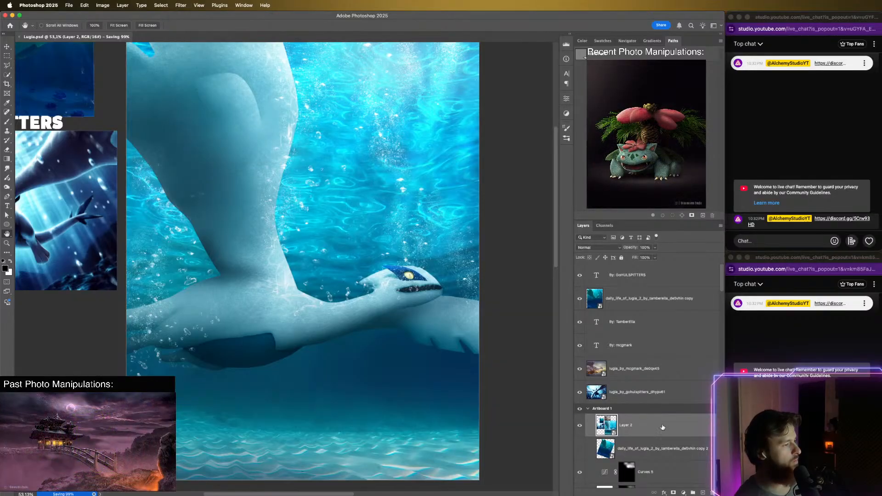
left_click(180, 5)
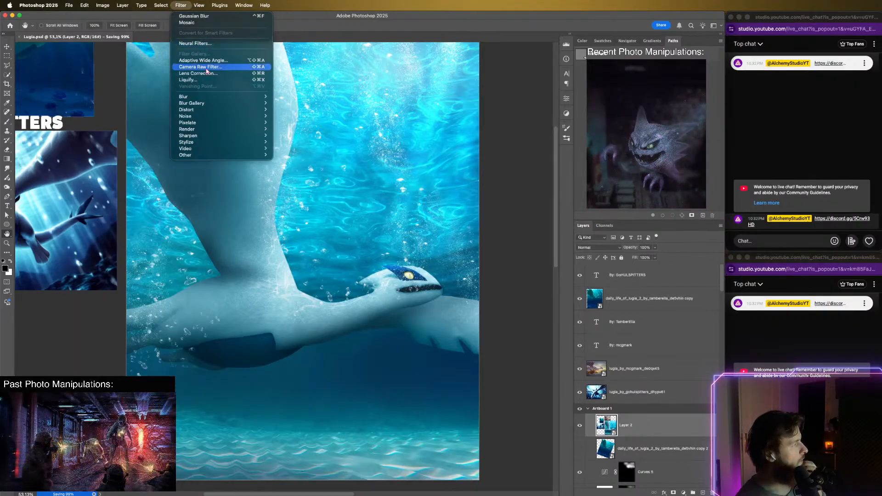
left_click(206, 67)
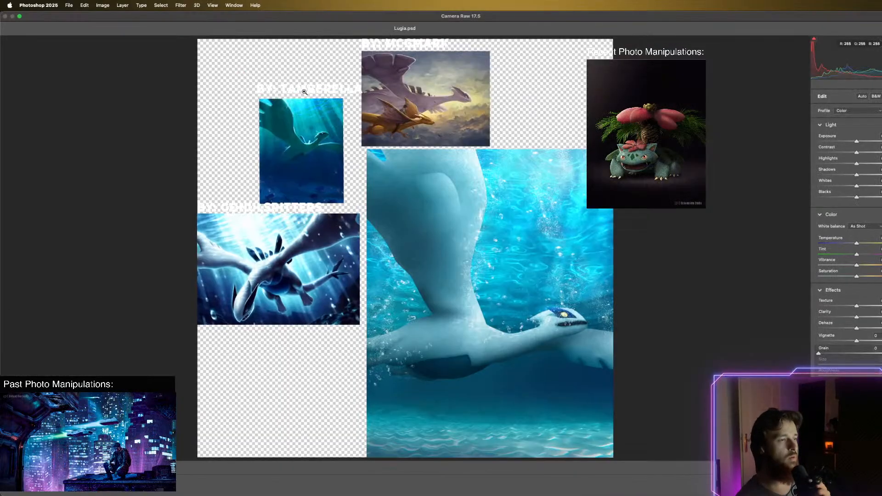
- Brighten the image's exposure very slightly, and try a lower contrast before resetting it to its default
scroll(507, 291, "up", 2)
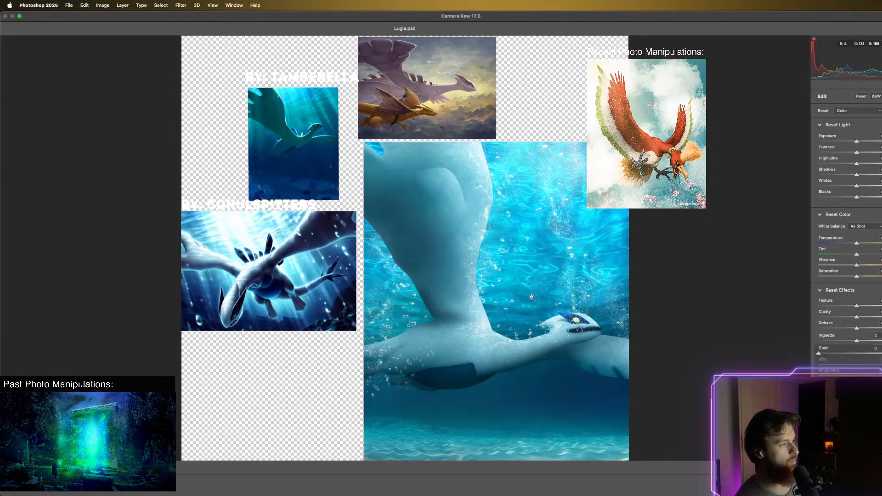
left_click_drag(532, 298, 504, 250)
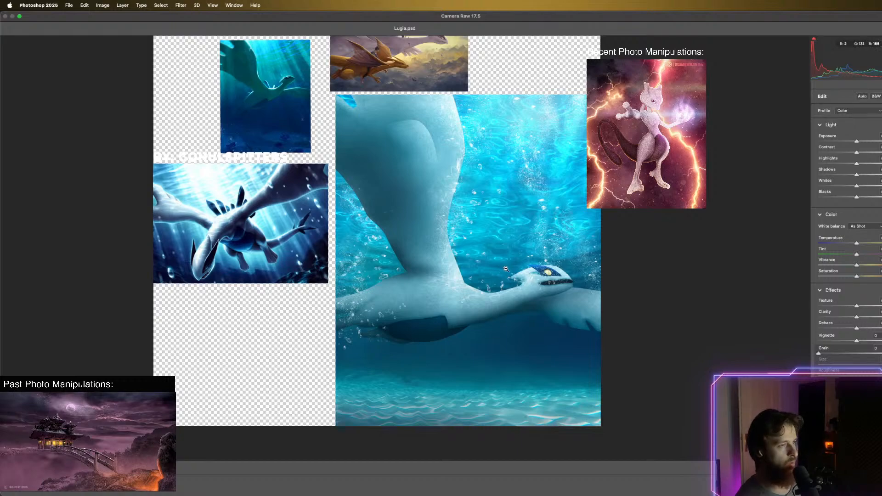
scroll(513, 267, "up", 2)
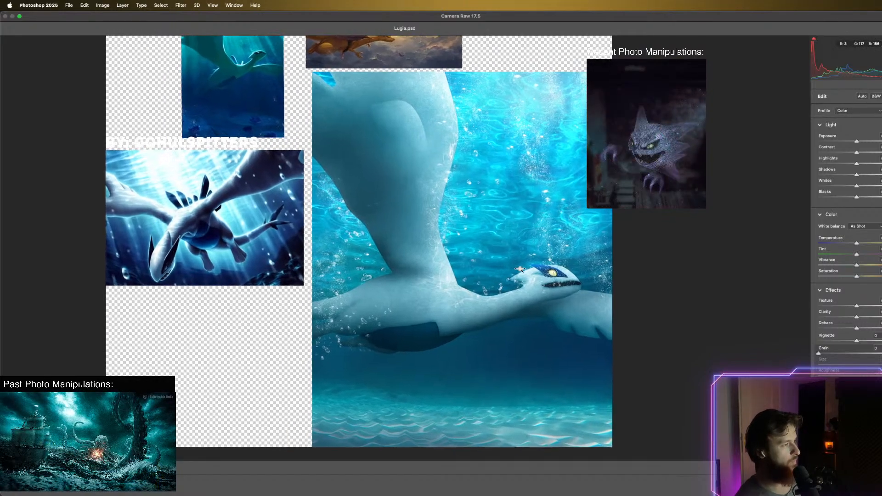
left_click_drag(534, 268, 593, 253)
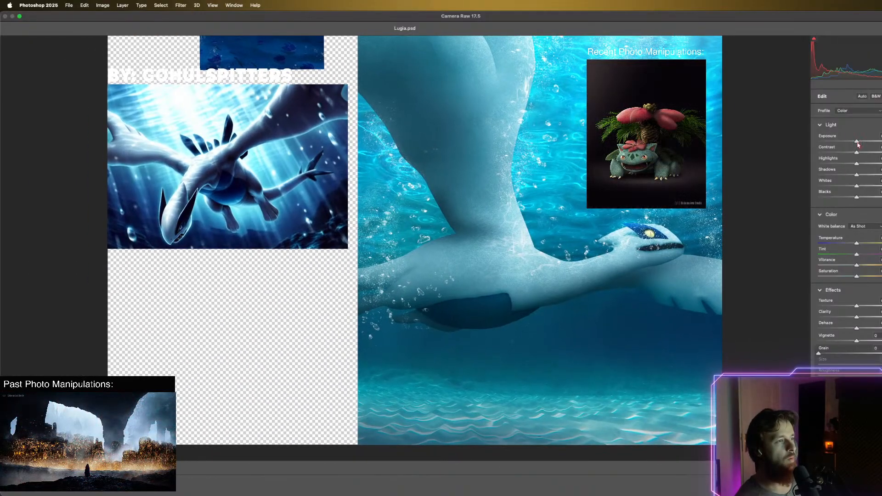
left_click_drag(857, 142, 860, 144)
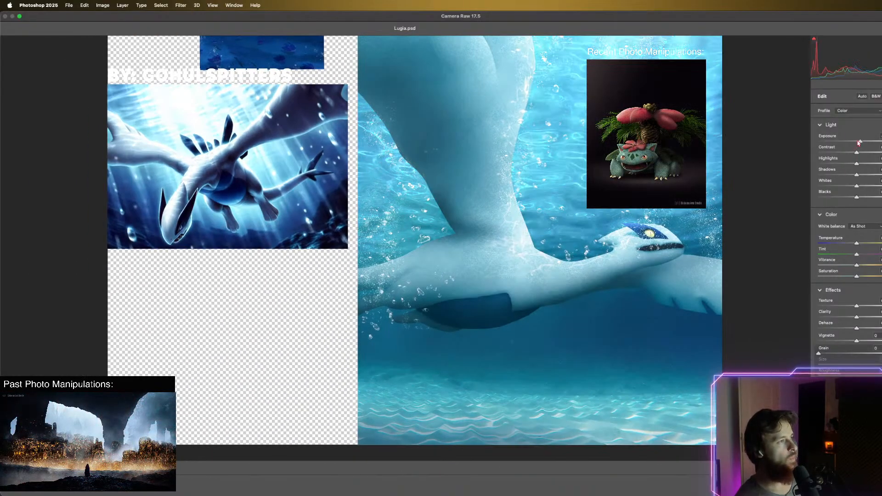
double_click(860, 142)
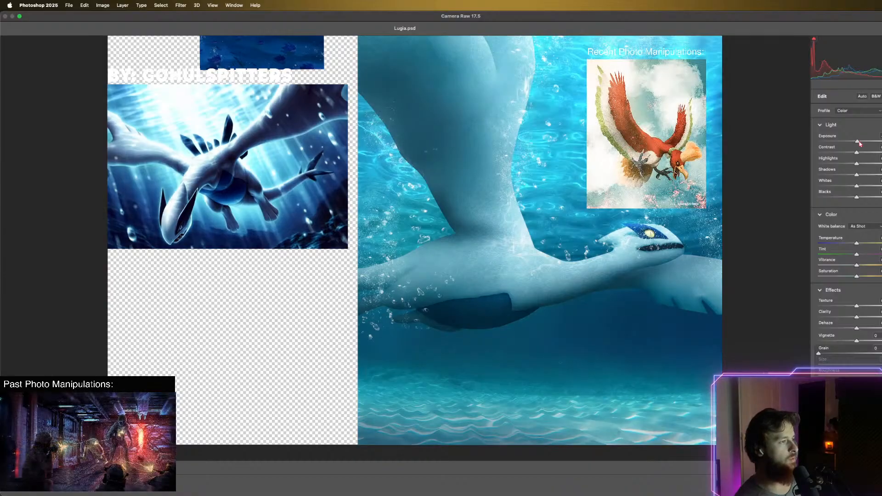
left_click_drag(857, 142, 849, 144)
left_click_drag(856, 145, 857, 144)
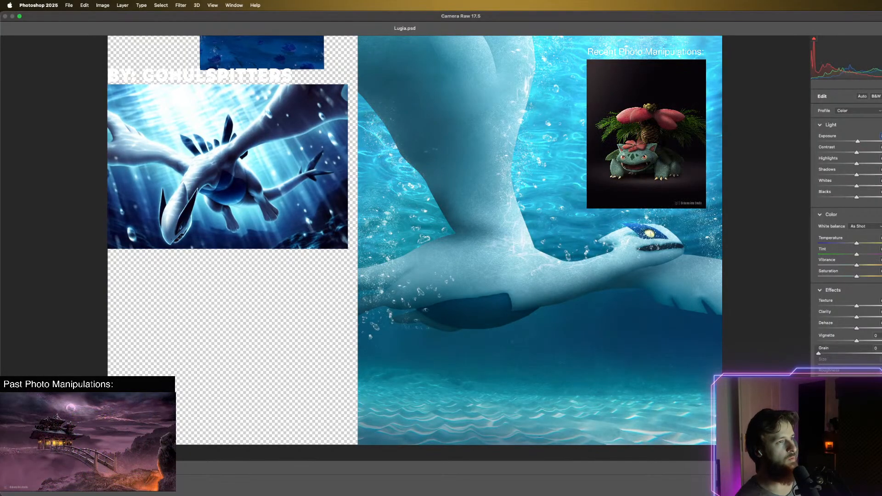
mouse_move(857, 153)
left_mouse_down()
mouse_move(881, 154)
mouse_move(846, 153)
left_mouse_up()
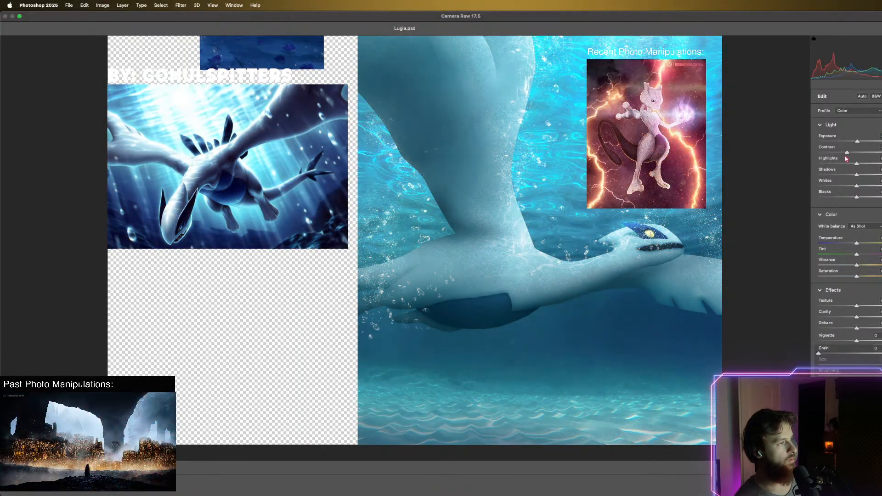
double_click(847, 153)
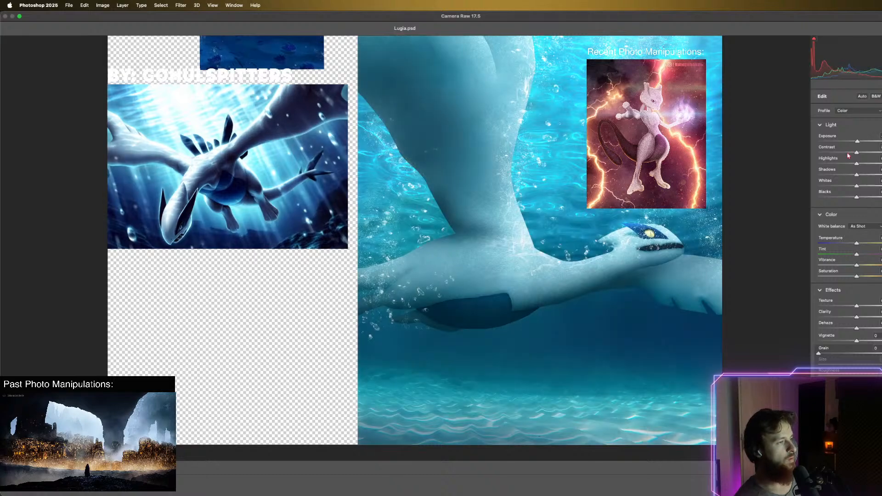
- Raise the image's highlights moderately and lower its shadows slightly
left_click_drag(856, 164, 872, 168)
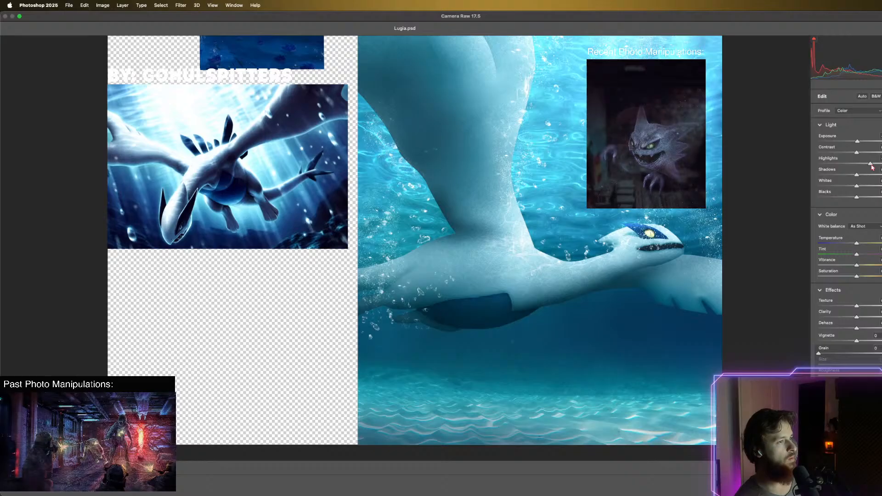
double_click(871, 164)
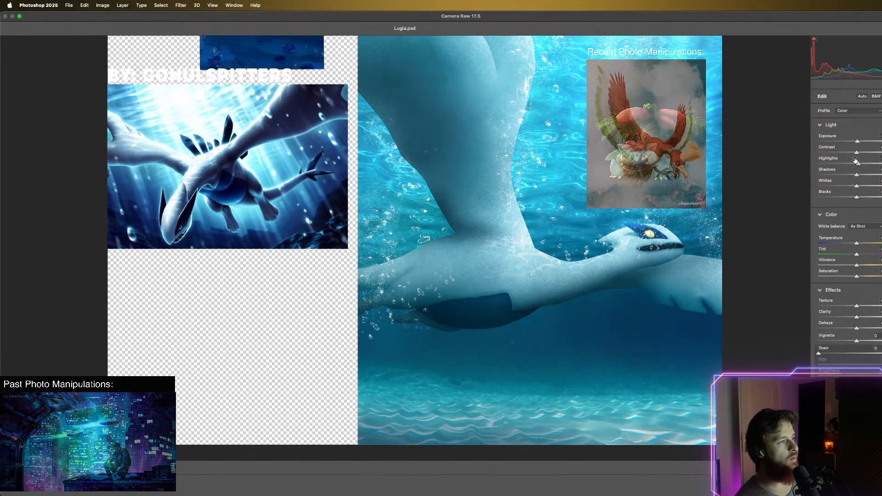
left_click_drag(858, 164, 862, 169)
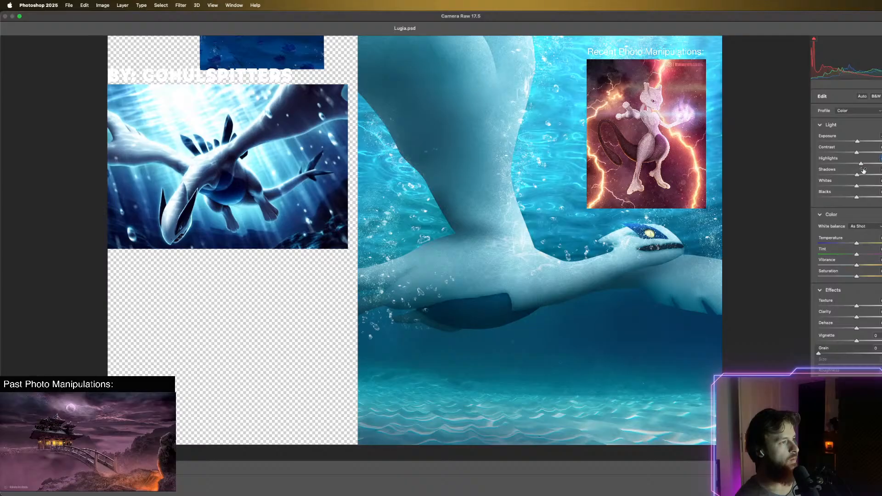
mouse_move(861, 166)
left_mouse_down()
mouse_move(871, 166)
mouse_move(837, 176)
mouse_move(857, 179)
left_mouse_up()
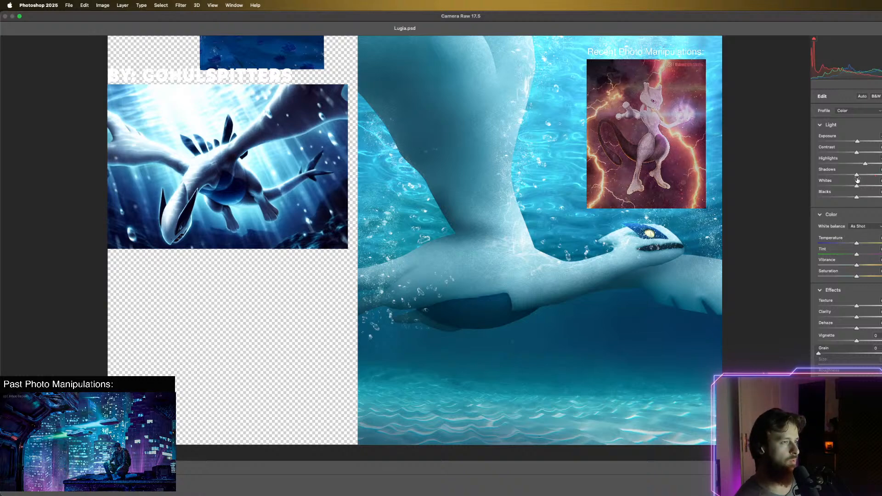
left_click_drag(857, 179, 851, 177)
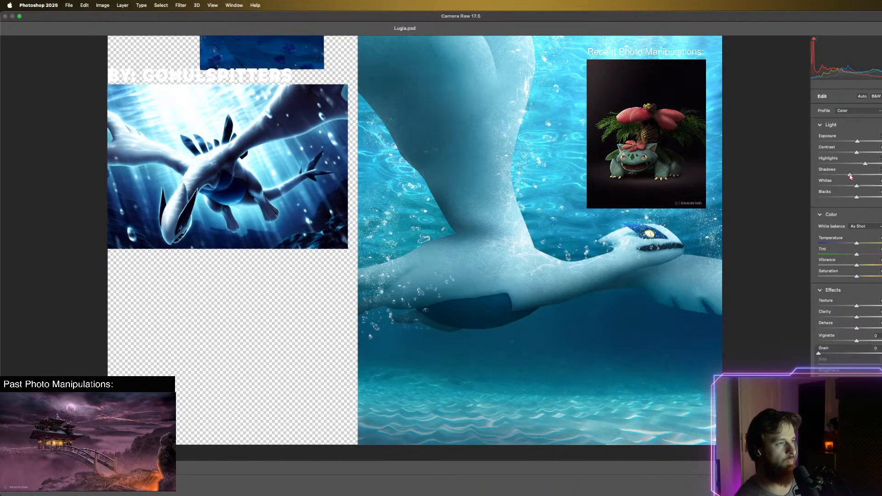
- Warm the color temperature slightly and increase the saturation a little, after testing a desaturated look
mouse_move(857, 243)
left_mouse_down()
mouse_move(845, 244)
mouse_move(865, 251)
mouse_move(850, 241)
left_mouse_up()
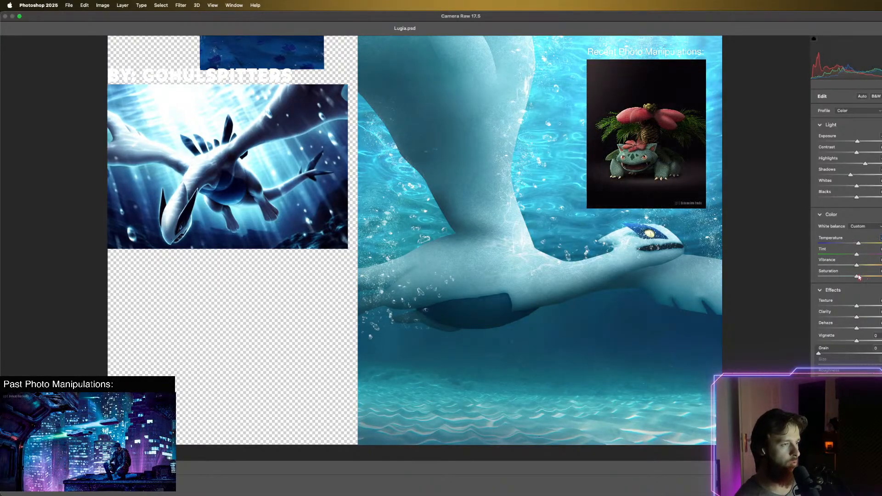
mouse_move(860, 277)
left_mouse_down()
mouse_move(868, 280)
mouse_move(848, 278)
left_mouse_up()
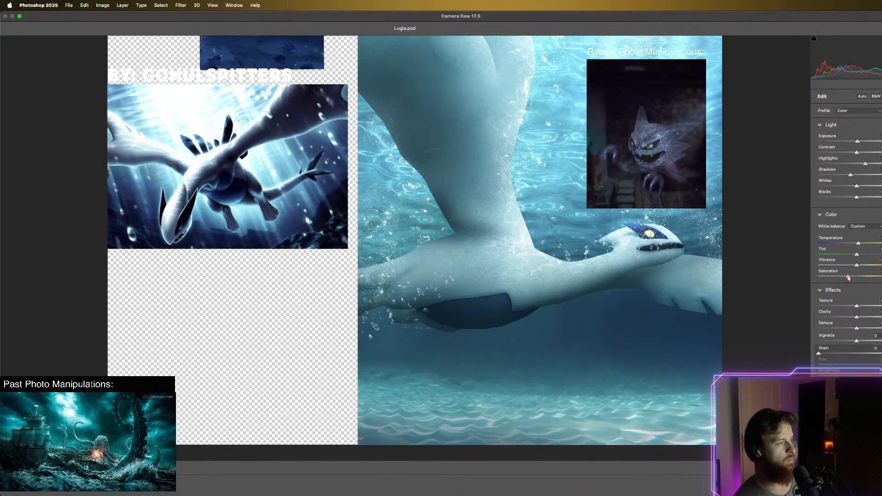
double_click(849, 277)
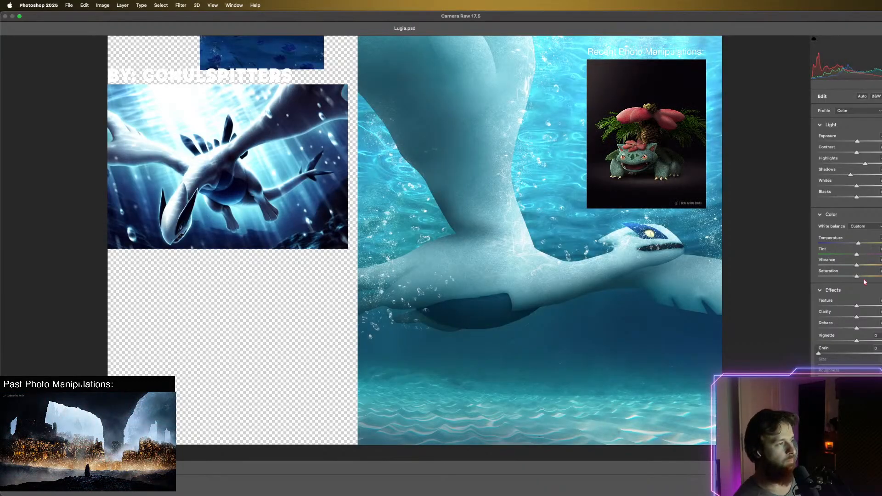
left_click_drag(862, 280, 860, 268)
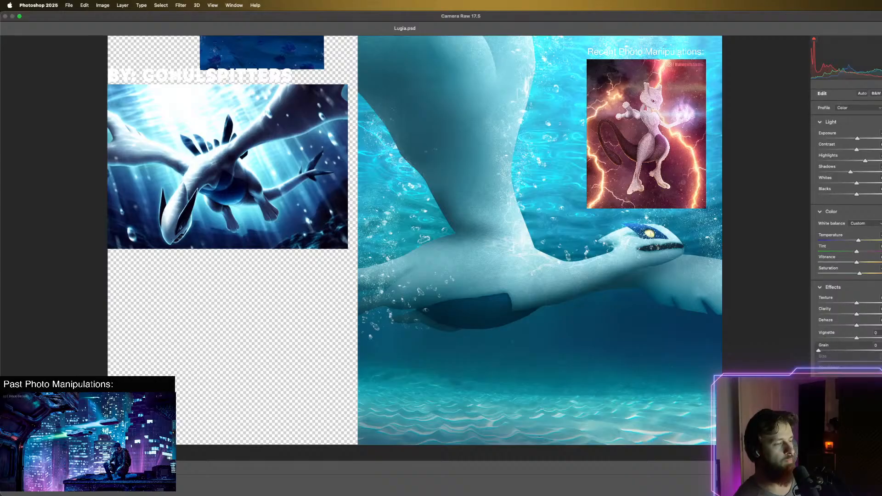
- Increase the texture clearly and the clarity slightly to bring out the skin and water detail
scroll(859, 285, "down", 1)
mouse_move(858, 297)
left_mouse_down()
mouse_move(881, 298)
mouse_move(848, 298)
mouse_move(881, 300)
mouse_move(871, 298)
mouse_move(881, 310)
mouse_move(860, 311)
left_mouse_up()
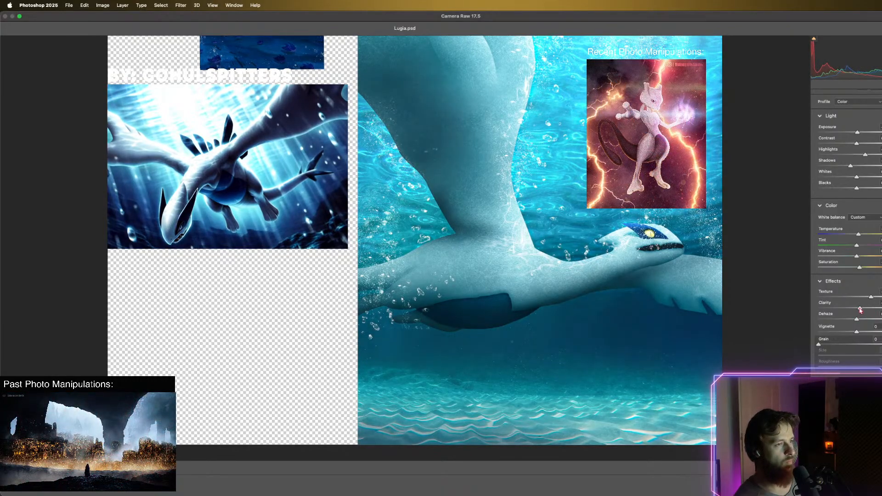
scroll(860, 311, "down", 1)
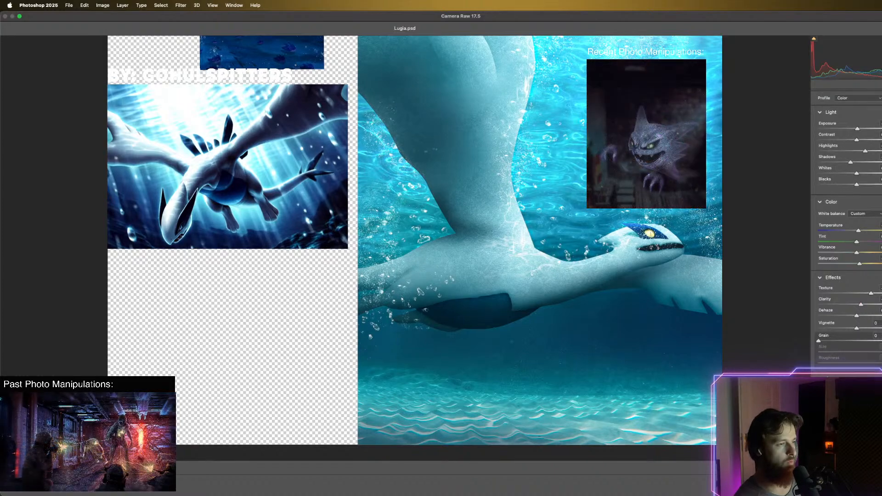
- Shift the aquas hue and the blues hue slightly below default in the Color Mixer, after testing a stronger green shift on the aquas
scroll(847, 206, "down", 1)
scroll(846, 233, "down", 5)
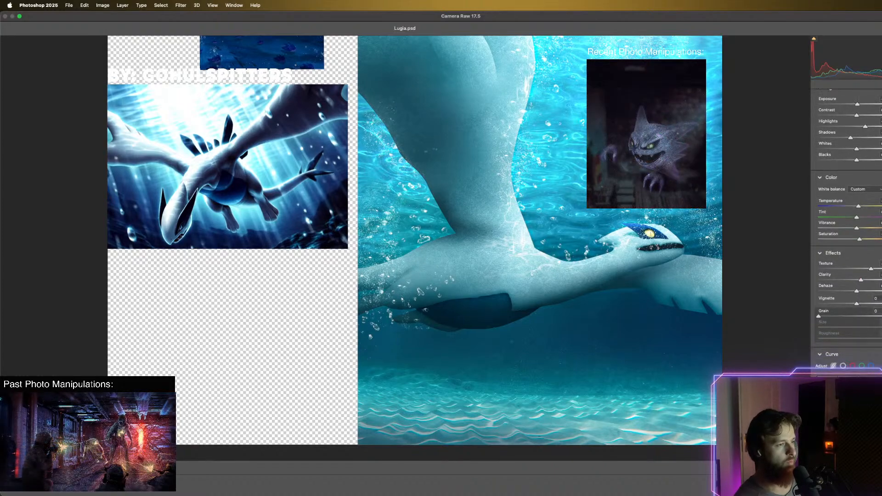
scroll(847, 230, "down", 20)
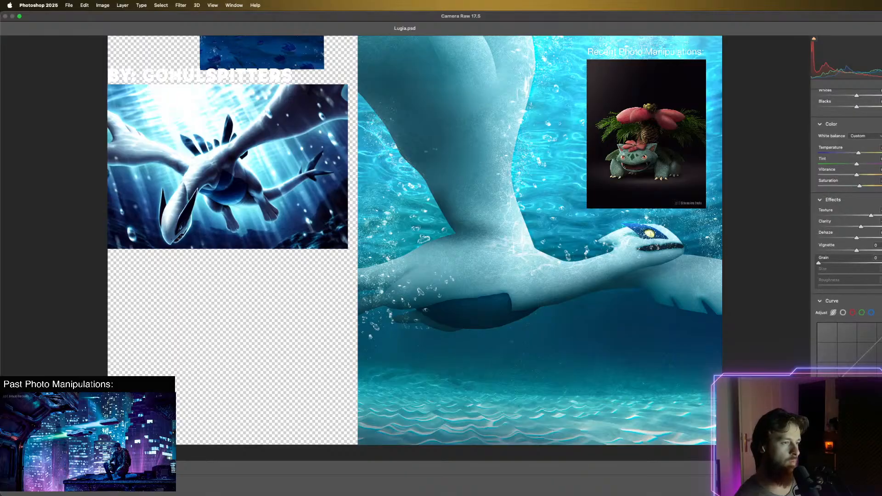
scroll(846, 270, "down", 1)
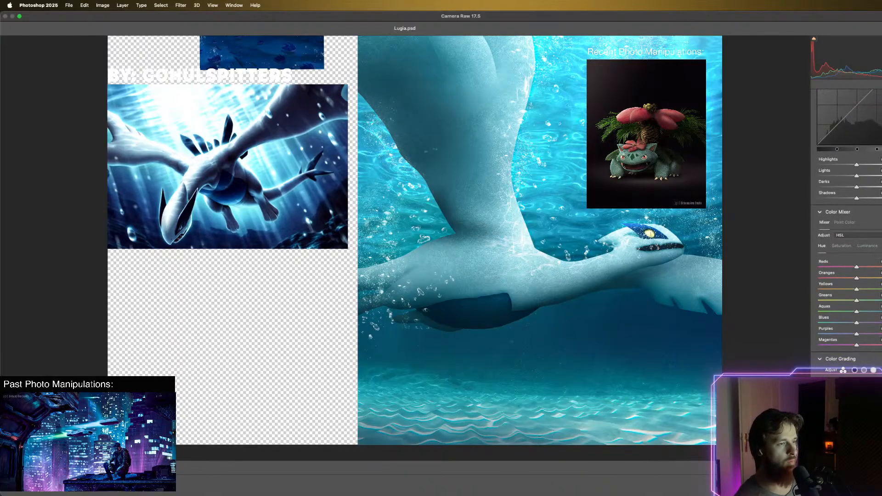
scroll(846, 269, "down", 6)
mouse_move(856, 262)
left_mouse_down()
mouse_move(842, 263)
mouse_move(869, 267)
mouse_move(852, 264)
mouse_move(846, 251)
left_mouse_up()
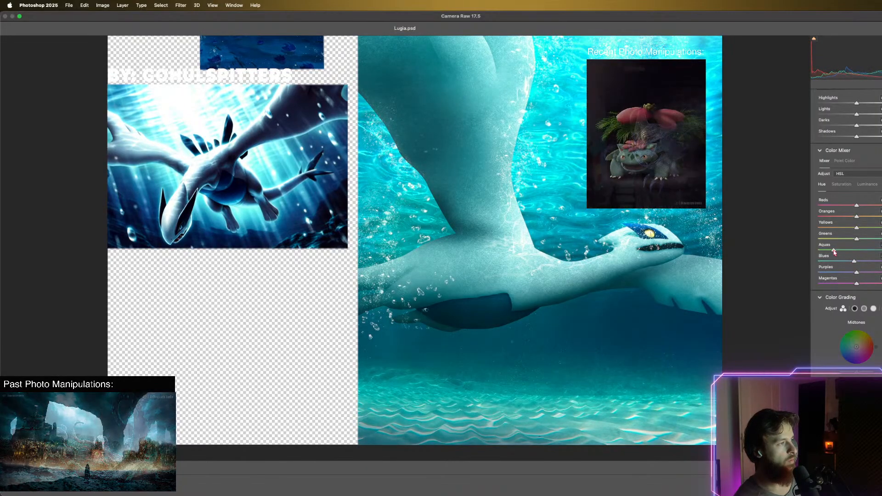
left_click_drag(846, 251, 841, 251)
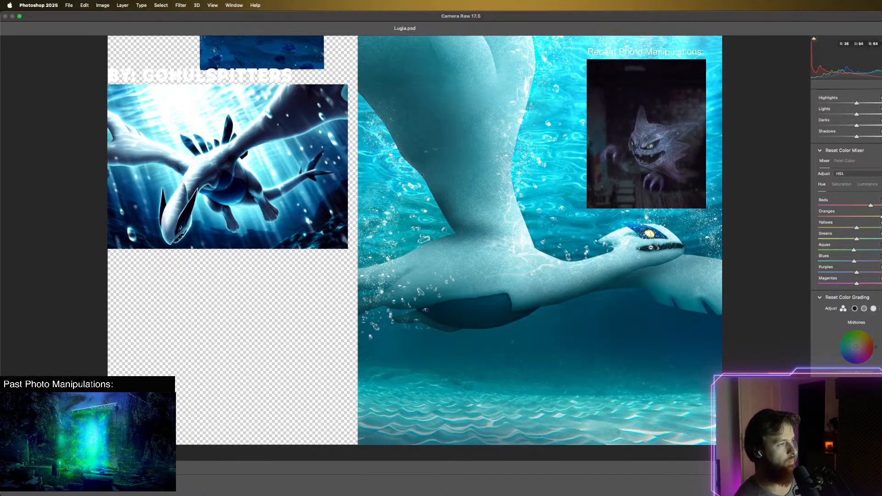
- Test strong reds and oranges hue shifts around Lugia's eye, reset both, and lower the yellows hue slightly
scroll(755, 249, "up", 6)
scroll(755, 249, "right", 5)
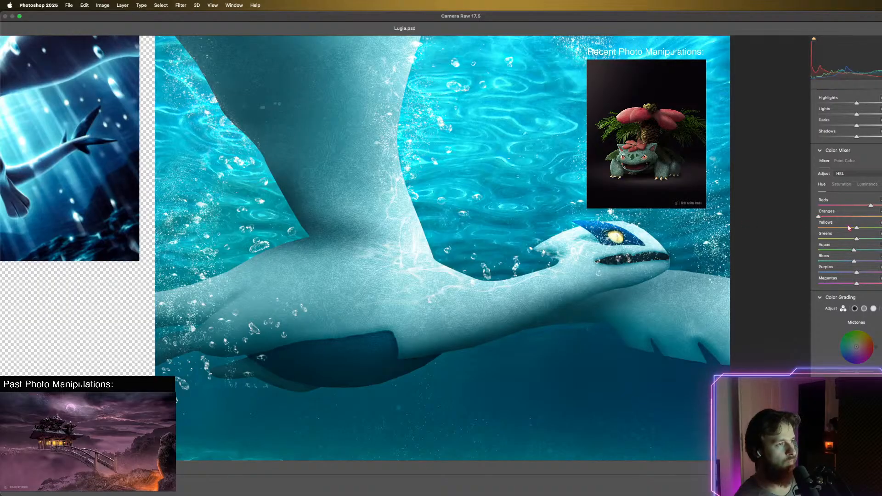
double_click(818, 217)
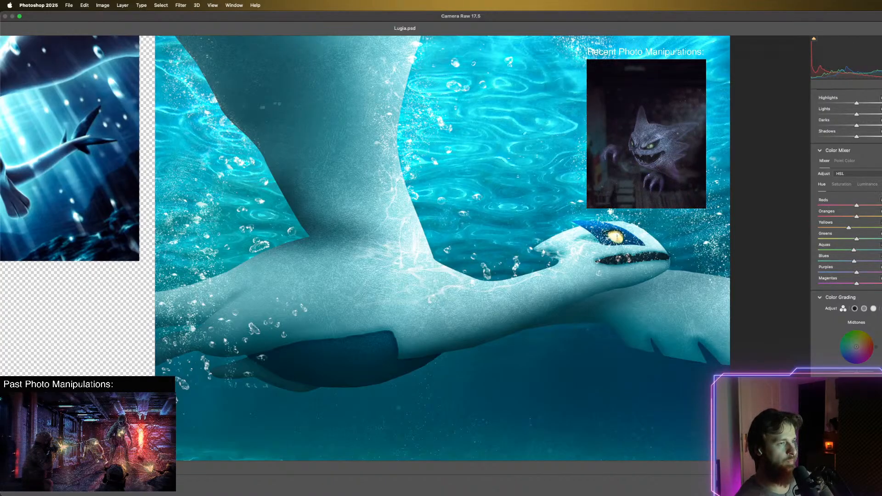
- Try a warm tint in the color grading midtones, weakening it to a faint yellow at hue 64
scroll(847, 229, "down", 3)
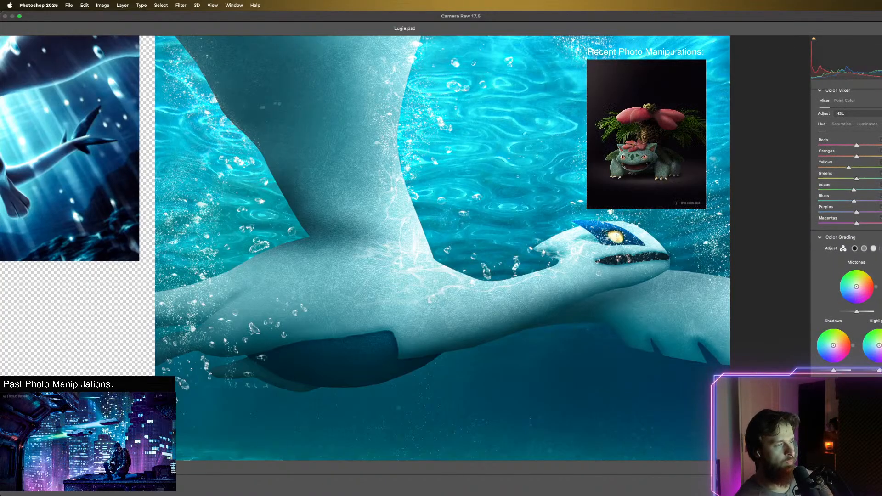
scroll(846, 230, "down", 2)
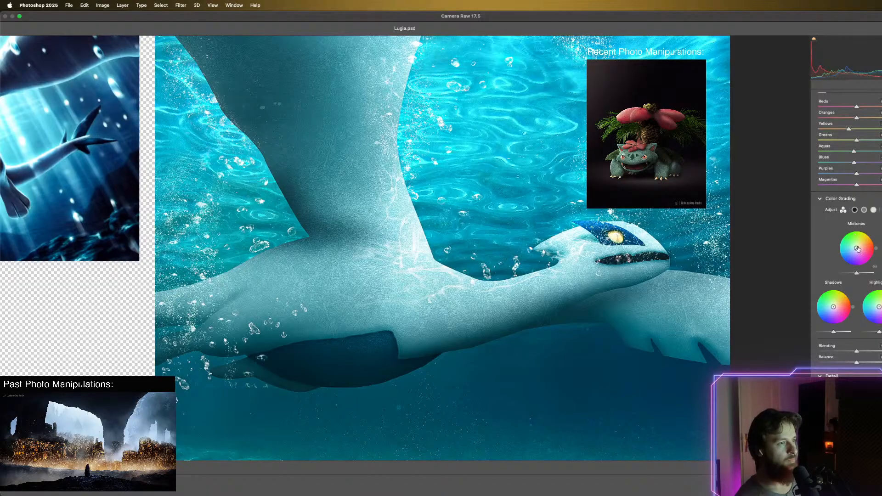
left_click_drag(858, 249, 861, 244)
scroll(643, 316, "down", 2)
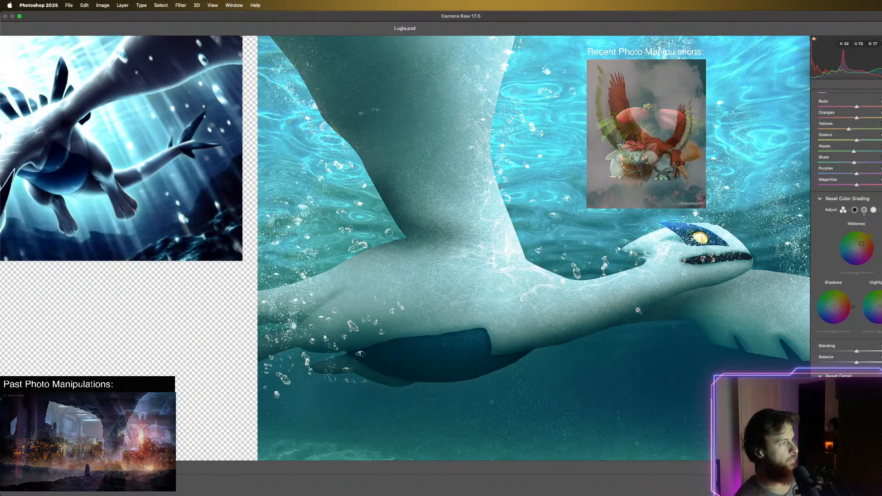
scroll(642, 316, "down", 4)
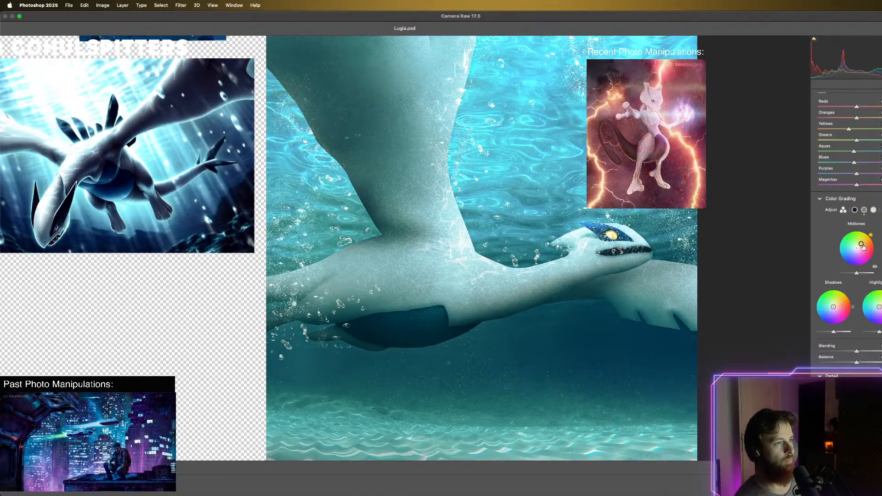
mouse_move(861, 244)
left_mouse_down()
mouse_move(857, 237)
mouse_move(877, 252)
mouse_move(851, 265)
mouse_move(876, 224)
mouse_move(858, 244)
left_mouse_up()
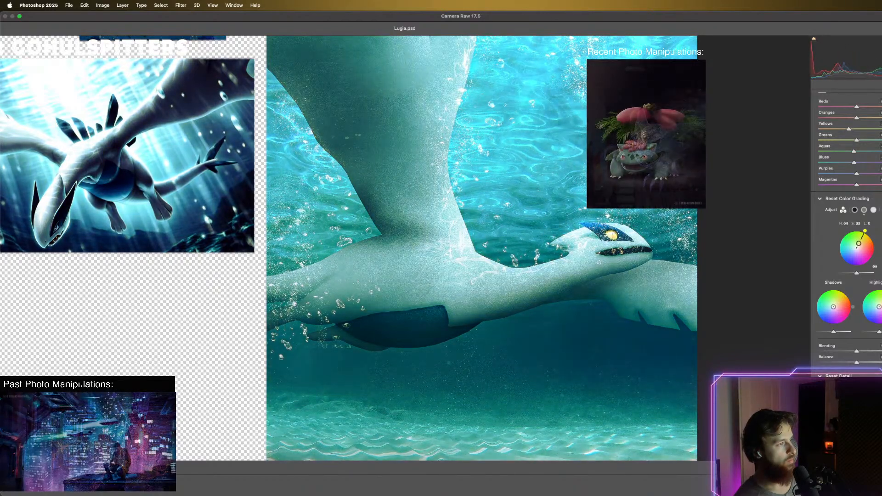
left_click_drag(857, 246, 856, 248)
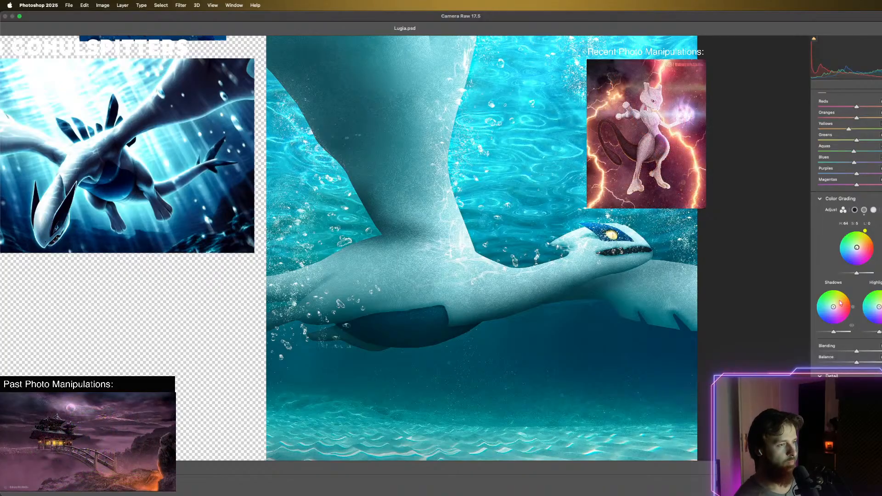
- Tint the shadows blue at hue 215 and saturation 27, and give the highlights a faint yellow tint
left_click_drag(834, 307, 830, 309)
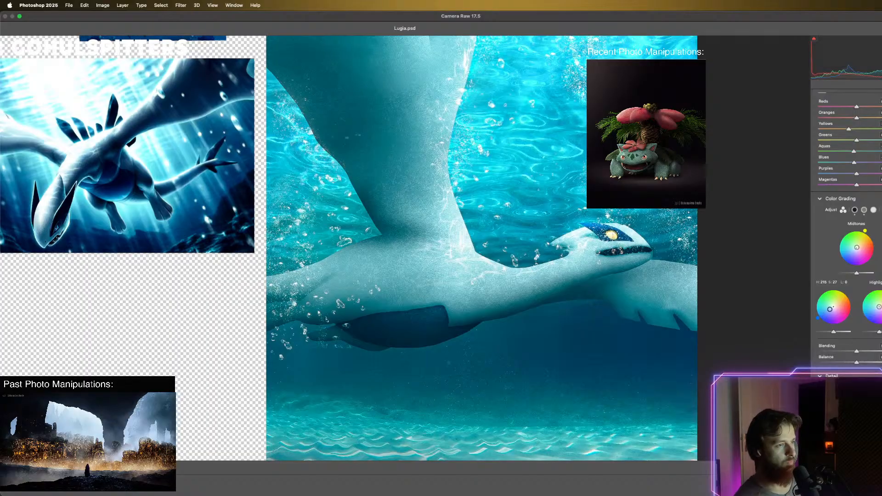
left_click_drag(879, 308, 880, 304)
- Tint the midtones cyan-blue at hue 195 with low saturation, and lower their luminance to -14
mouse_move(858, 249)
left_mouse_down()
mouse_move(864, 232)
mouse_move(827, 259)
mouse_move(857, 248)
left_mouse_up()
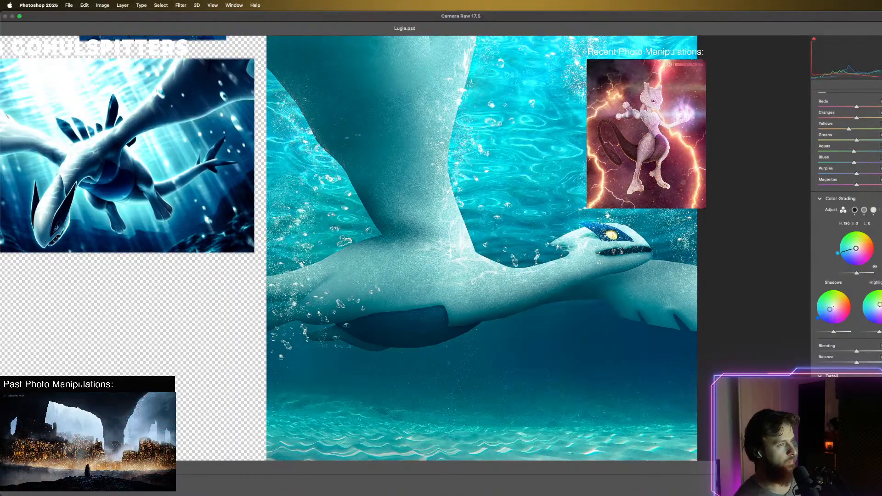
mouse_move(857, 273)
left_mouse_down()
mouse_move(871, 275)
mouse_move(825, 283)
mouse_move(881, 281)
mouse_move(826, 282)
mouse_move(867, 283)
mouse_move(849, 284)
mouse_move(858, 282)
left_mouse_up()
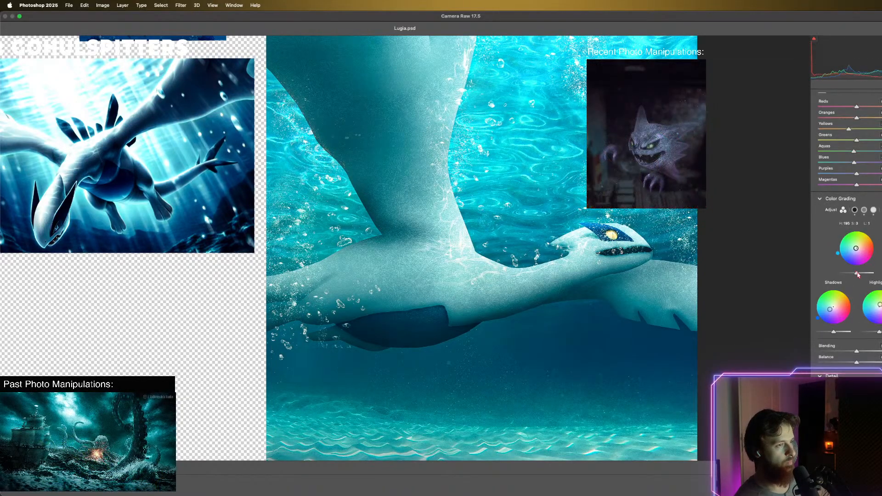
left_click_drag(856, 273, 854, 251)
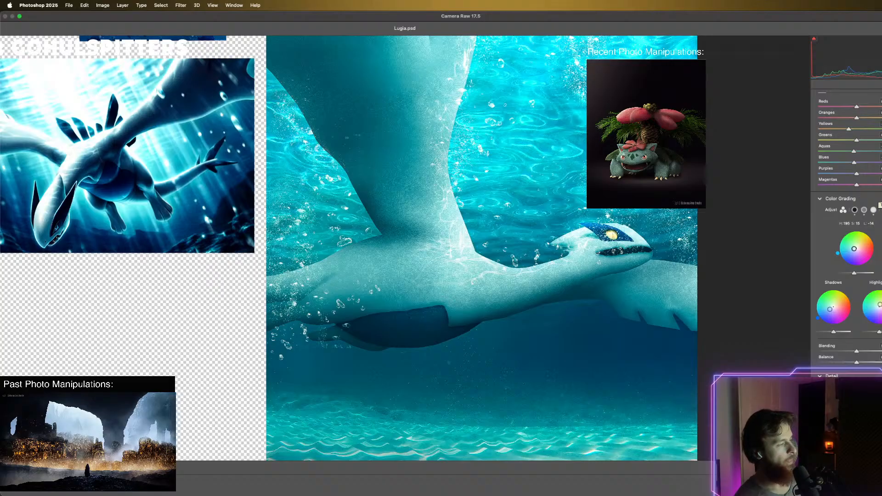
- Compare the whole artwork with the color grading turned off and on
left_click(881, 199)
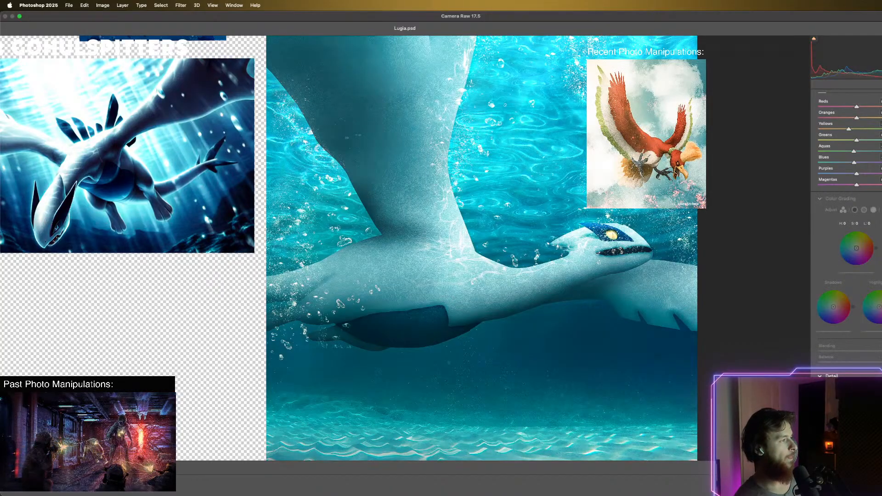
left_click(649, 309, "alt")
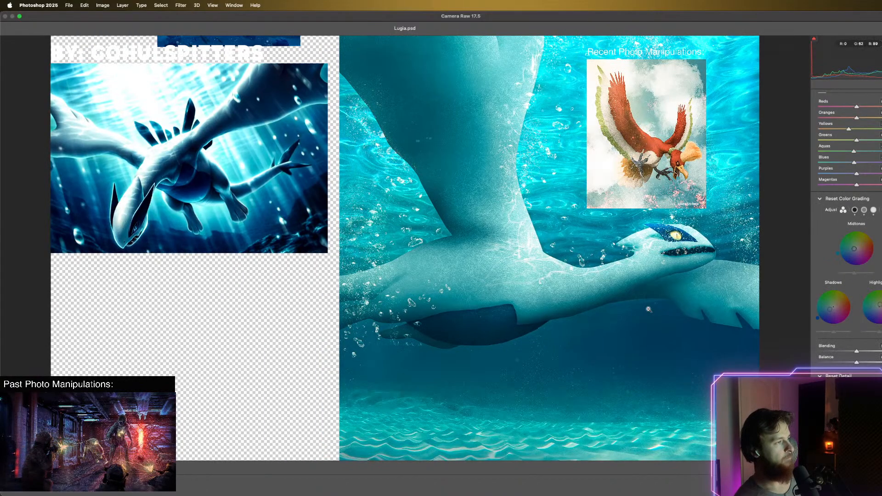
left_click_drag(660, 321, 551, 304)
left_click_drag(559, 272, 561, 298)
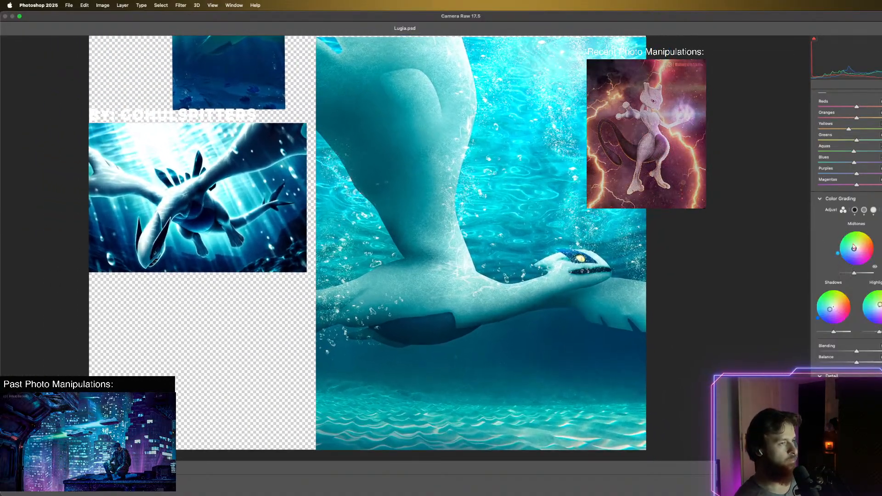
left_click(881, 199)
left_click(881, 198)
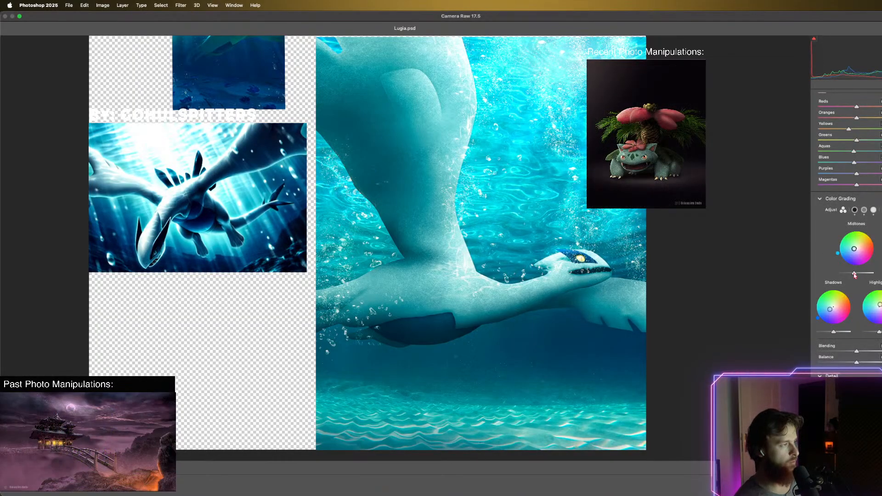
- Raise the midtones luminance slightly above zero and weaken their blue tint, and fine-tune the faint yellow tint of the highlights
left_click_drag(855, 275, 854, 248)
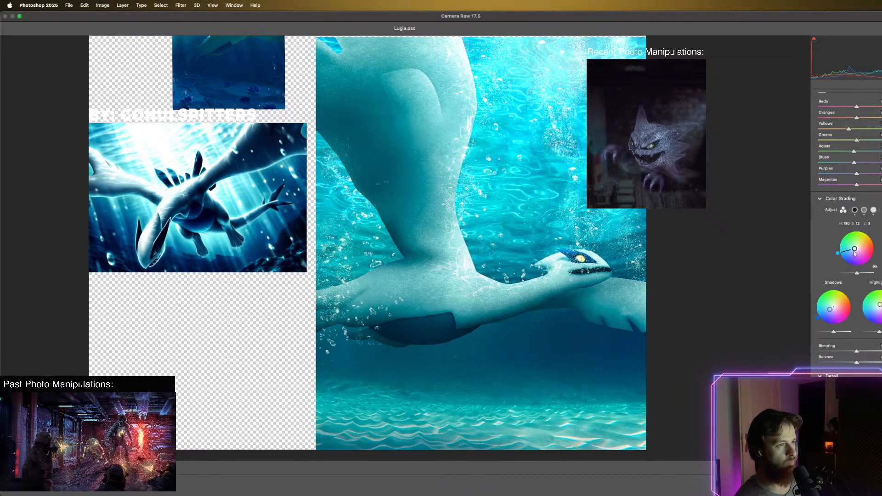
left_click_drag(855, 253, 857, 248)
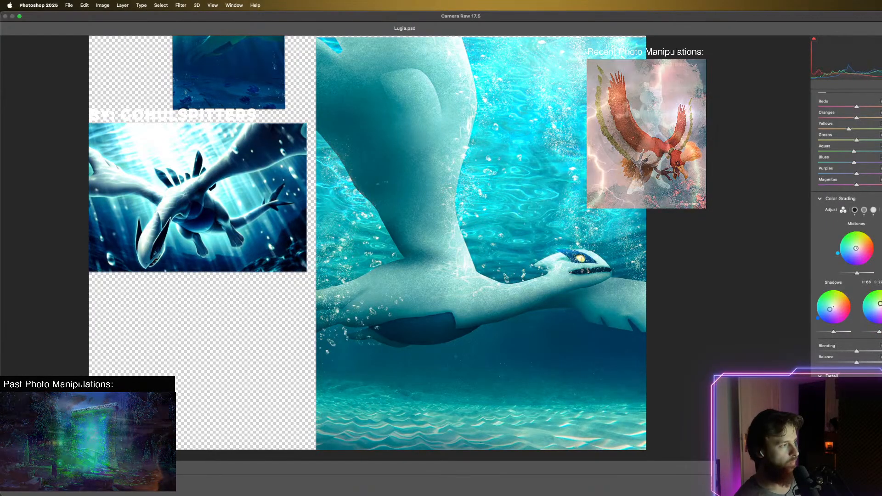
left_click_drag(881, 300, 880, 304)
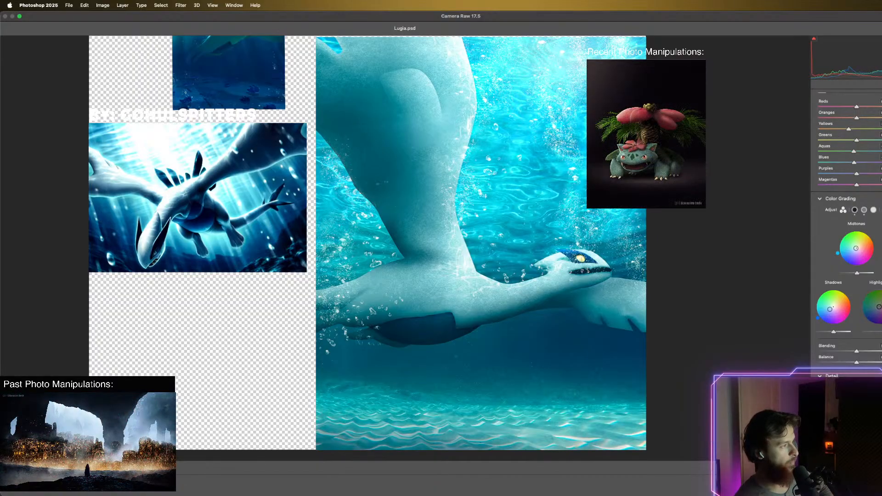
double_click(880, 304)
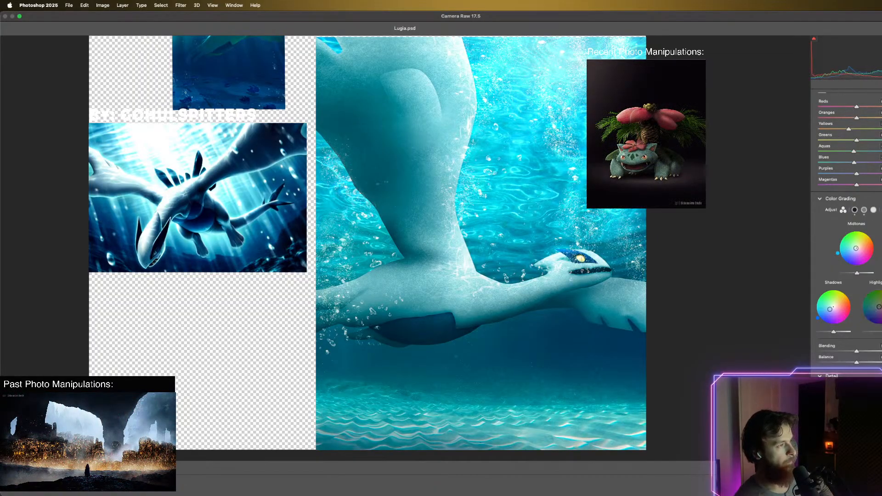
- Check the remaining detail settings and apply the Camera Raw filter to the smart object copy
scroll(848, 230, "down", 3)
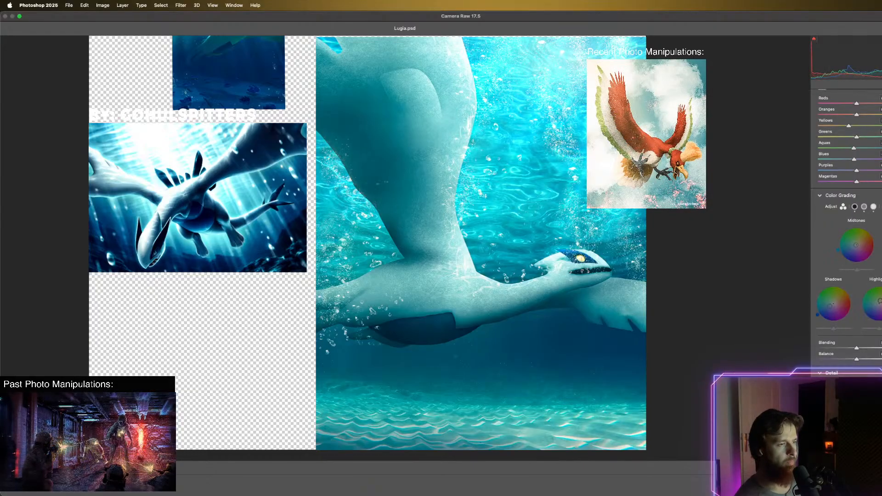
scroll(847, 230, "down", 5)
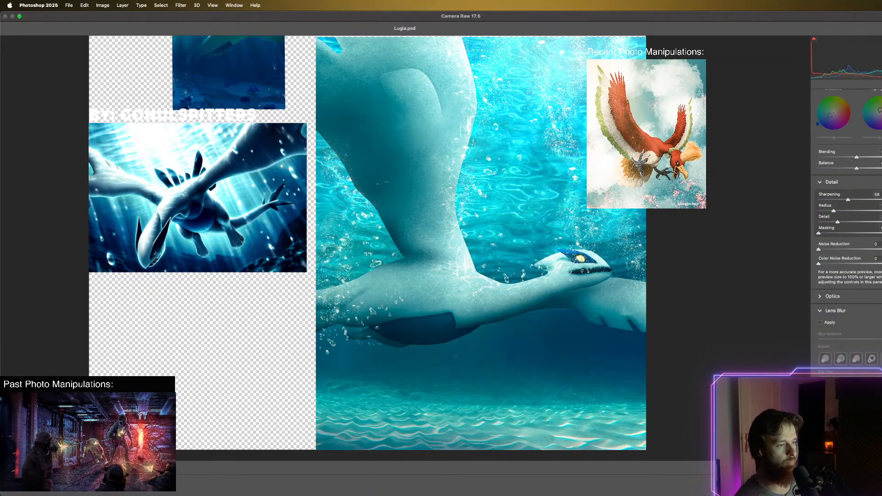
key("Return")
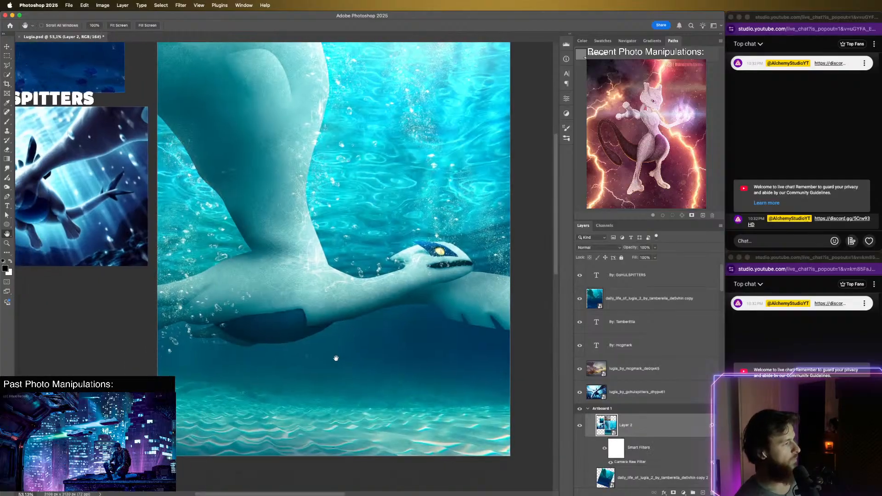
- Examine the full artwork and compare it with and without the color graded Layer 2
left_click_drag(305, 381, 335, 359)
key("z")
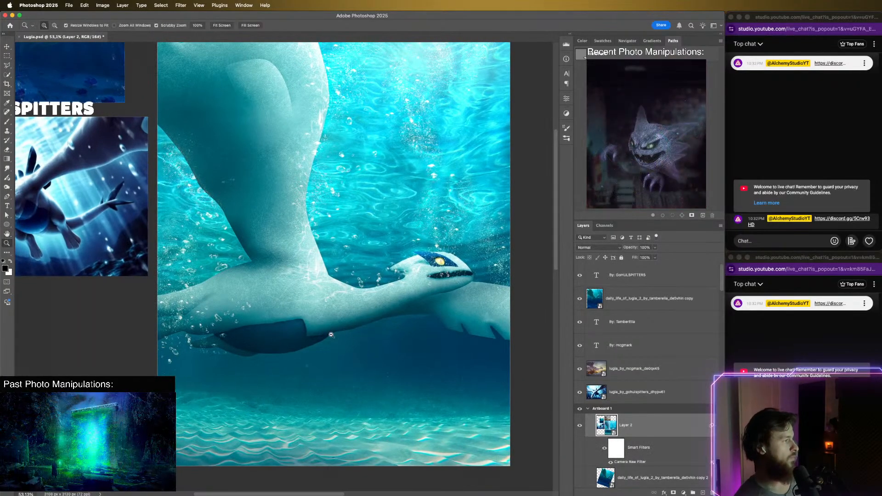
mouse_move(316, 347)
left_mouse_down()
mouse_move(276, 345)
mouse_move(310, 340)
left_mouse_up()
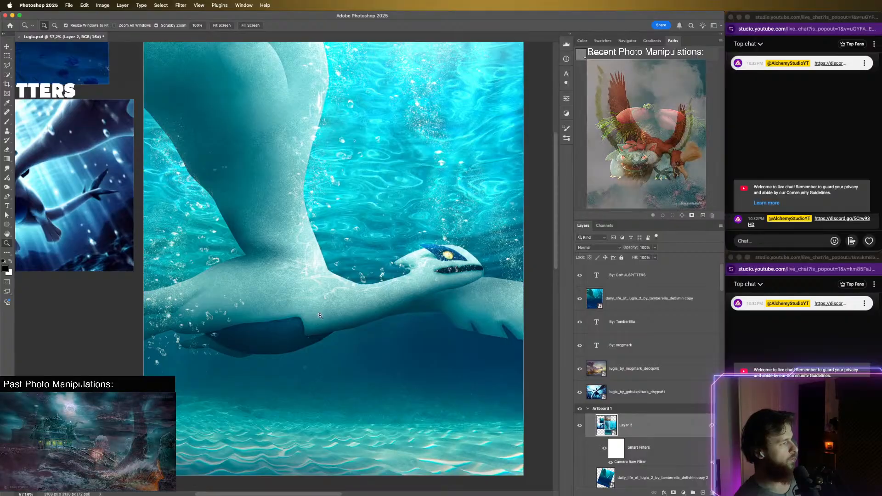
left_click_drag(328, 299, 333, 340)
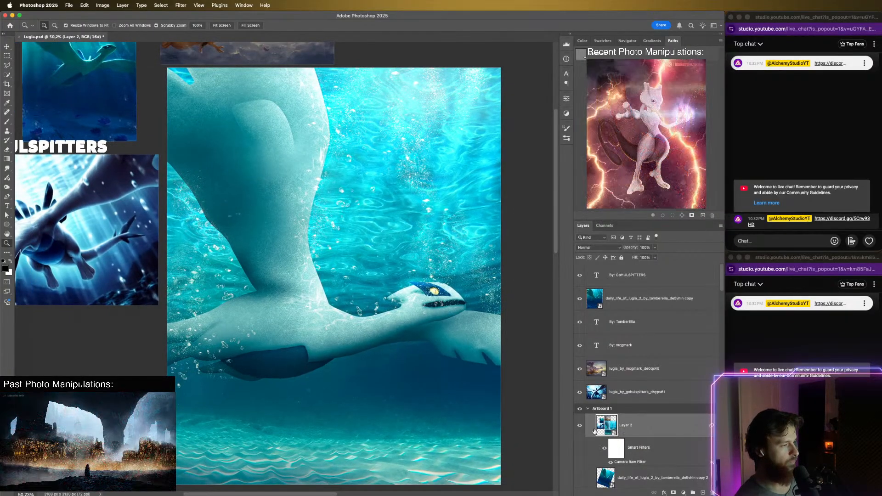
left_click(578, 425)
left_click(579, 425)
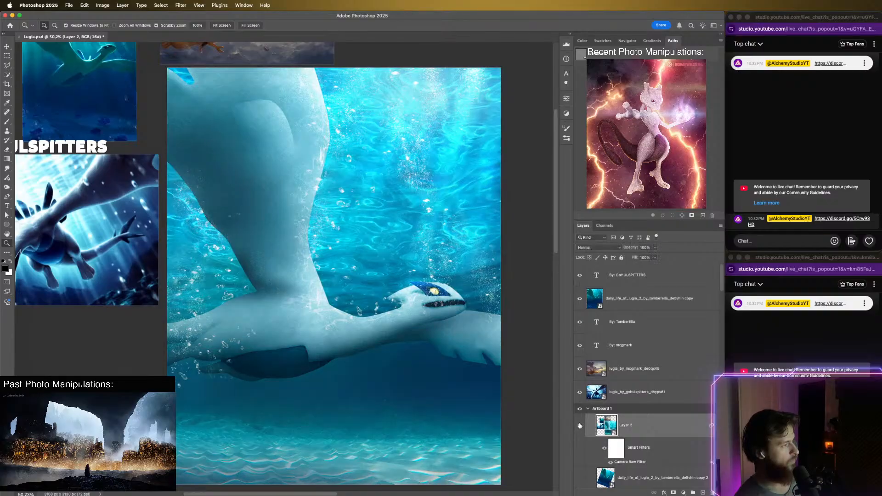
left_click(579, 426)
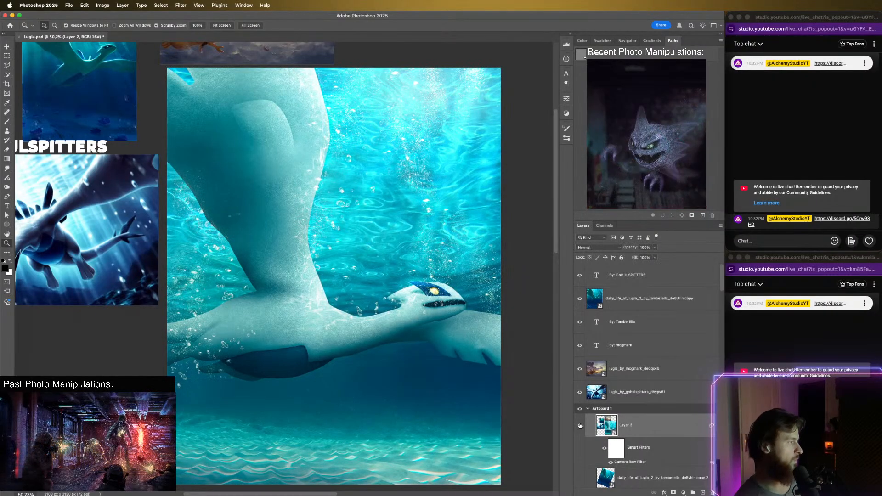
left_click(580, 426)
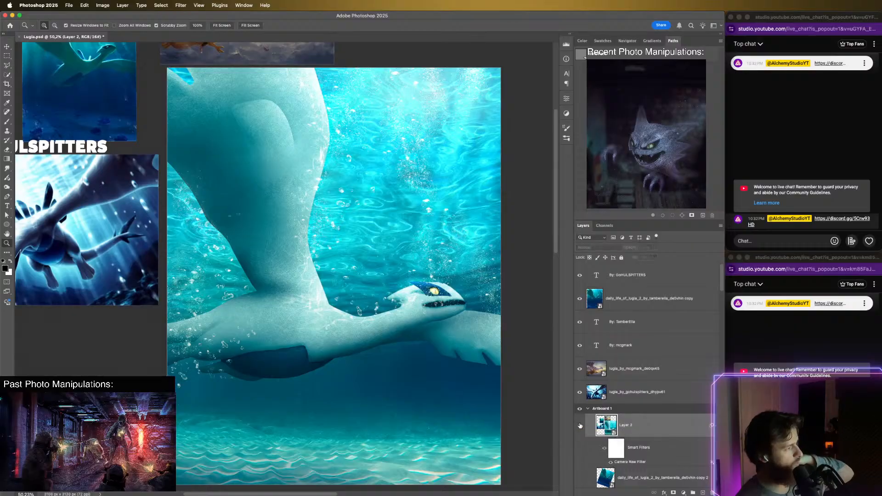
left_click(580, 425)
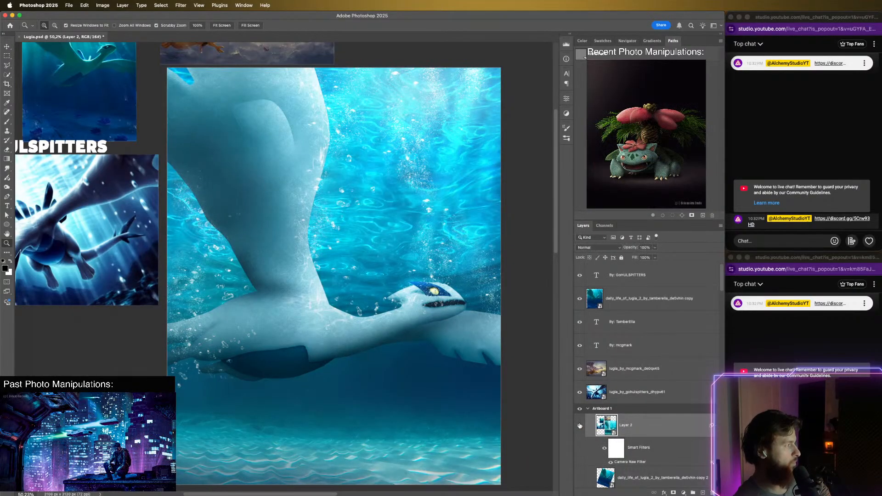
- Compare the close-up of Lugia's head and body with Layer 2 repeatedly hidden and shown, leaving the color graded layer on
left_click(580, 425)
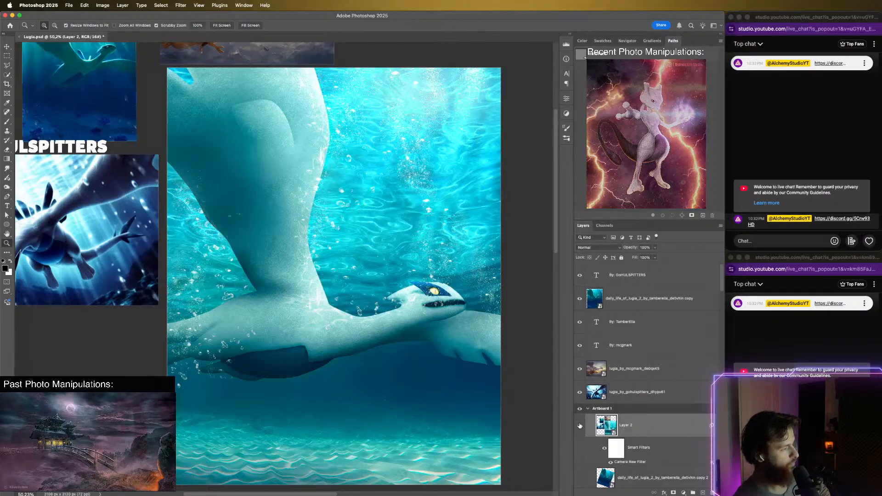
left_click(580, 426)
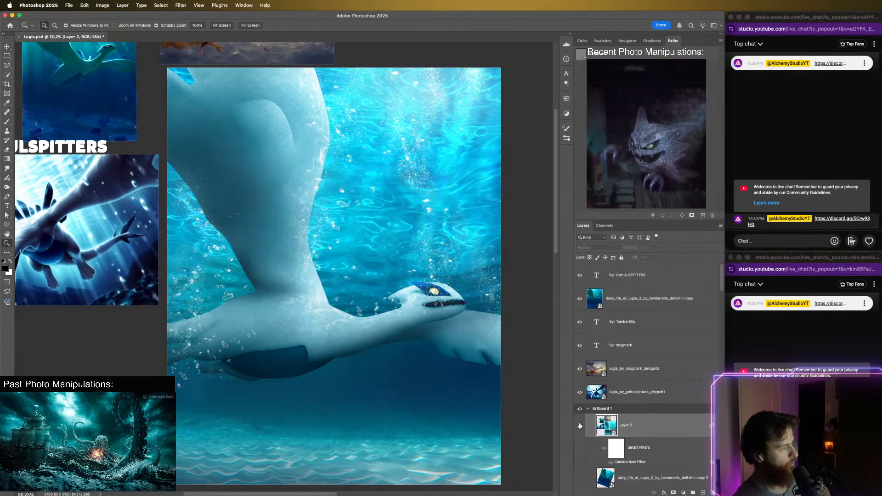
left_click(580, 426)
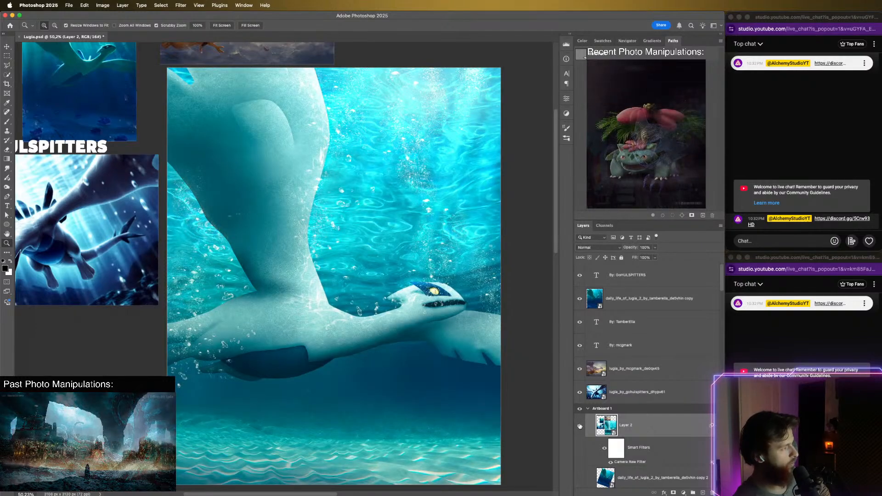
left_click(580, 426)
left_click(580, 426)
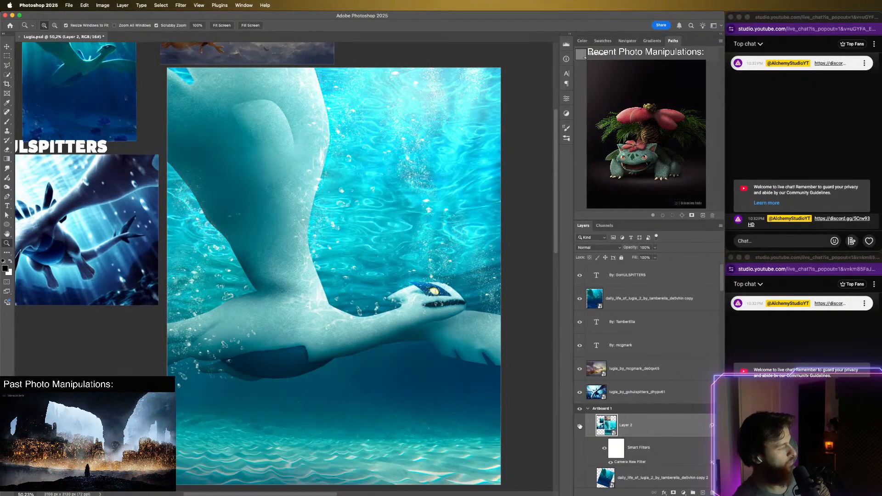
left_click(580, 426)
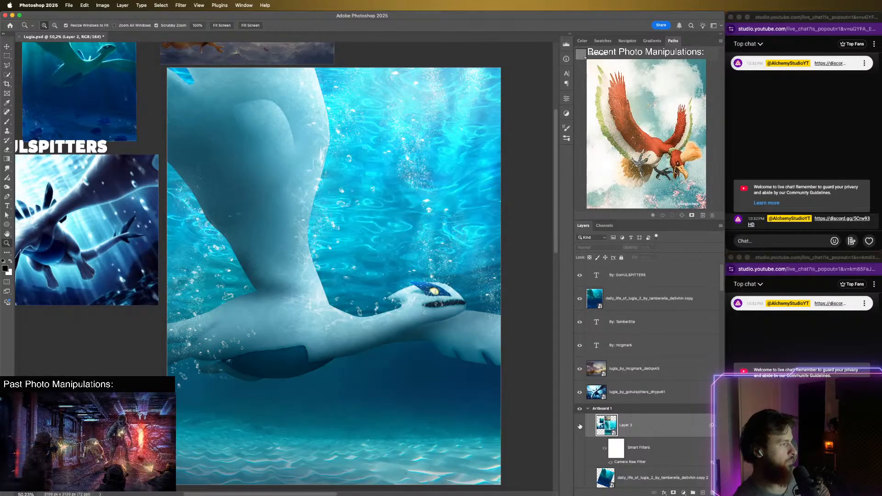
left_click(580, 426)
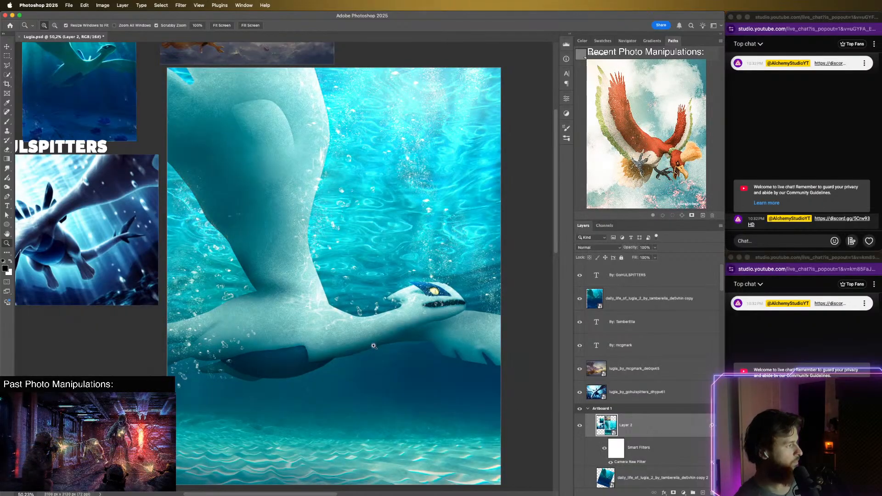
- Save the Lugia.psd document with the color graded Layer 2 turned on
left_click_drag(391, 341, 426, 358)
key("cmd+s")
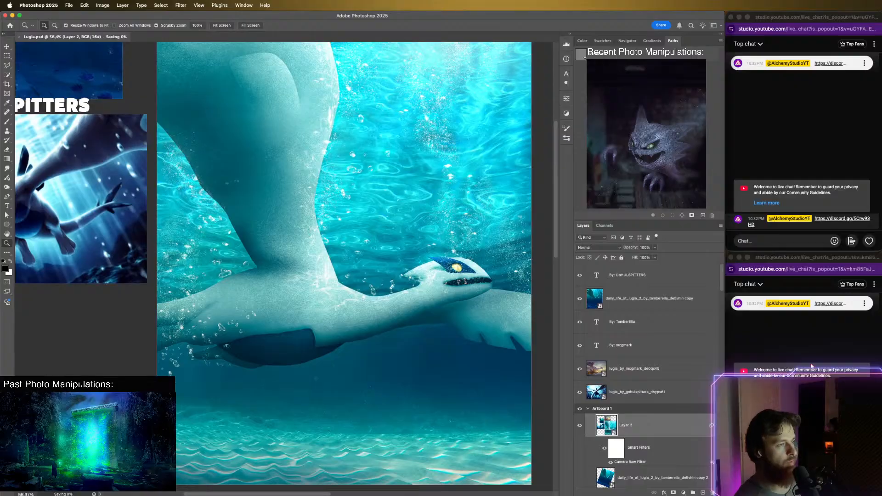